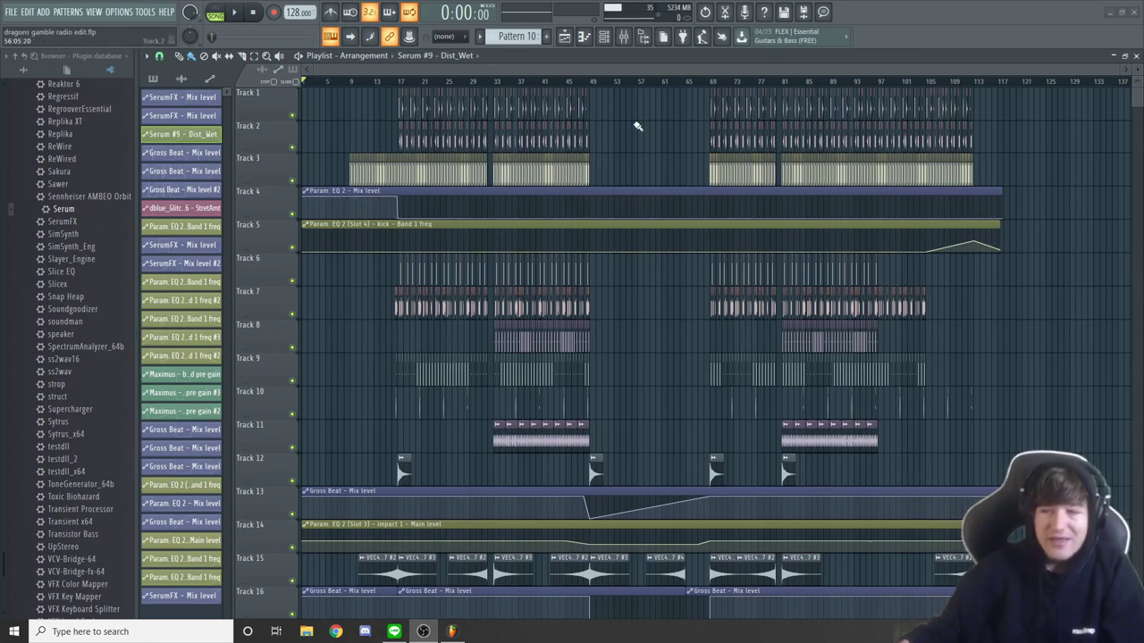
# Step: Look through the whole arrangement, from the drum tracks down to Track 41, to examine its clips and automation
pyautogui.scroll(-4, 637, 126)
pyautogui.scroll(2, 638, 126)
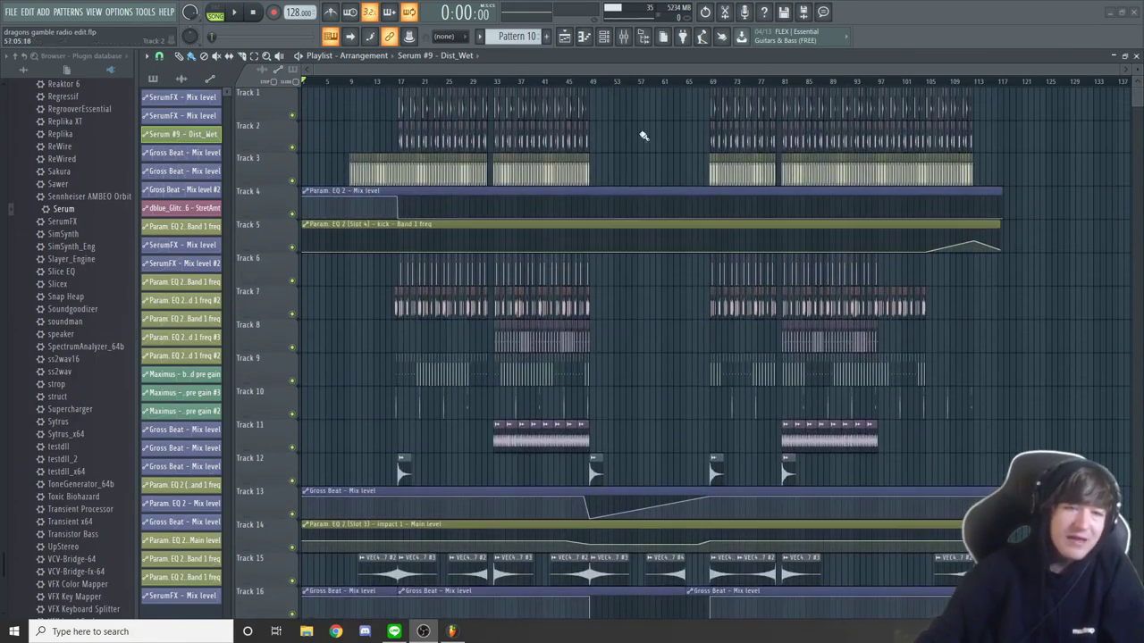
pyautogui.scroll(-2, 646, 388)
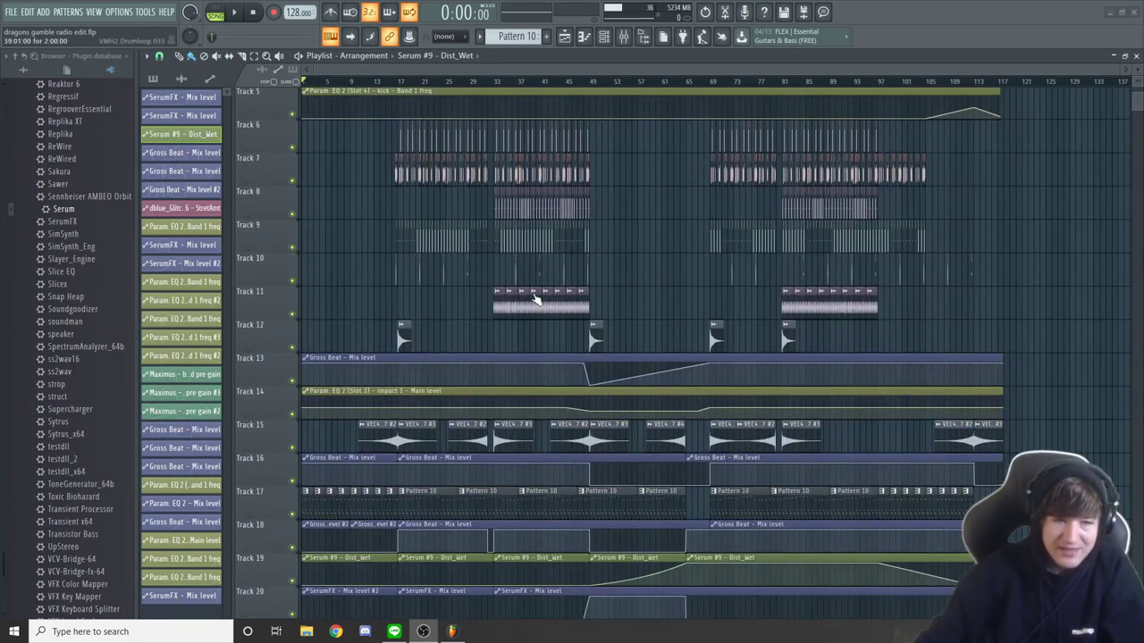
pyautogui.scroll(-3, 921, 356)
pyautogui.scroll(-3, 933, 303)
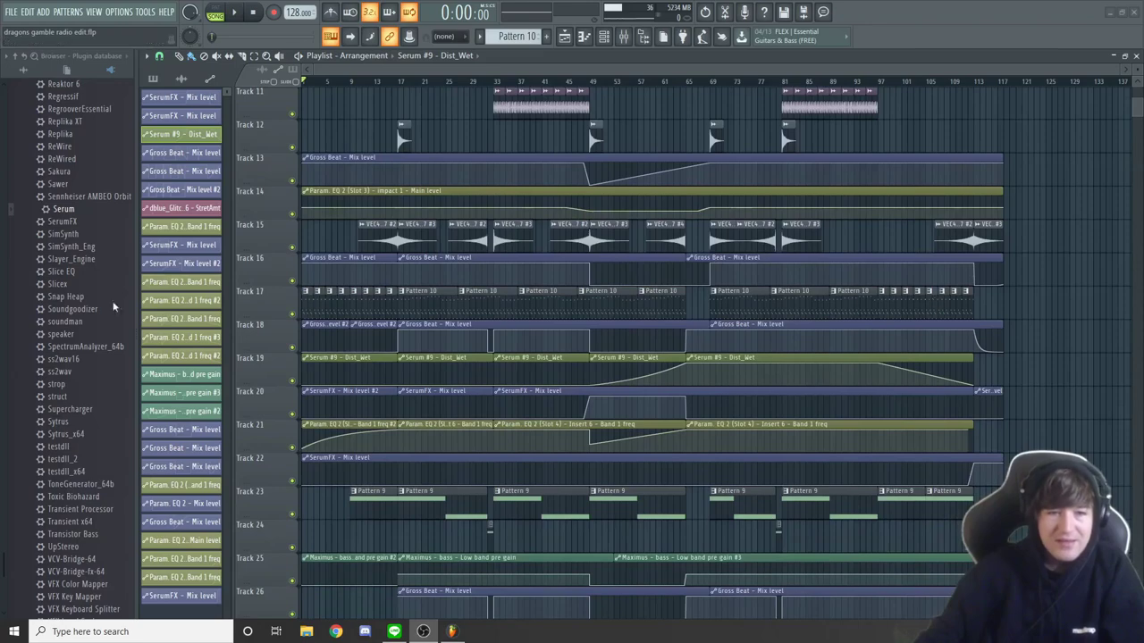
pyautogui.scroll(-7, 856, 434)
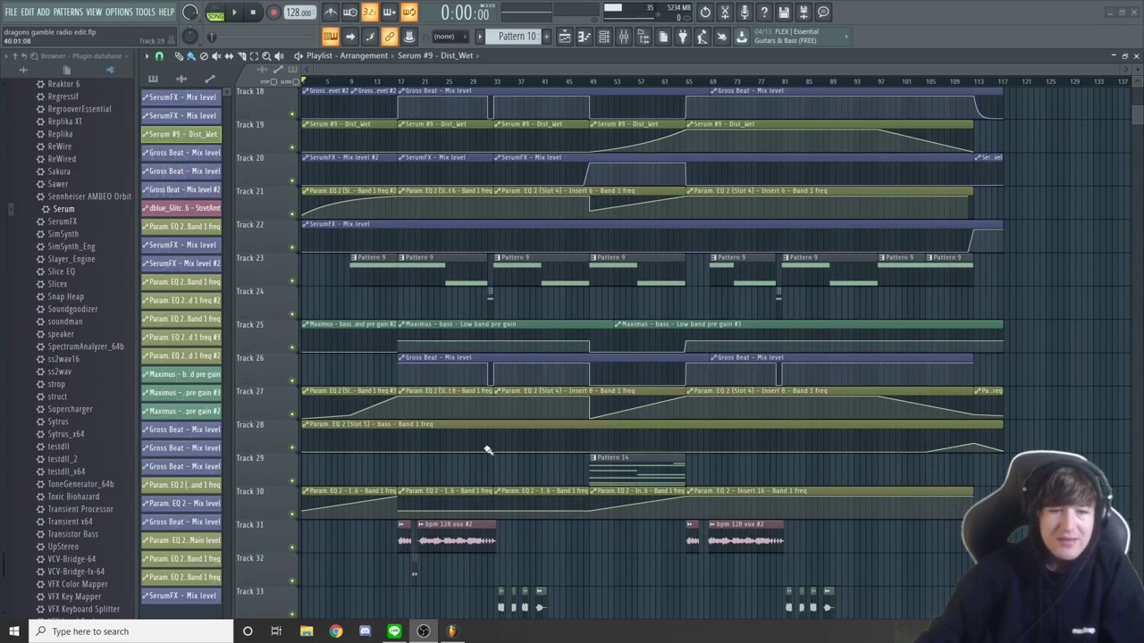
pyautogui.scroll(-9, 856, 434)
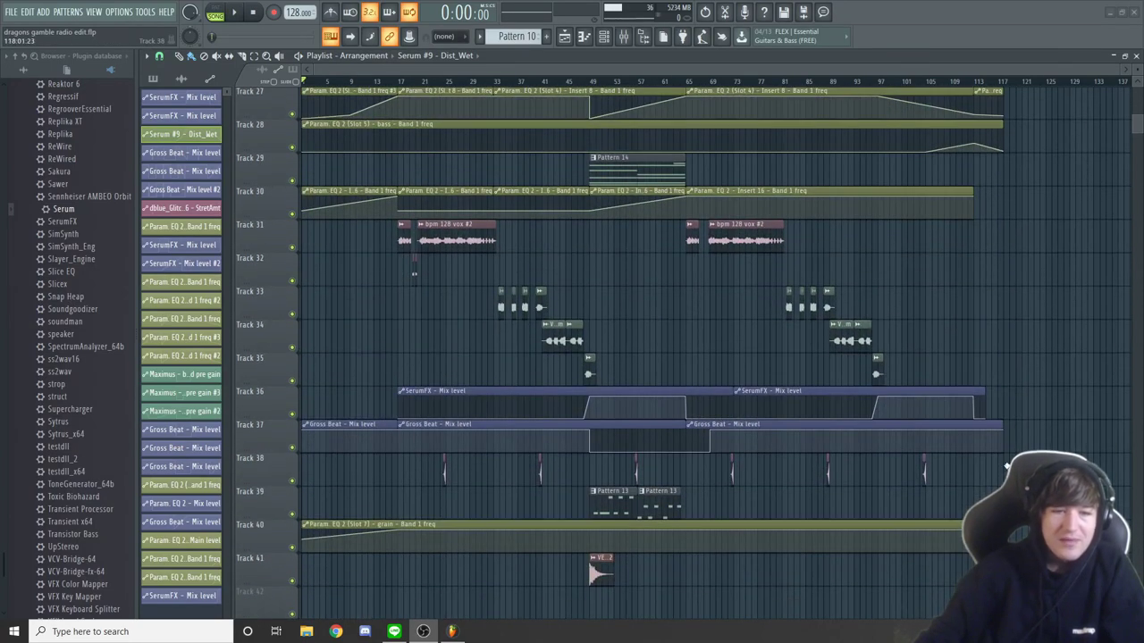
pyautogui.scroll(-3, 804, 420)
pyautogui.scroll(3, 585, 411)
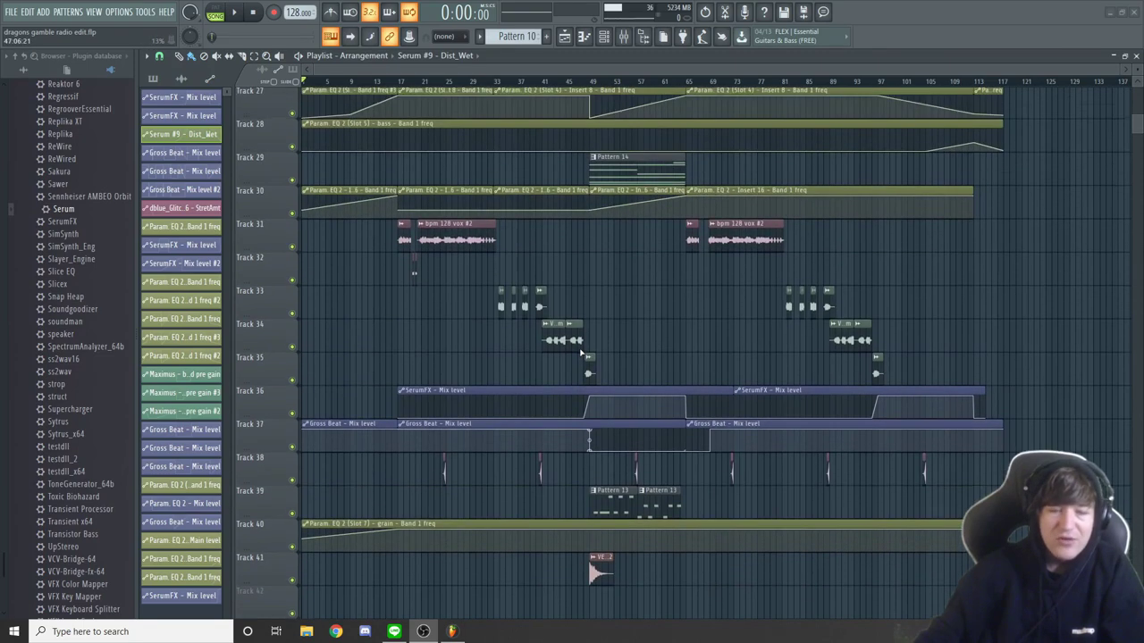
pyautogui.scroll(9, 581, 354)
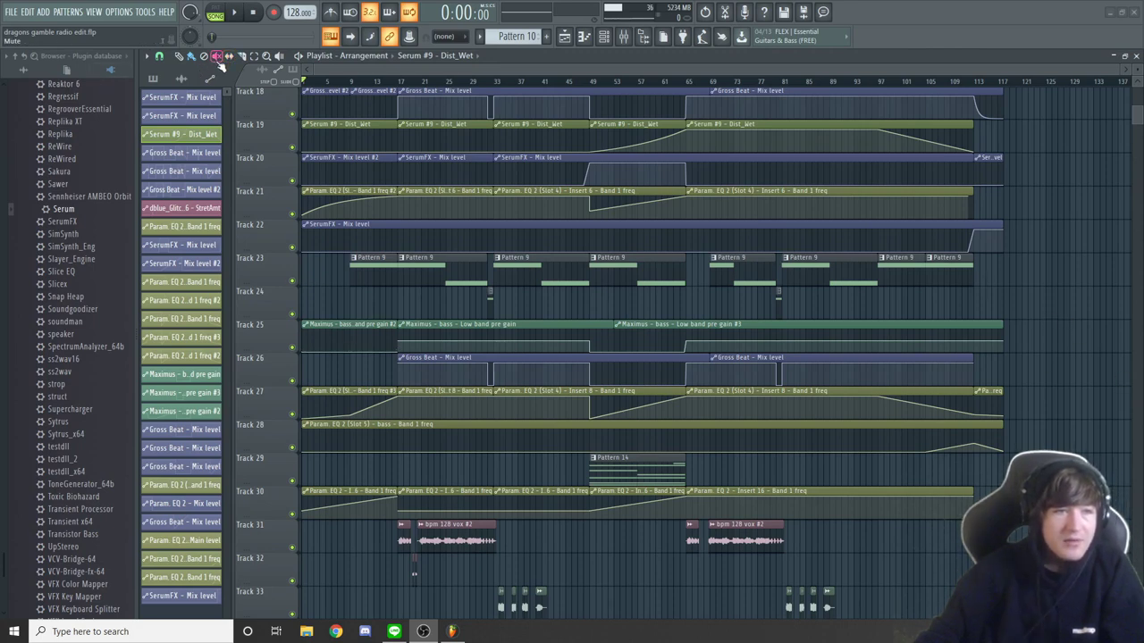
# Step: Highlight the automation clips on Tracks 25 to 28 and on Tracks 18 to 22, and clear the selection
pyautogui.moveTo(1045, 320); pyautogui.dragTo(277, 432)
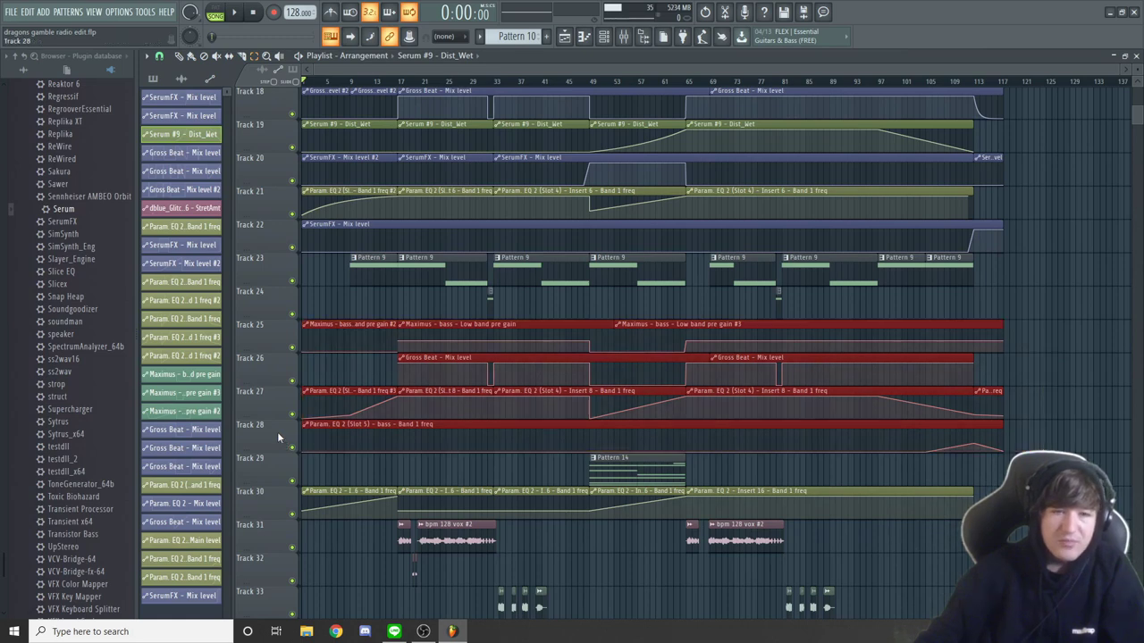
pyautogui.scroll(2, 1047, 271)
pyautogui.moveTo(1037, 174); pyautogui.dragTo(302, 313)
pyautogui.click(1007, 135)
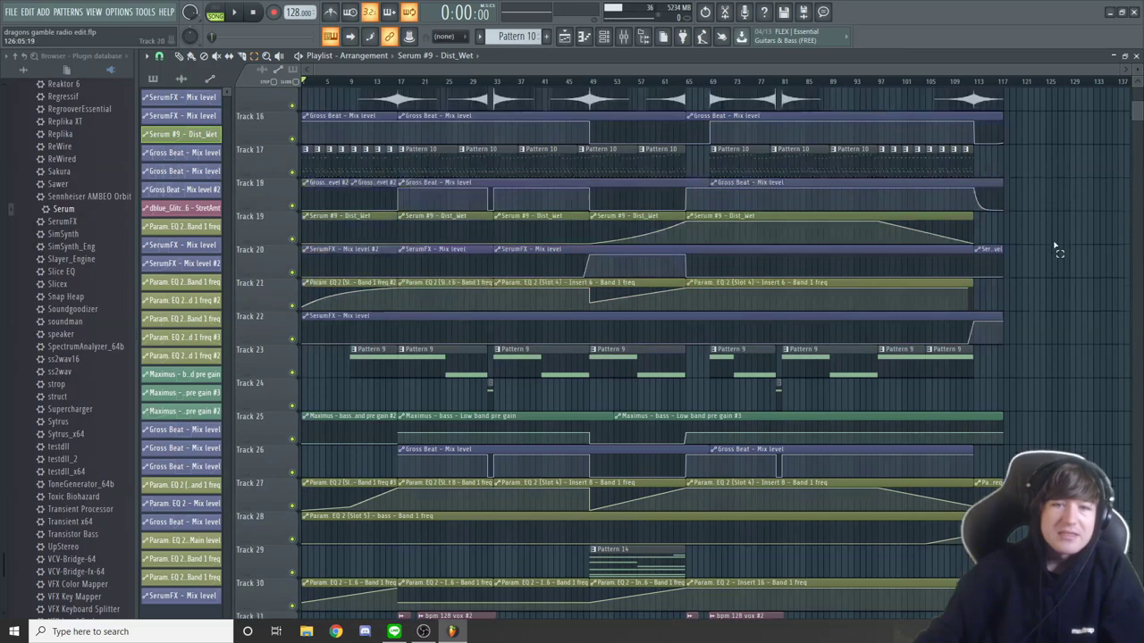
# Step: Highlight the automation clips on Track 16, Tracks 13 and 14, and Tracks 4 and 5, and clear the selection
pyautogui.scroll(4, 1028, 232)
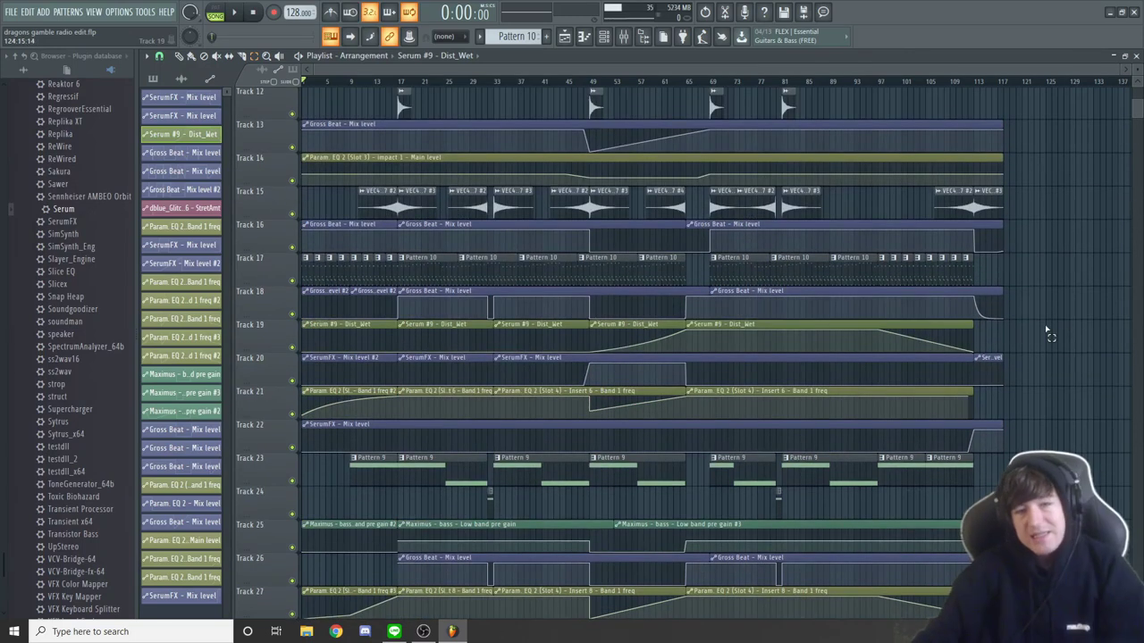
pyautogui.scroll(3, 1047, 332)
pyautogui.moveTo(1025, 323); pyautogui.dragTo(272, 336)
pyautogui.scroll(2, 273, 336)
pyautogui.moveTo(1025, 287); pyautogui.dragTo(295, 348)
pyautogui.scroll(6, 996, 273)
pyautogui.moveTo(1032, 213); pyautogui.dragTo(218, 246)
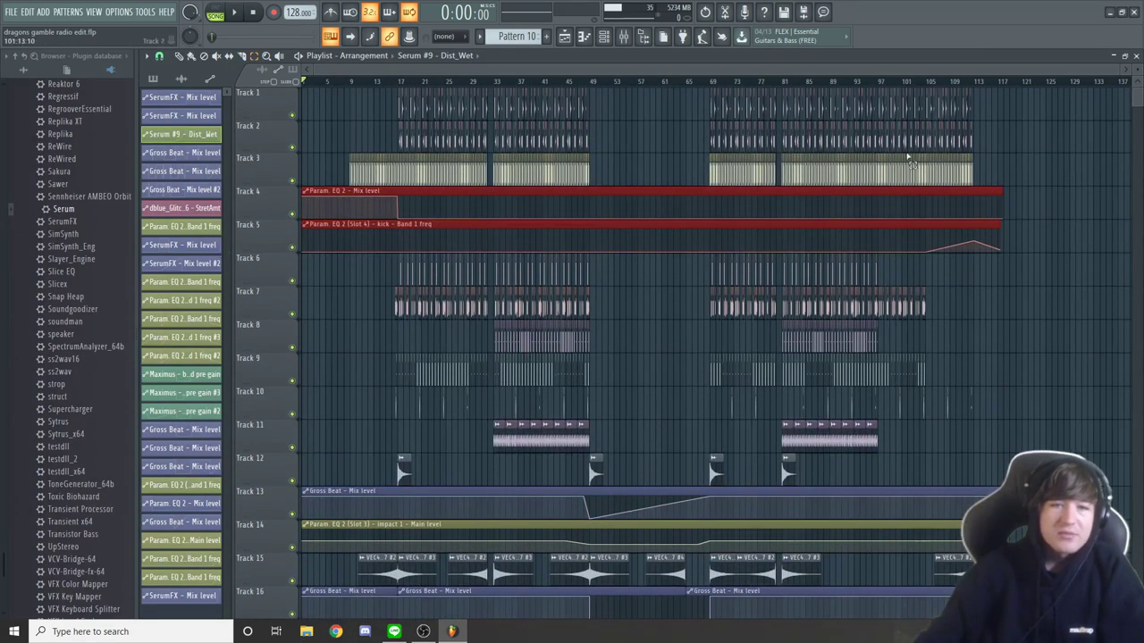
pyautogui.click(1055, 357)
pyautogui.scroll(-13, 1054, 362)
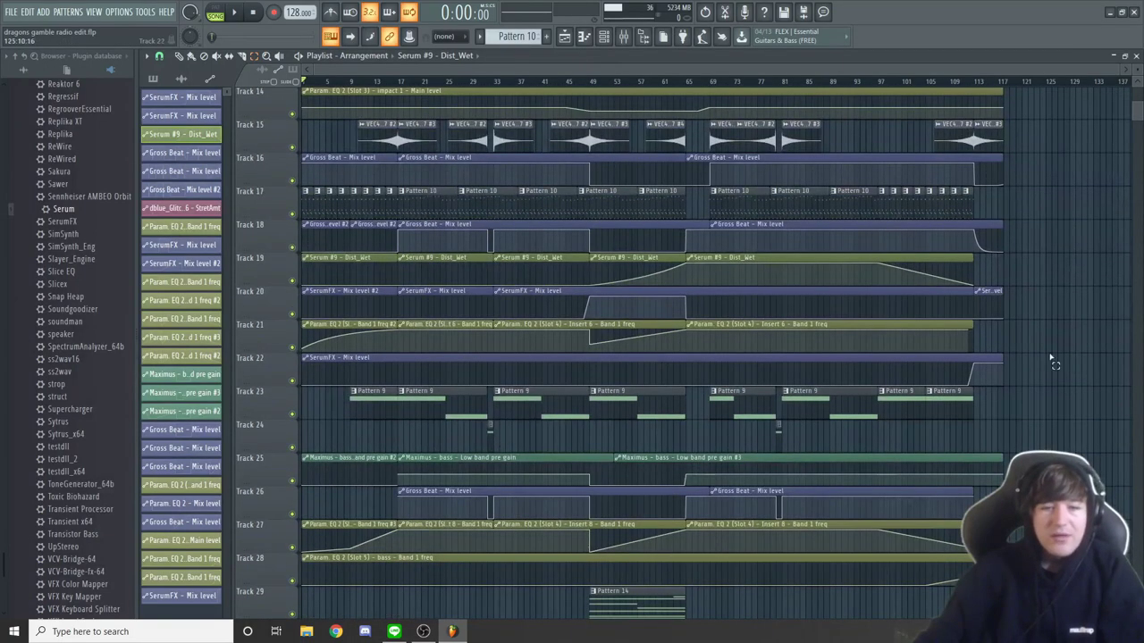
pyautogui.scroll(-8, 798, 312)
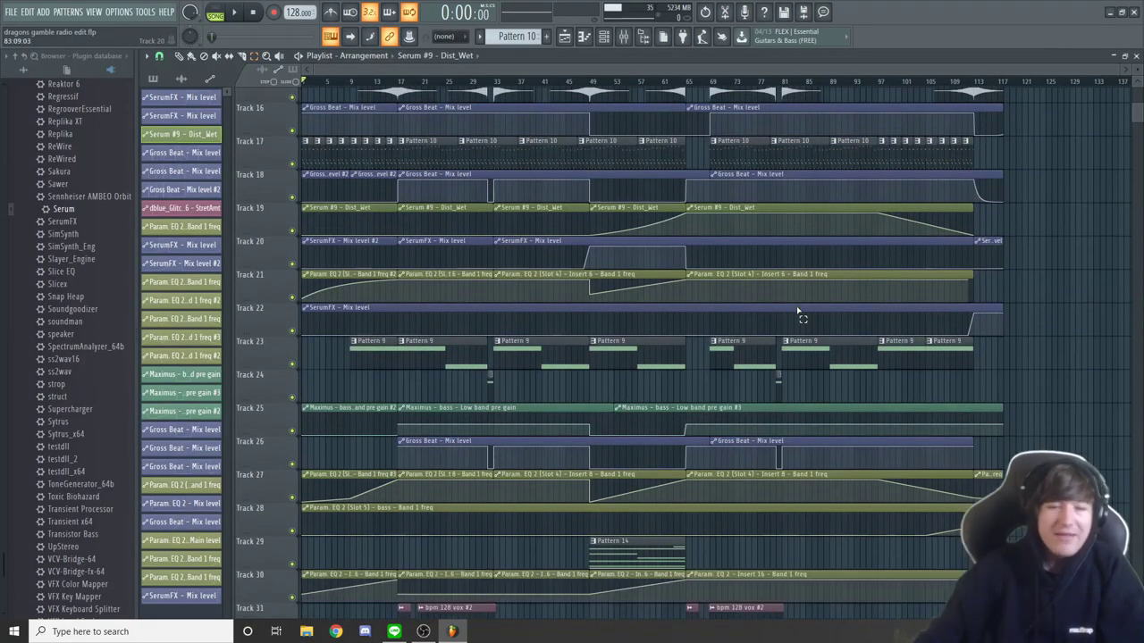
pyautogui.scroll(2, 793, 390)
pyautogui.scroll(-6, 793, 389)
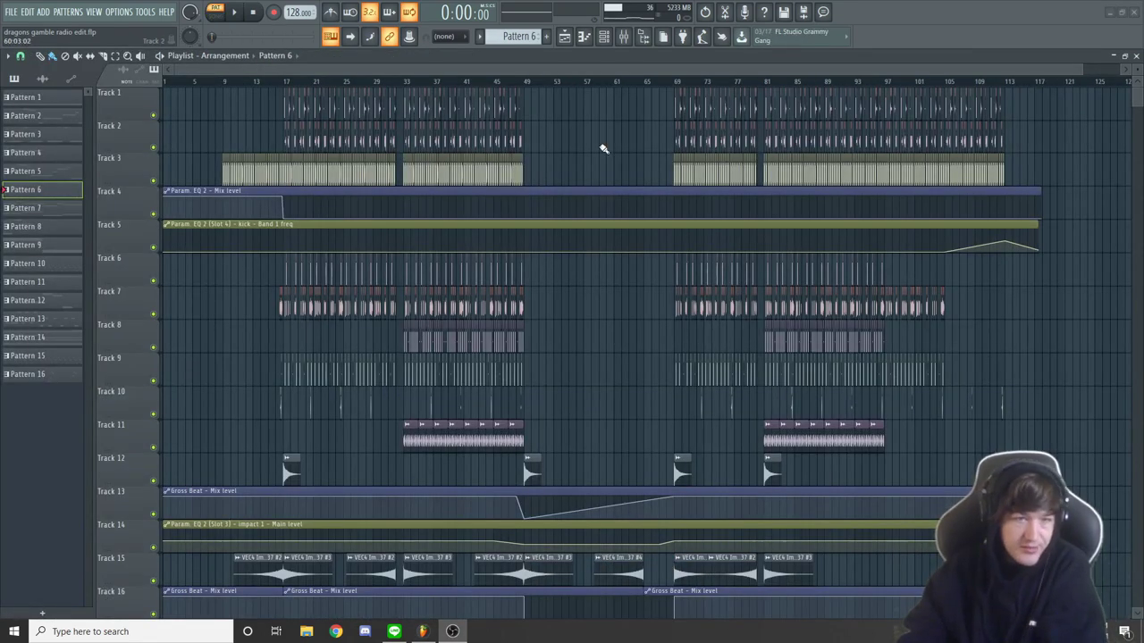
# Step: Show the channel rack for Pattern 6 and open the Serum #5 instrument from it
pyautogui.click(606, 36)
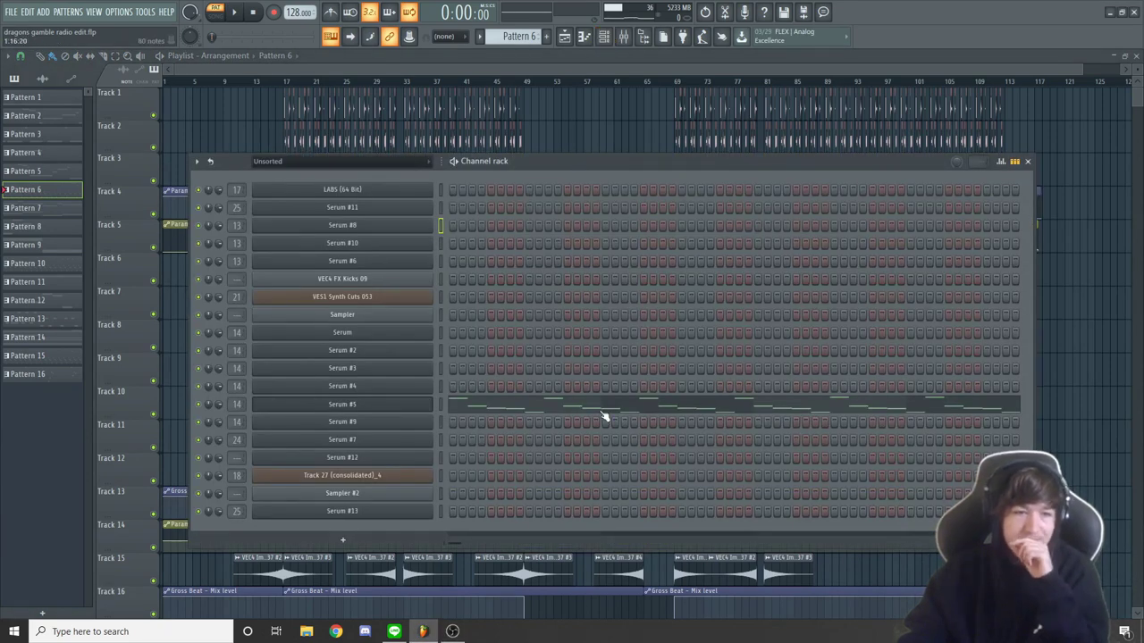
pyautogui.click(464, 82)
pyautogui.press('F6')
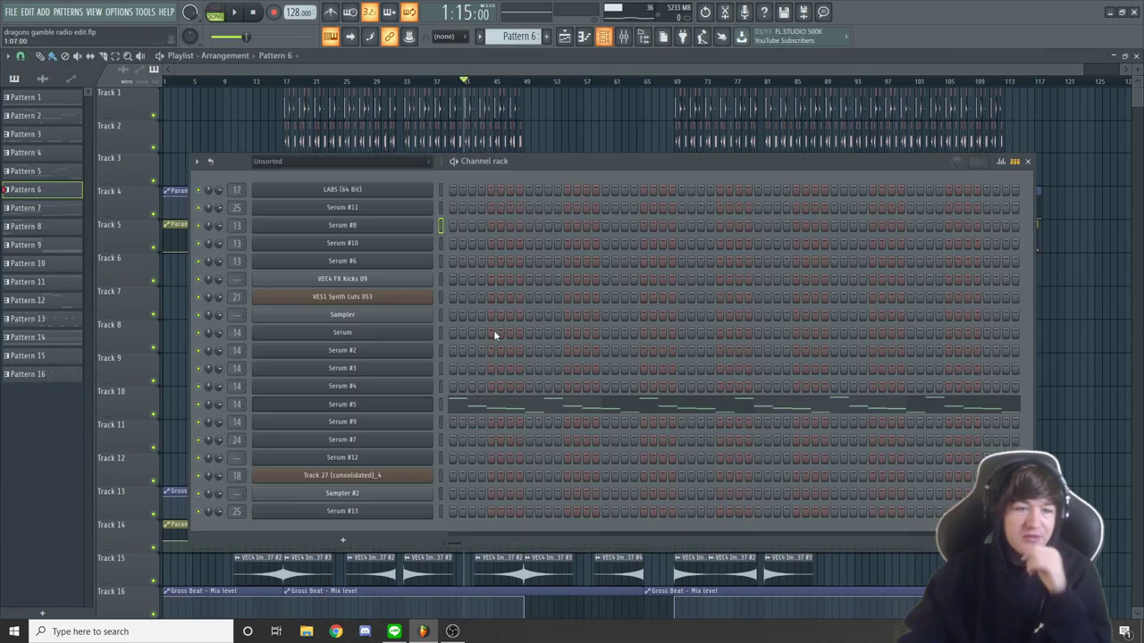
pyautogui.click(342, 404)
pyautogui.moveTo(652, 118); pyautogui.dragTo(628, 100)
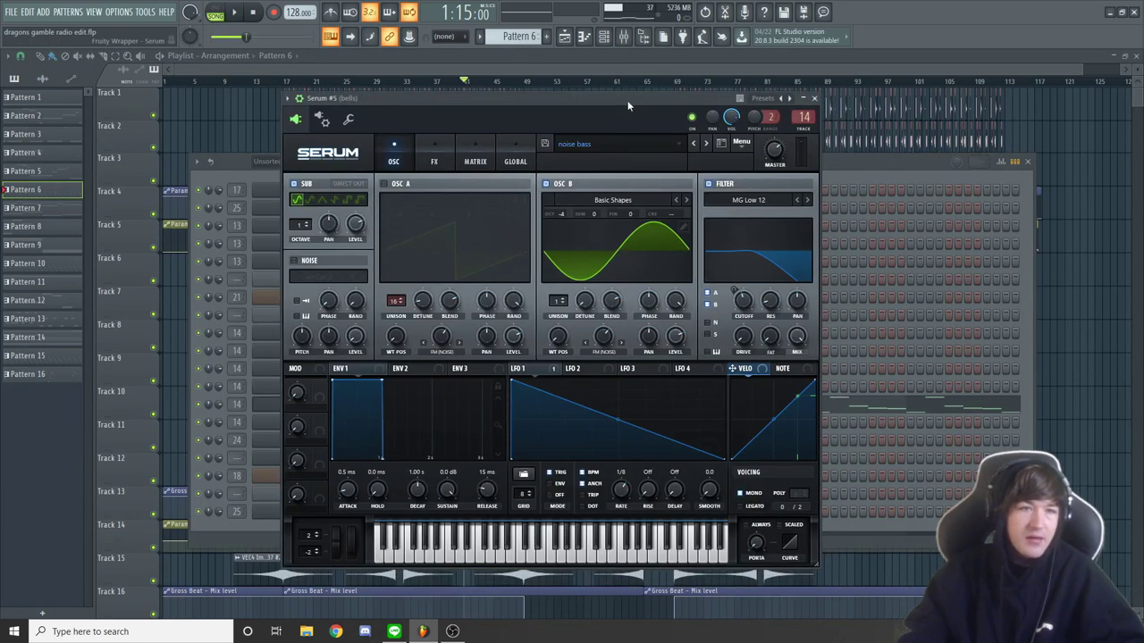
# Step: Play Pattern 6 and examine the Serum #5 notes in the piano roll, zoomed to the length of the melody
pyautogui.press('space')
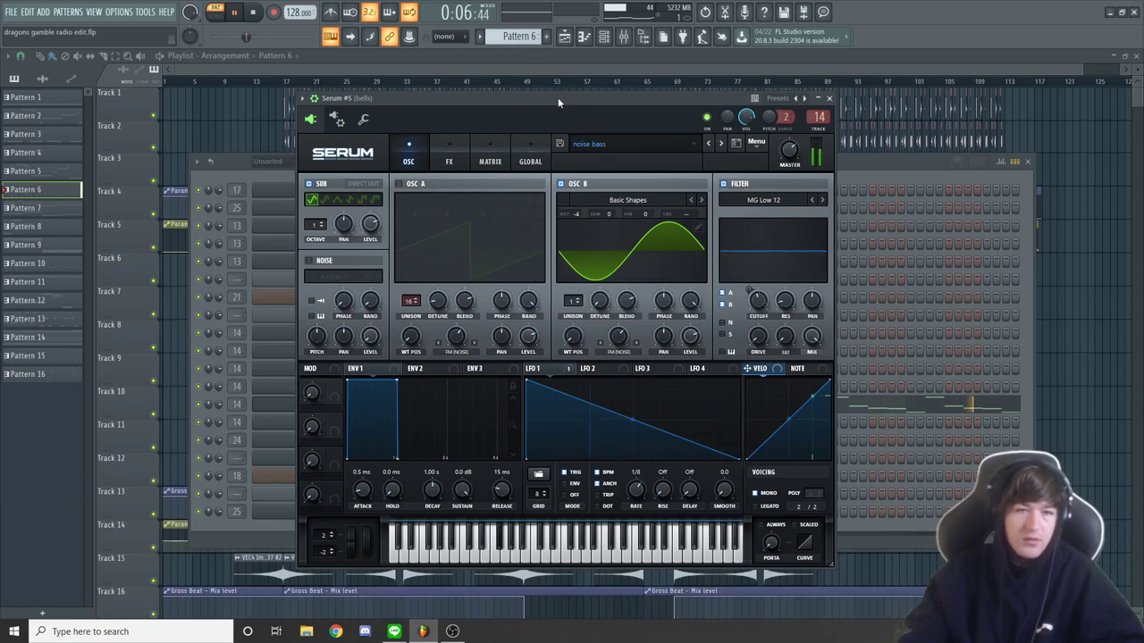
pyautogui.click(920, 169)
pyautogui.rightClick(392, 404)
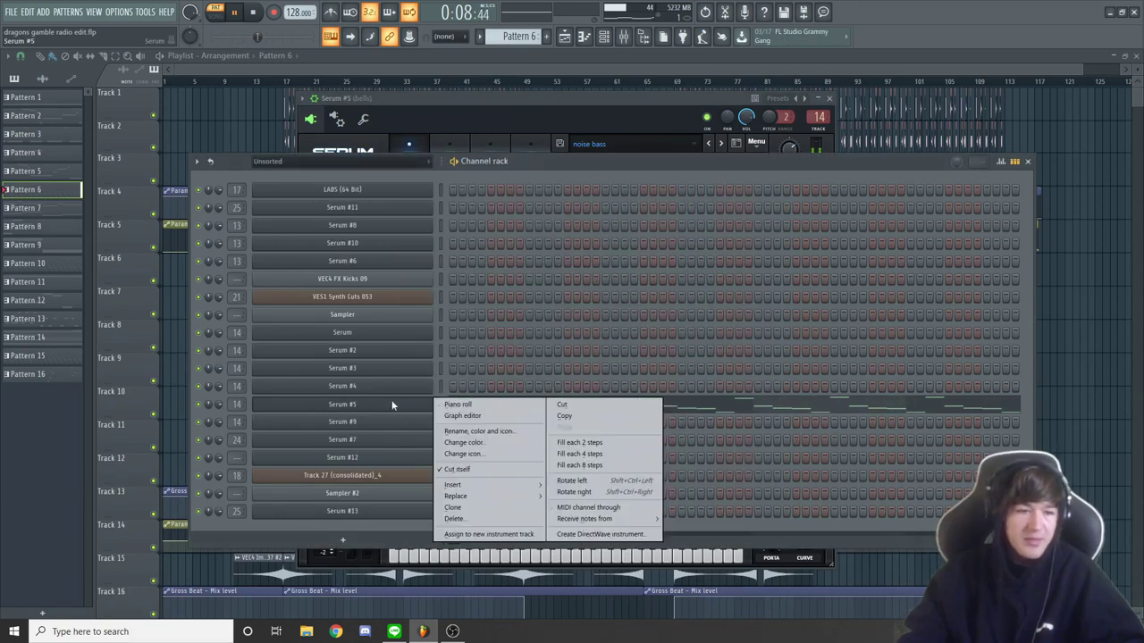
pyautogui.click(460, 404)
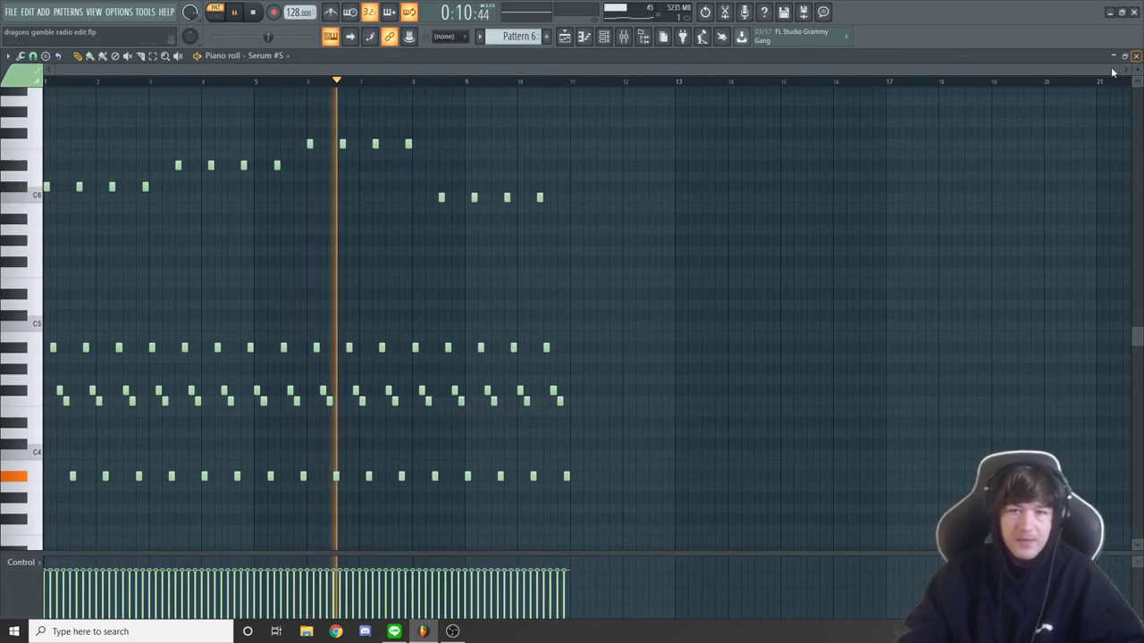
pyautogui.moveTo(1113, 69); pyautogui.dragTo(989, 67)
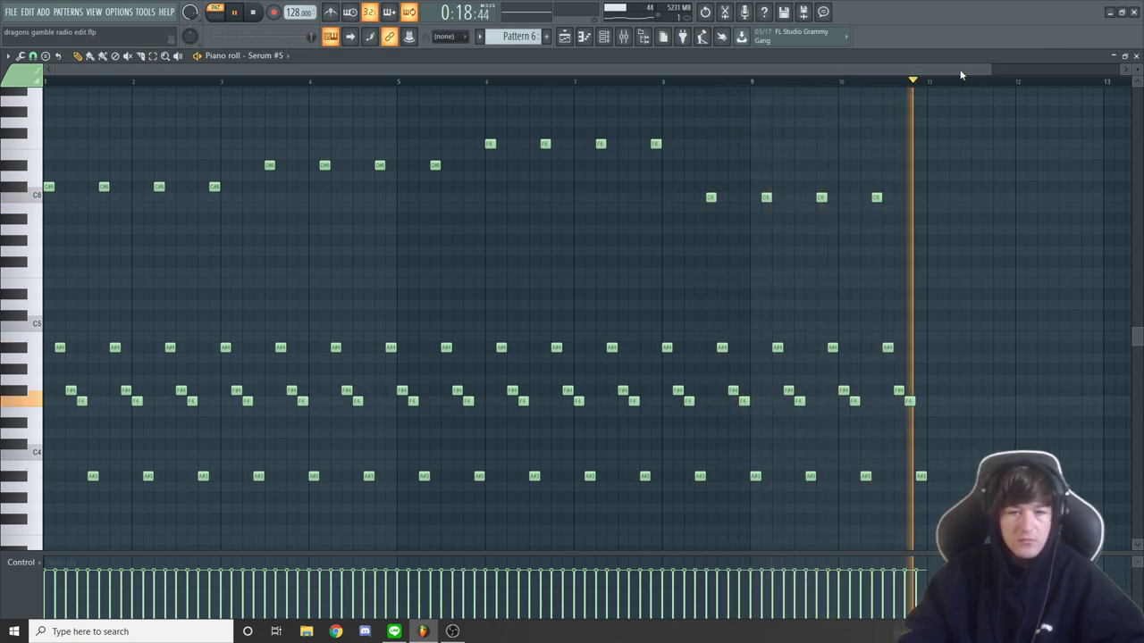
pyautogui.press('space')
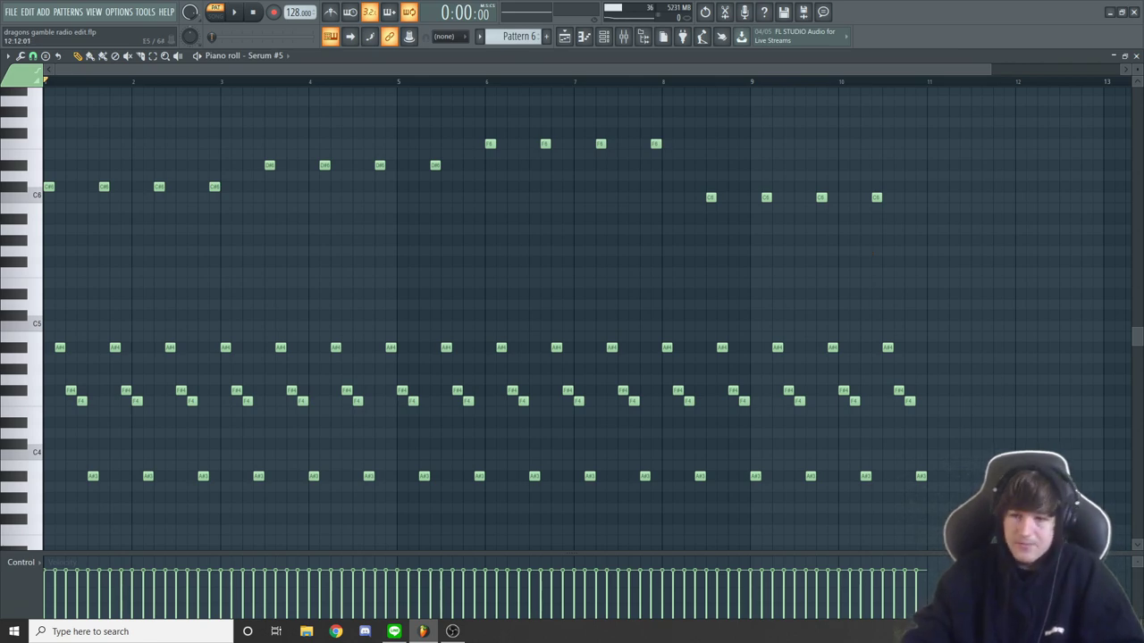
# Step: Leave the piano roll and place the Serum #5 window over the channel rack
pyautogui.press('F7')
pyautogui.moveTo(717, 96); pyautogui.dragTo(632, 85)
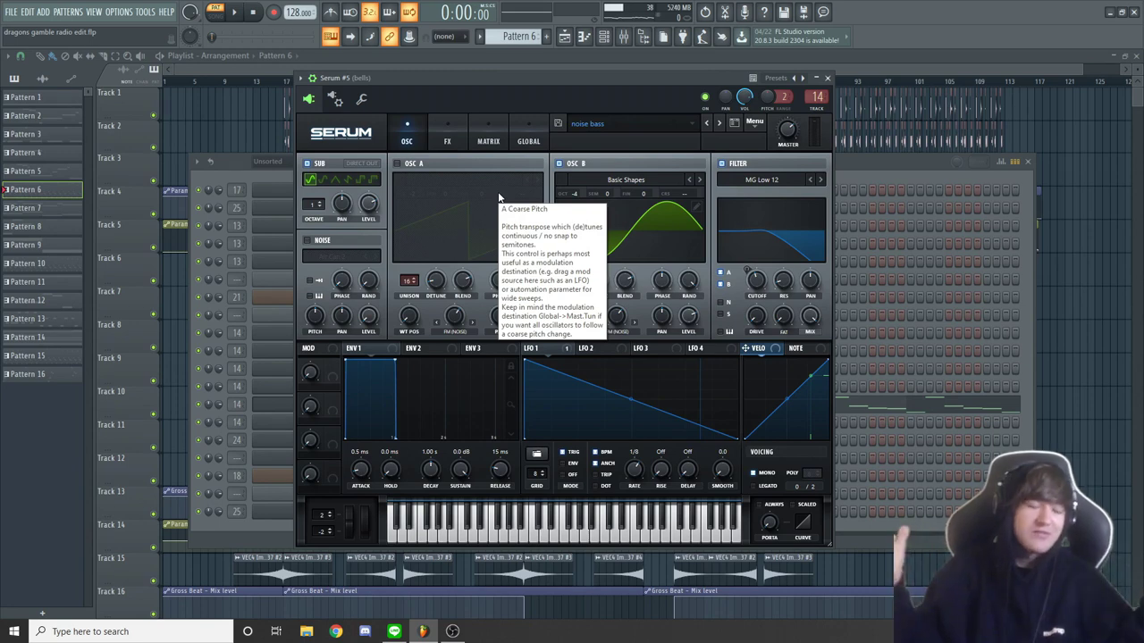
pyautogui.moveTo(599, 79); pyautogui.dragTo(532, 93)
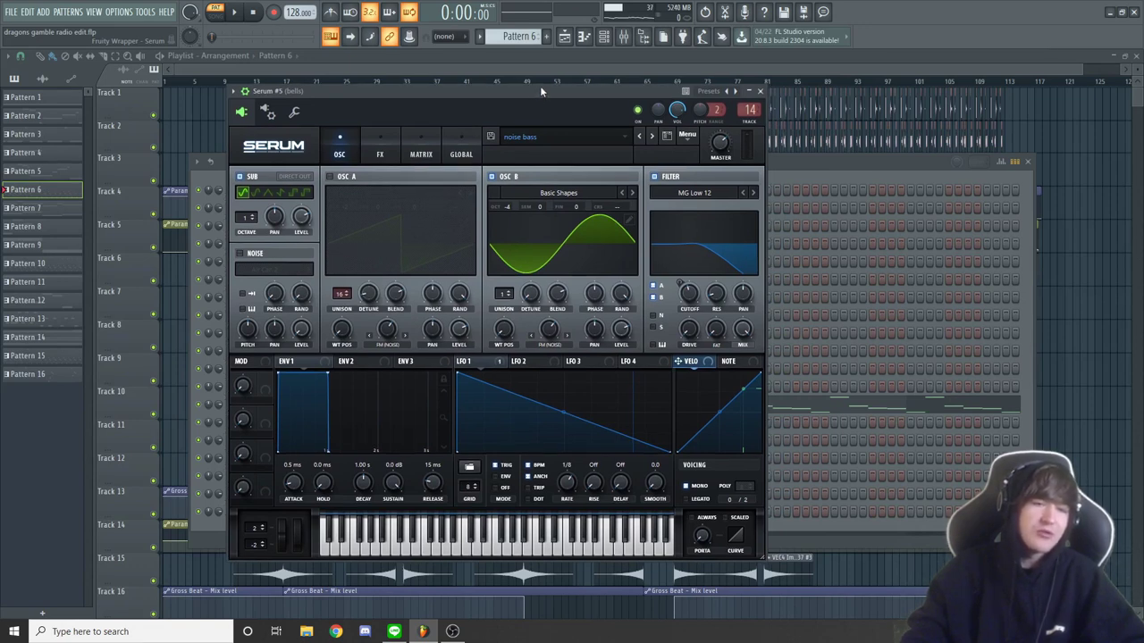
pyautogui.moveTo(539, 85); pyautogui.dragTo(580, 83)
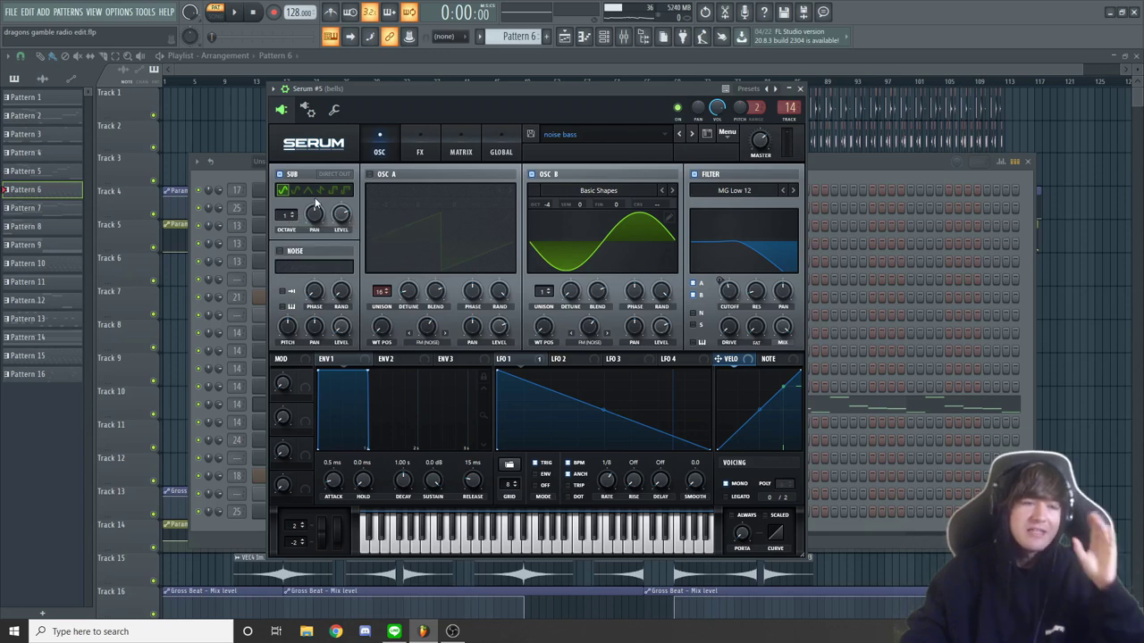
# Step: Audition Pattern 6 while switching Serum's oscillator B off and back on, and stop playback
pyautogui.press('space')
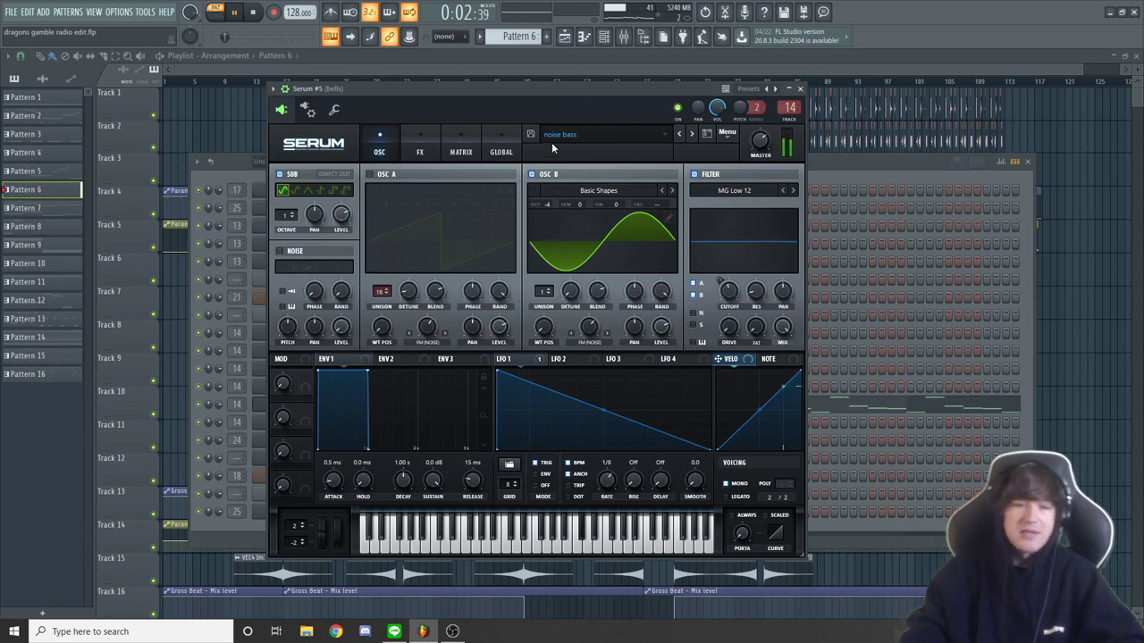
pyautogui.click(531, 174)
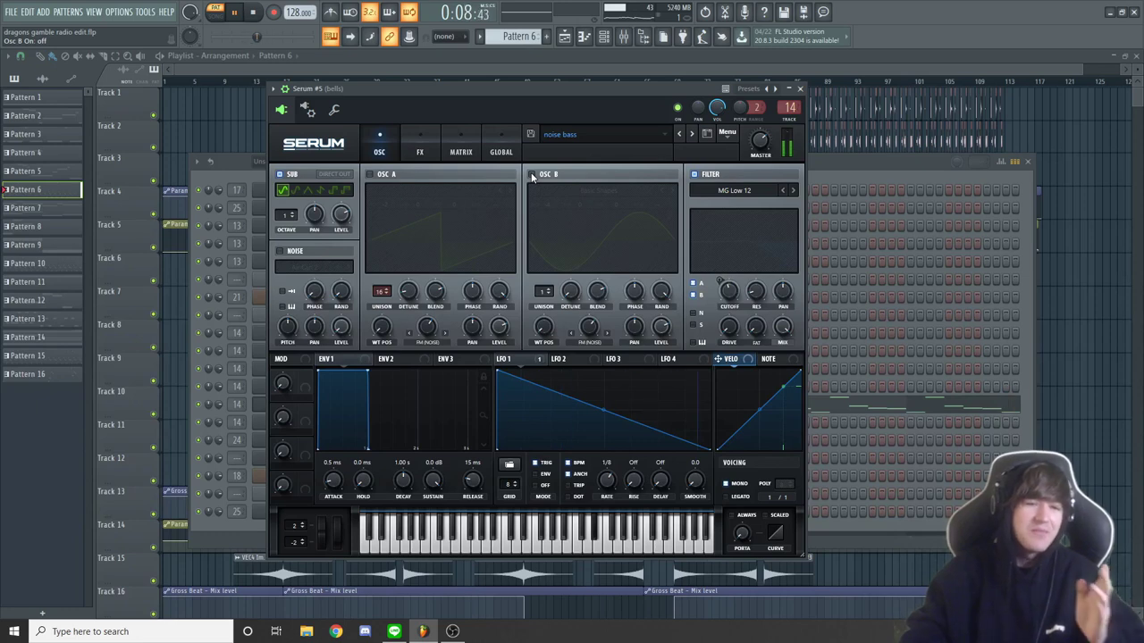
pyautogui.click(532, 174)
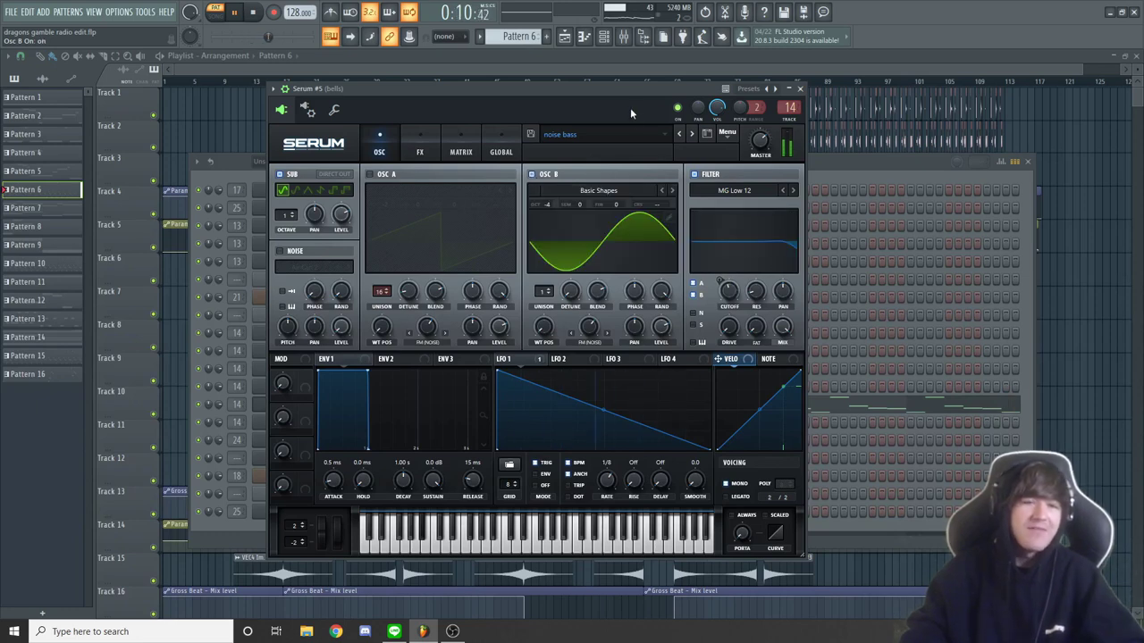
pyautogui.moveTo(626, 89); pyautogui.dragTo(648, 92)
pyautogui.press('space')
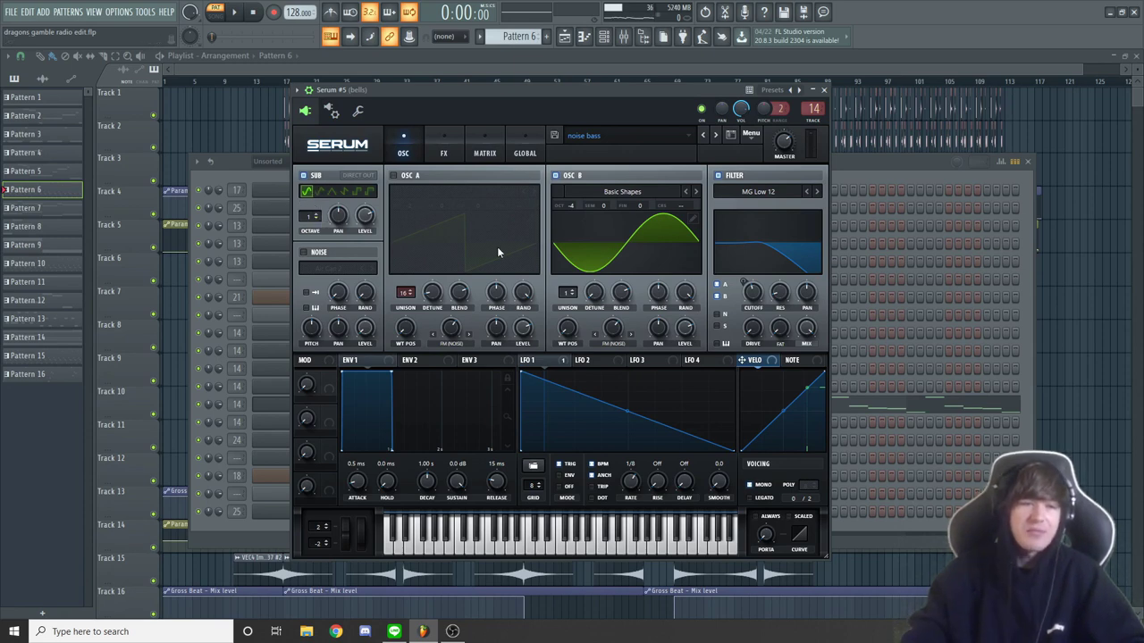
# Step: Examine the effects used in the Serum #5 patch and return to its oscillator page
pyautogui.click(445, 150)
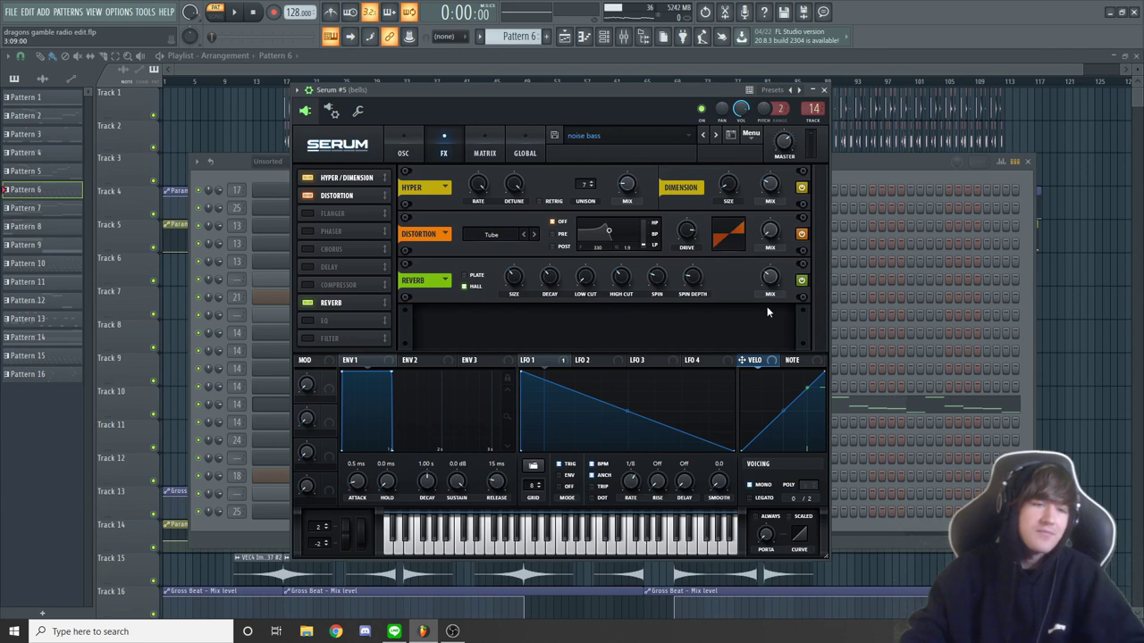
pyautogui.click(403, 150)
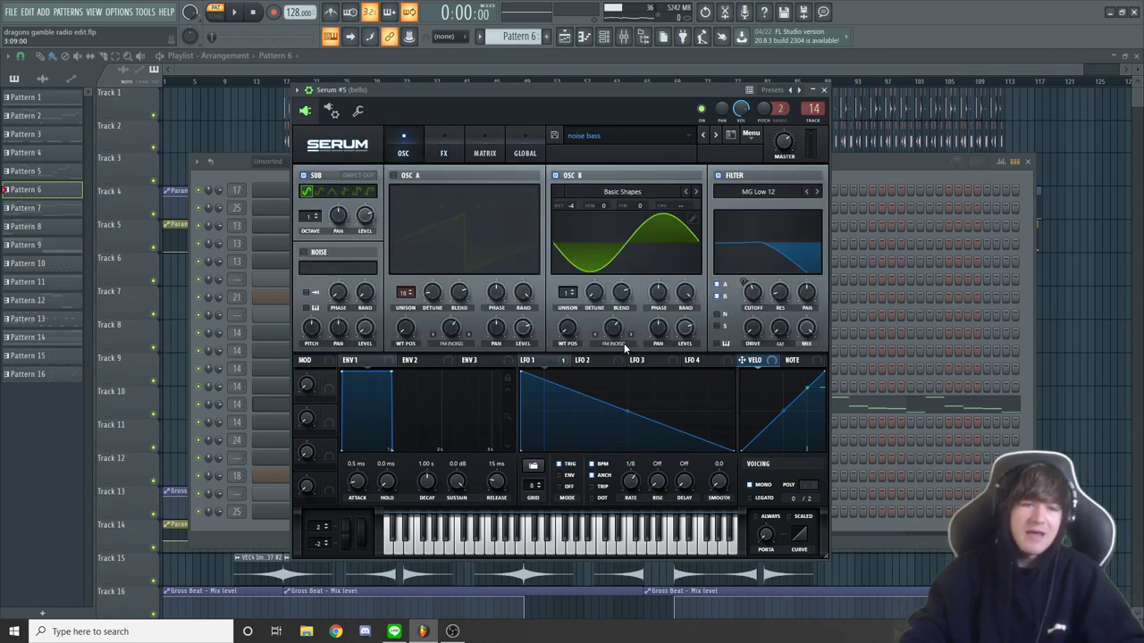
# Step: Audition Pattern 6 with Serum's noise oscillator enabled, disable it again, and check oscillator B's warp mode without changing it
pyautogui.click(303, 252)
pyautogui.press('space')
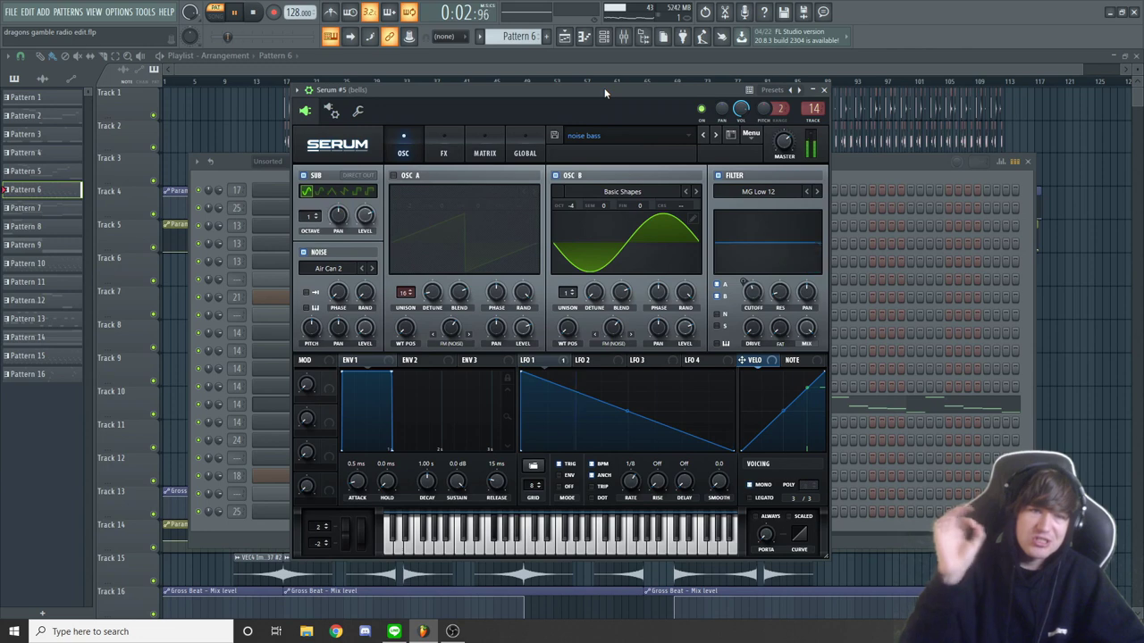
pyautogui.press('space')
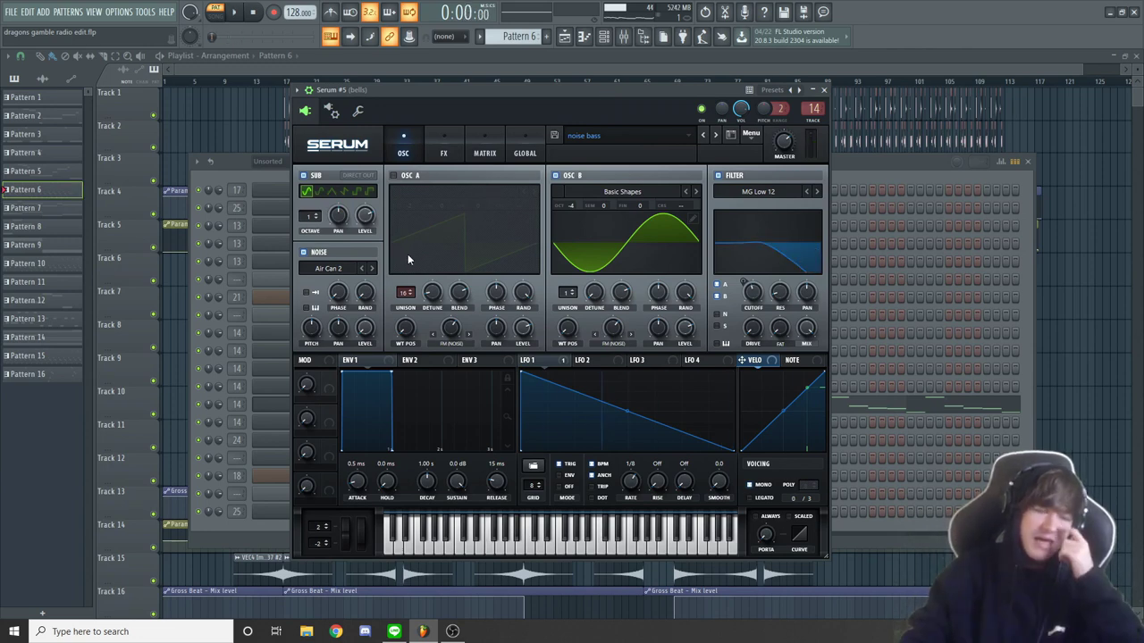
pyautogui.click(303, 252)
pyautogui.click(616, 342)
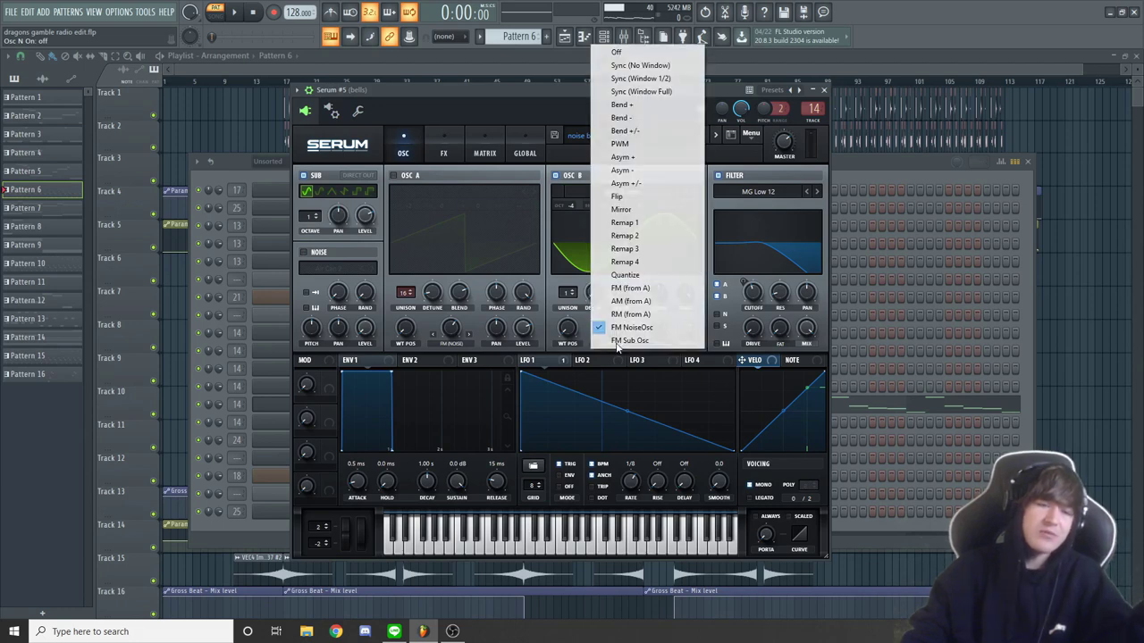
pyautogui.click(511, 93)
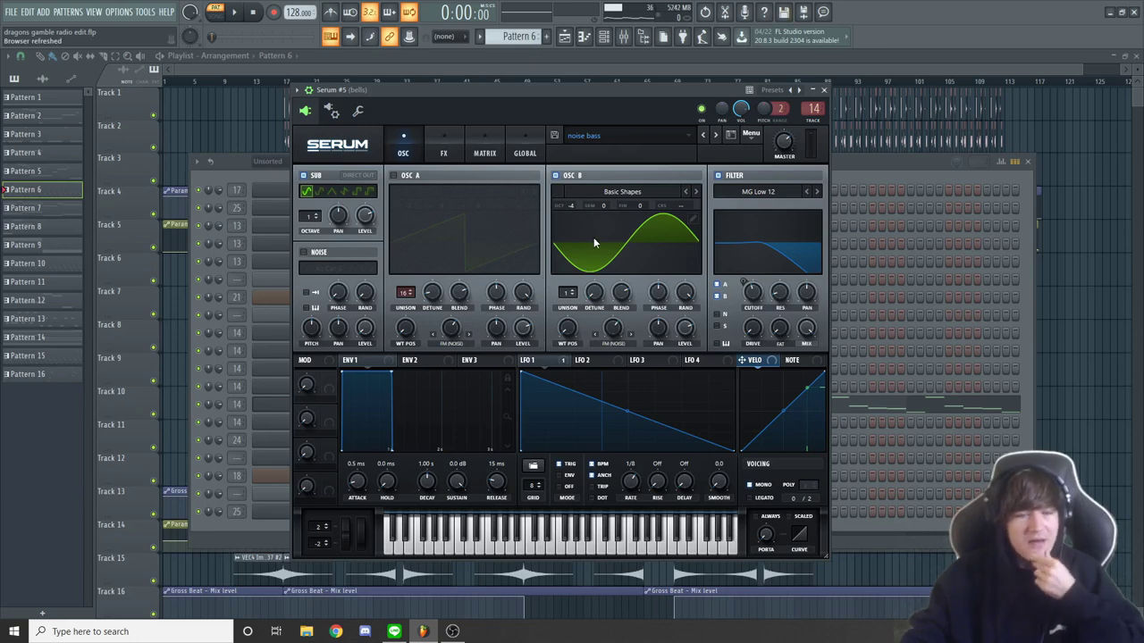
# Step: Open the mixer with the bells track selected and audition Pattern 6, stopping playback after a short listen
pyautogui.click(622, 38)
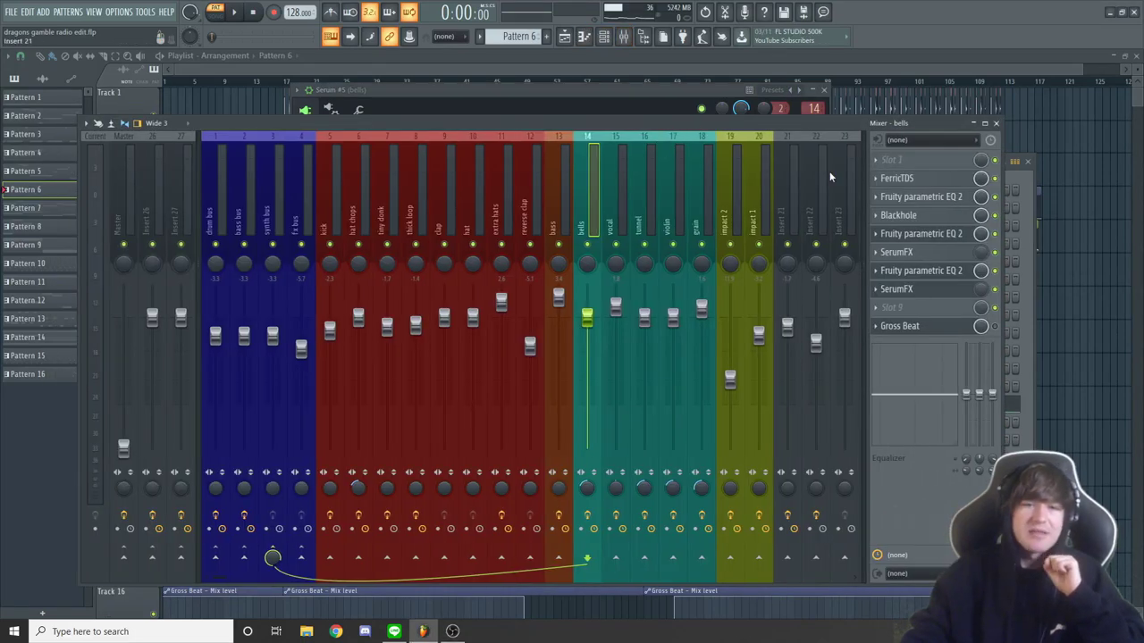
pyautogui.press('space')
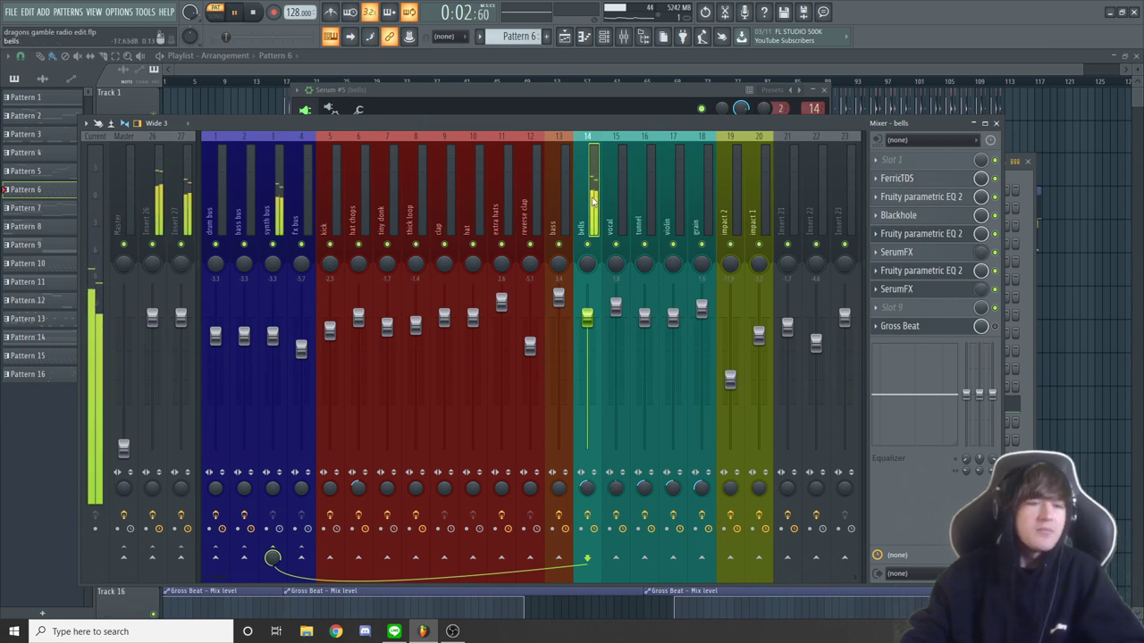
pyautogui.press('space')
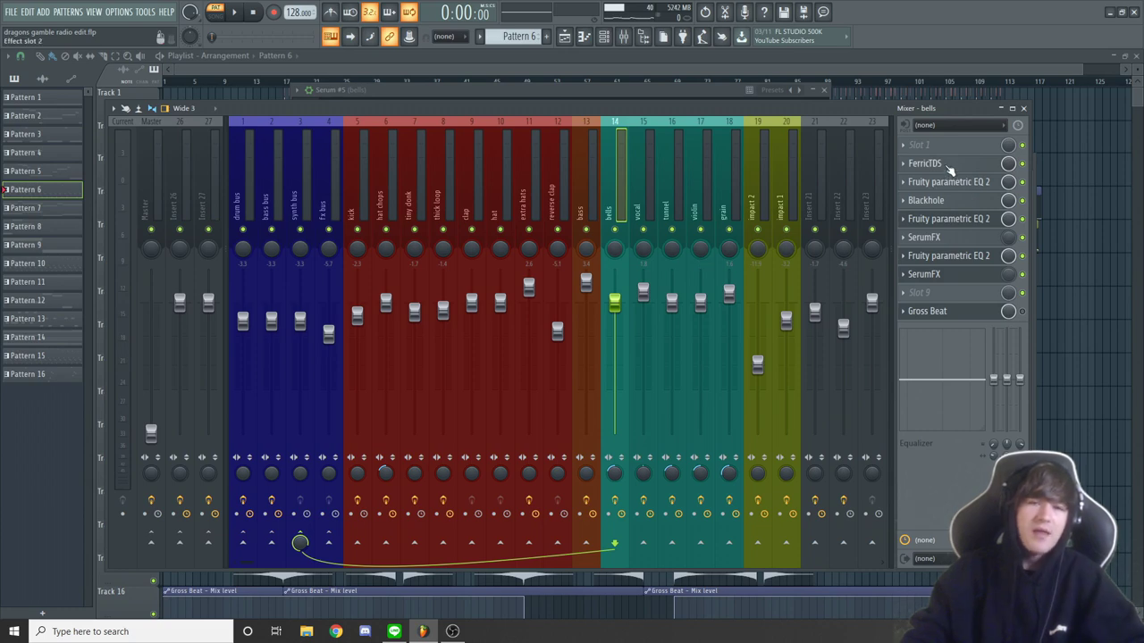
# Step: Examine the FerricTDS saturation settings on the bells mixer track and close the plugin
pyautogui.click(950, 170)
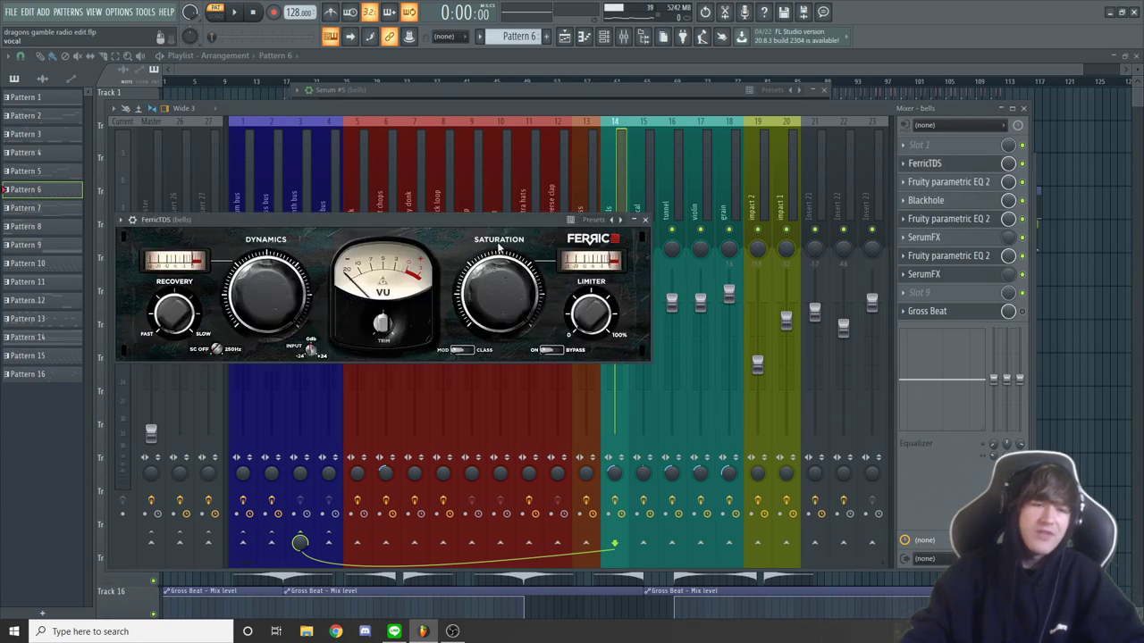
pyautogui.moveTo(407, 221)
pyautogui.mouseDown()
pyautogui.moveTo(492, 221)
pyautogui.moveTo(413, 232)
pyautogui.mouseUp()
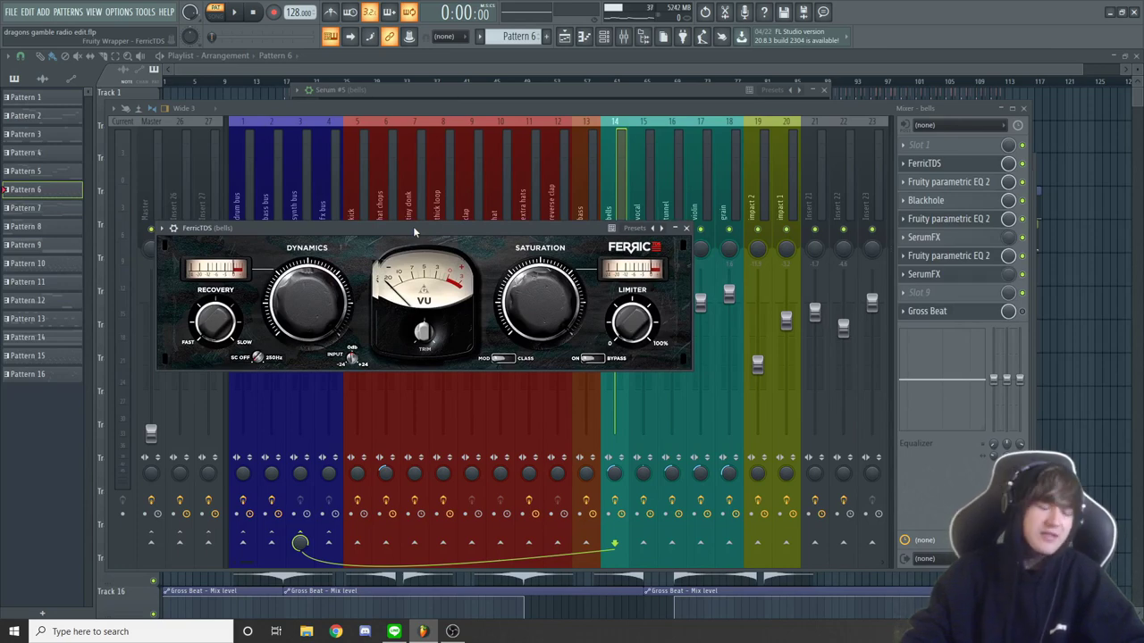
pyautogui.click(950, 164)
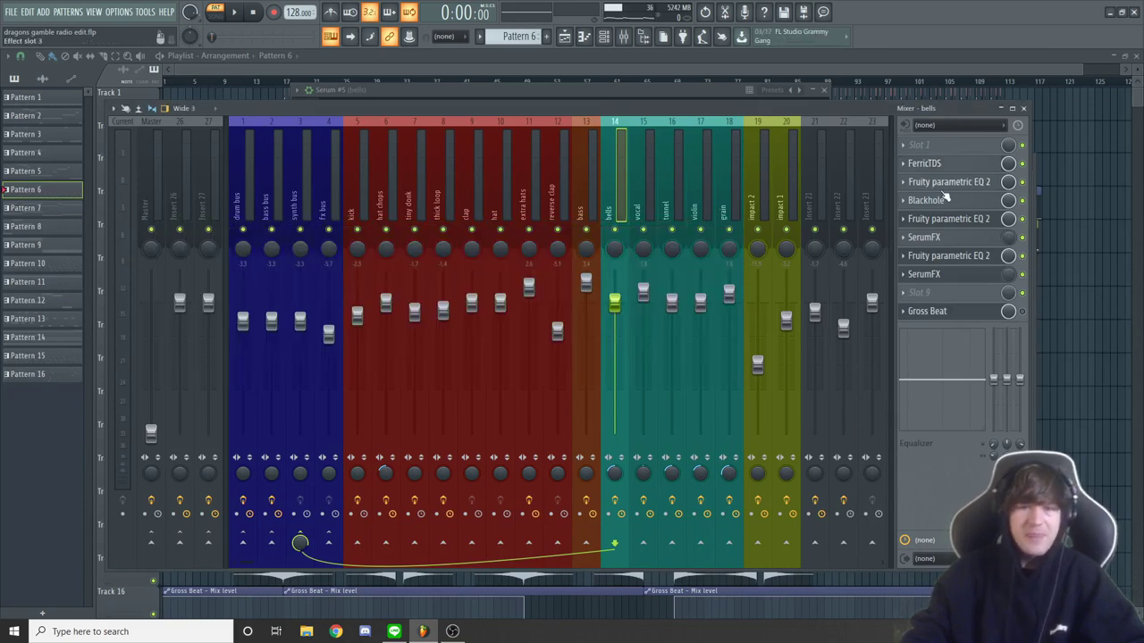
# Step: Examine the first Fruity parametric EQ 2 curve on the bells track while Pattern 6 plays, then close it
pyautogui.click(949, 181)
pyautogui.moveTo(215, 112); pyautogui.dragTo(544, 192)
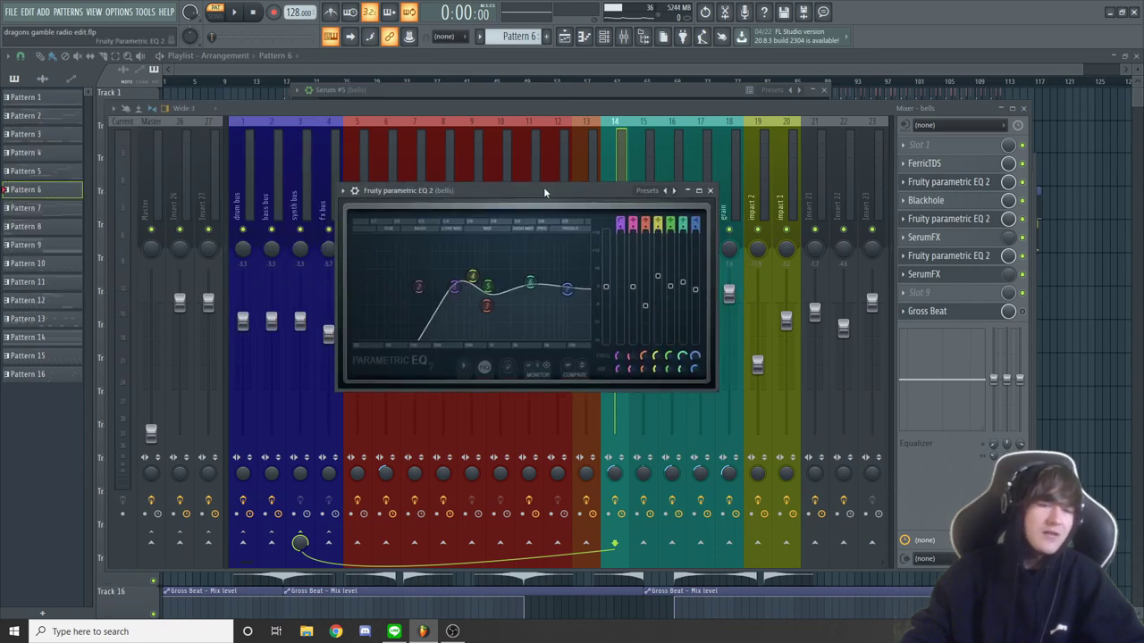
pyautogui.press('space')
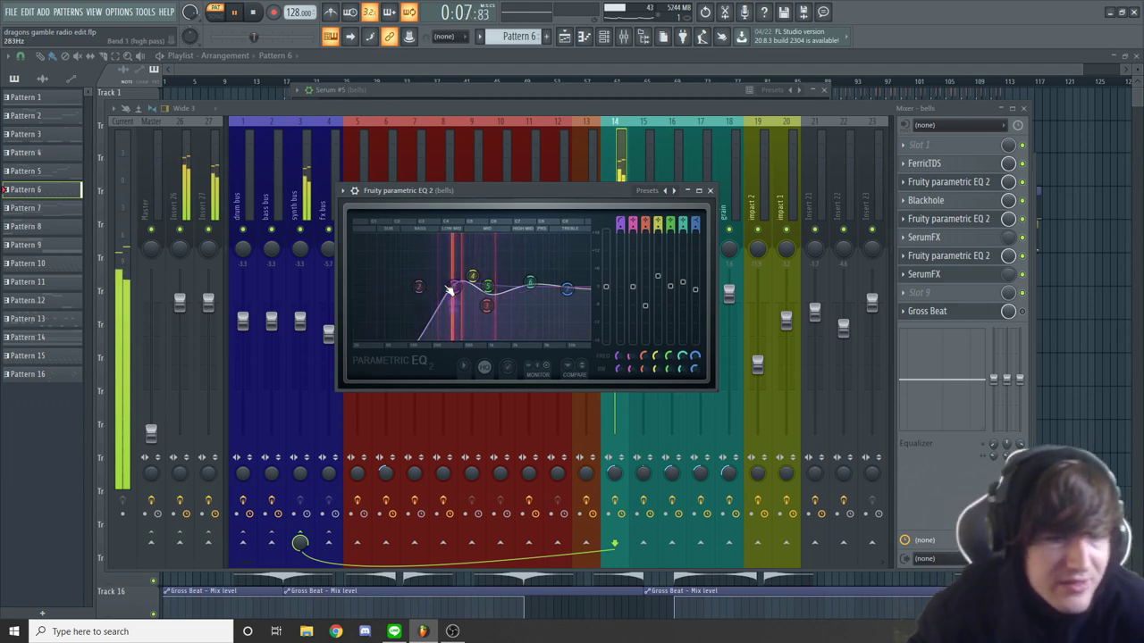
pyautogui.moveTo(458, 288); pyautogui.dragTo(455, 290)
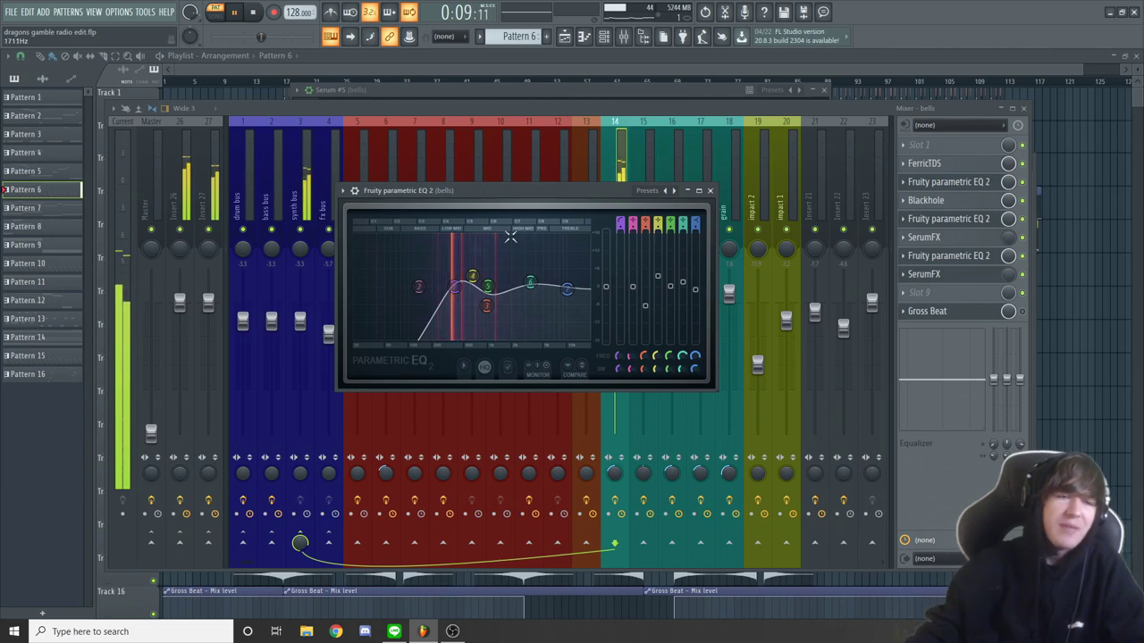
pyautogui.click(711, 191)
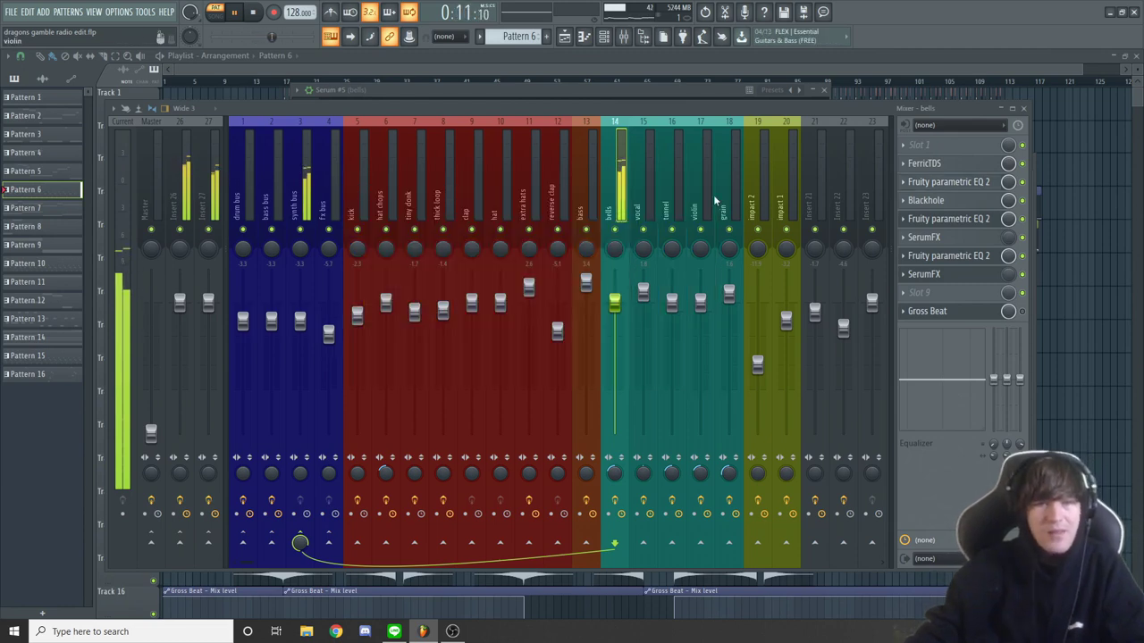
# Step: Inspect the Blackhole reverb settings on the bells track during Pattern 6 playback and close the plugin
pyautogui.click(965, 206)
pyautogui.moveTo(205, 125); pyautogui.dragTo(404, 167)
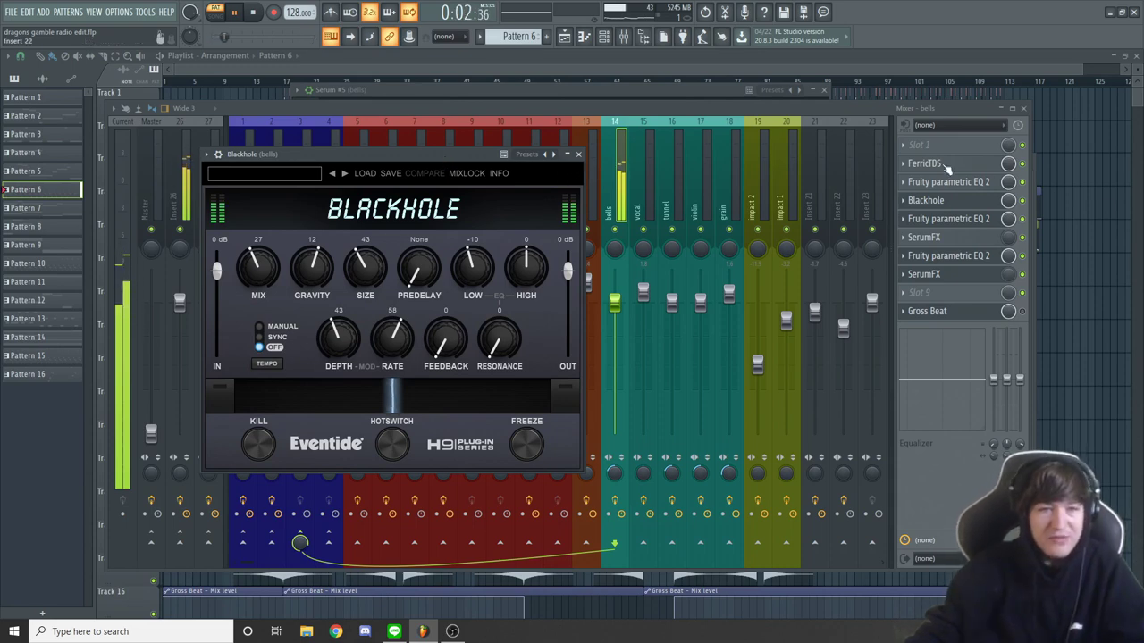
pyautogui.click(1024, 202)
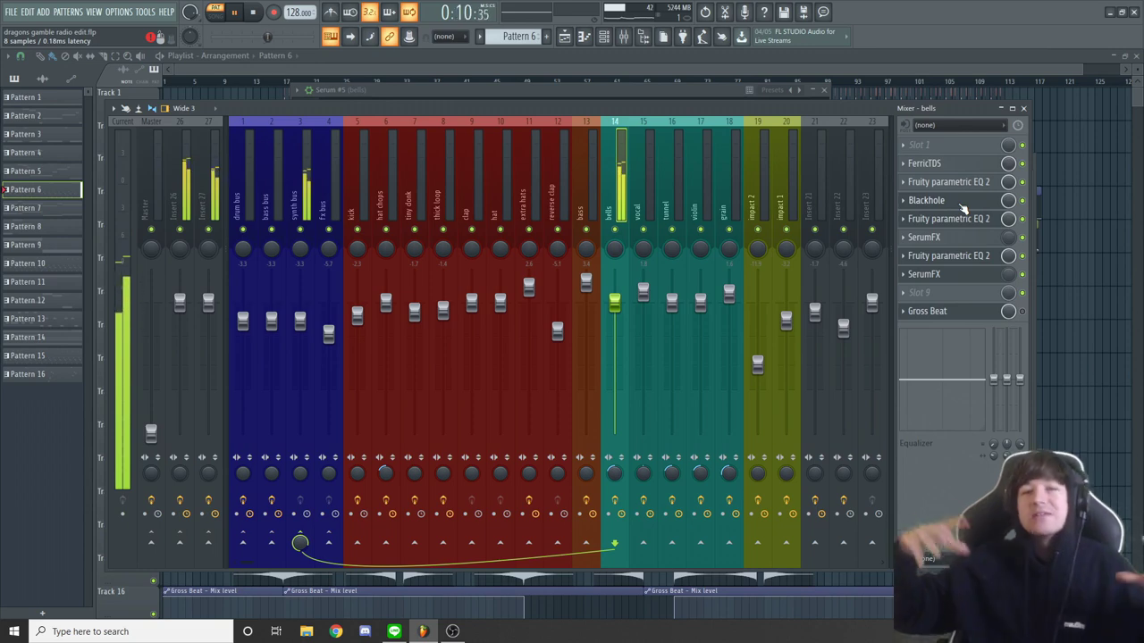
pyautogui.click(962, 202)
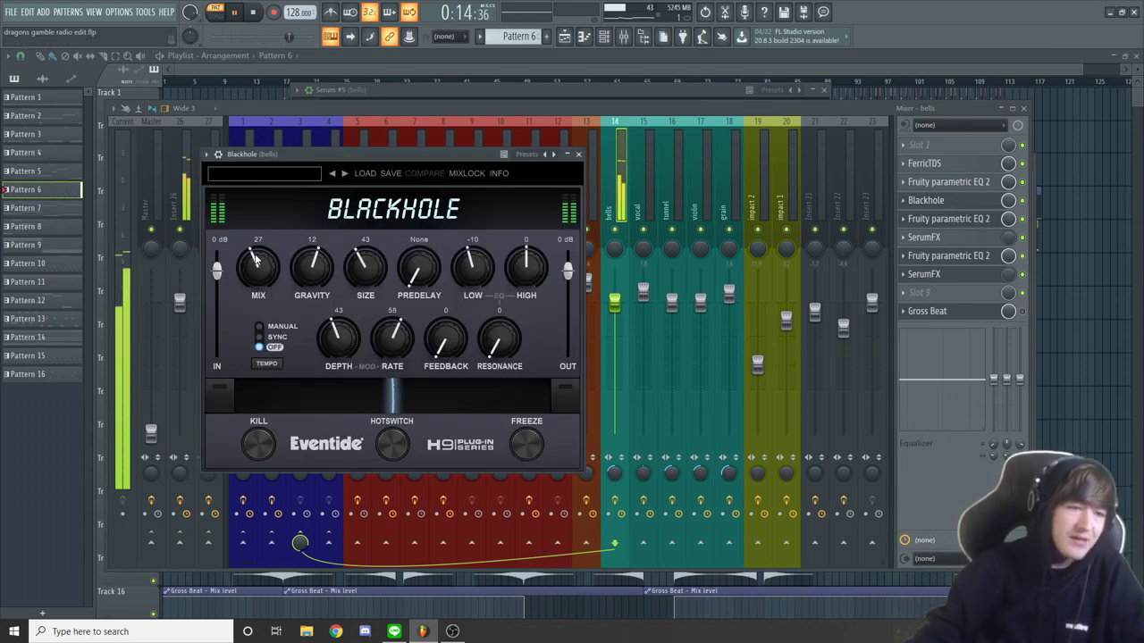
pyautogui.click(578, 155)
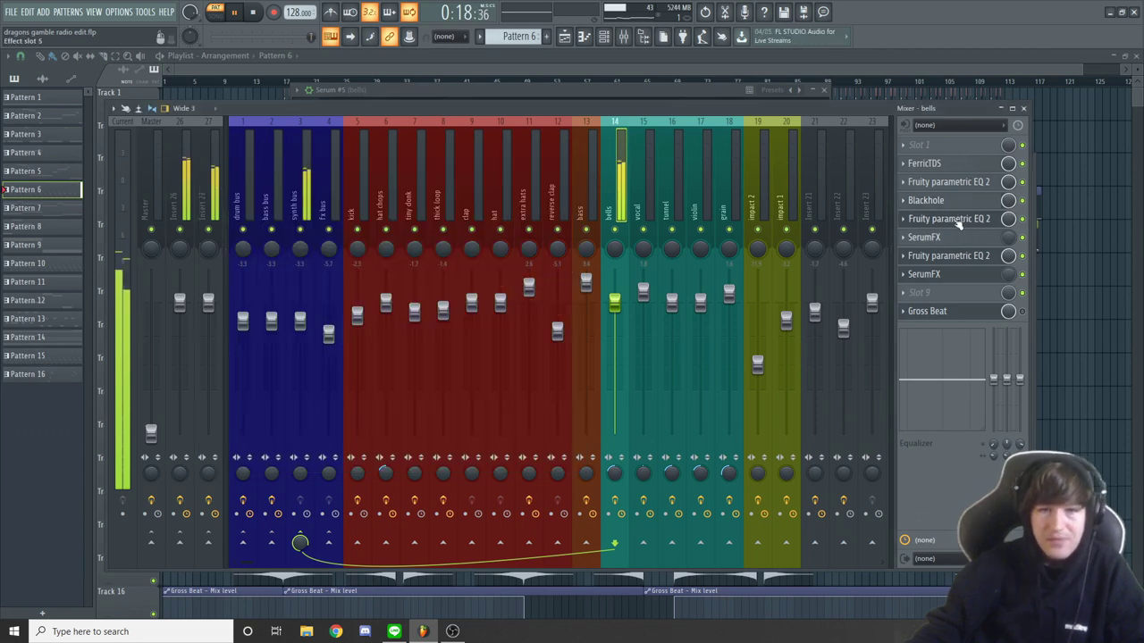
# Step: Check the parametric EQ after Blackhole and the delay in the first SerumFX on the bells track
pyautogui.click(958, 223)
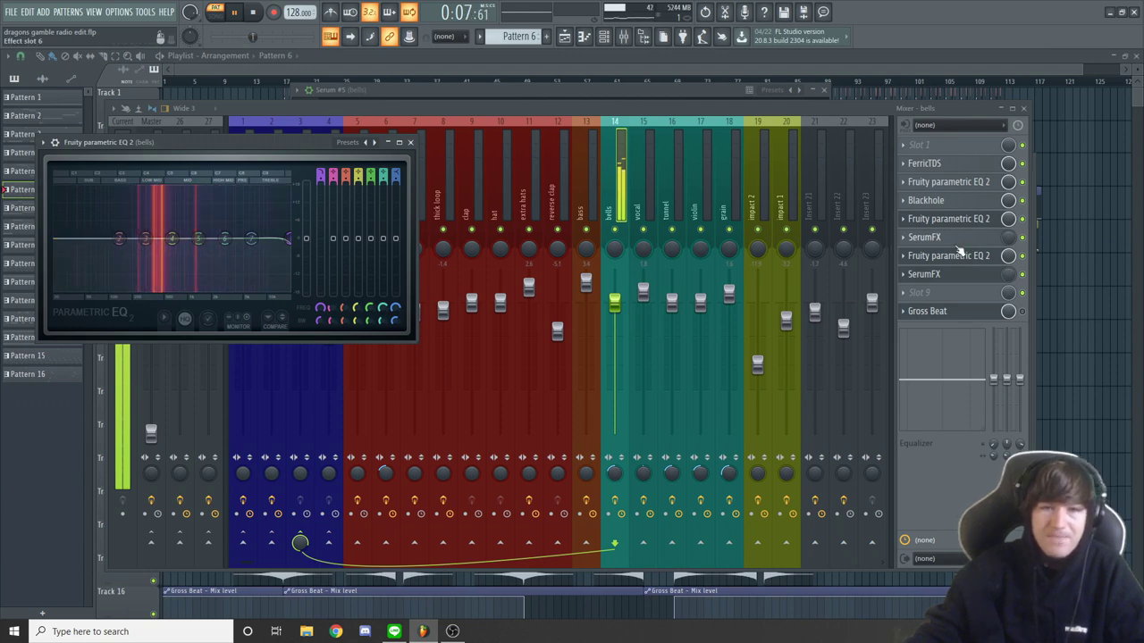
pyautogui.click(956, 240)
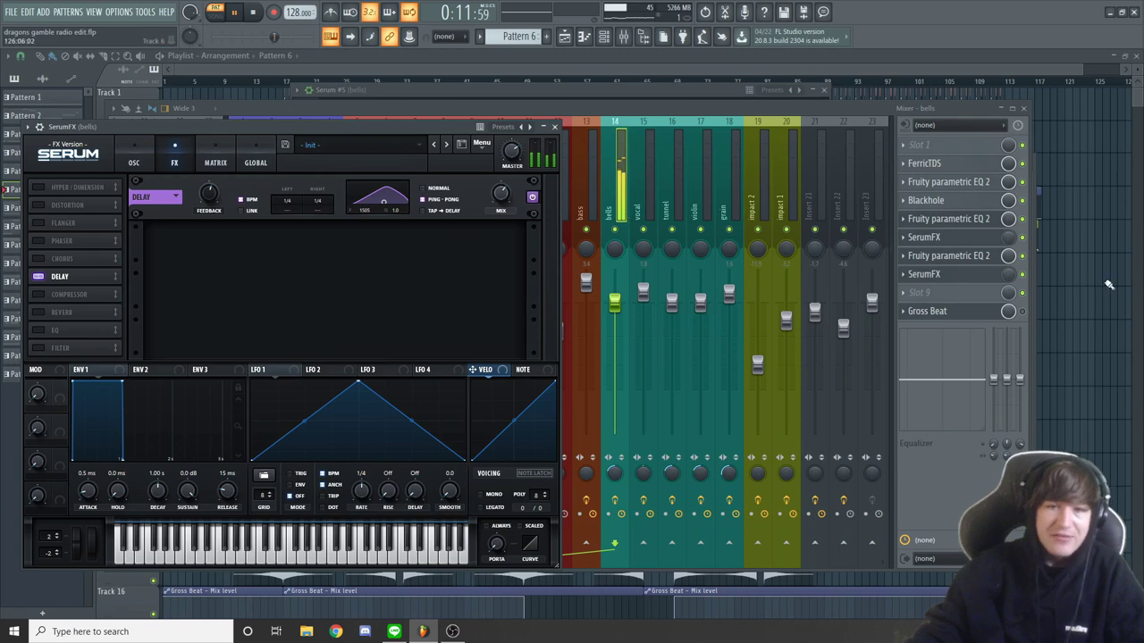
# Step: Examine the EQ curve between the two SerumFX plugins on the bells track, close it, and stop playback
pyautogui.click(944, 256)
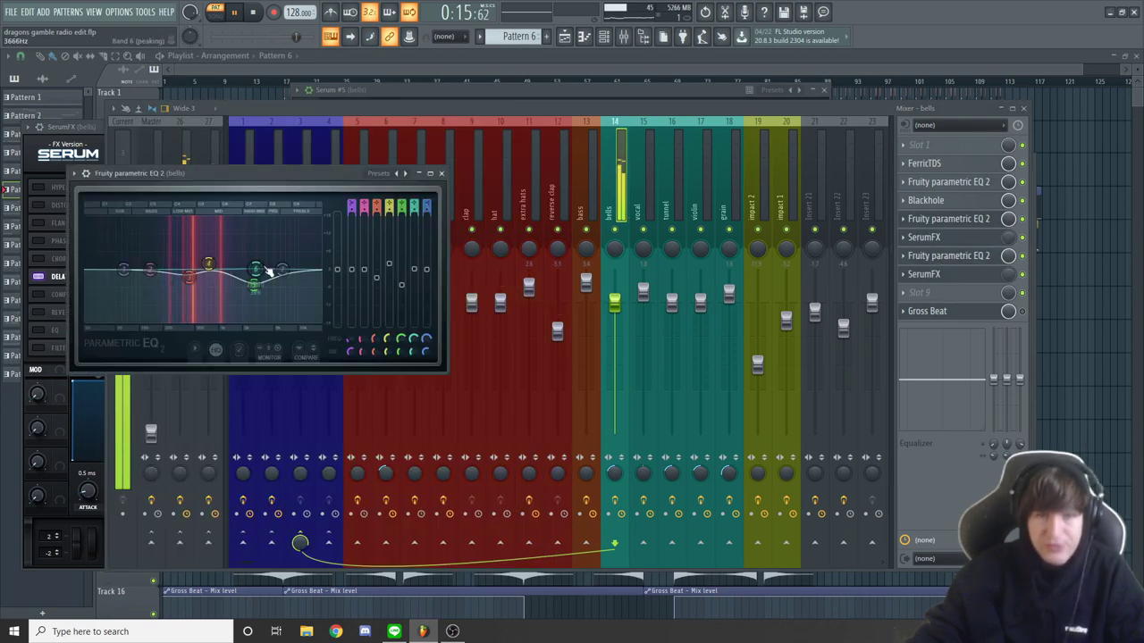
pyautogui.moveTo(262, 173); pyautogui.dragTo(482, 259)
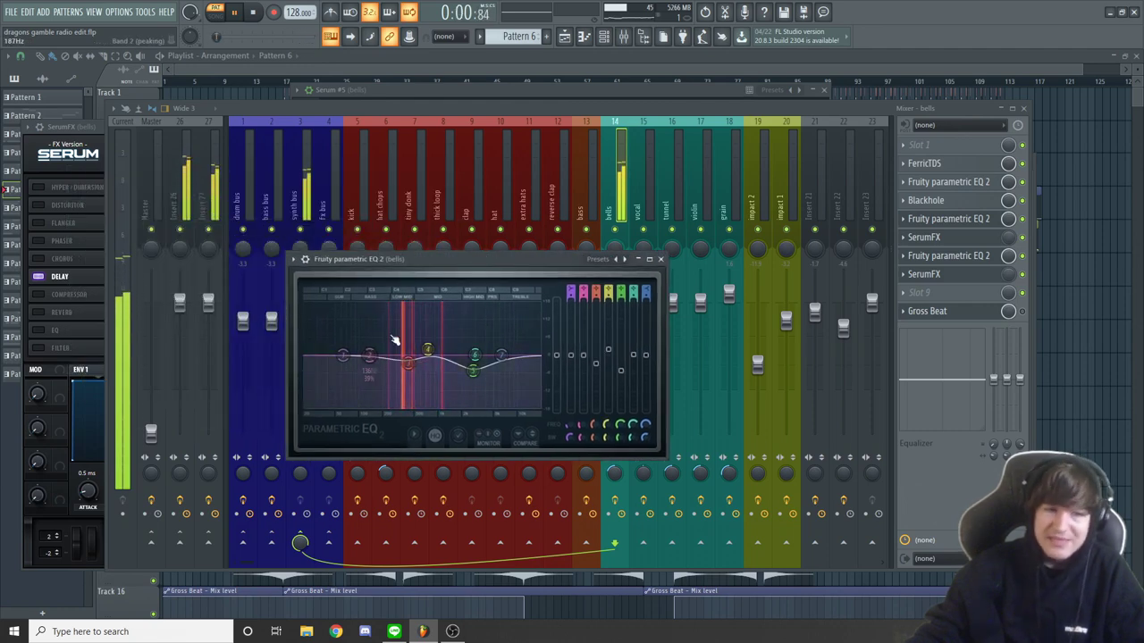
pyautogui.moveTo(411, 371); pyautogui.dragTo(412, 383)
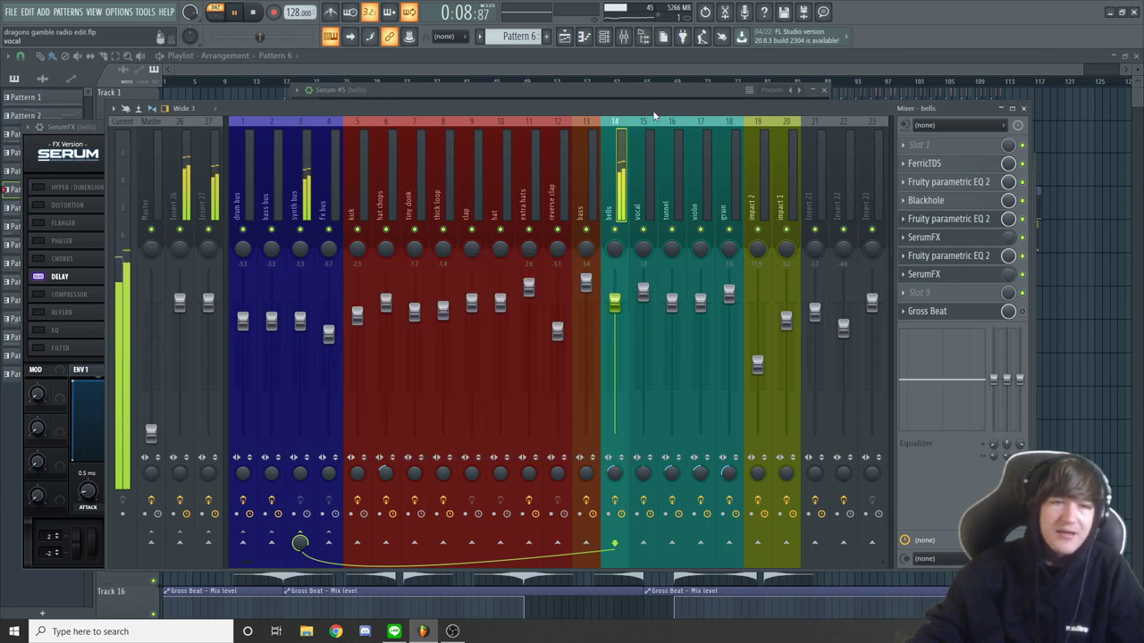
pyautogui.click(660, 259)
pyautogui.press('space')
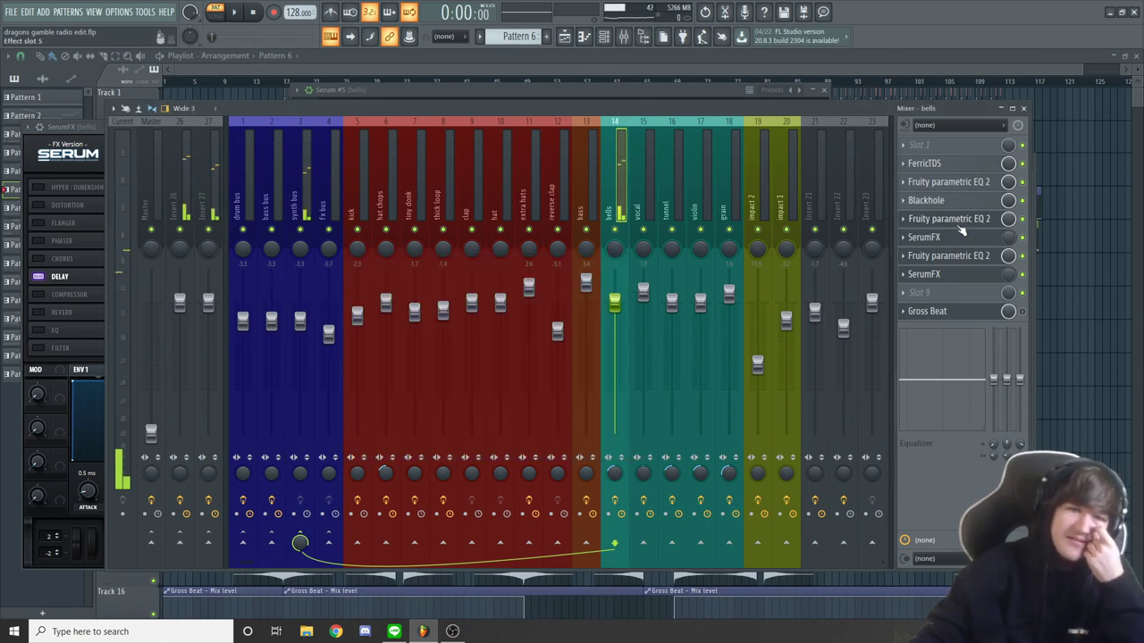
# Step: Compare the bells track's EQ before Blackhole with the EQ between the SerumFX plugins, and close both
pyautogui.click(951, 182)
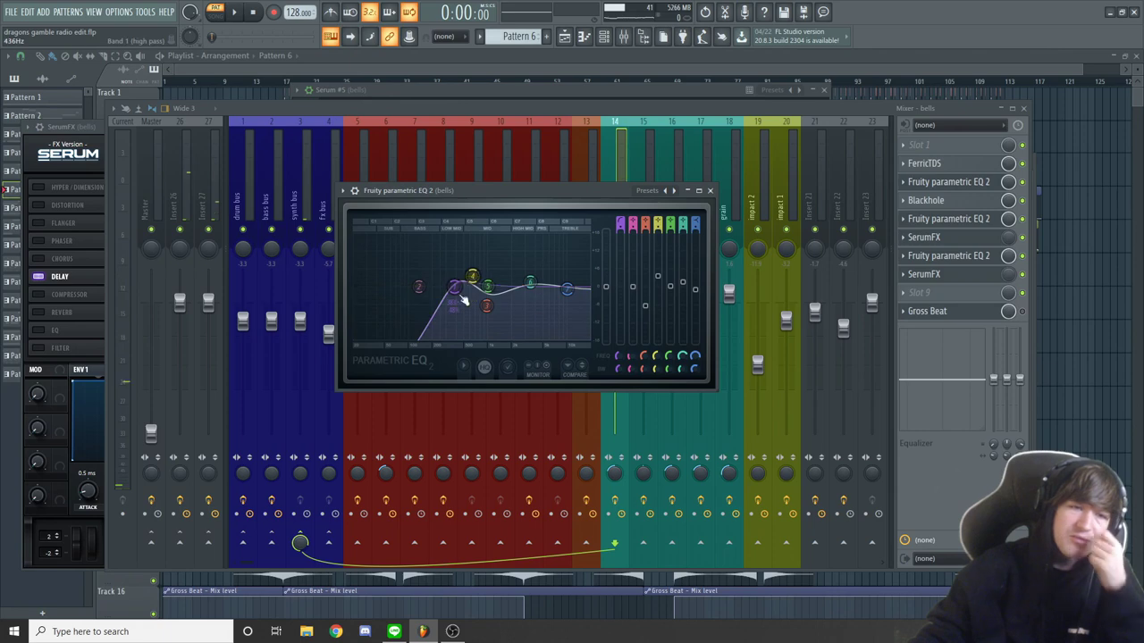
pyautogui.click(963, 257)
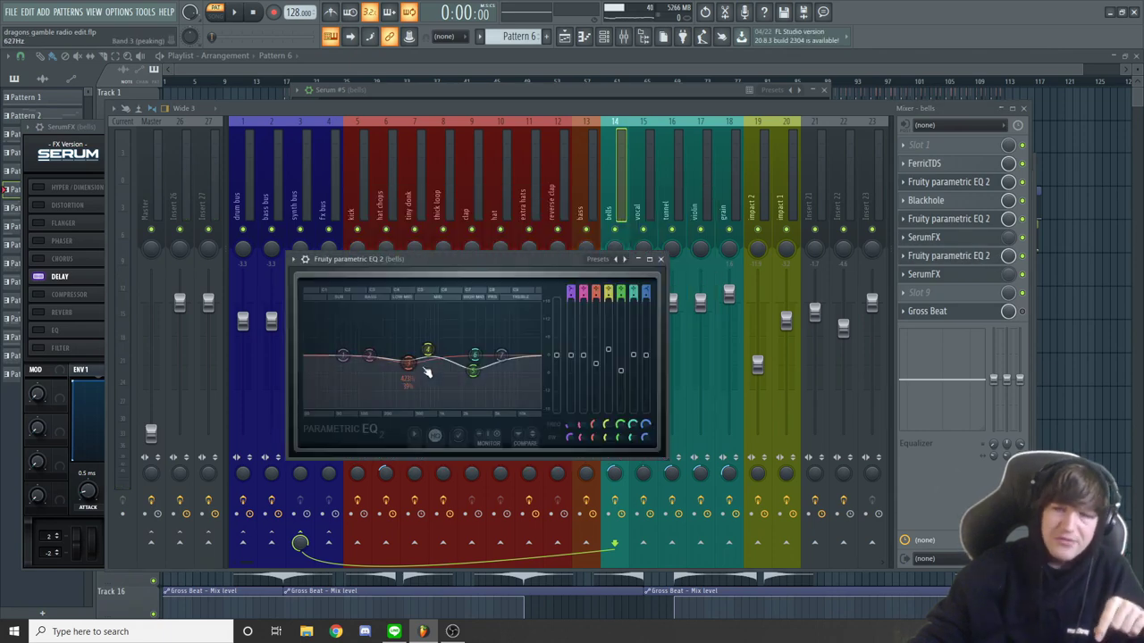
pyautogui.click(947, 181)
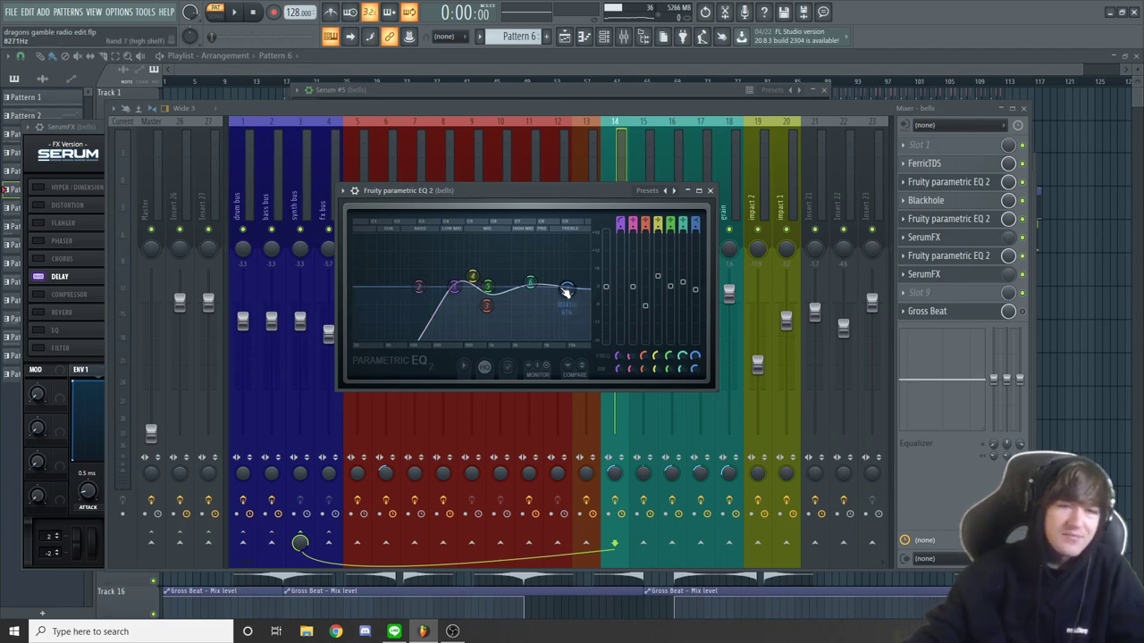
pyautogui.moveTo(555, 187); pyautogui.dragTo(577, 279)
pyautogui.click(963, 185)
pyautogui.click(963, 185)
pyautogui.click(968, 257)
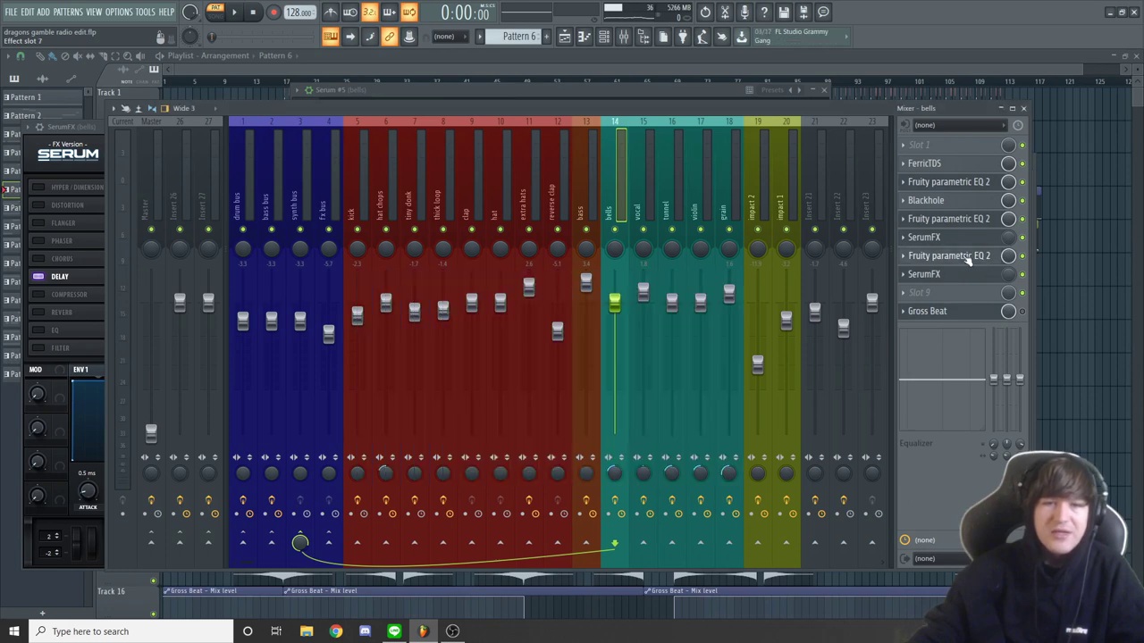
pyautogui.click(967, 260)
pyautogui.click(961, 184)
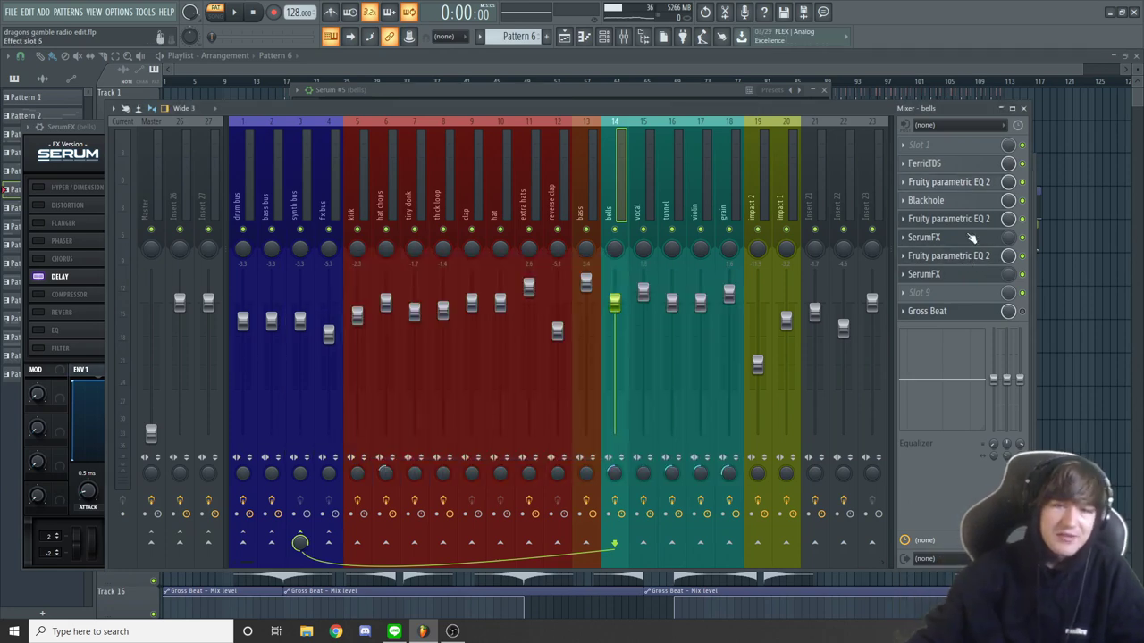
# Step: Inspect the ping-pong delay in the second SerumFX on the bells track and close the plugin
pyautogui.click(967, 275)
pyautogui.moveTo(420, 184); pyautogui.dragTo(493, 150)
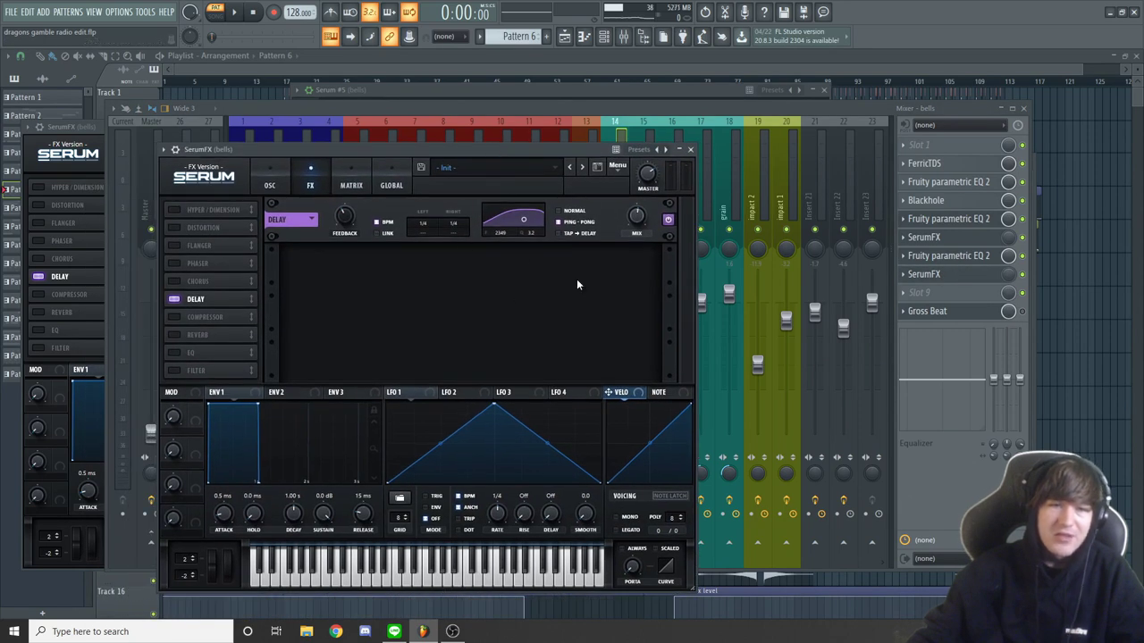
pyautogui.click(689, 149)
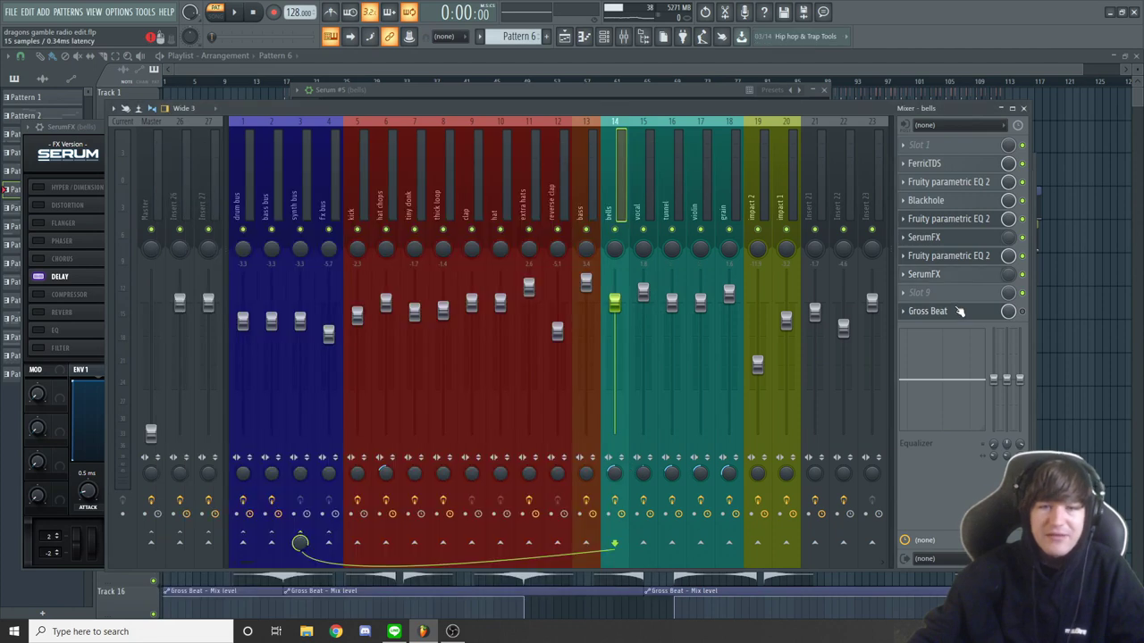
# Step: Examine Gross Beat's Sidechain volume envelope on the bells track and close the plugin
pyautogui.click(956, 313)
pyautogui.moveTo(450, 209); pyautogui.dragTo(557, 161)
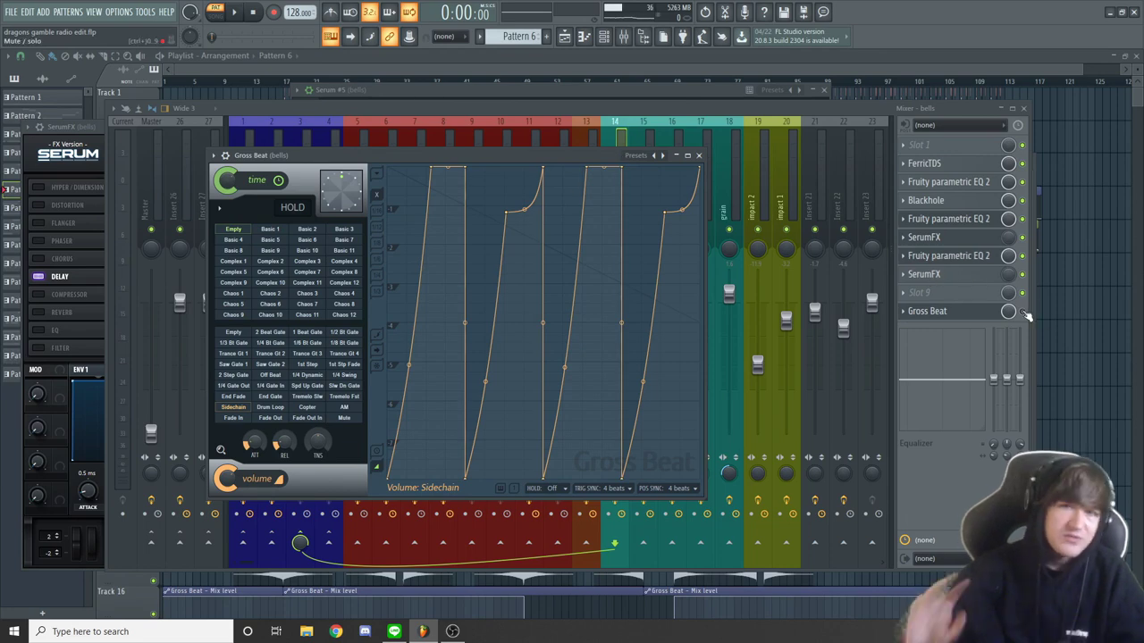
pyautogui.click(698, 155)
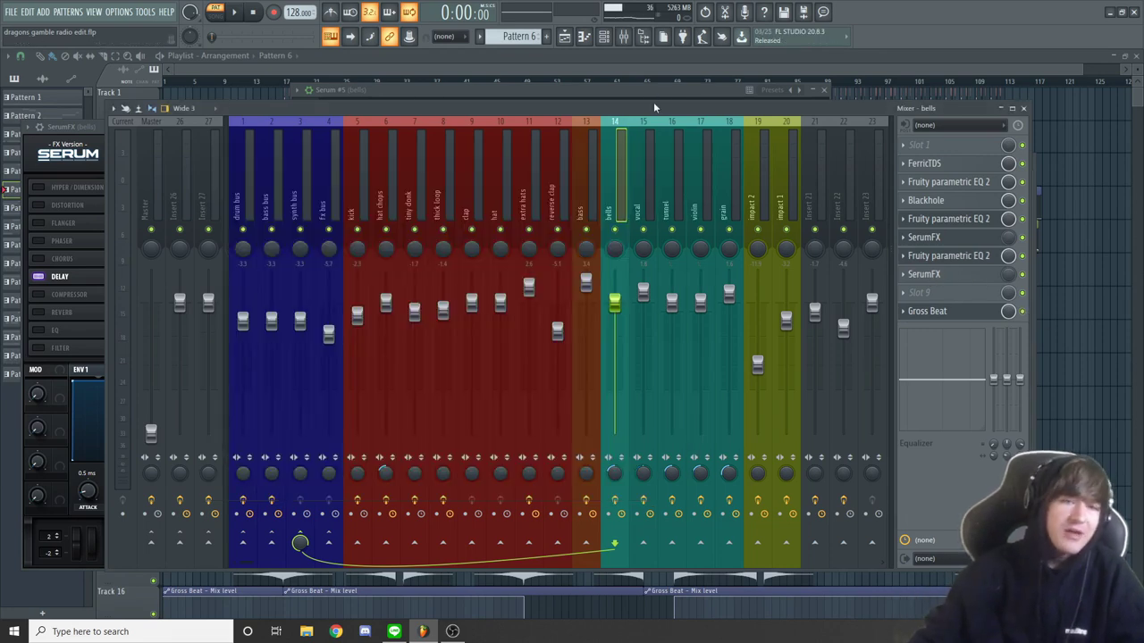
# Step: Reopen Gross Beat on the bells track, audition Pattern 6 with its Sidechain volume envelope in view, and close it
pyautogui.click(927, 311)
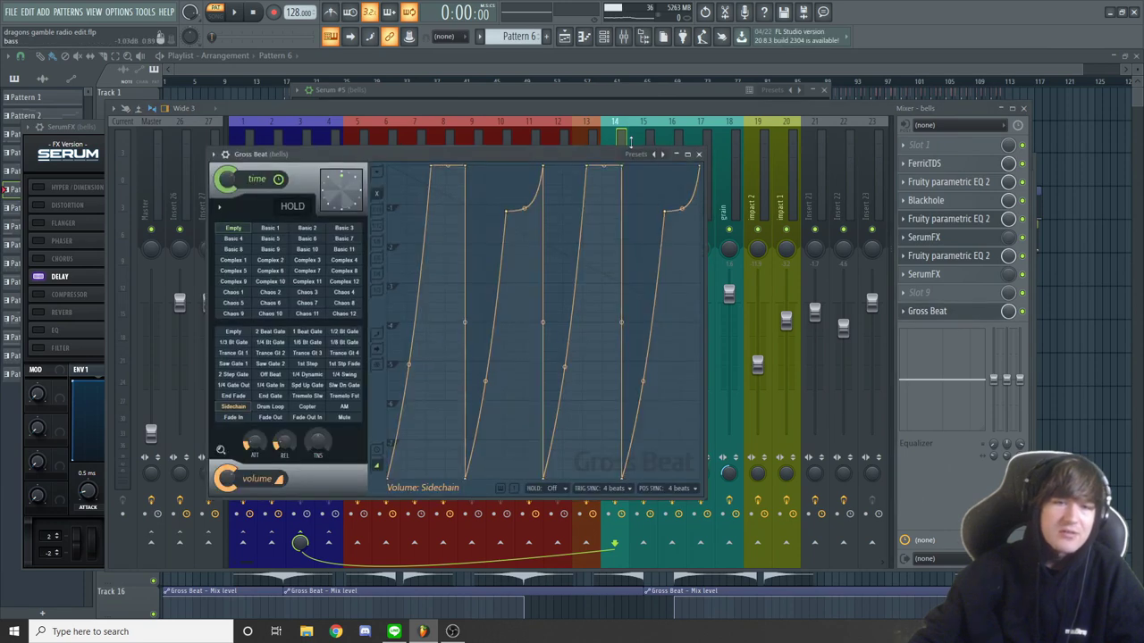
pyautogui.moveTo(630, 143); pyautogui.dragTo(630, 137)
pyautogui.press('space')
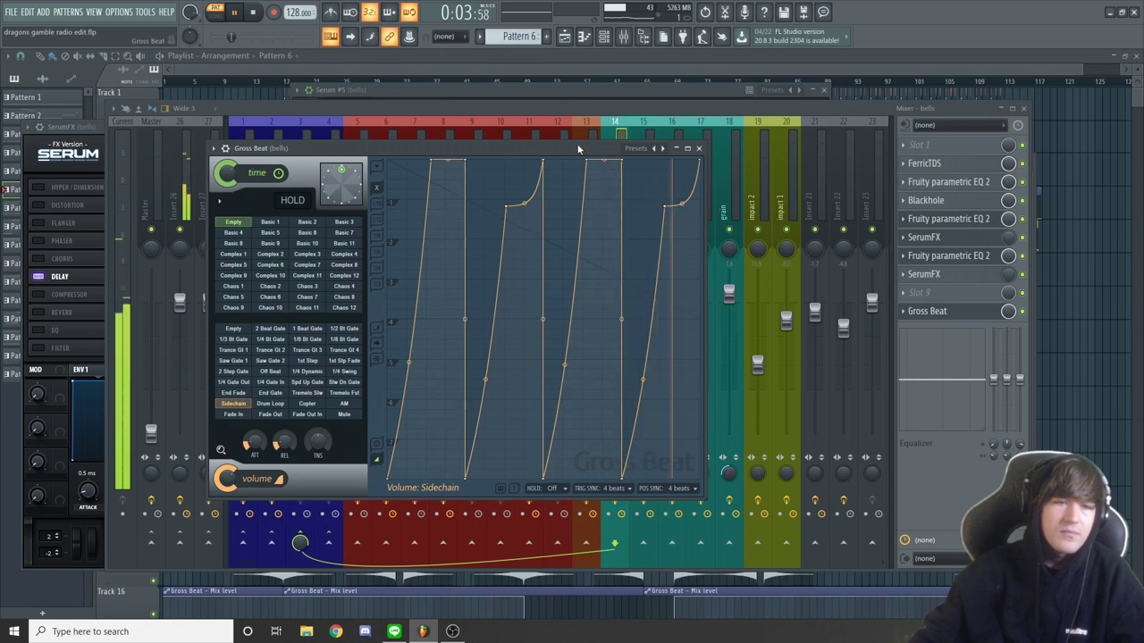
pyautogui.press('space')
pyautogui.moveTo(560, 148); pyautogui.dragTo(590, 154)
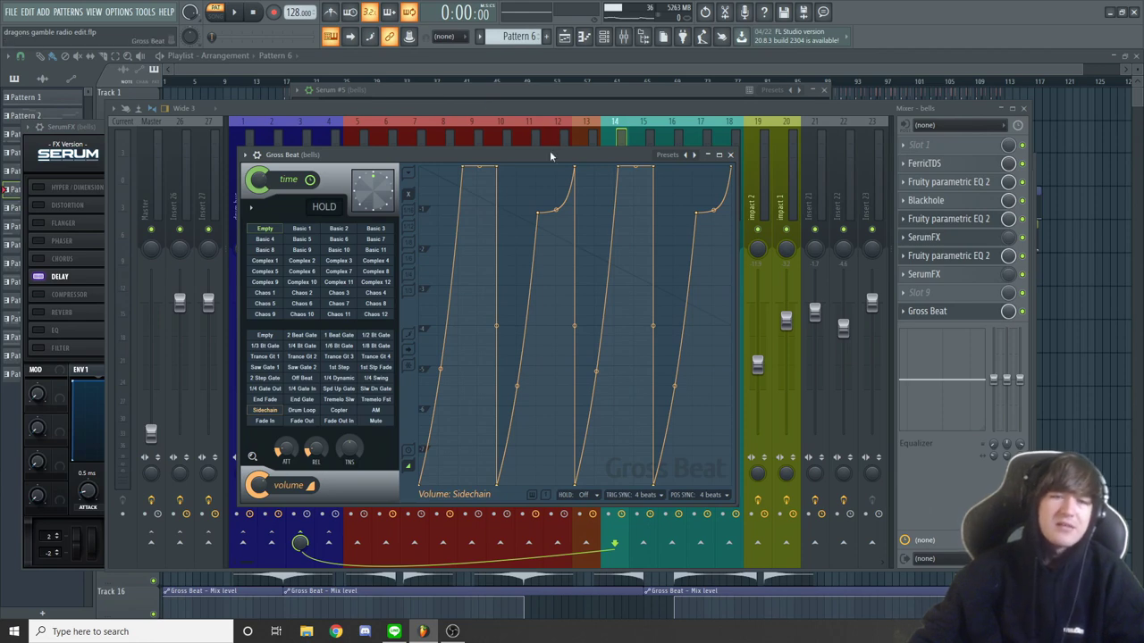
pyautogui.moveTo(552, 155); pyautogui.dragTo(587, 172)
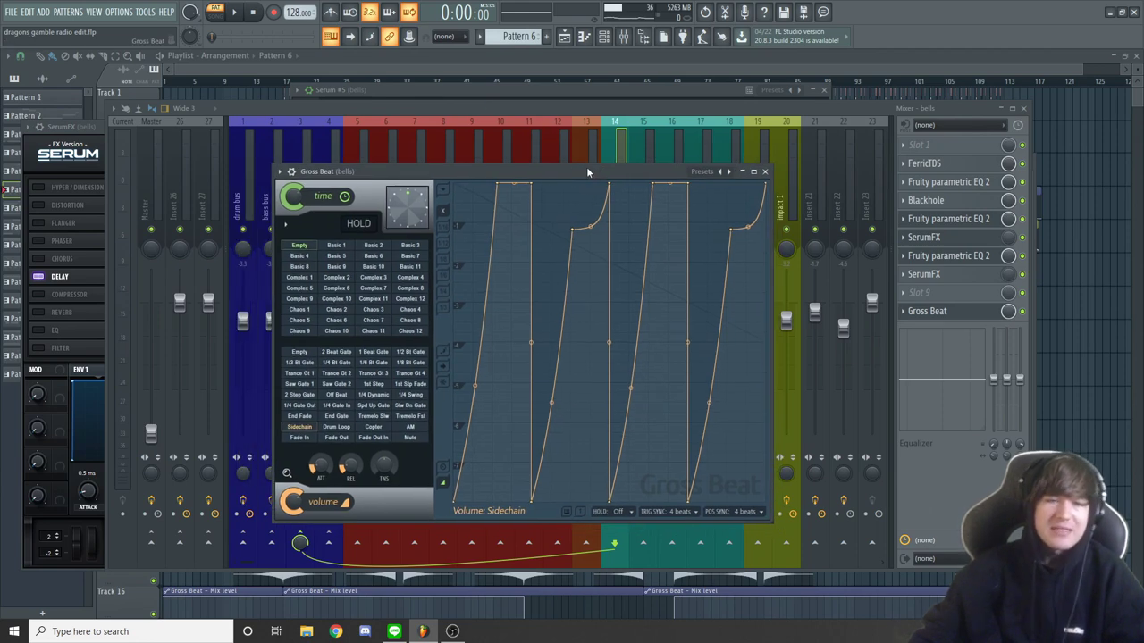
pyautogui.click(766, 172)
# Step: Bring up the Serum #8 bass patch for Pattern 9 and reposition its window slightly
pyautogui.click(703, 93)
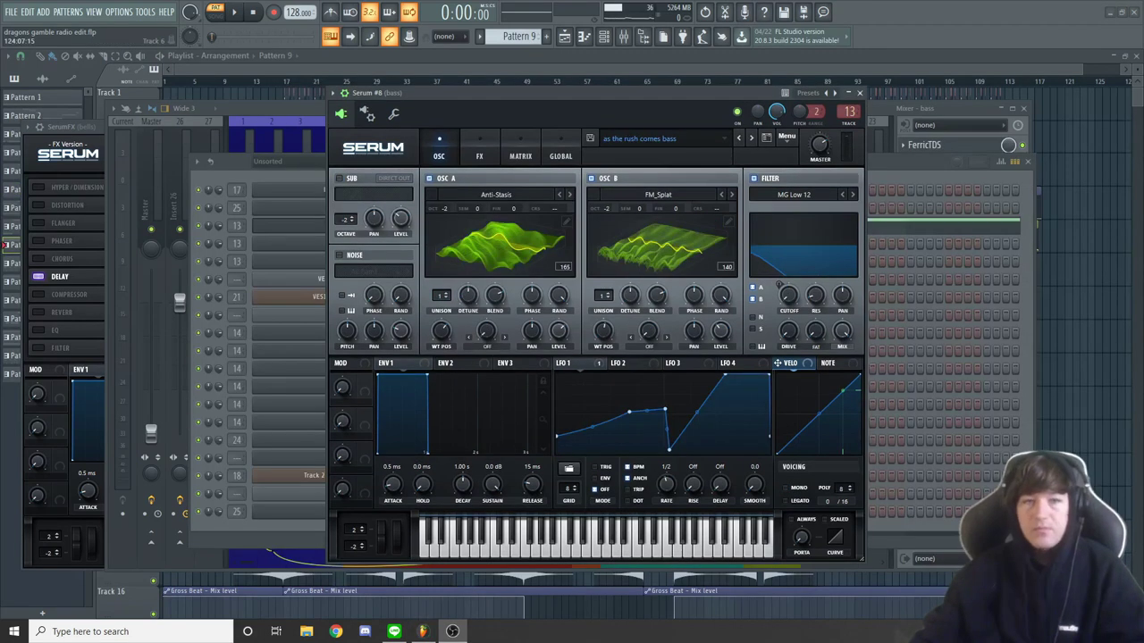
pyautogui.moveTo(722, 93)
pyautogui.mouseDown()
pyautogui.moveTo(726, 83)
pyautogui.moveTo(717, 88)
pyautogui.mouseUp()
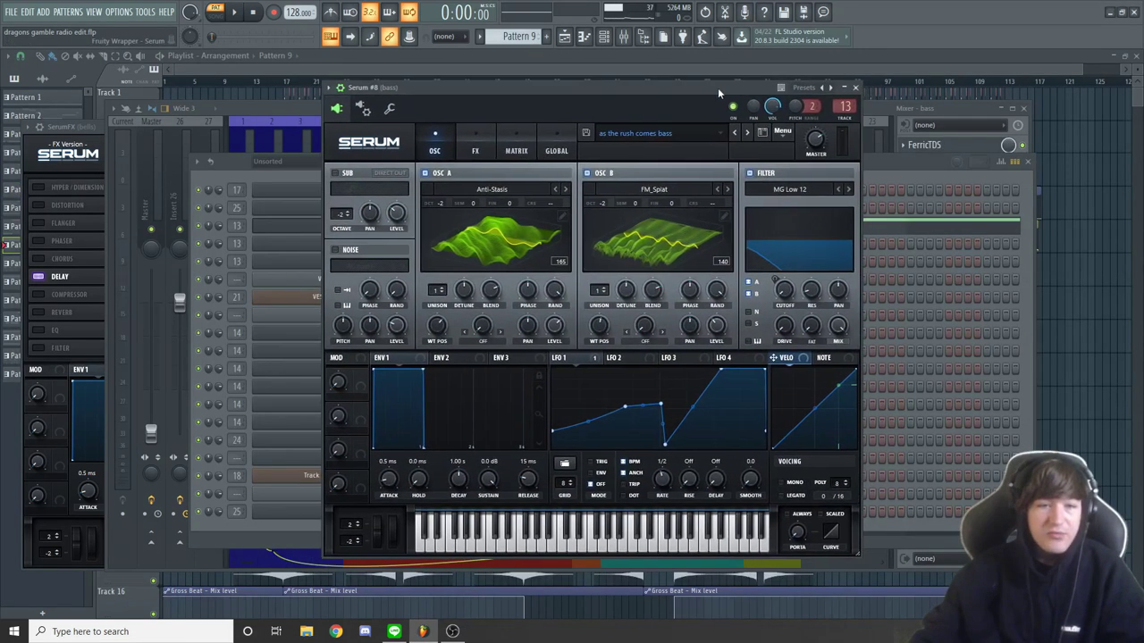
# Step: Play Pattern 9 and examine the two long Serum #8 bass notes in the piano roll, closing it after stopping playback
pyautogui.press('space')
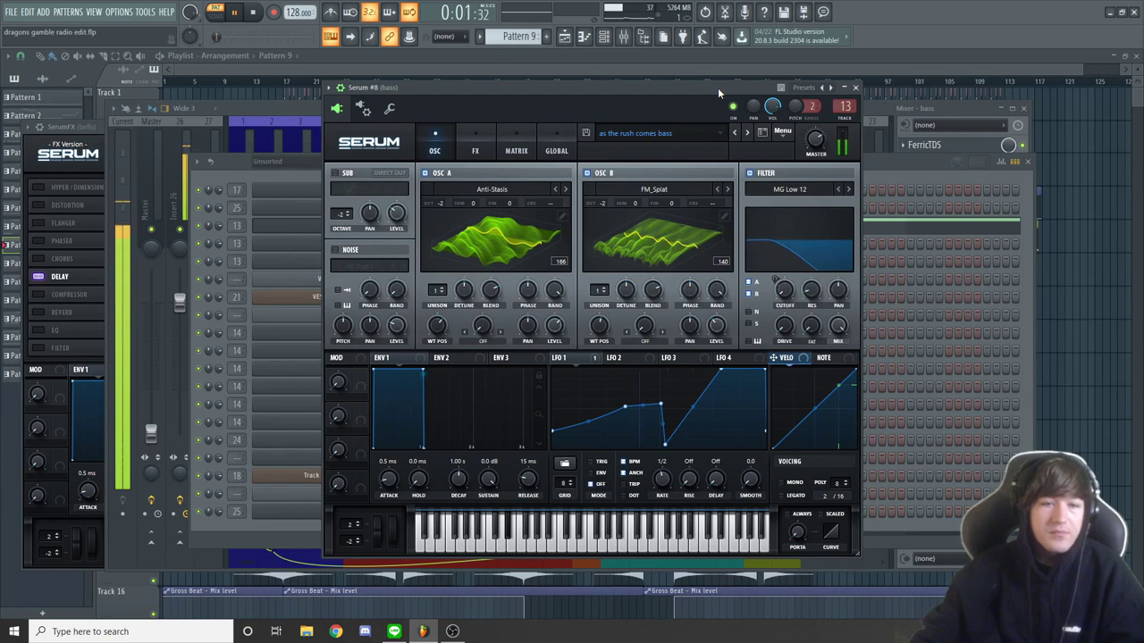
pyautogui.click(902, 161)
pyautogui.rightClick(431, 223)
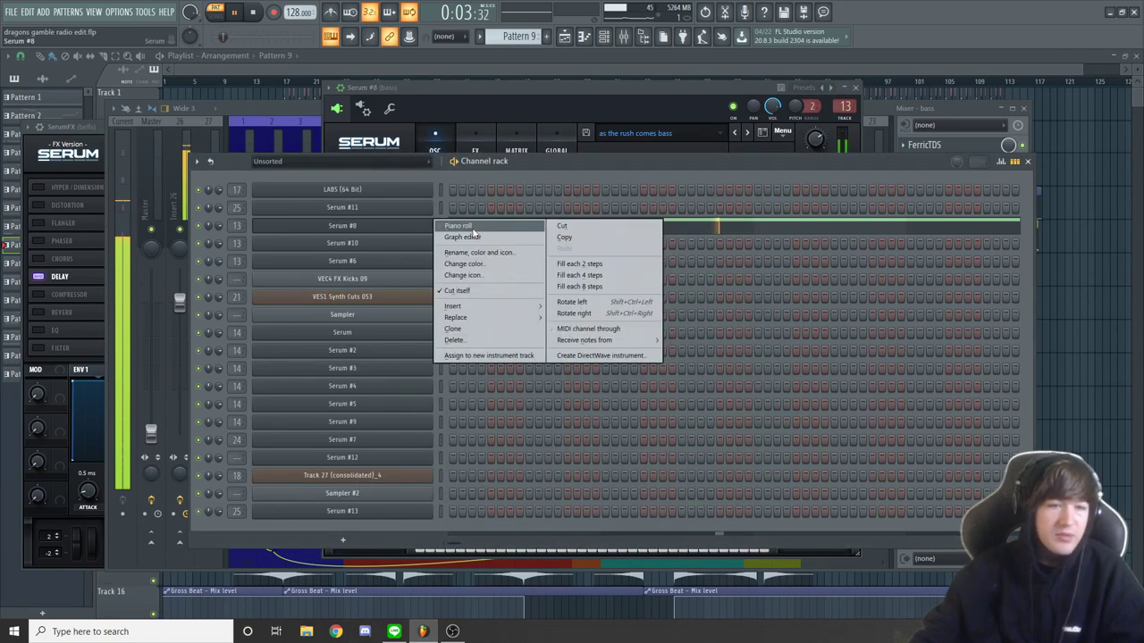
pyautogui.click(474, 225)
pyautogui.keyDown('ctrl'); pyautogui.scroll(-2, 689, 95); pyautogui.keyUp('ctrl')
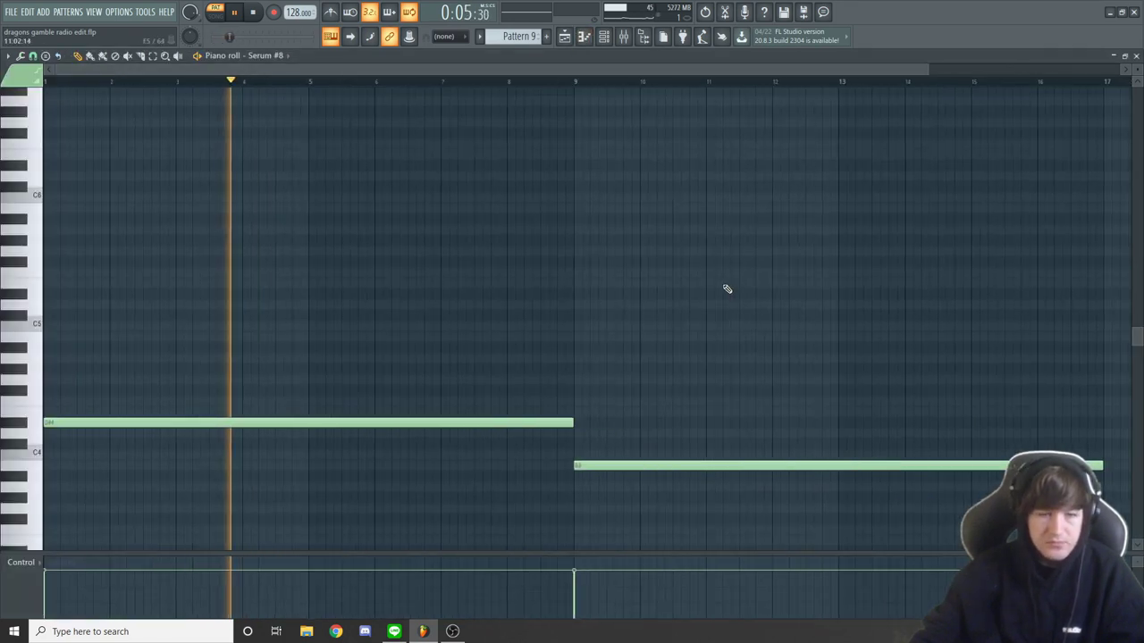
pyautogui.scroll(-1, 725, 289)
pyautogui.scroll(-1, 945, 69)
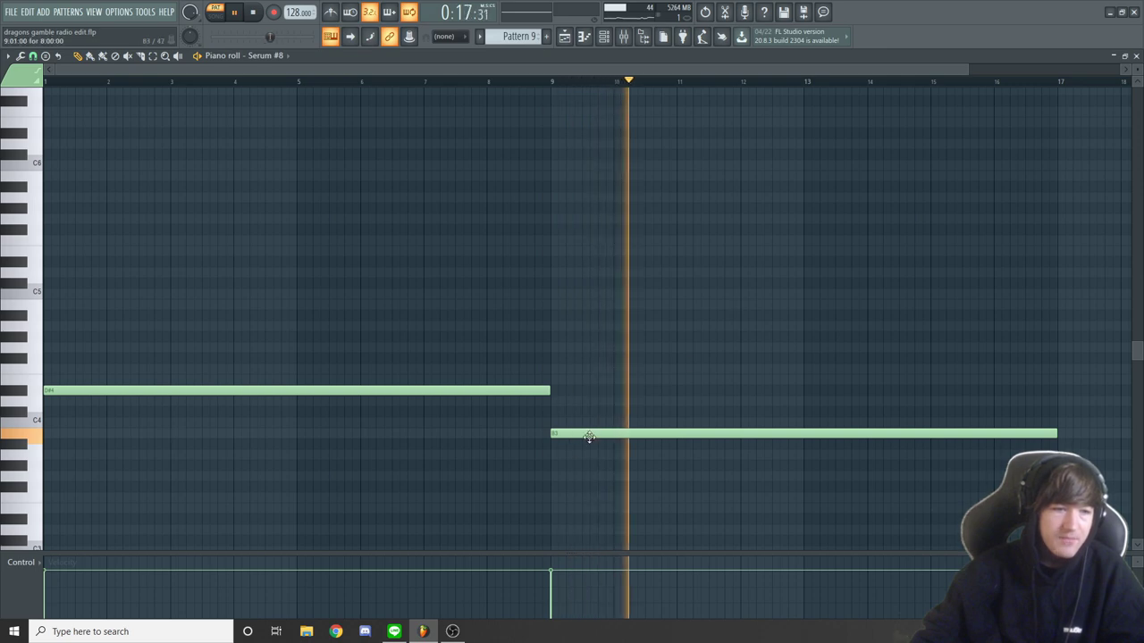
pyautogui.press('space')
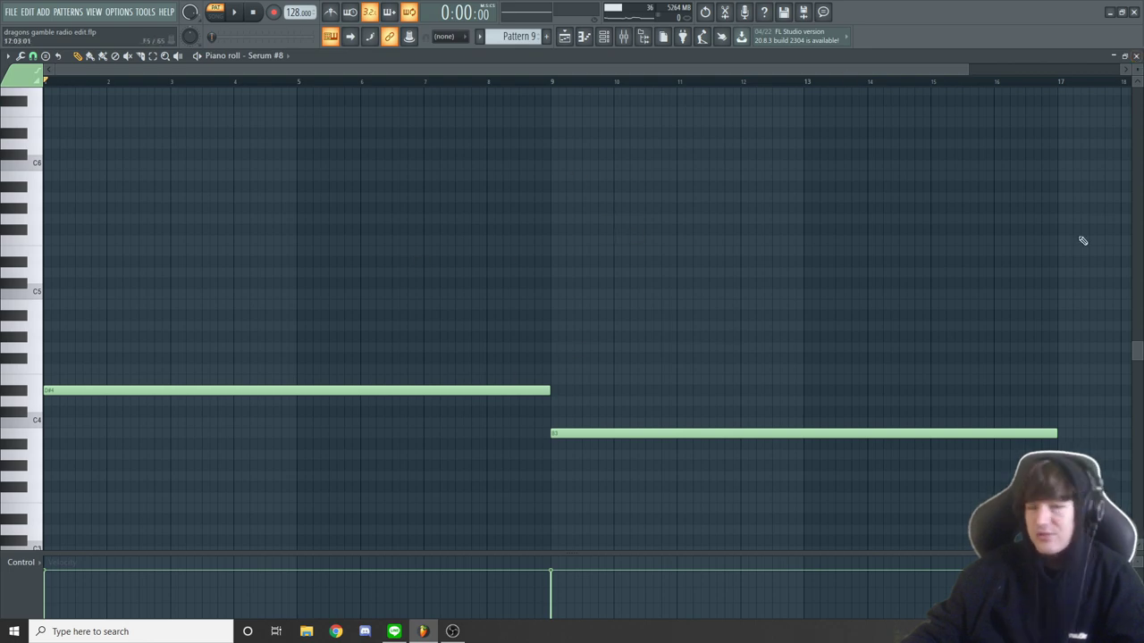
pyautogui.click(1136, 56)
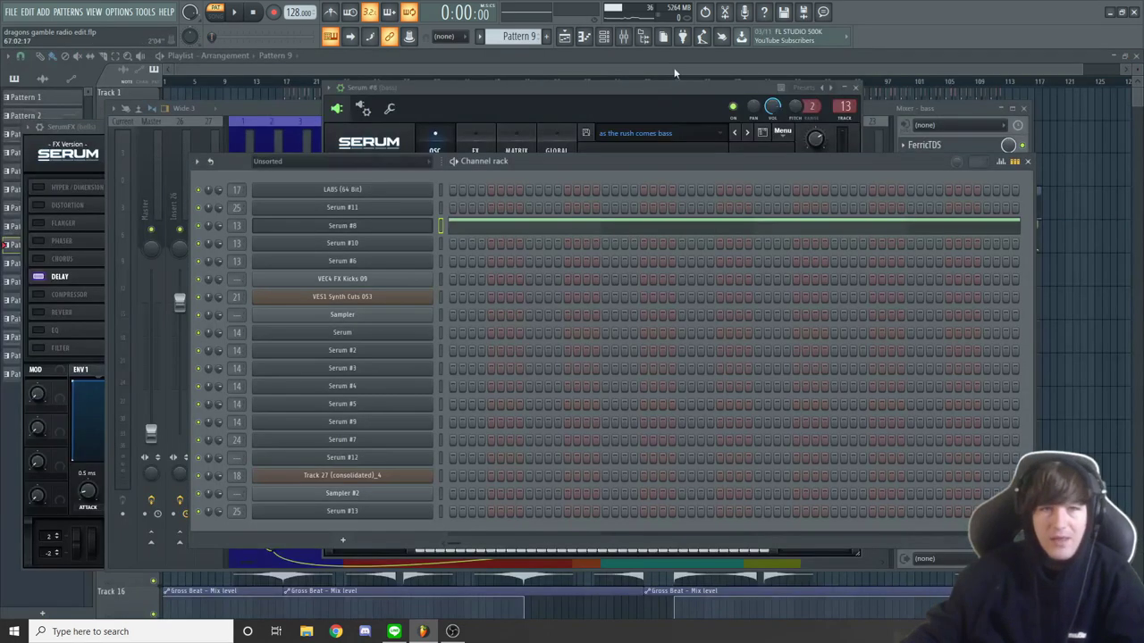
# Step: Reopen the Serum #8 bass patch and view the OSC A and OSC B wavetables in 2D before restoring their 3D display
pyautogui.press('F5')
pyautogui.click(357, 224)
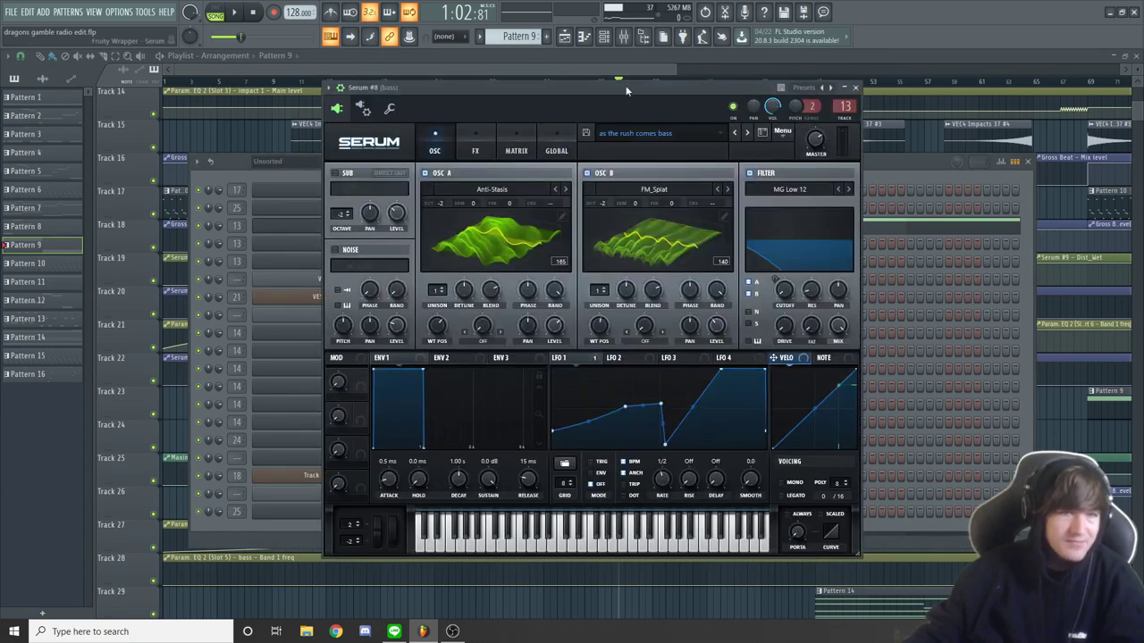
pyautogui.moveTo(625, 91); pyautogui.dragTo(566, 92)
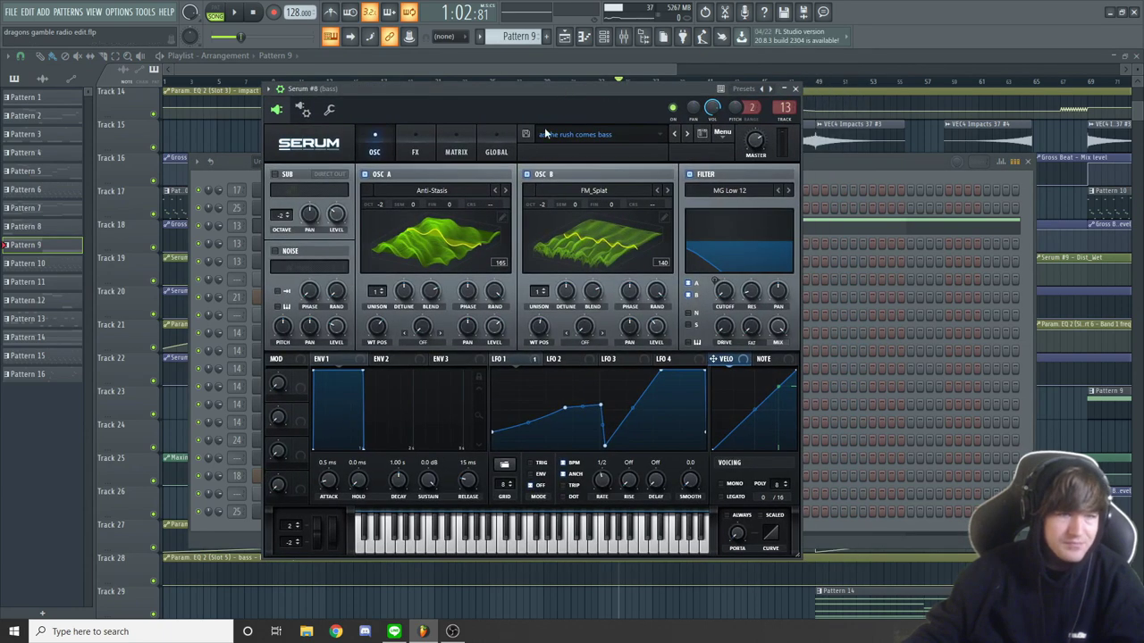
pyautogui.click(527, 233)
pyautogui.click(453, 232)
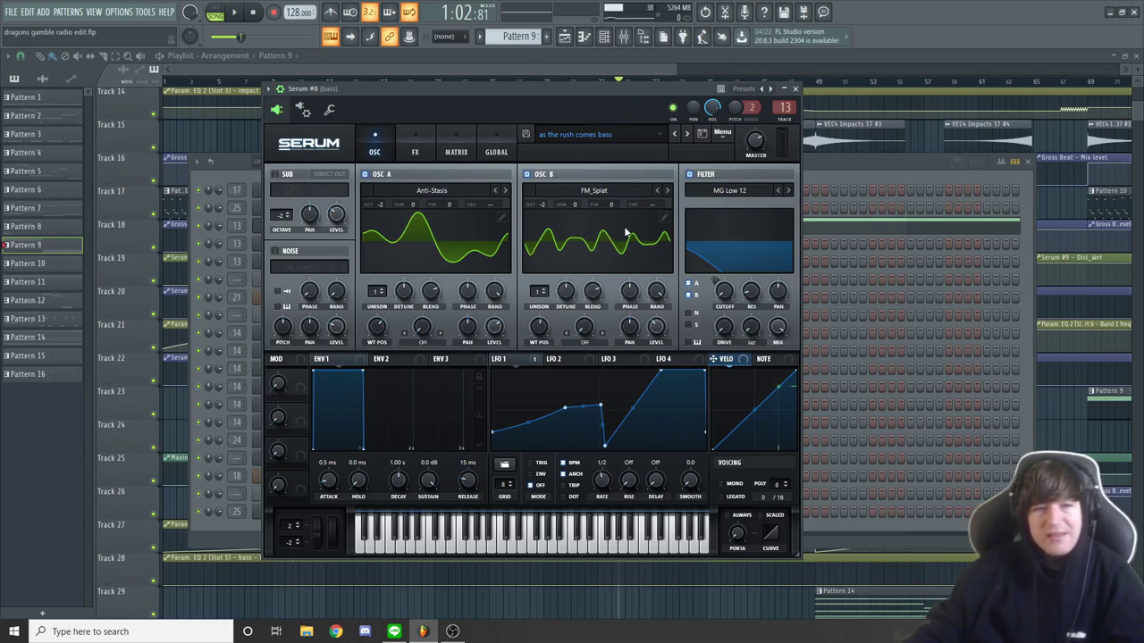
pyautogui.click(576, 244)
pyautogui.click(483, 252)
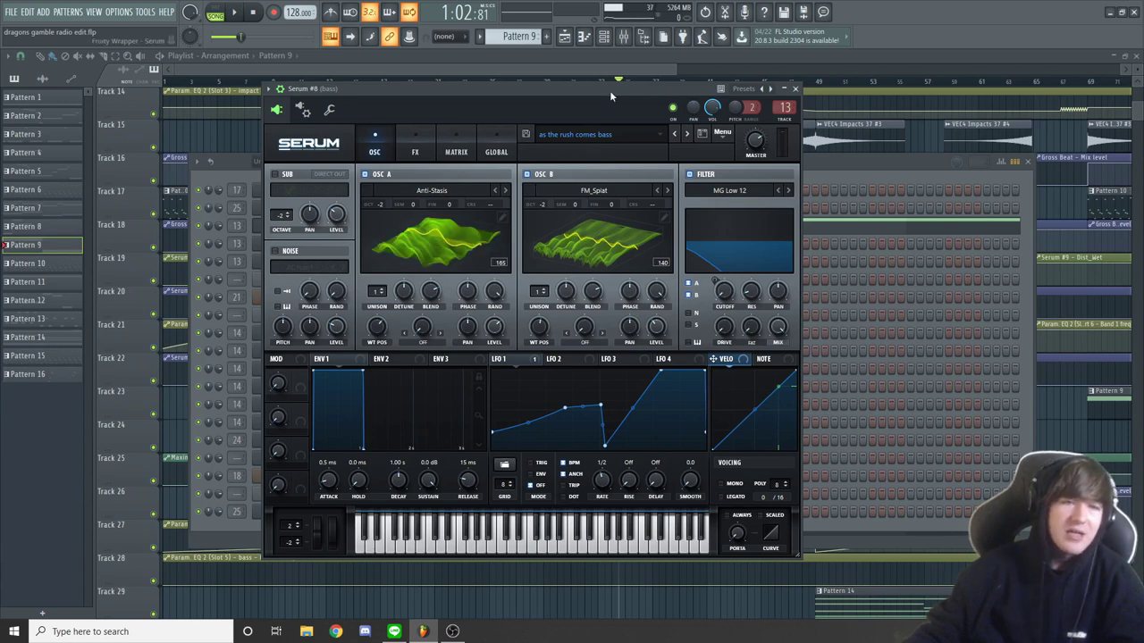
# Step: Check the output levels of oscillators B and A in Serum #8, keeping the plugin window in clear view
pyautogui.moveTo(609, 90); pyautogui.dragTo(664, 88)
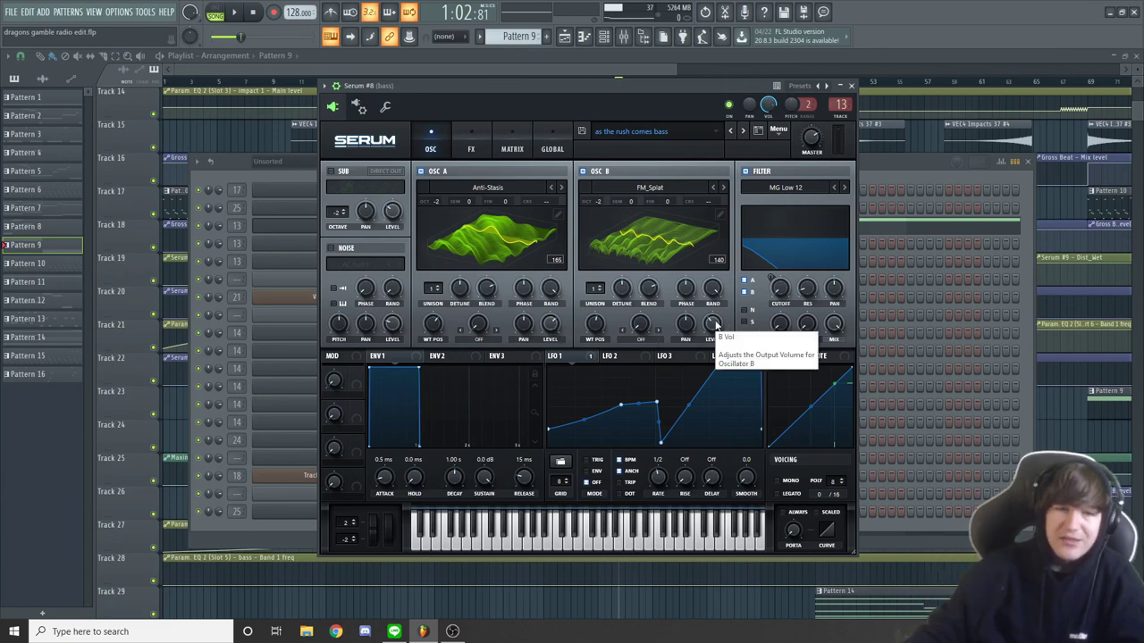
pyautogui.click(713, 324)
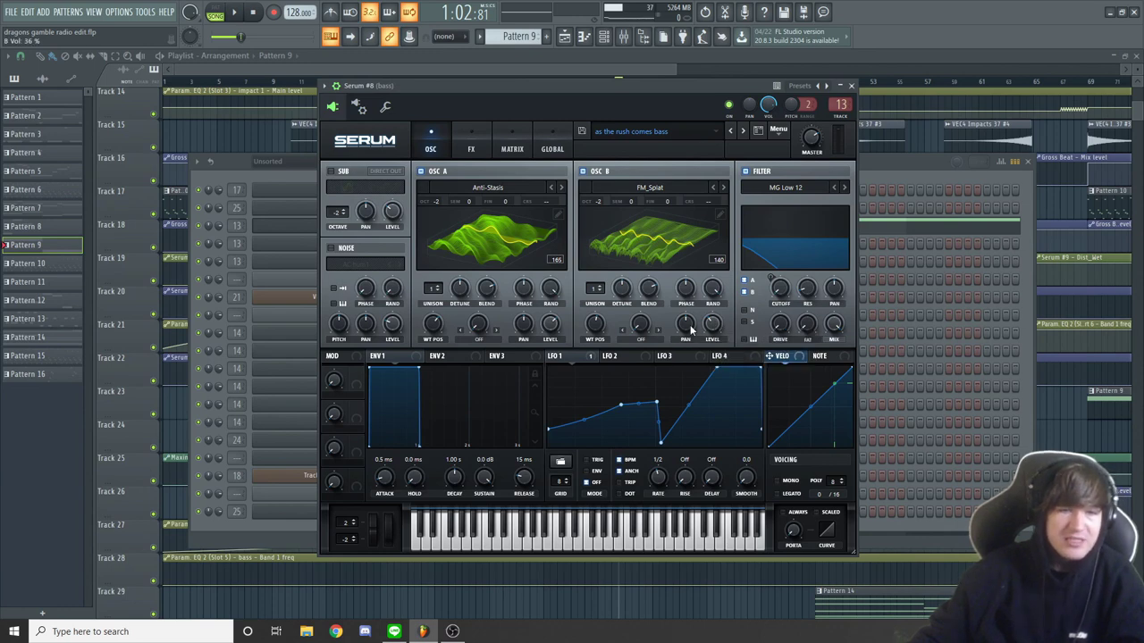
pyautogui.click(552, 326)
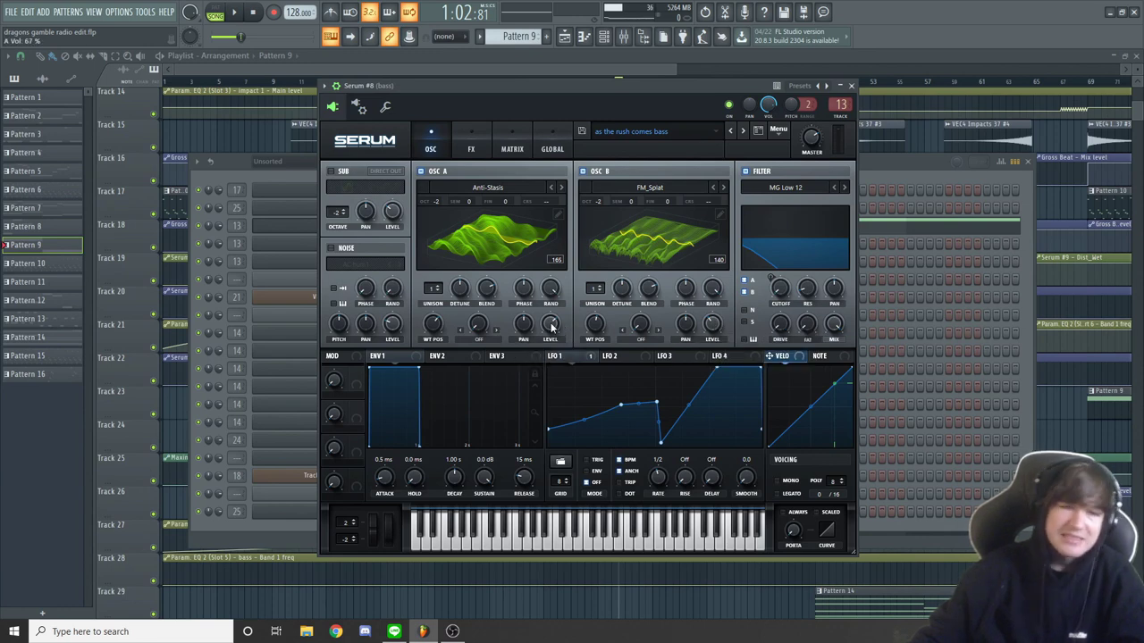
pyautogui.moveTo(677, 85); pyautogui.dragTo(654, 87)
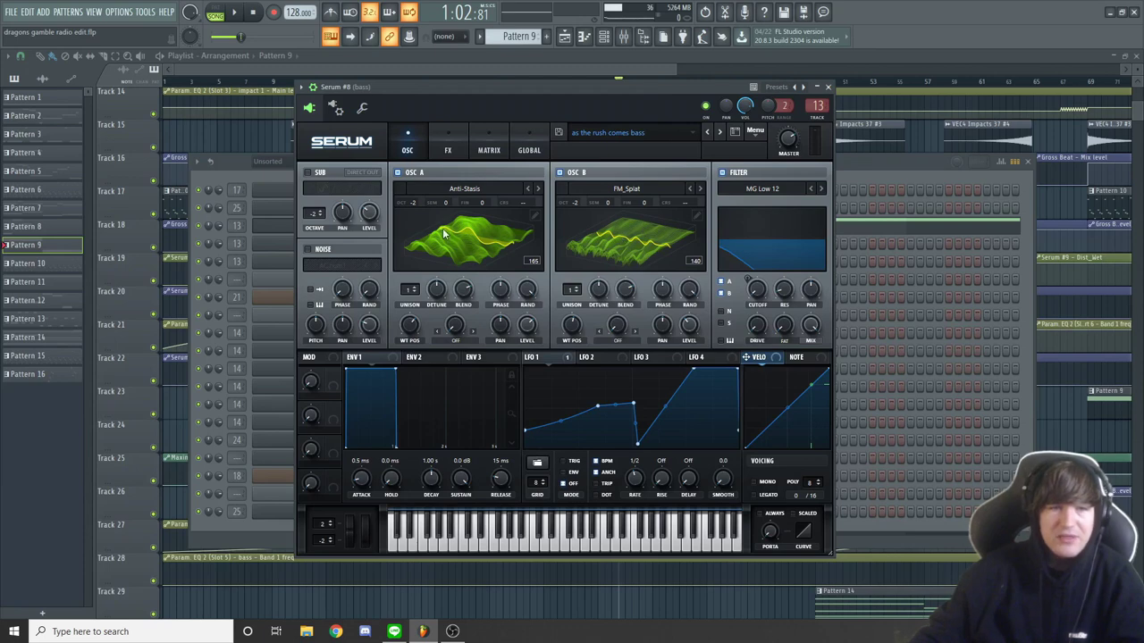
pyautogui.moveTo(583, 89); pyautogui.dragTo(595, 86)
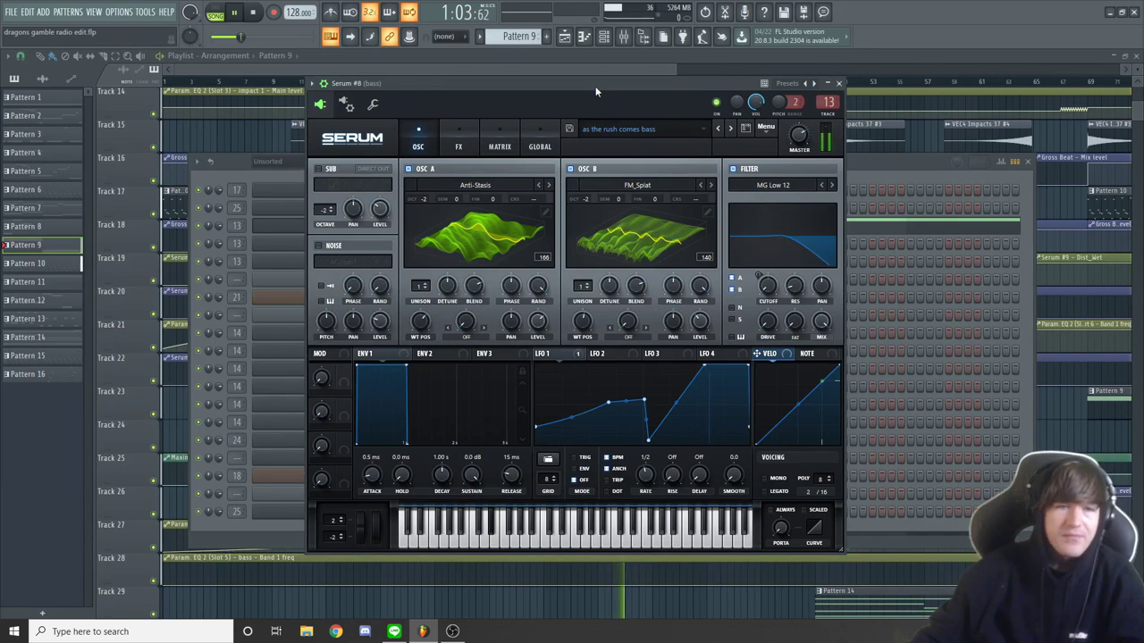
# Step: Solo the bass track in the mixer and examine Serum #8's effects chain, returning to the oscillator page
pyautogui.click(623, 35)
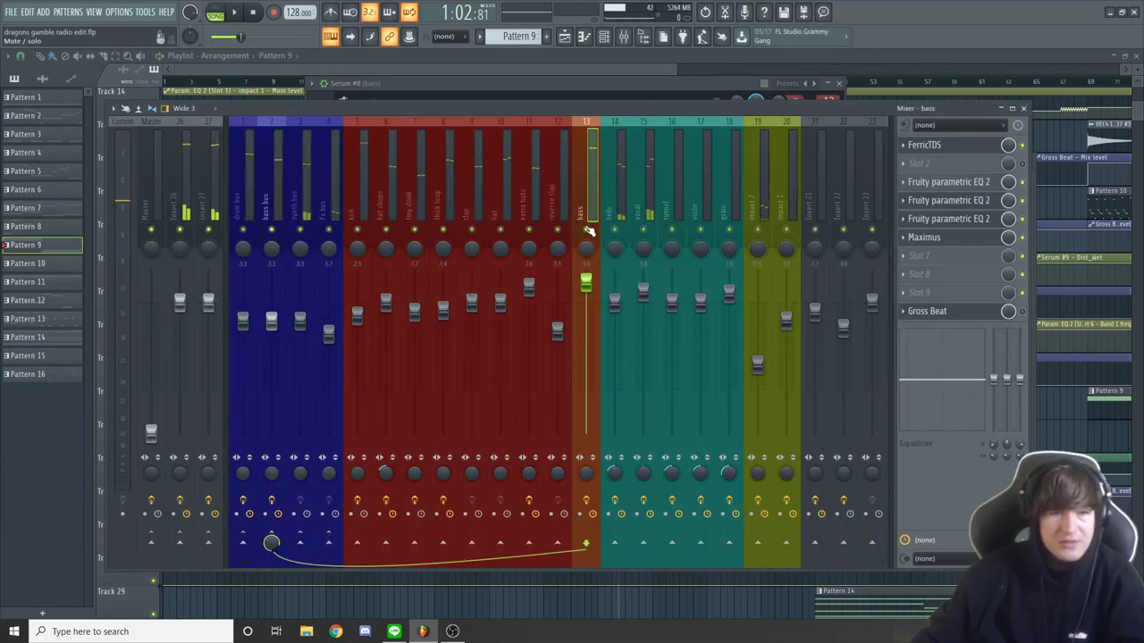
pyautogui.click(630, 85)
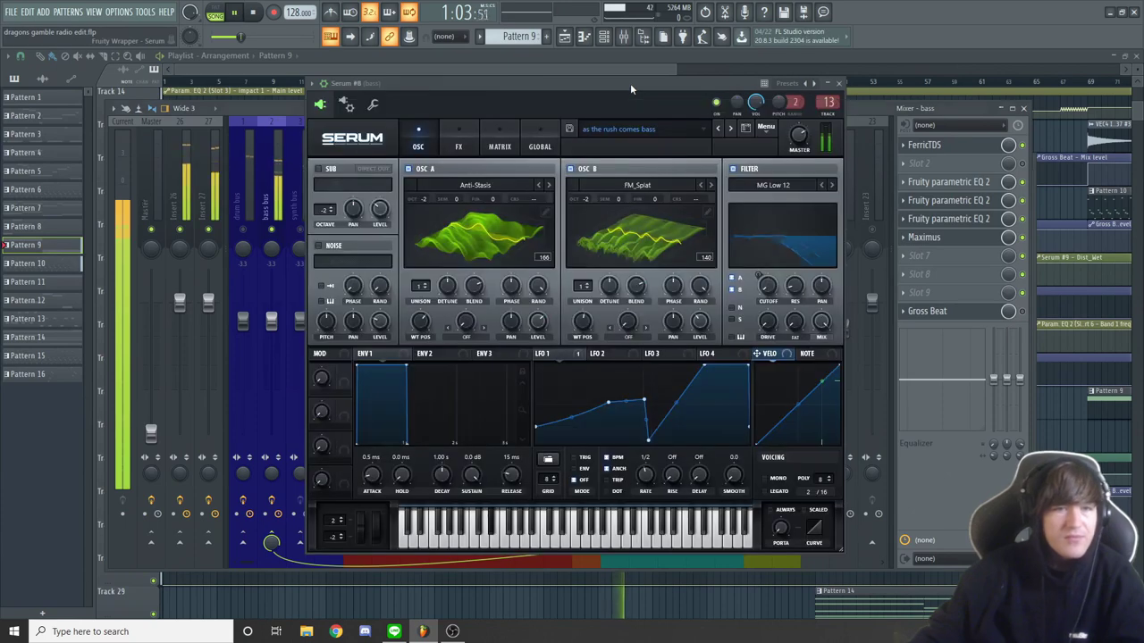
pyautogui.click(456, 146)
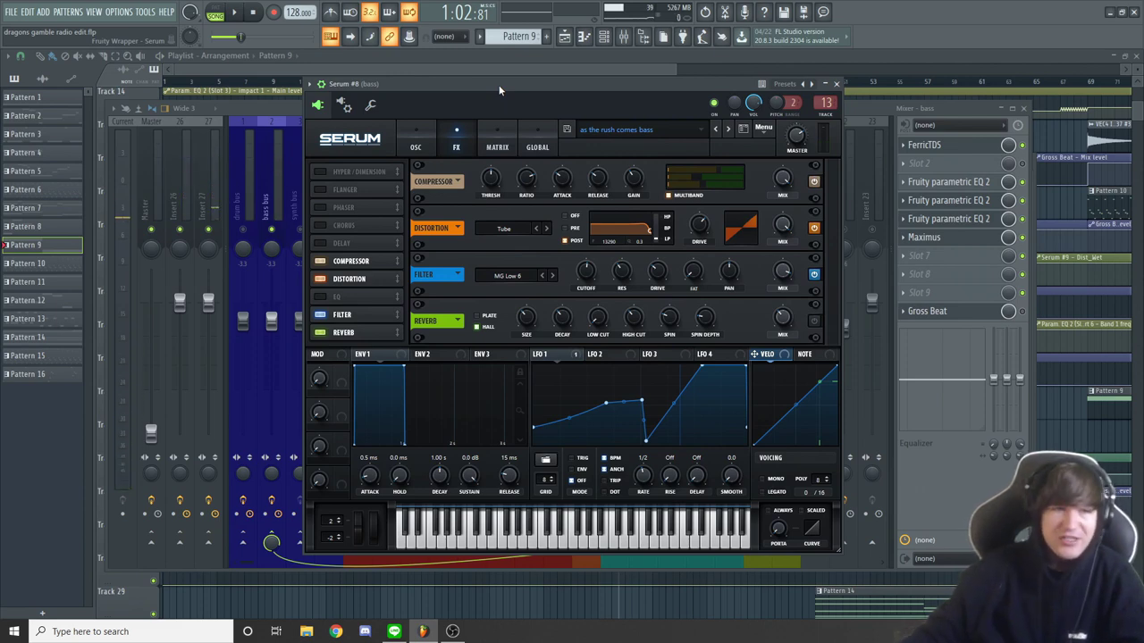
pyautogui.click(416, 144)
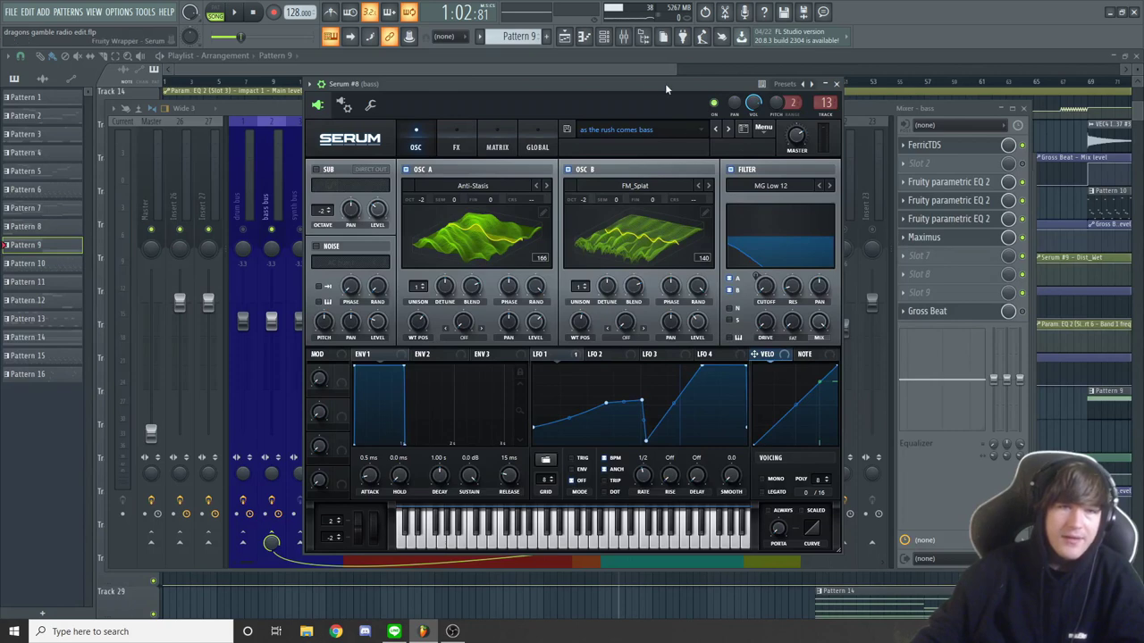
pyautogui.moveTo(665, 83); pyautogui.dragTo(710, 78)
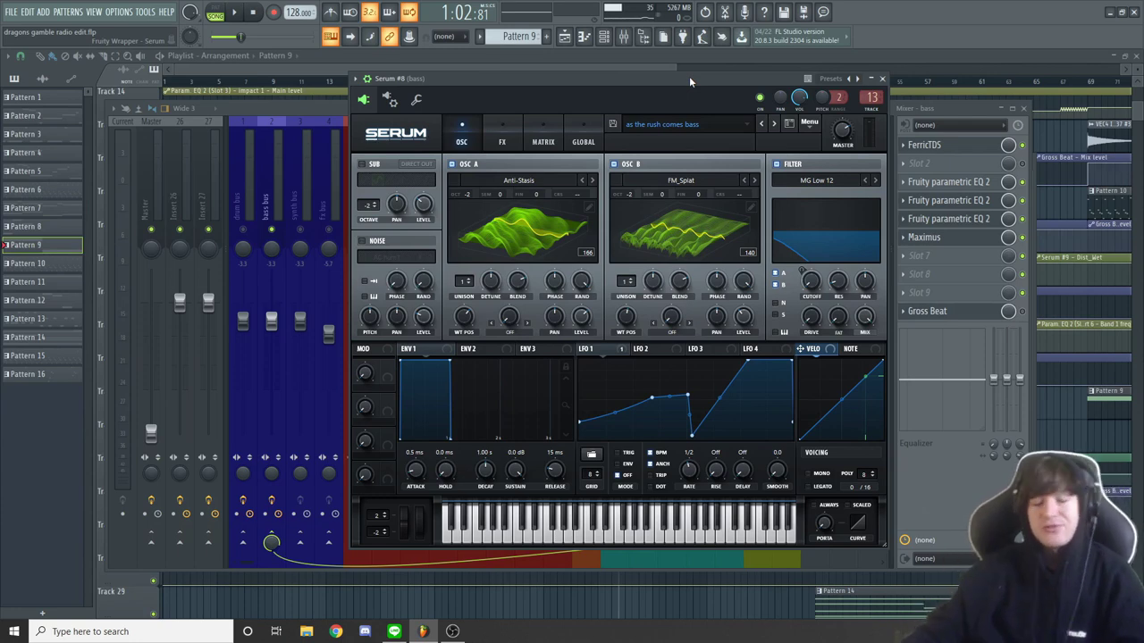
# Step: Audition the bass with LFO 1's two middle points raised to the maximum, and bring them back down to about mid-height
pyautogui.press('space')
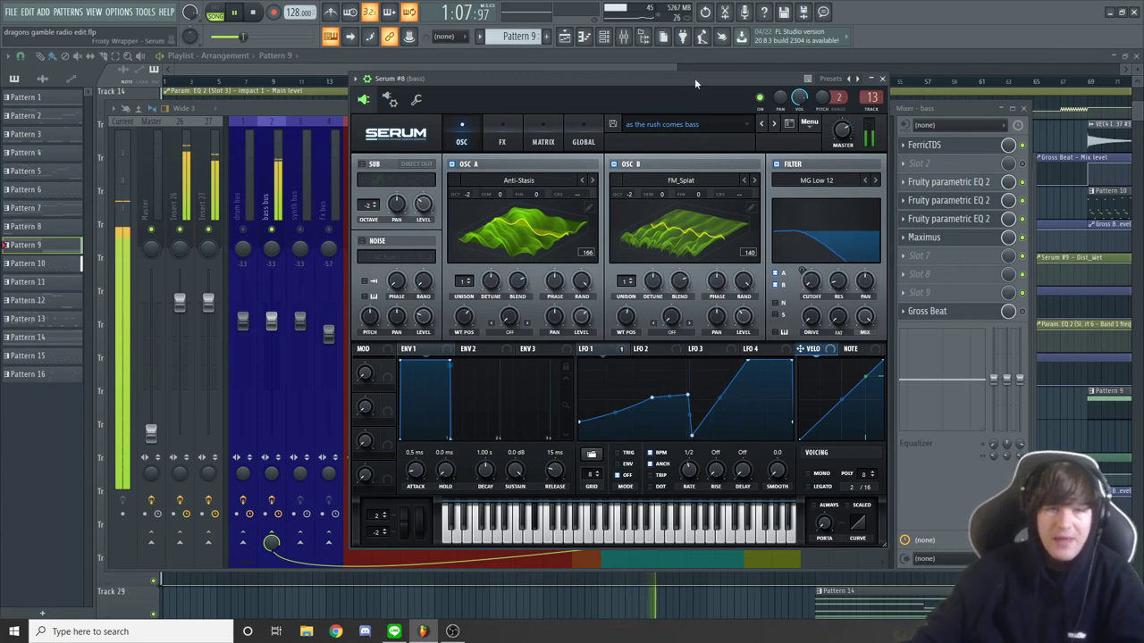
pyautogui.moveTo(691, 395); pyautogui.dragTo(688, 360)
pyautogui.moveTo(652, 395); pyautogui.dragTo(652, 349)
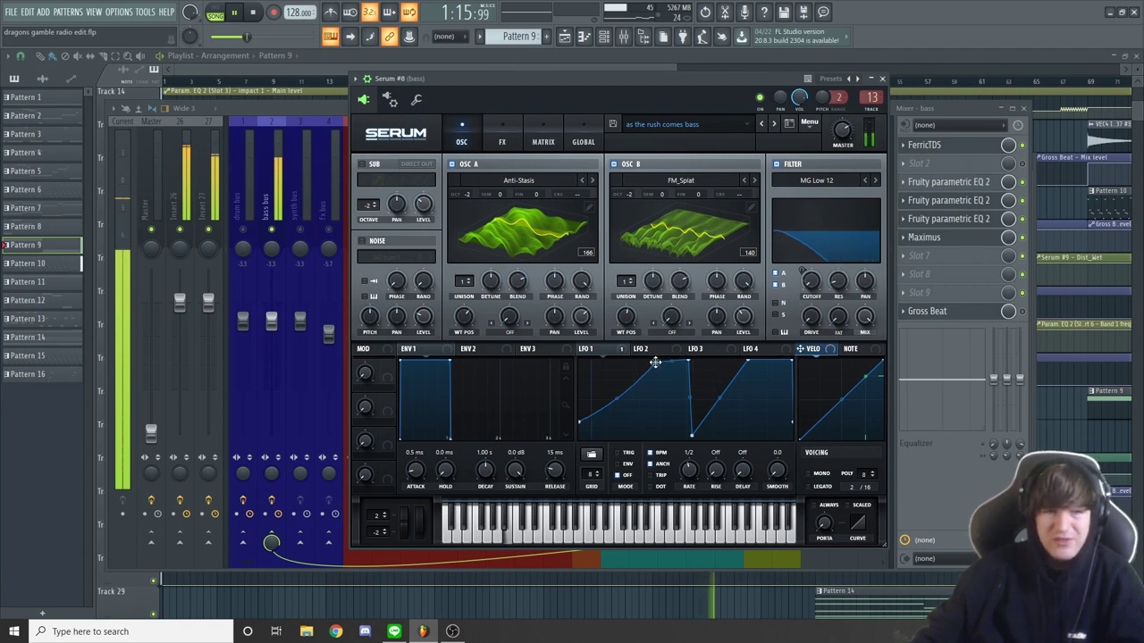
pyautogui.moveTo(689, 371); pyautogui.dragTo(686, 393)
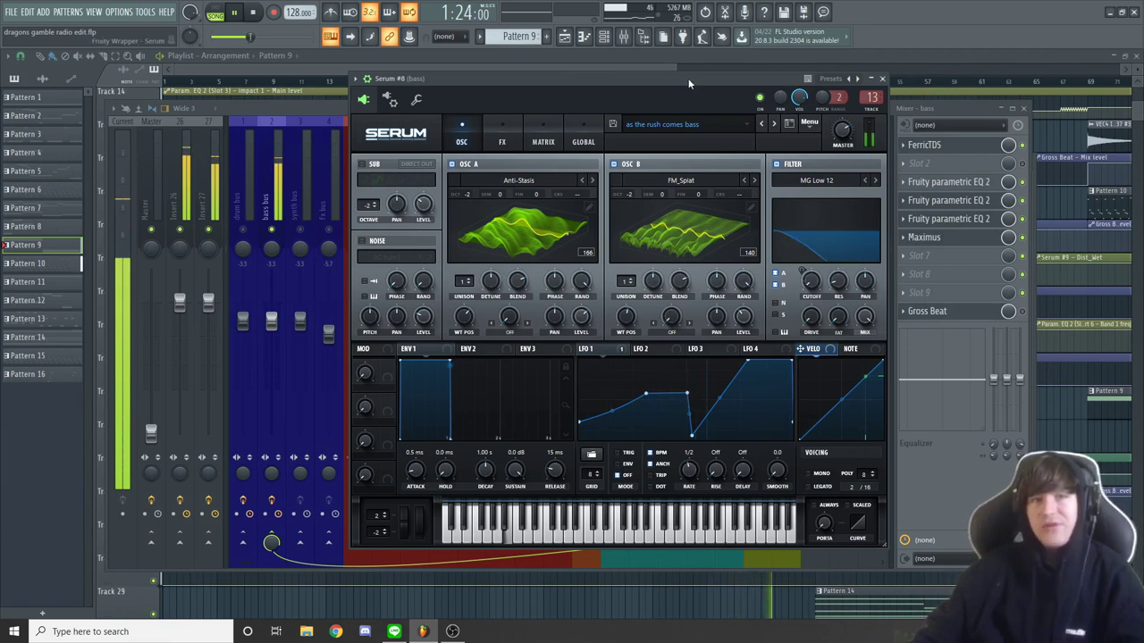
# Step: Close Serum #8 and look over the bass pattern and automation clips in the playlist
pyautogui.moveTo(689, 84); pyautogui.dragTo(636, 91)
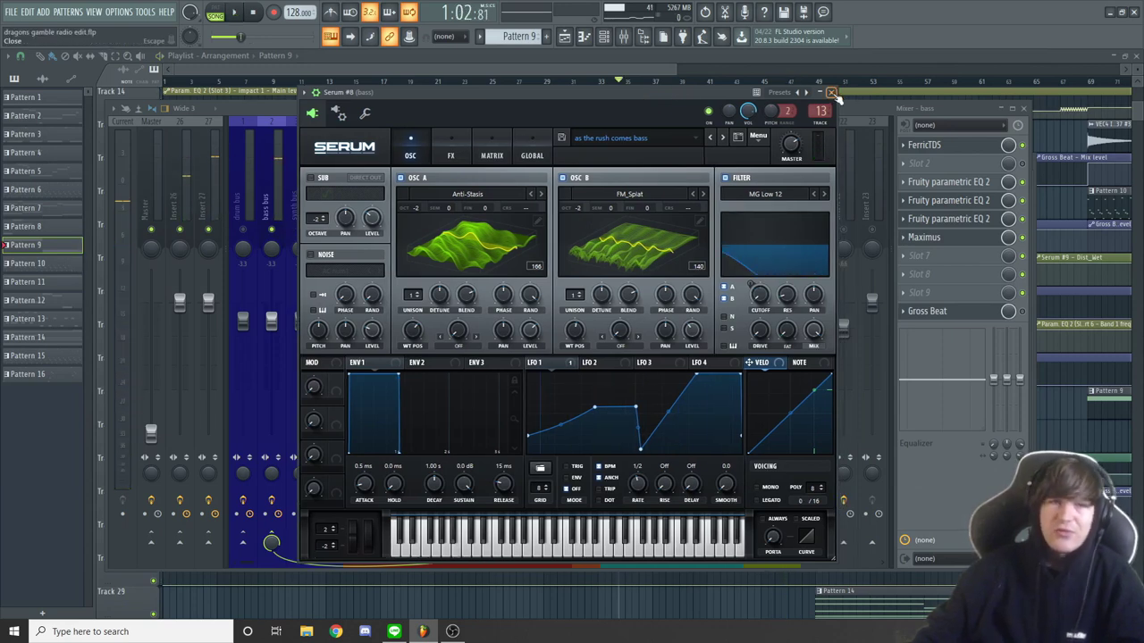
pyautogui.click(831, 93)
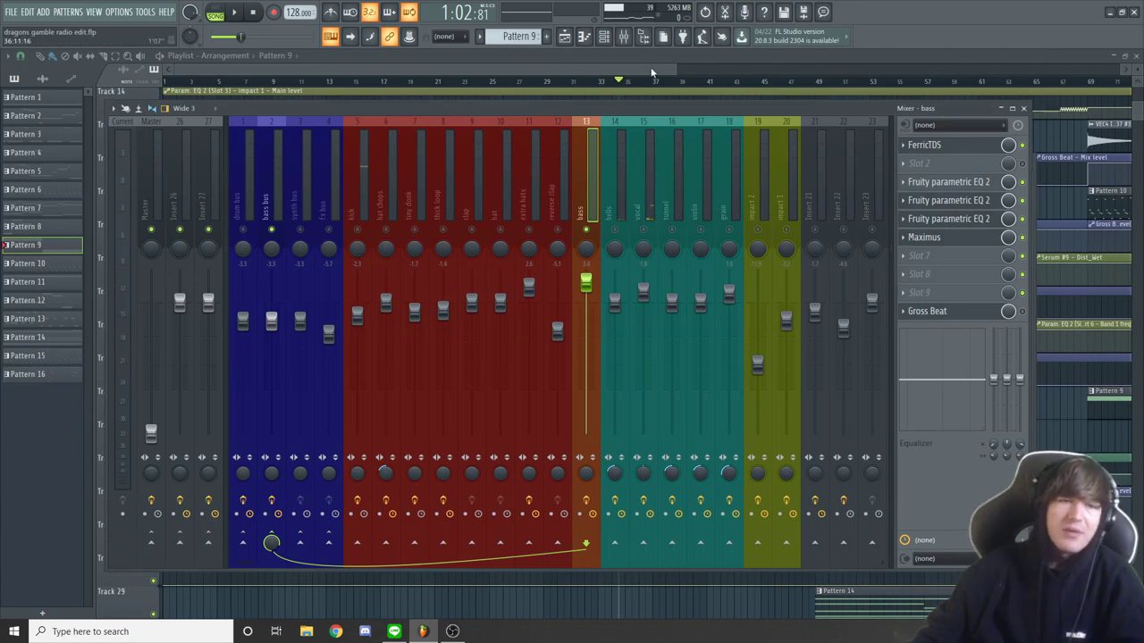
pyautogui.click(651, 73)
pyautogui.scroll(1, 616, 199)
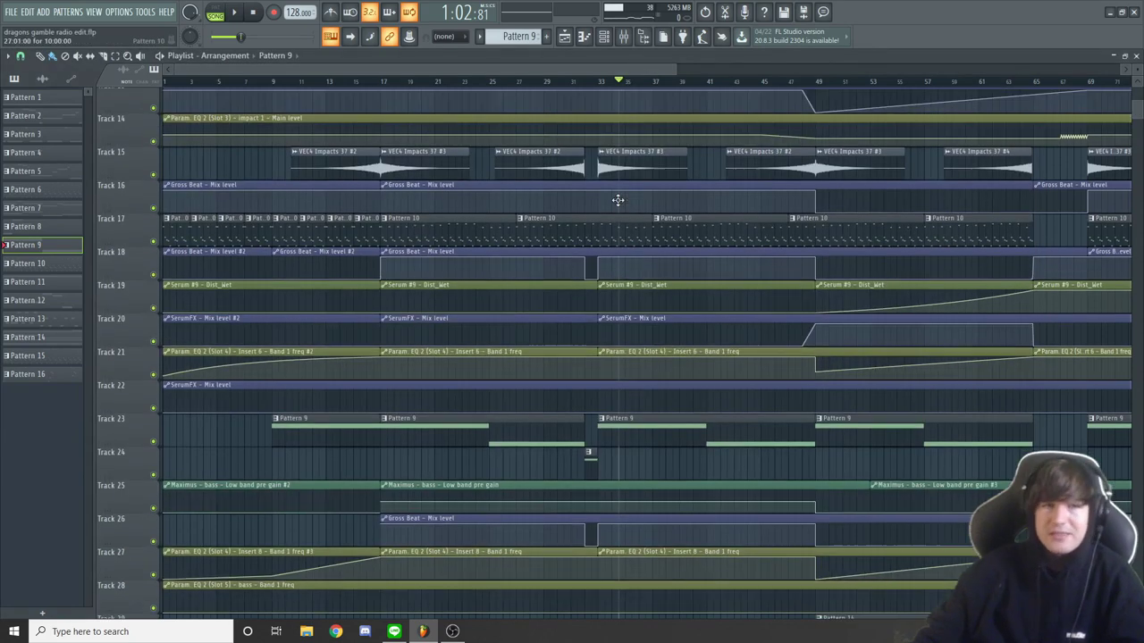
# Step: Bring the mixer back and inspect the FerricTDS plugin on the bass track
pyautogui.click(623, 37)
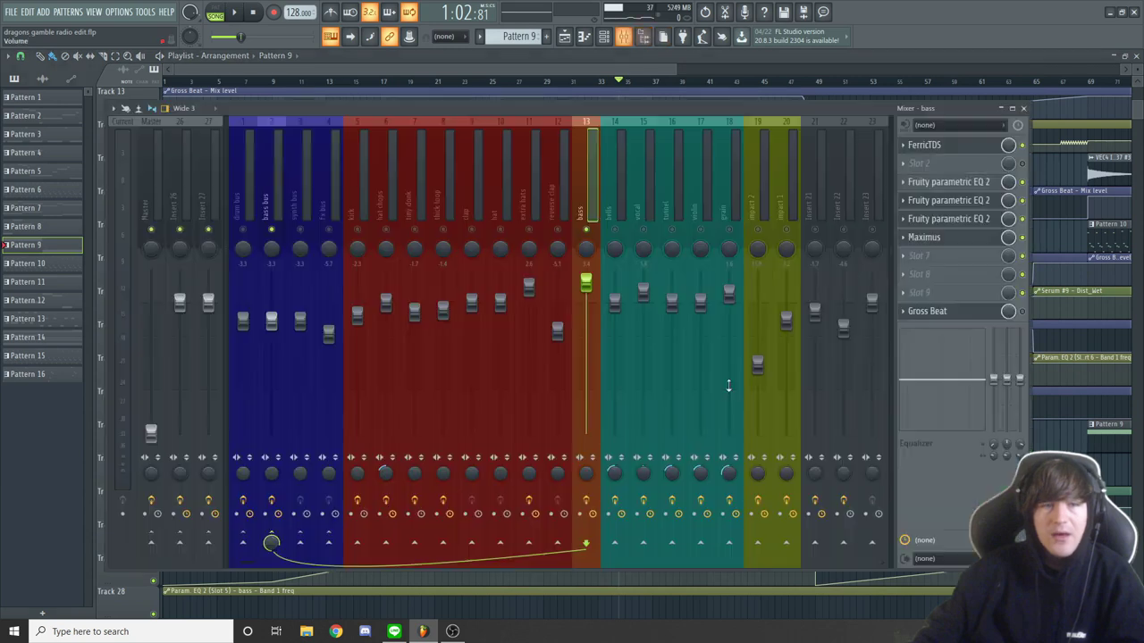
pyautogui.click(952, 146)
pyautogui.moveTo(387, 140); pyautogui.dragTo(467, 188)
# Step: Examine the bass track's first Fruity Parametric EQ 2 curve during playback, stop the song, and close the plugin
pyautogui.click(953, 184)
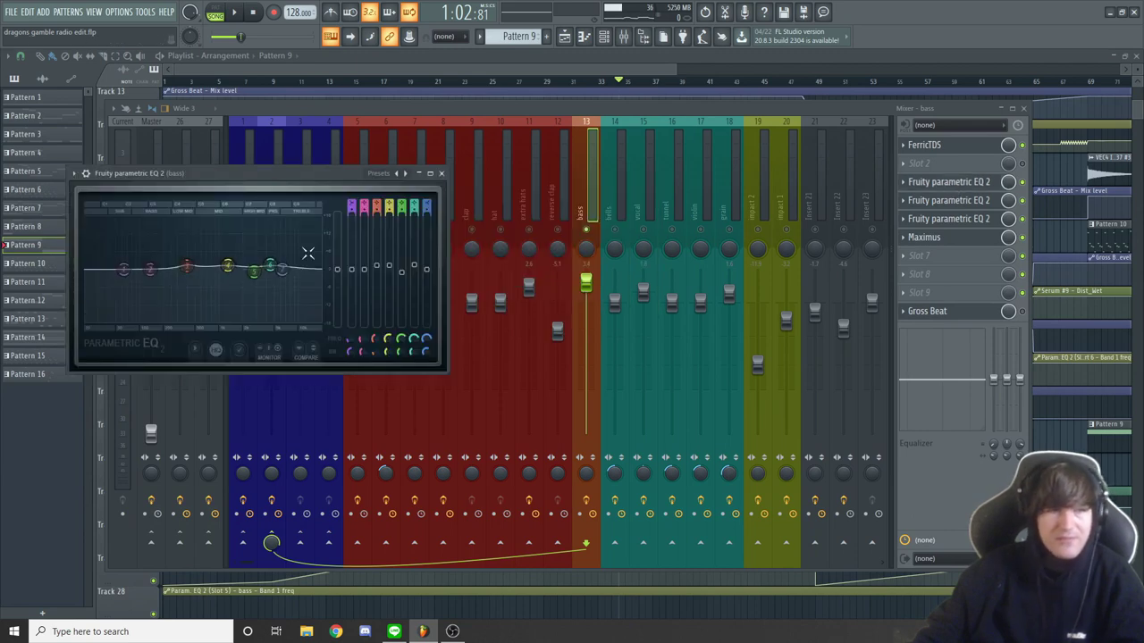
pyautogui.moveTo(291, 179); pyautogui.dragTo(495, 220)
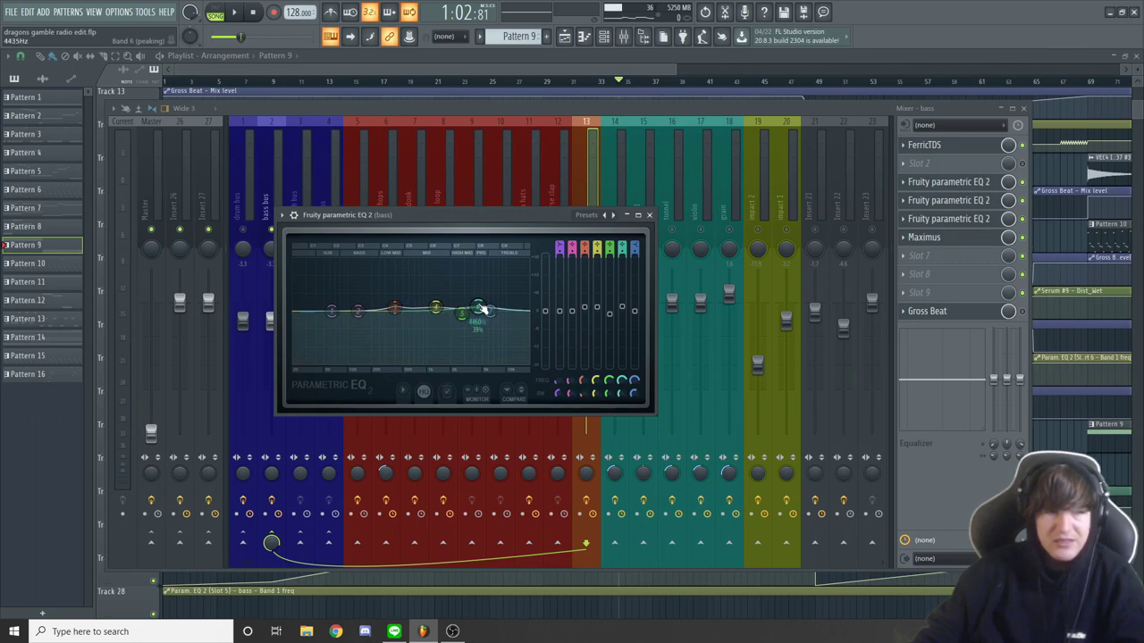
pyautogui.moveTo(517, 216); pyautogui.dragTo(452, 221)
pyautogui.press('space')
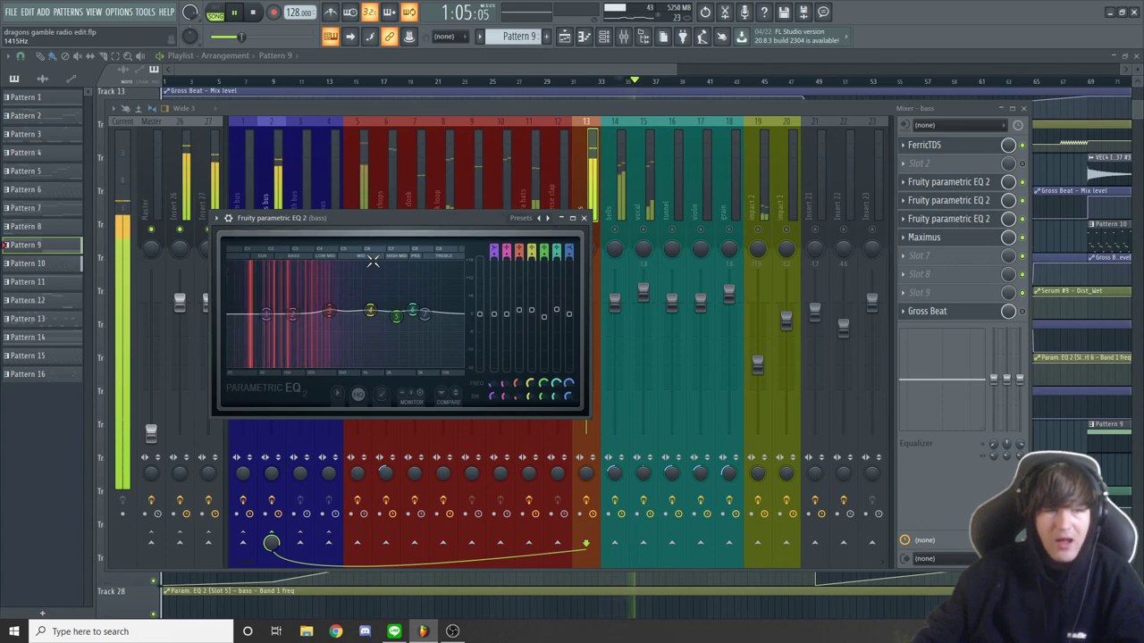
pyautogui.moveTo(434, 225); pyautogui.dragTo(422, 245)
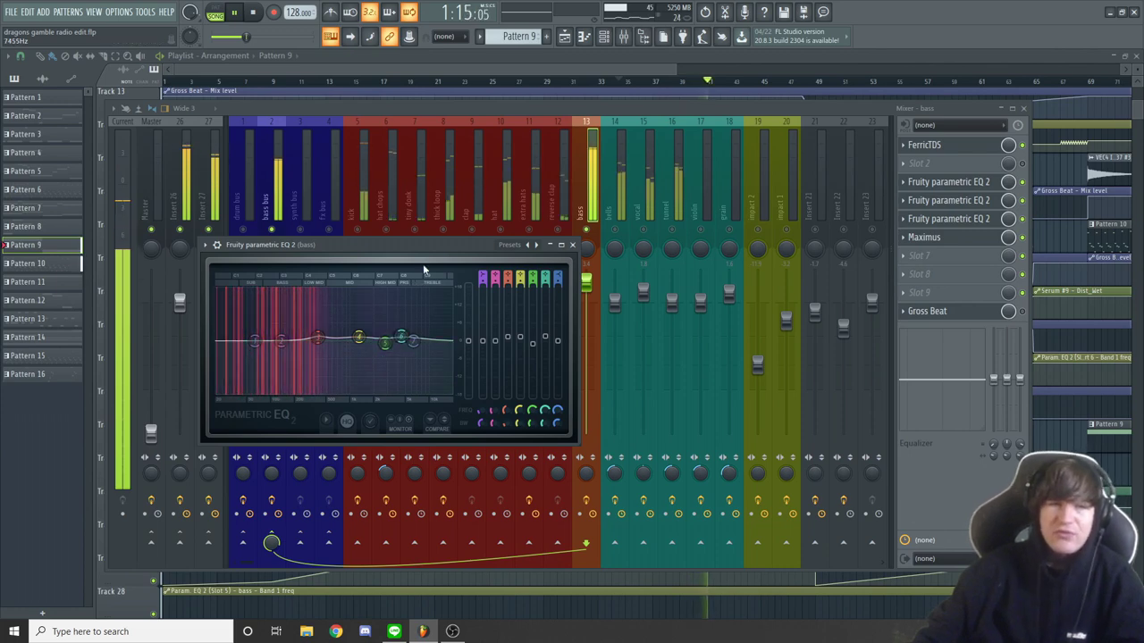
pyautogui.moveTo(424, 245); pyautogui.dragTo(465, 252)
pyautogui.press('space')
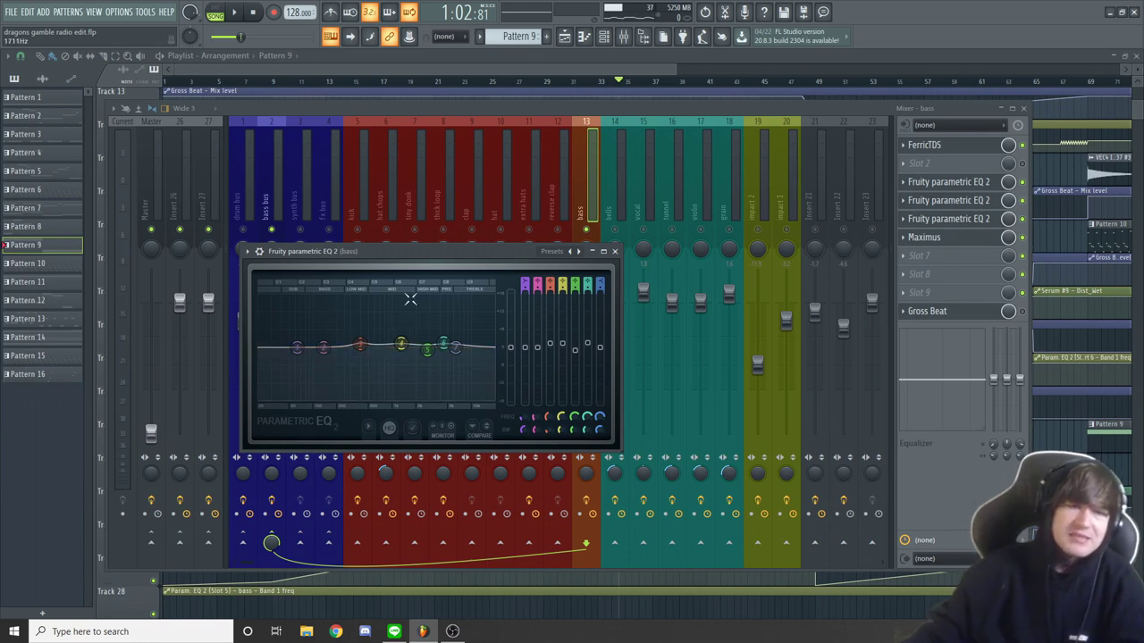
pyautogui.click(615, 251)
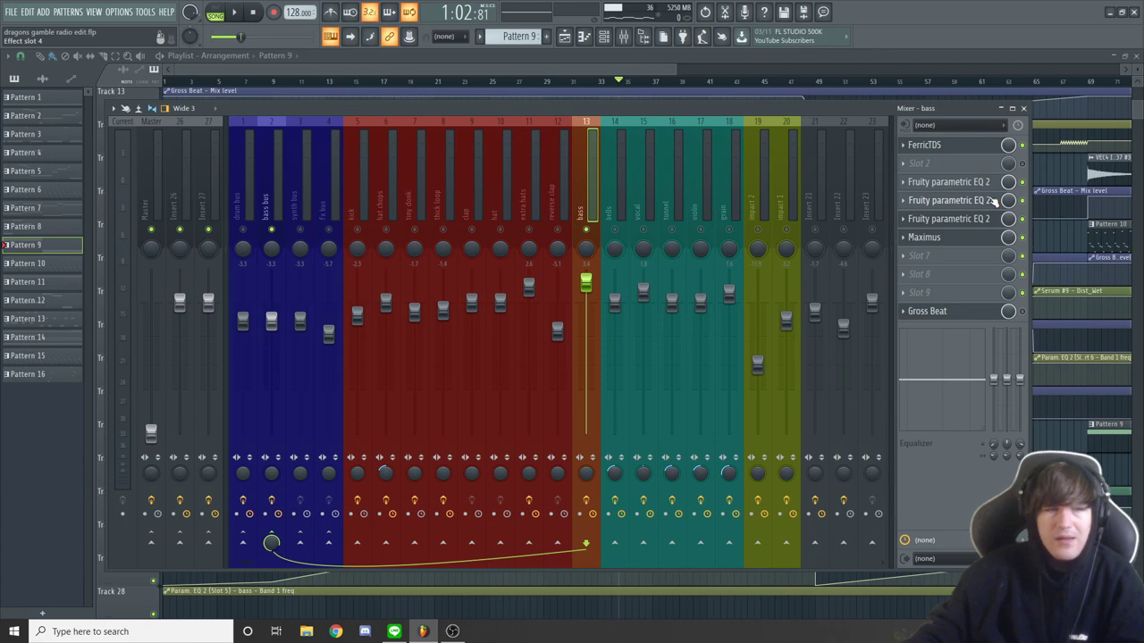
# Step: Inspect the curves of the bass track's second and third Fruity Parametric EQ 2
pyautogui.click(994, 202)
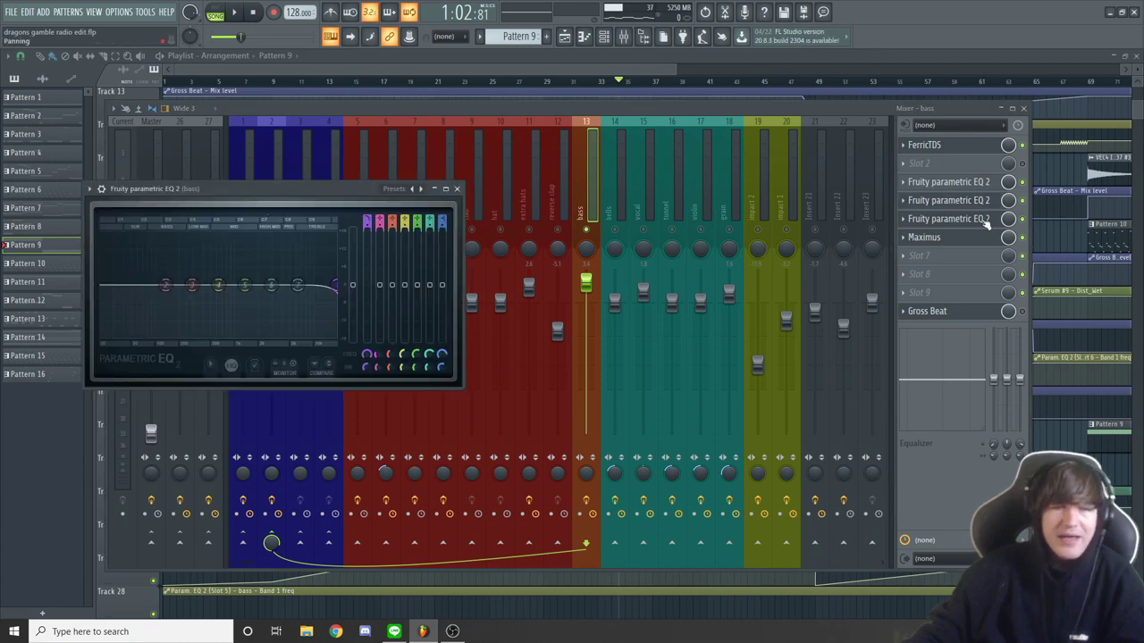
pyautogui.click(950, 222)
pyautogui.click(952, 221)
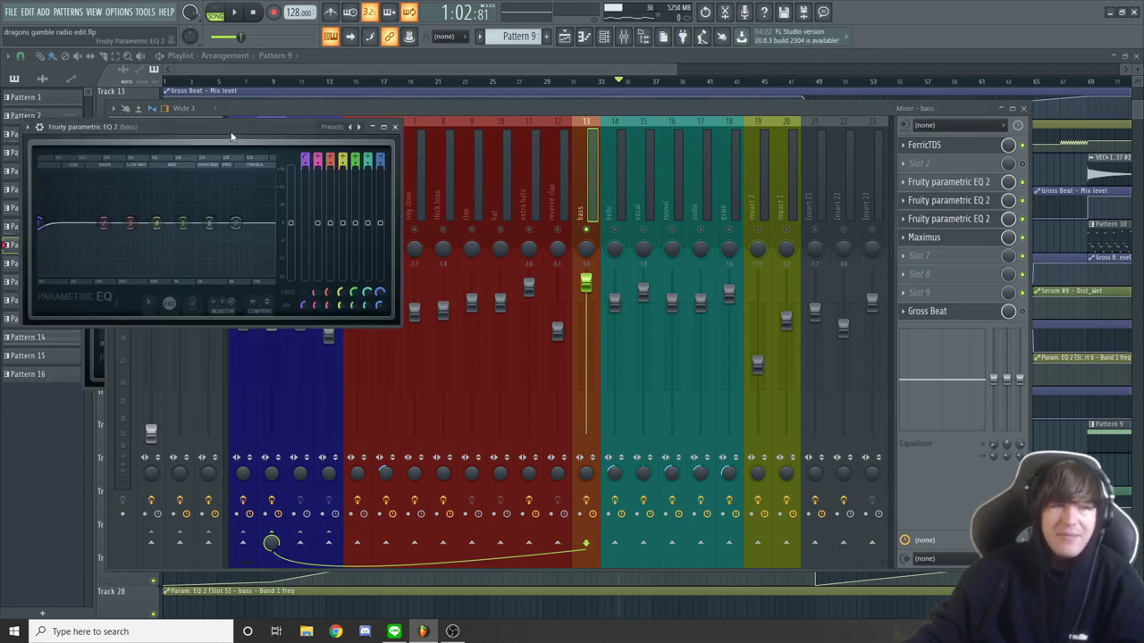
pyautogui.moveTo(231, 134); pyautogui.dragTo(315, 163)
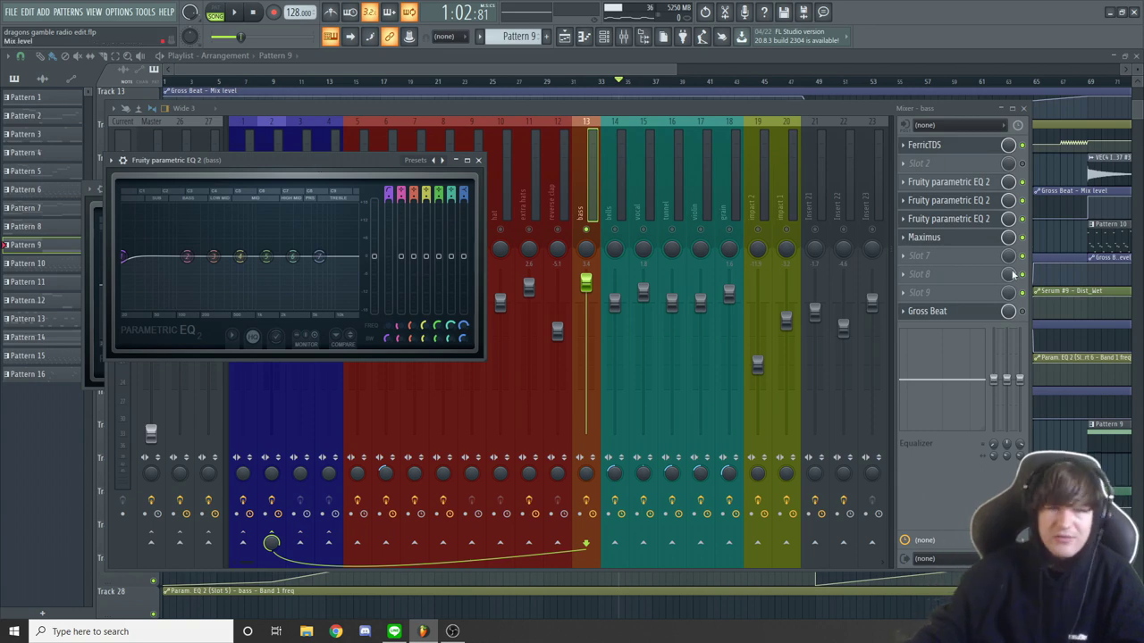
# Step: Examine the bass track's Maximus during playback and look over its Gross Beat Sidechain volume envelope, closing both plugins
pyautogui.click(929, 238)
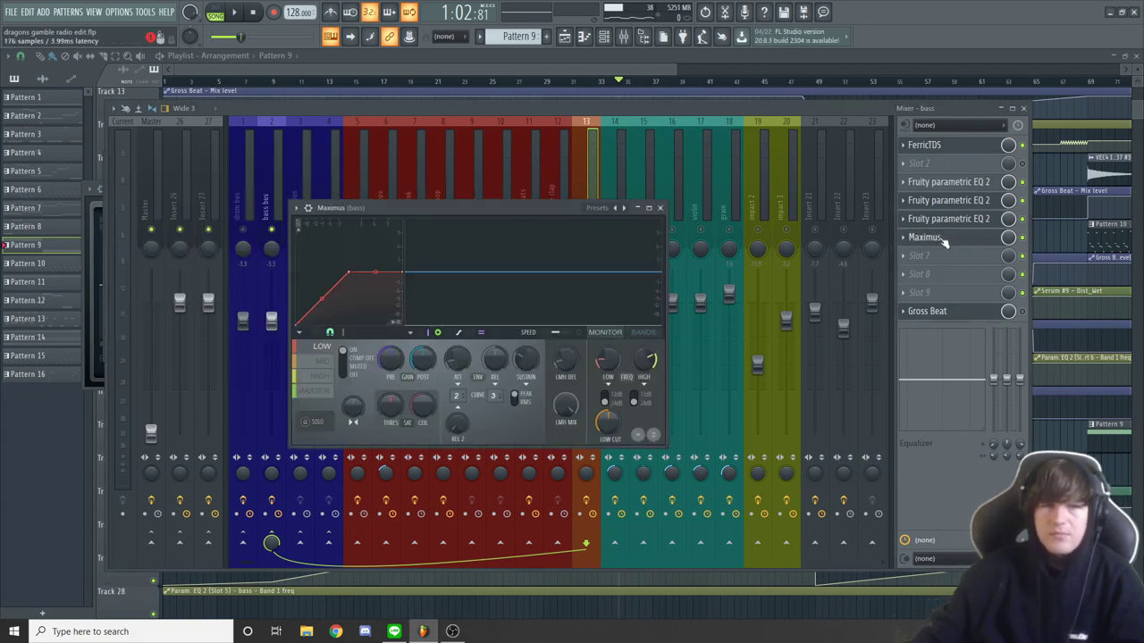
pyautogui.moveTo(487, 213); pyautogui.dragTo(519, 204)
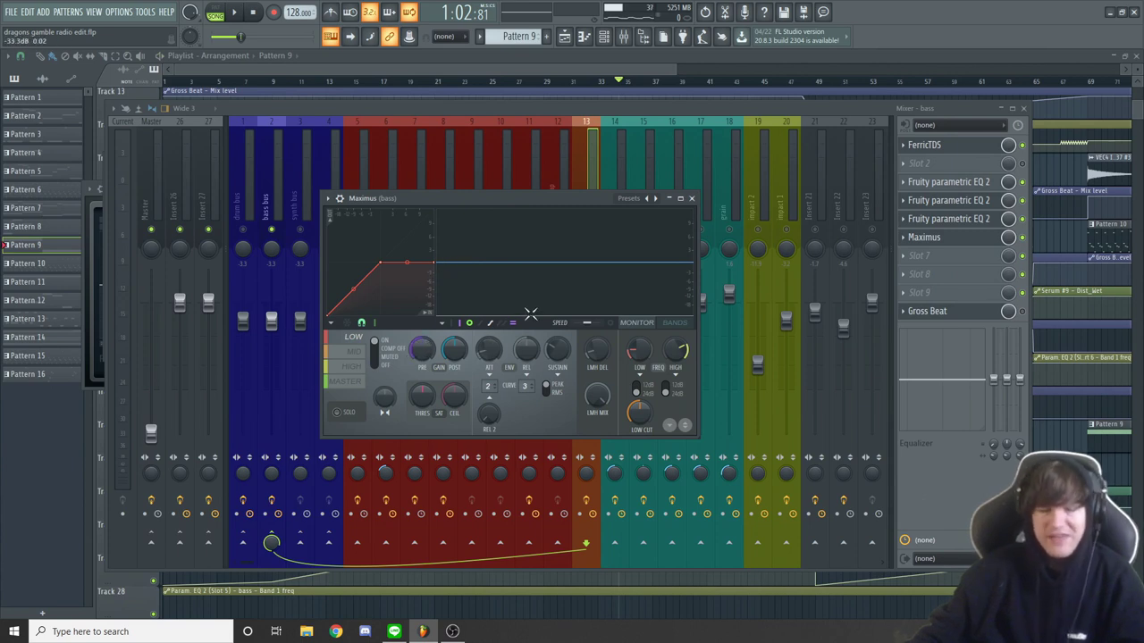
pyautogui.press('space')
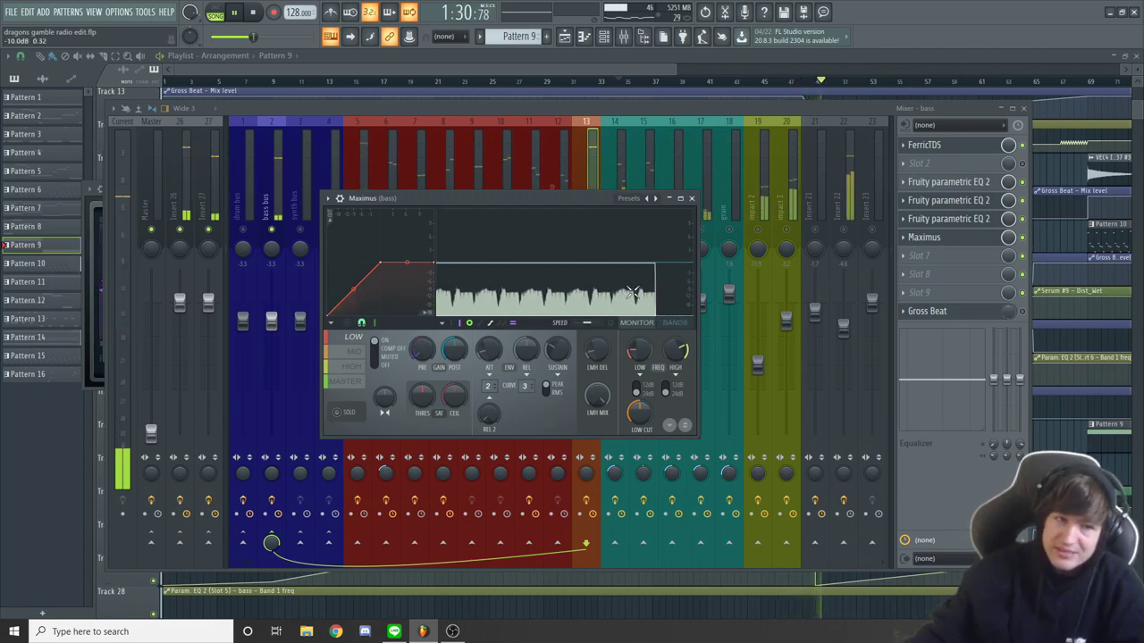
pyautogui.moveTo(586, 195); pyautogui.dragTo(606, 199)
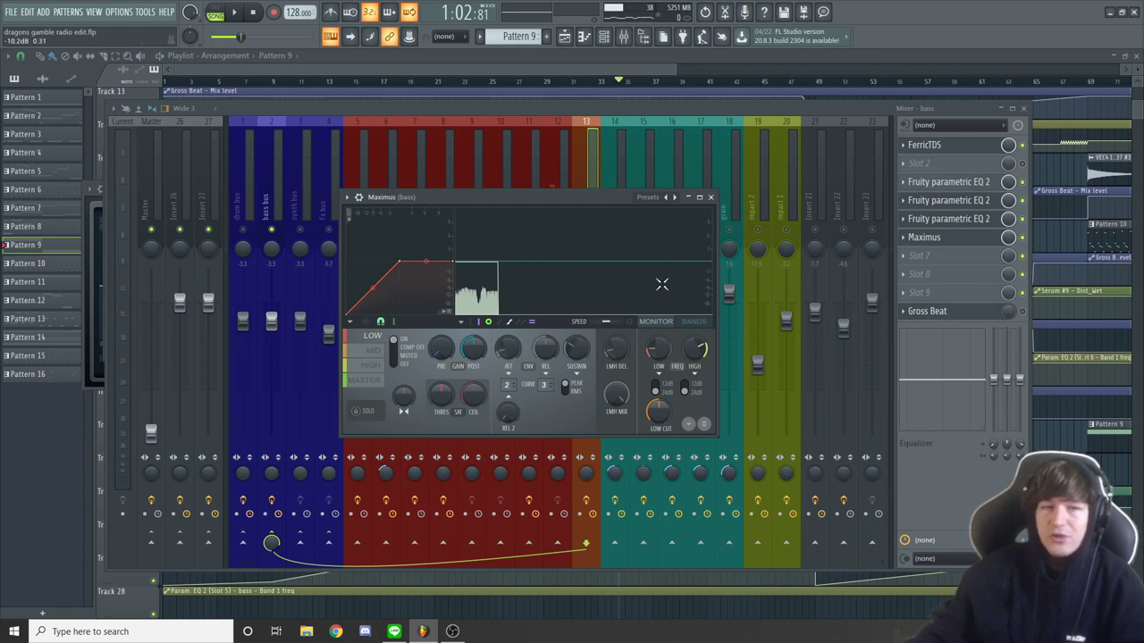
pyautogui.click(710, 196)
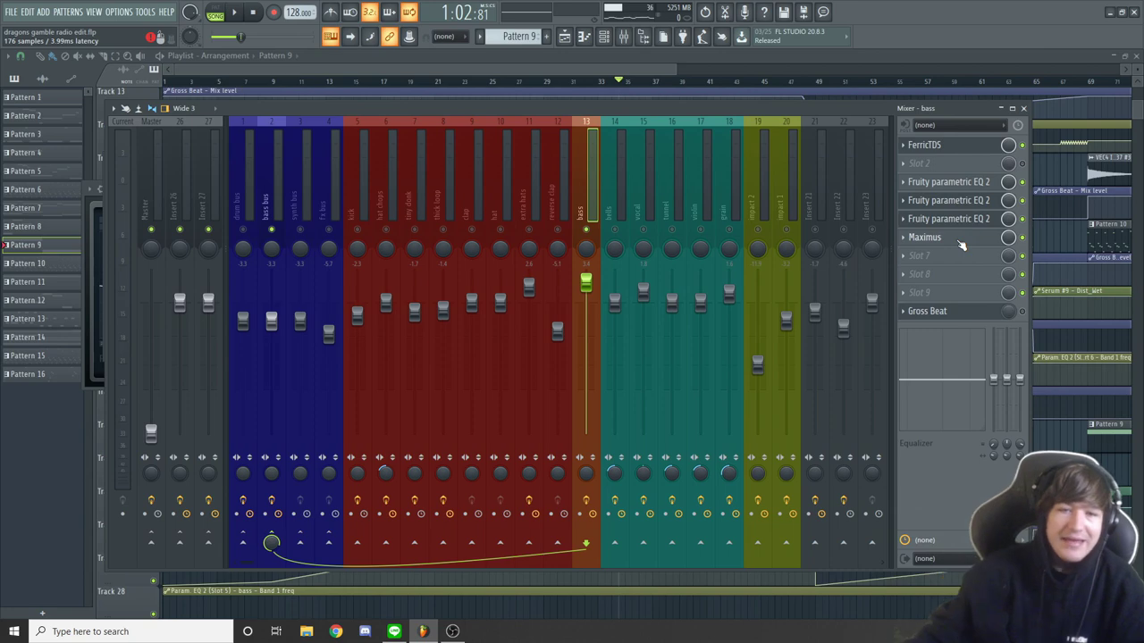
pyautogui.click(952, 311)
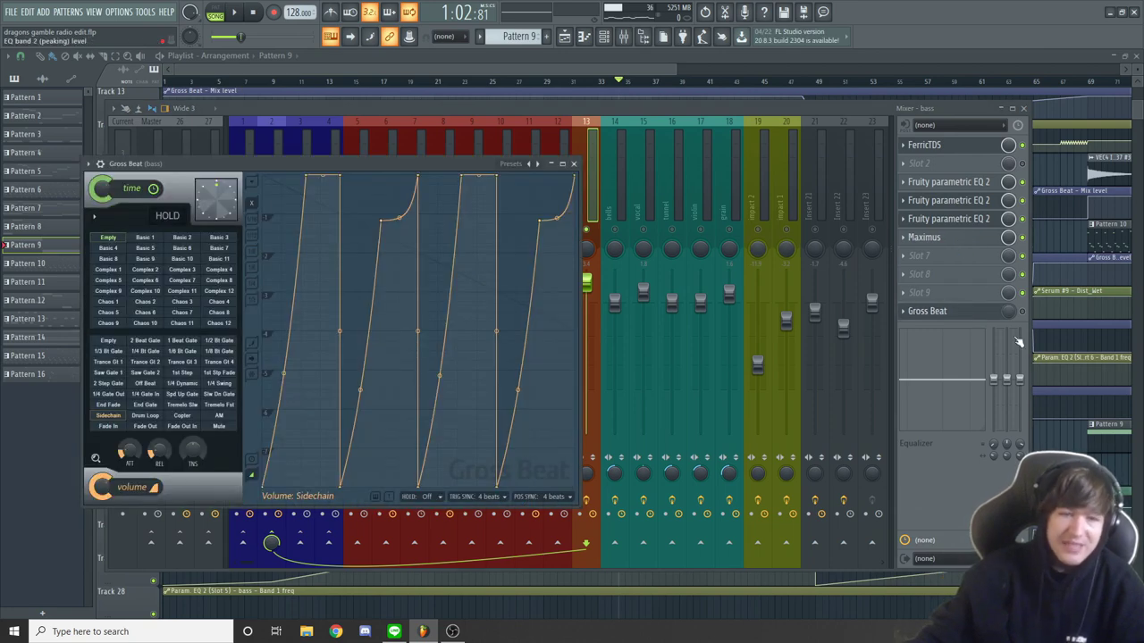
pyautogui.click(573, 163)
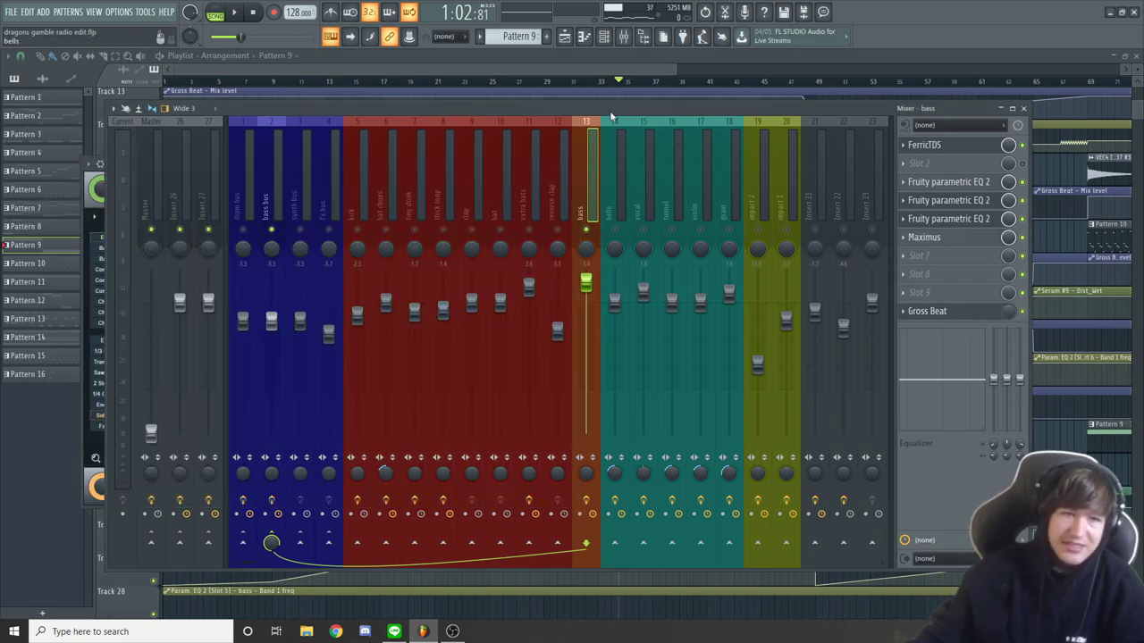
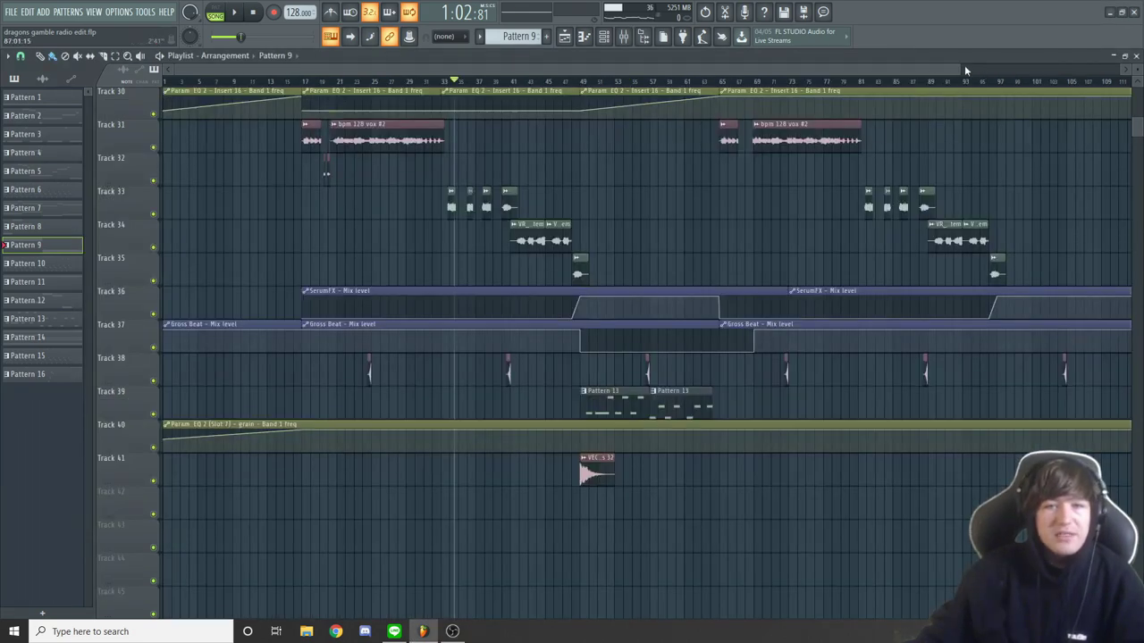
# Step: Audition the song from about bar 40 while watching the mixer levels, and select the tunnel track
pyautogui.moveTo(965, 70); pyautogui.dragTo(866, 74)
pyautogui.click(624, 35)
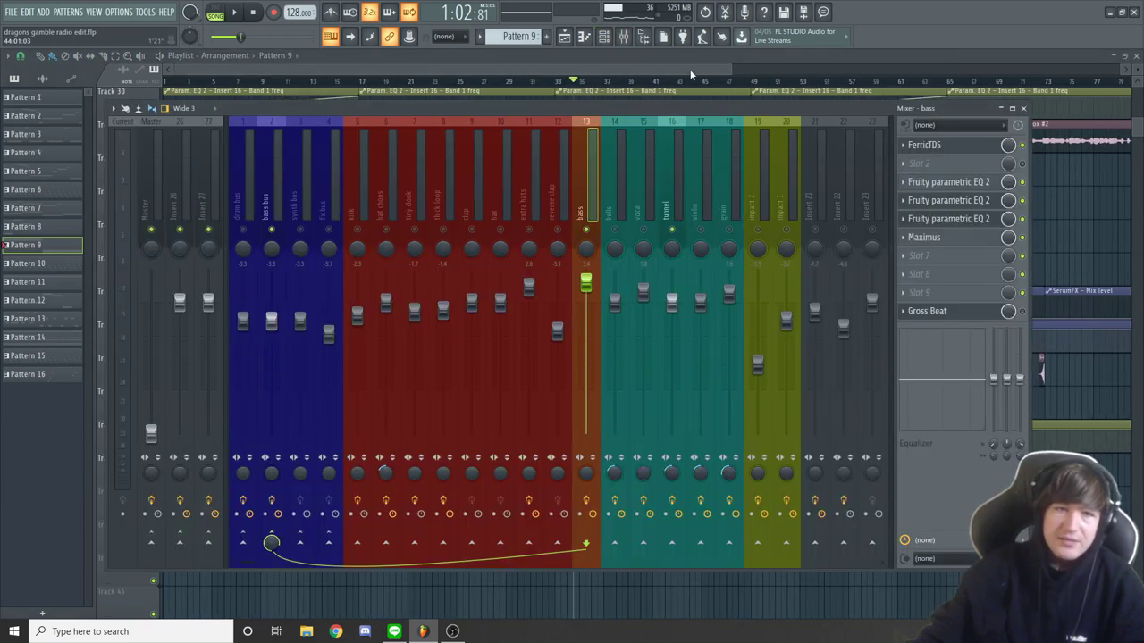
pyautogui.press('F9')
pyautogui.click(651, 81)
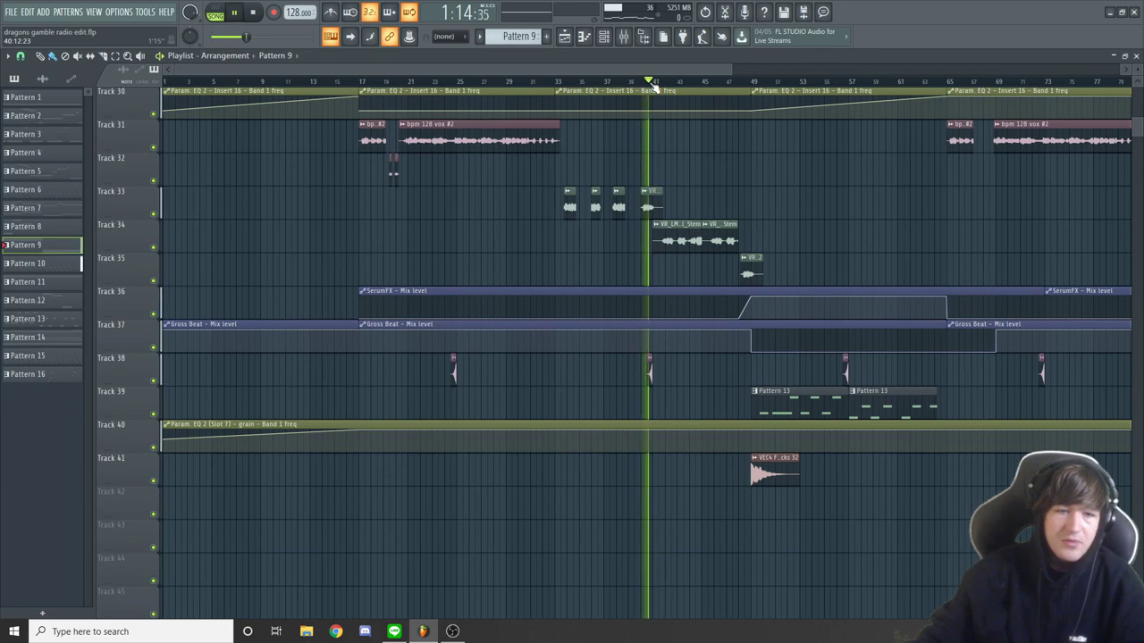
pyautogui.press('F9')
pyautogui.press('space')
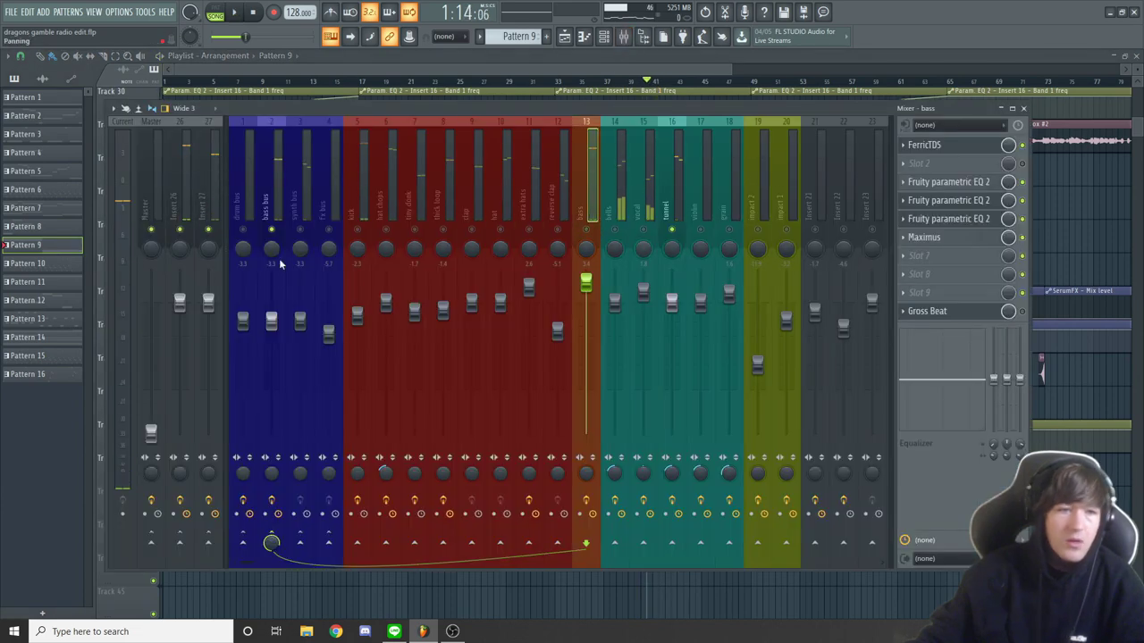
pyautogui.press('space')
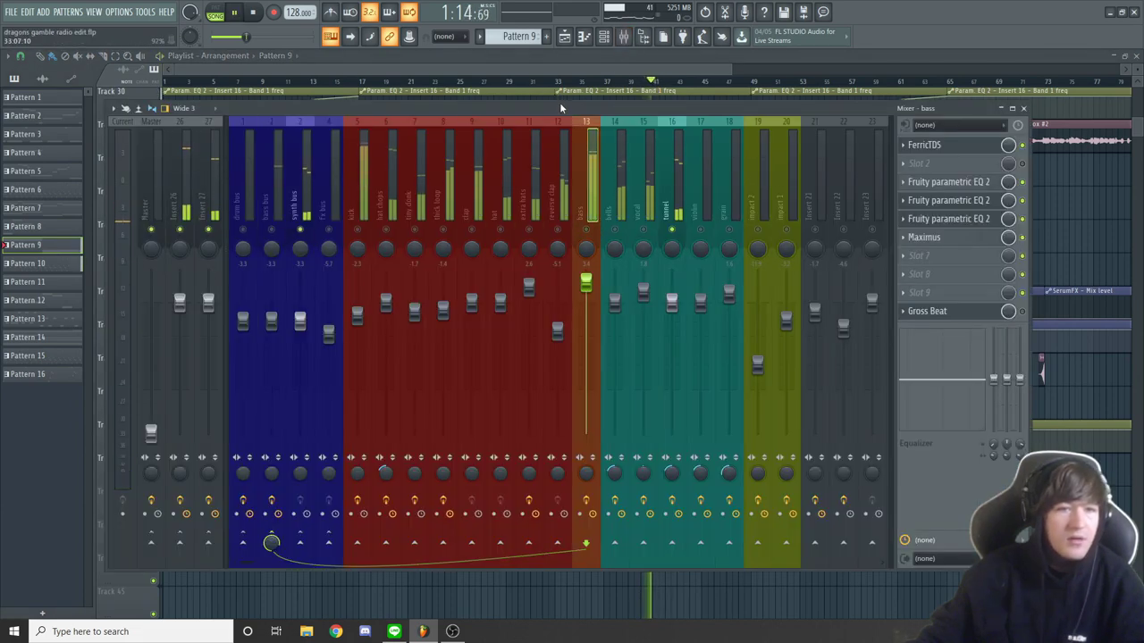
pyautogui.press('space')
pyautogui.click(672, 172)
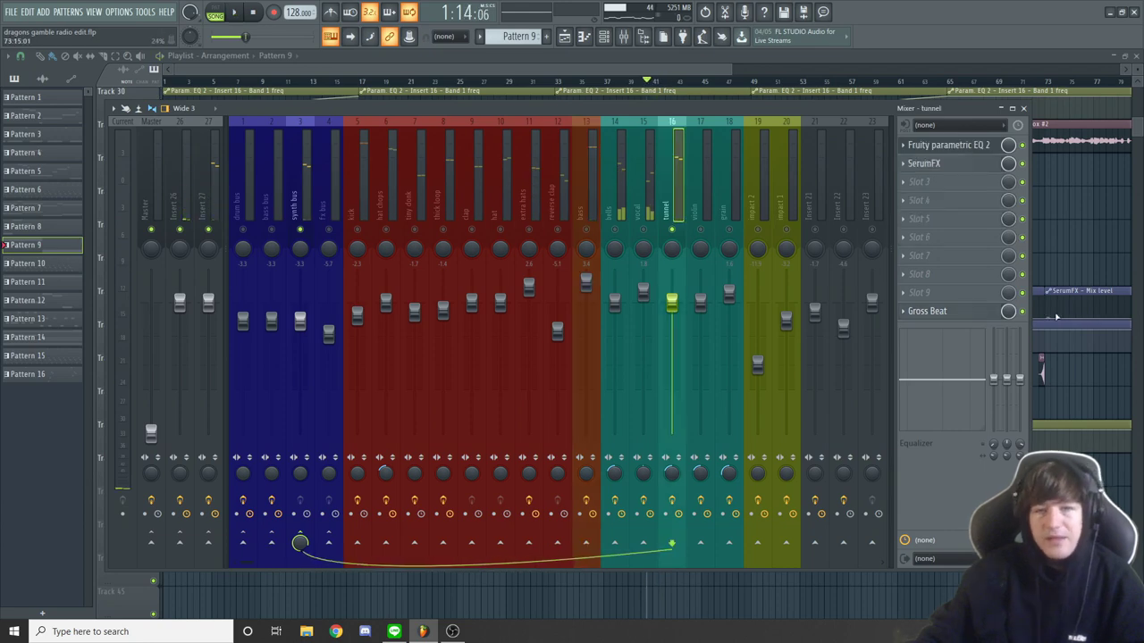
# Step: Open the sample settings of the VEC4 Synths Root C 037 #2 clip on playlist Track 38
pyautogui.press('F9')
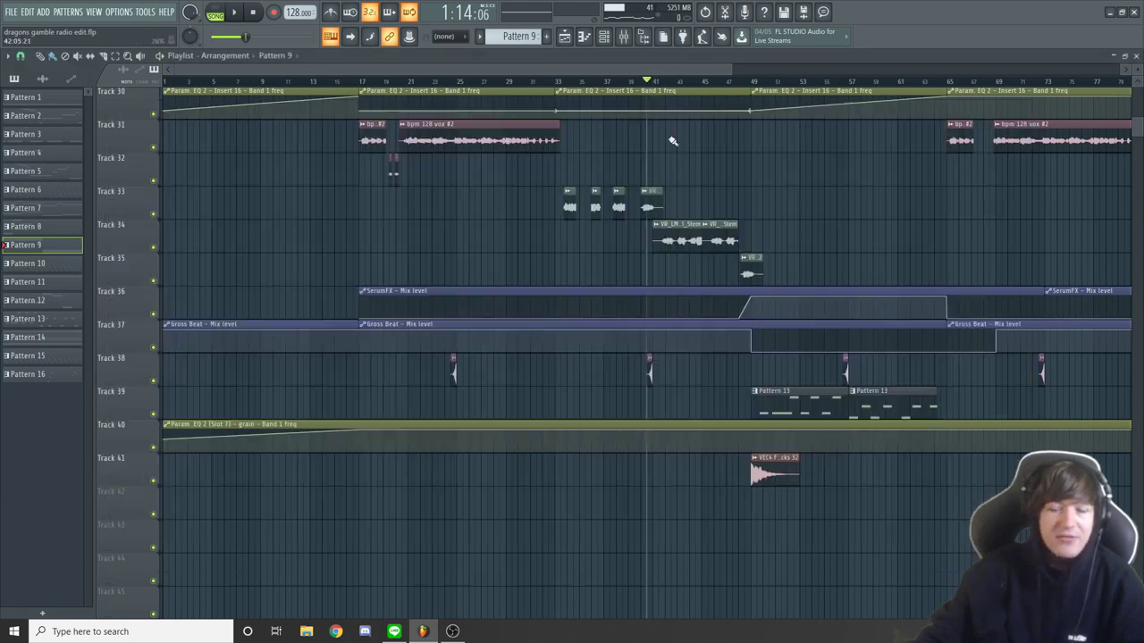
pyautogui.scroll(8, 653, 379)
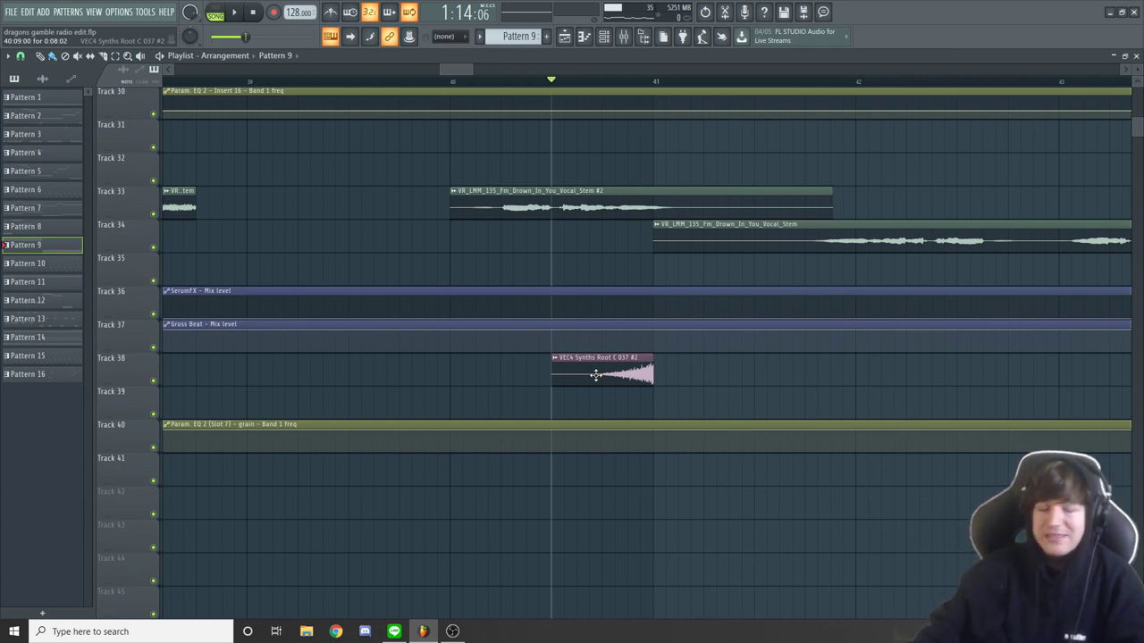
pyautogui.doubleClick(595, 375)
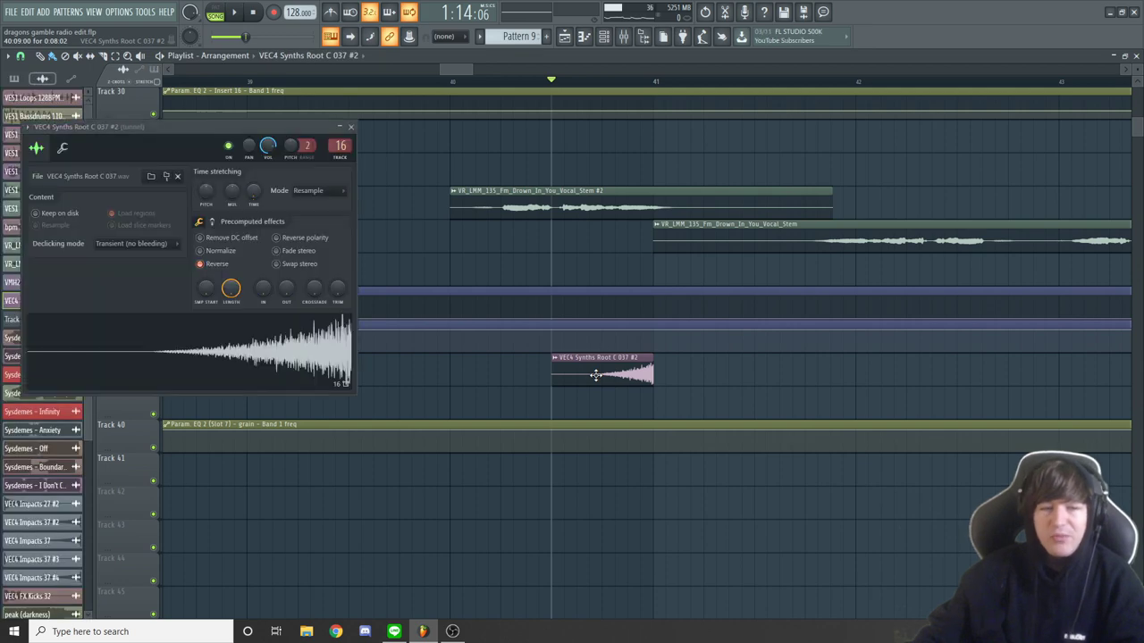
# Step: Clone the VEC4 Synths Root C 037 #2 channel and turn off Reverse on the copy
pyautogui.click(604, 37)
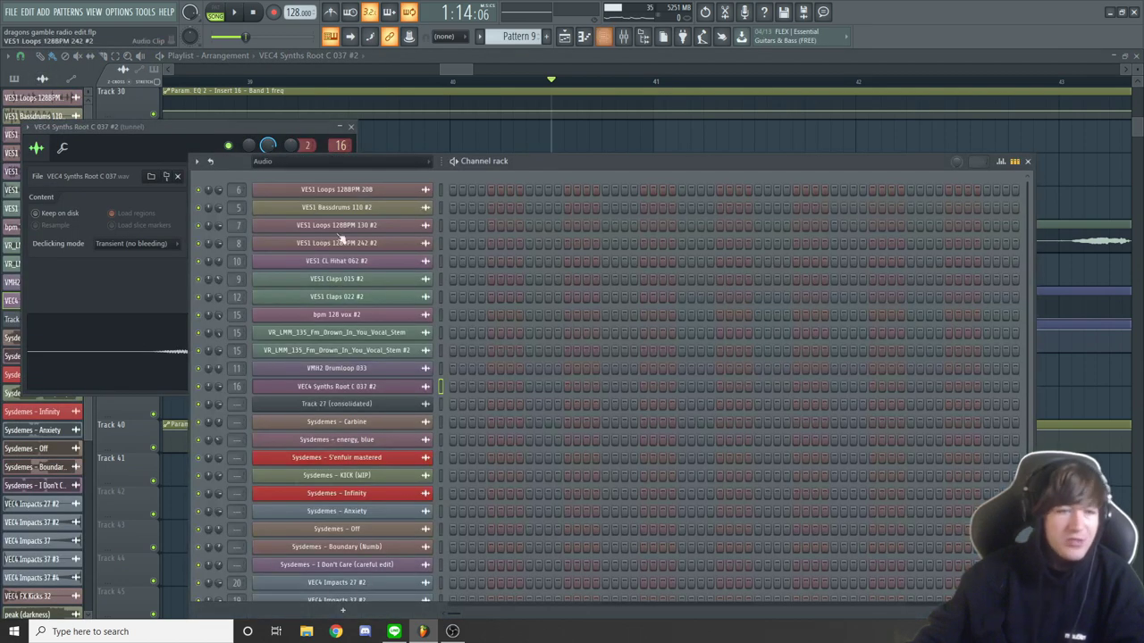
pyautogui.rightClick(382, 387)
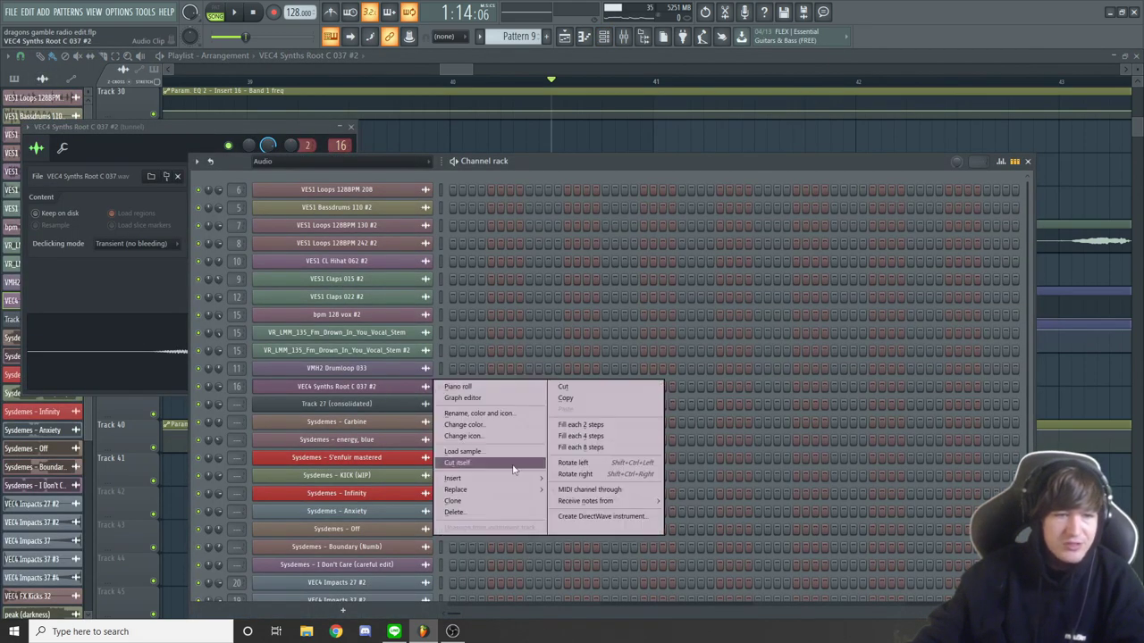
pyautogui.click(454, 501)
pyautogui.click(374, 408)
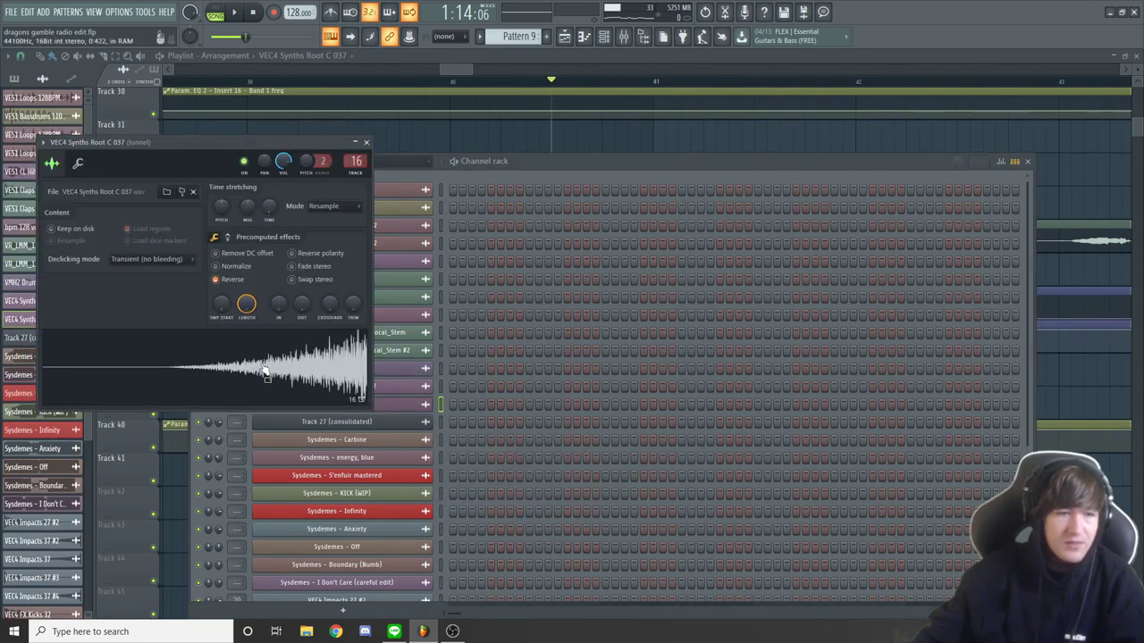
pyautogui.click(216, 280)
# Step: Route the cloned VEC4 Synths Root C 037 channel to empty mixer track 32
pyautogui.click(624, 35)
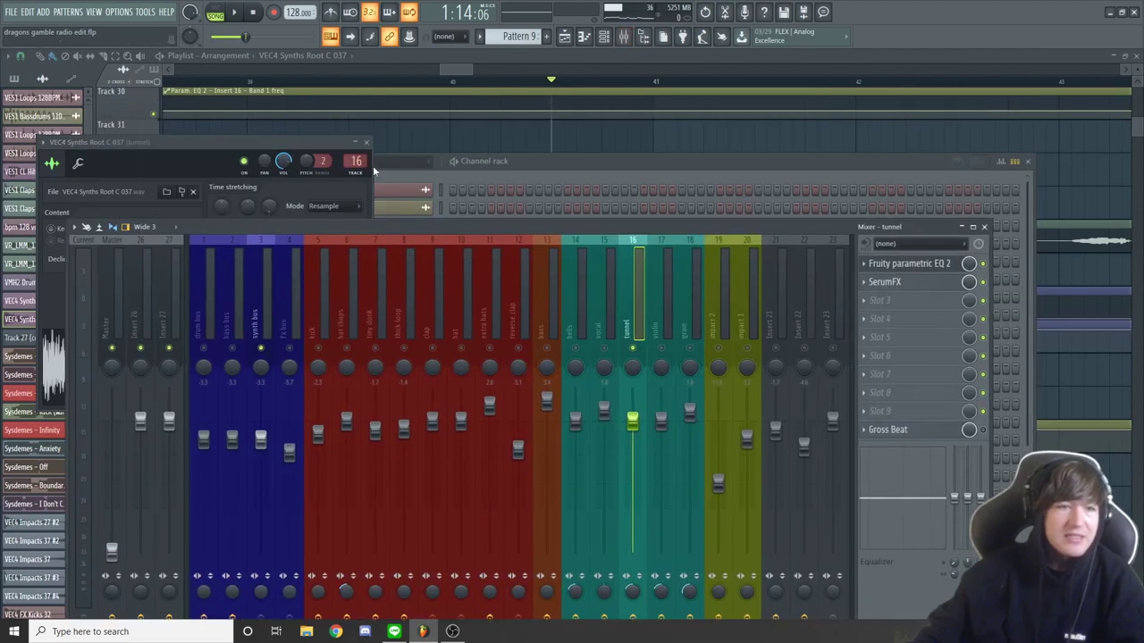
pyautogui.moveTo(358, 162); pyautogui.dragTo(357, 152)
pyautogui.scroll(6, 356, 162)
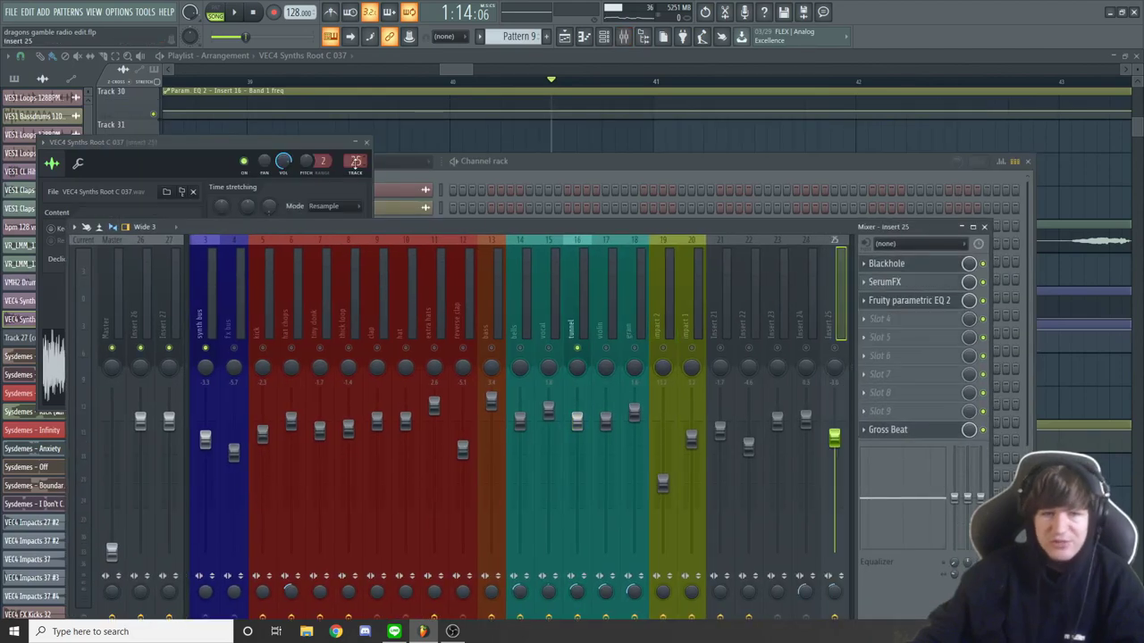
pyautogui.scroll(2, 795, 347)
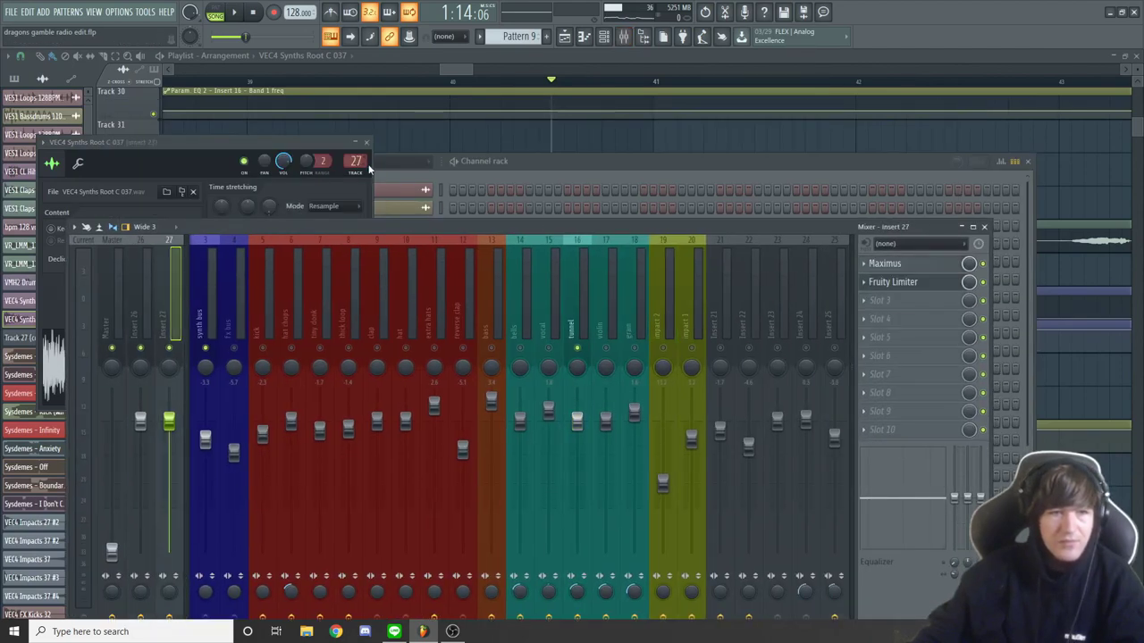
pyautogui.scroll(5, 358, 163)
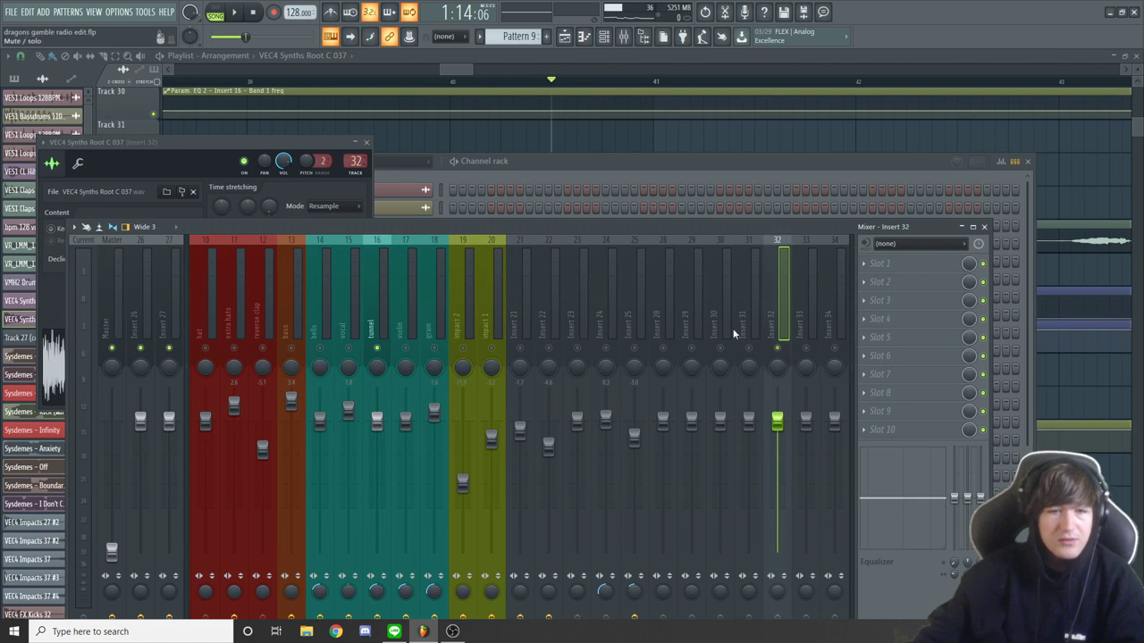
# Step: Preview the unreversed sample on its own and return to the tunnel track in the mixer
pyautogui.click(230, 140)
pyautogui.click(196, 368)
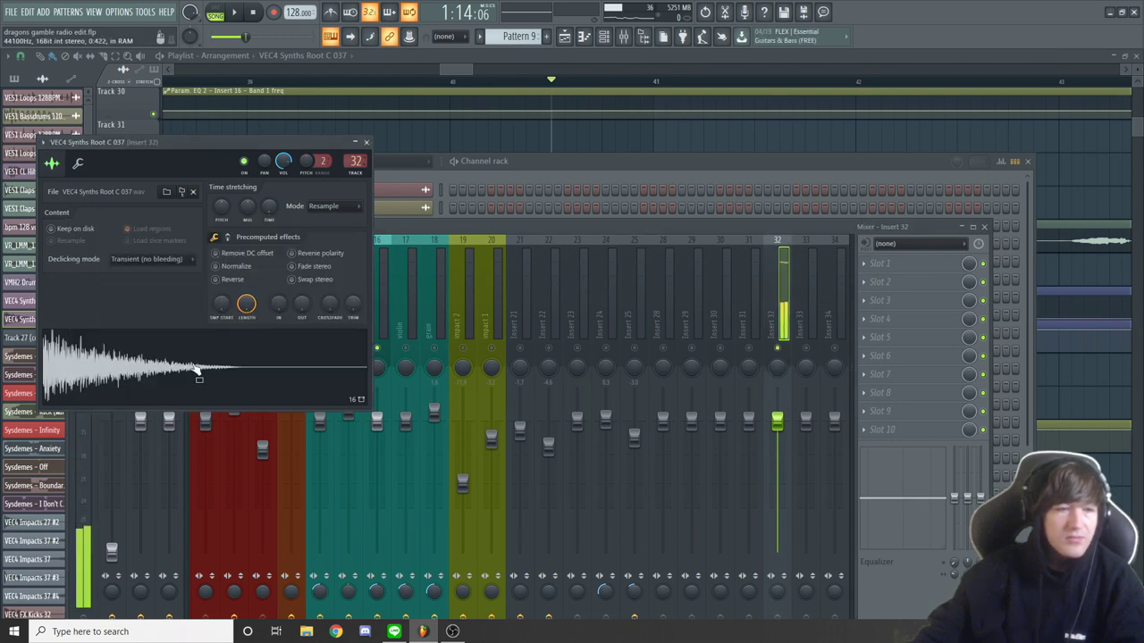
pyautogui.click(198, 375)
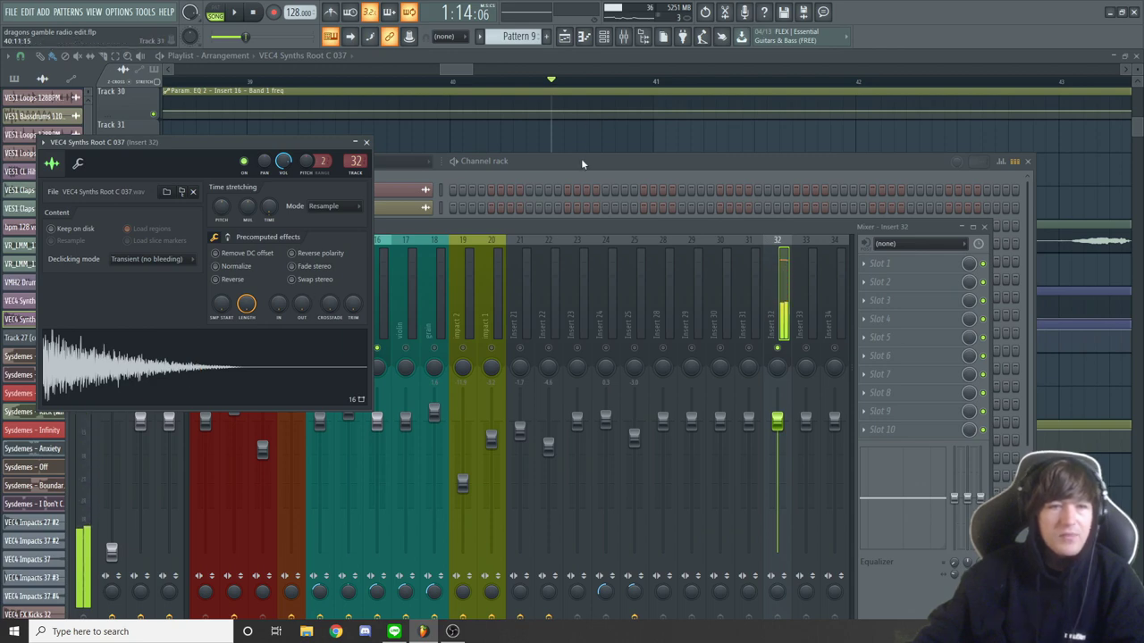
pyautogui.click(541, 229)
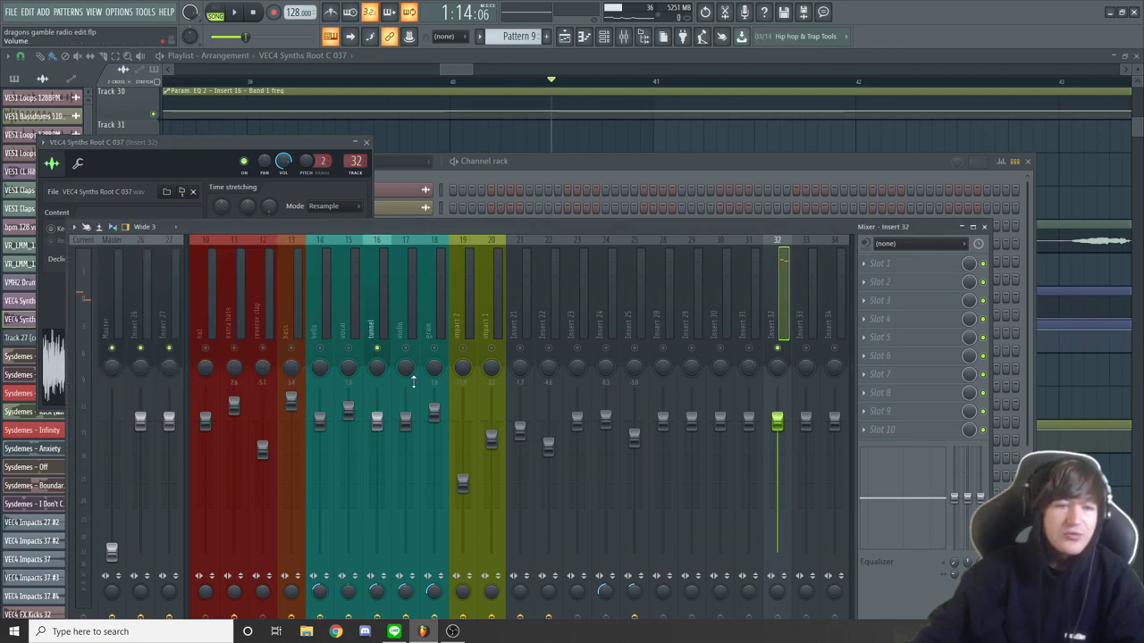
pyautogui.click(405, 318)
pyautogui.click(376, 317)
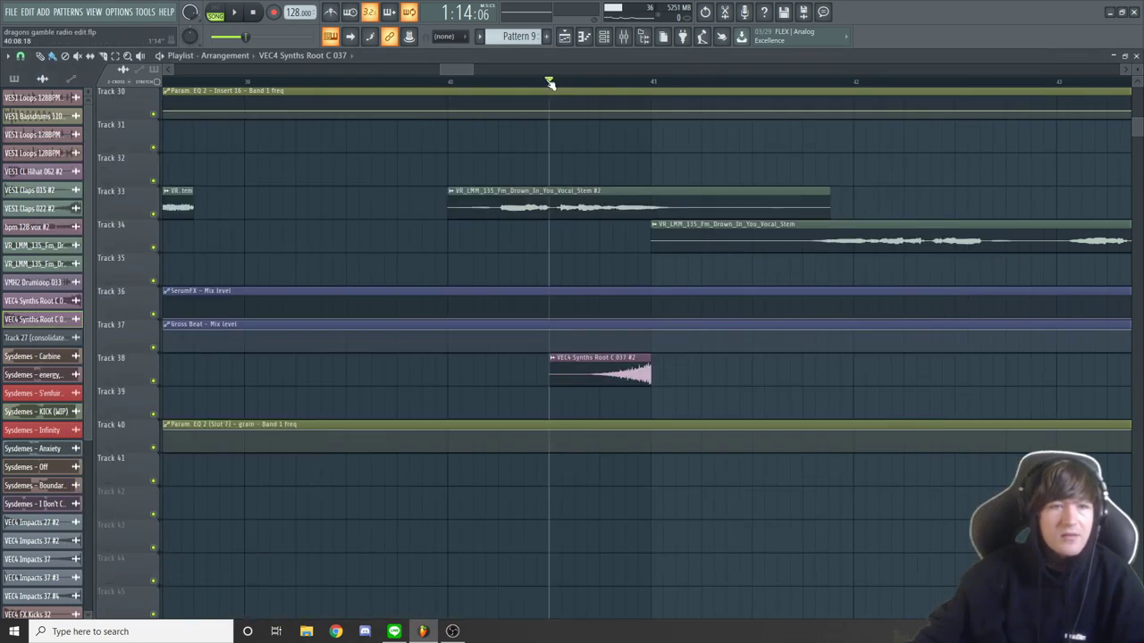
# Step: Play the song from the start of the reversed Track 38 clip while watching the tunnel track in the mixer
pyautogui.click(550, 83)
pyautogui.press('space')
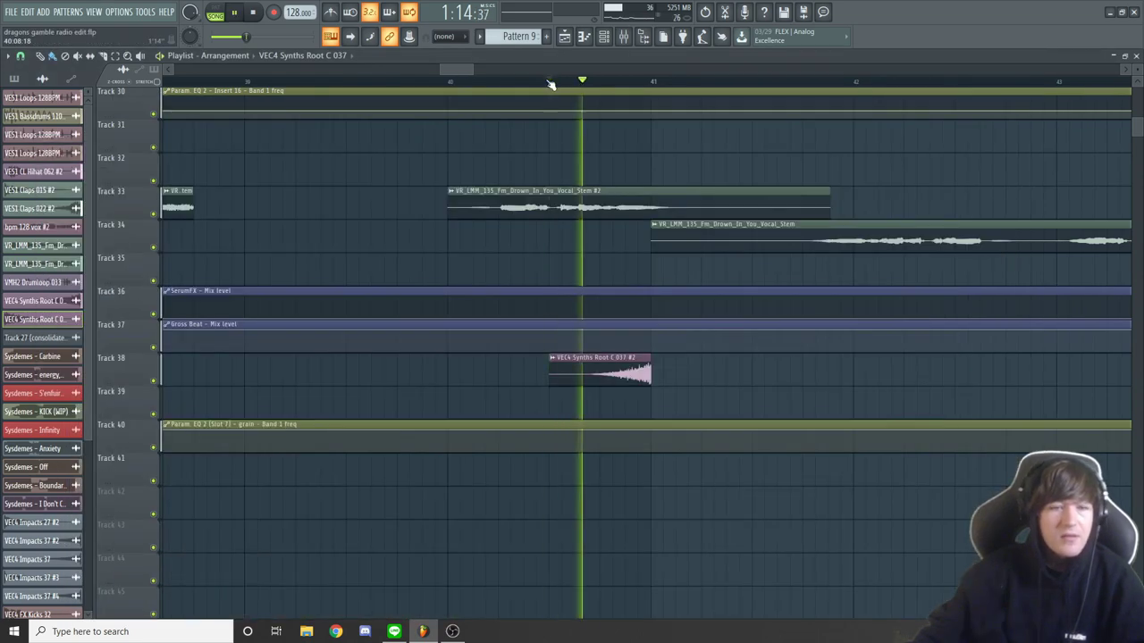
pyautogui.press('F9')
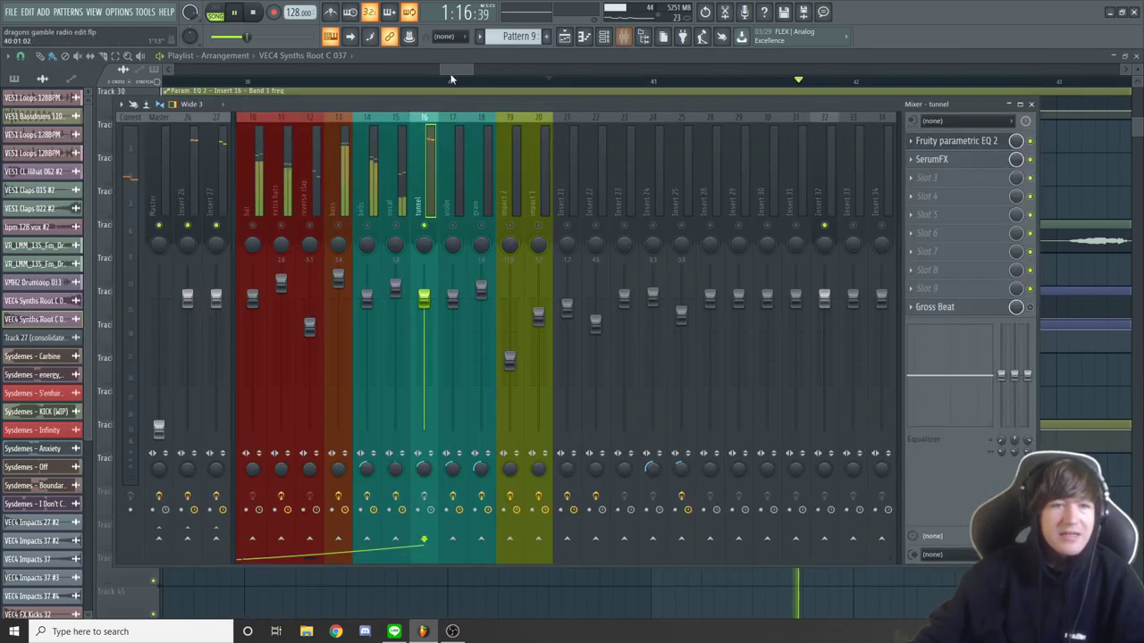
pyautogui.click(456, 72)
pyautogui.press('space')
# Step: Enable the tunnel track's effects and replay the section containing the reversed clip
pyautogui.click(624, 36)
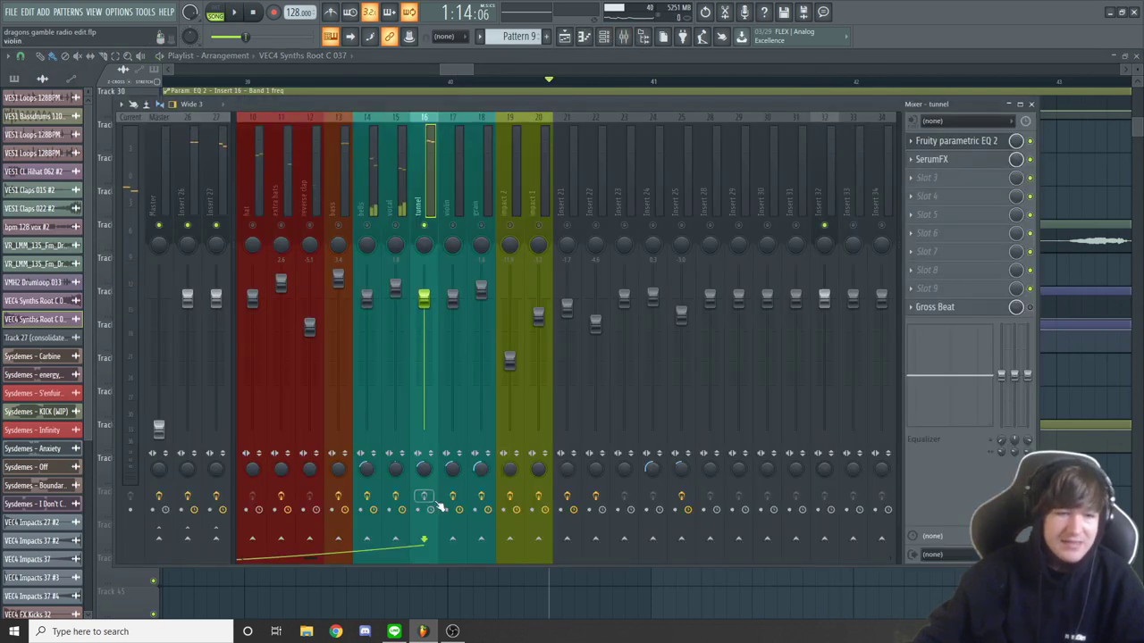
pyautogui.press('space')
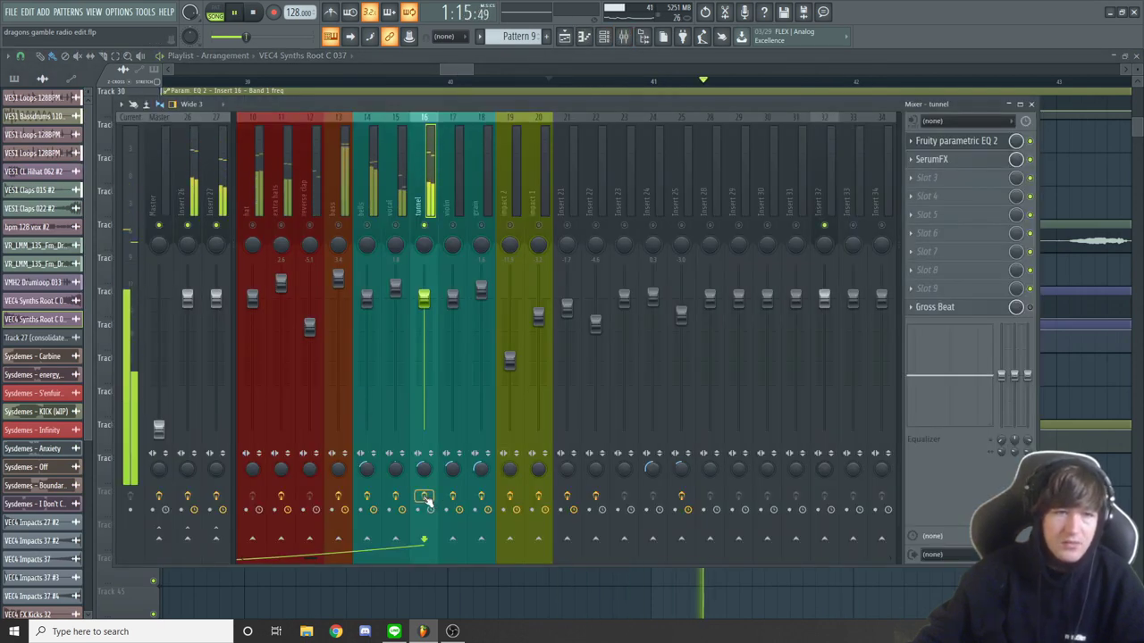
pyautogui.press('space')
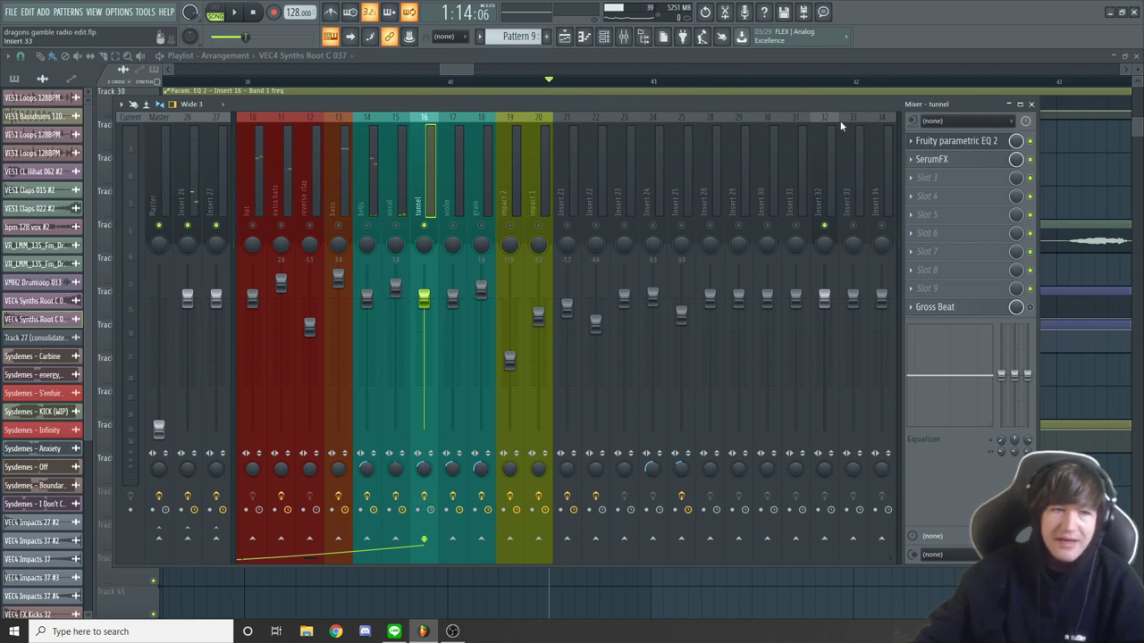
# Step: Examine the tunnel track's Fruity Parametric EQ 2 curve while briefly playing the section with the reversed clip
pyautogui.click(952, 141)
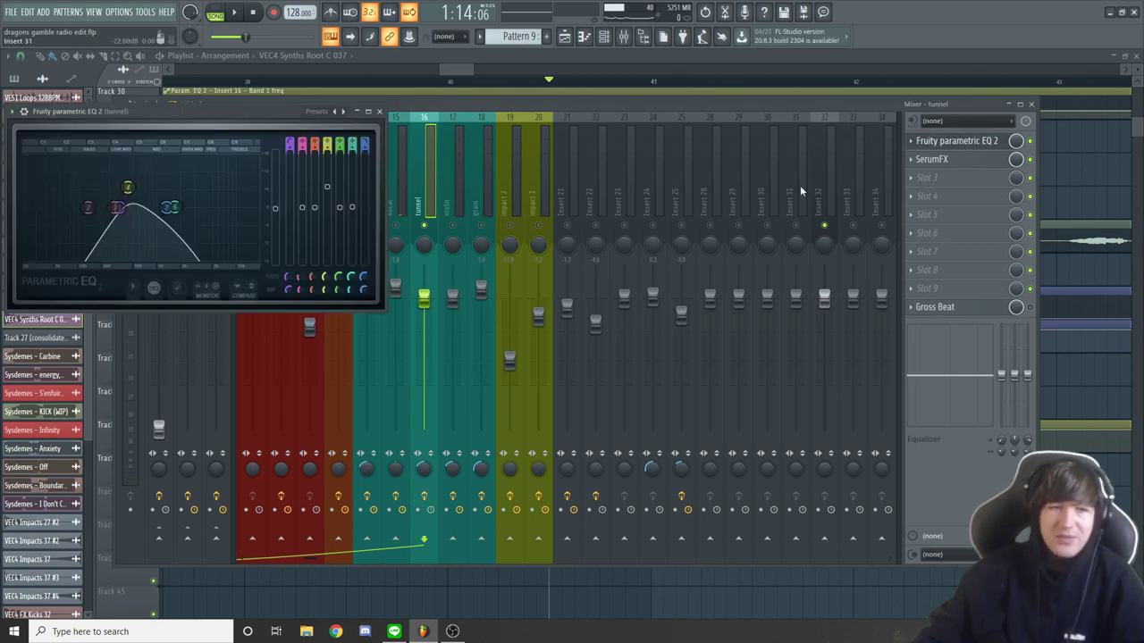
pyautogui.moveTo(239, 112); pyautogui.dragTo(502, 208)
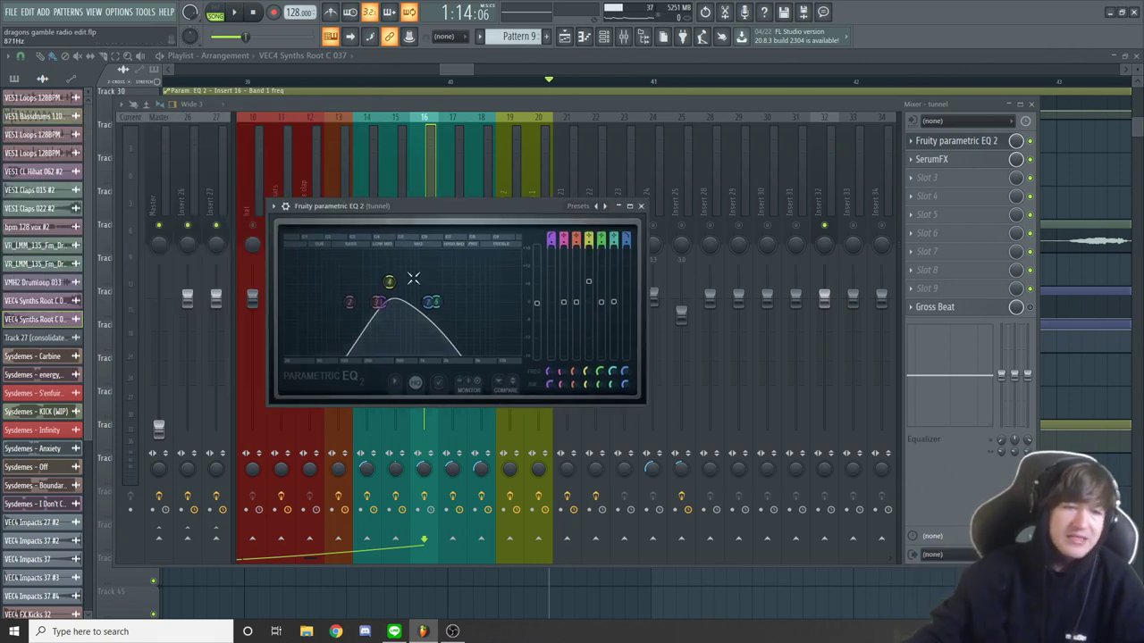
pyautogui.moveTo(457, 203); pyautogui.dragTo(599, 179)
pyautogui.press('space')
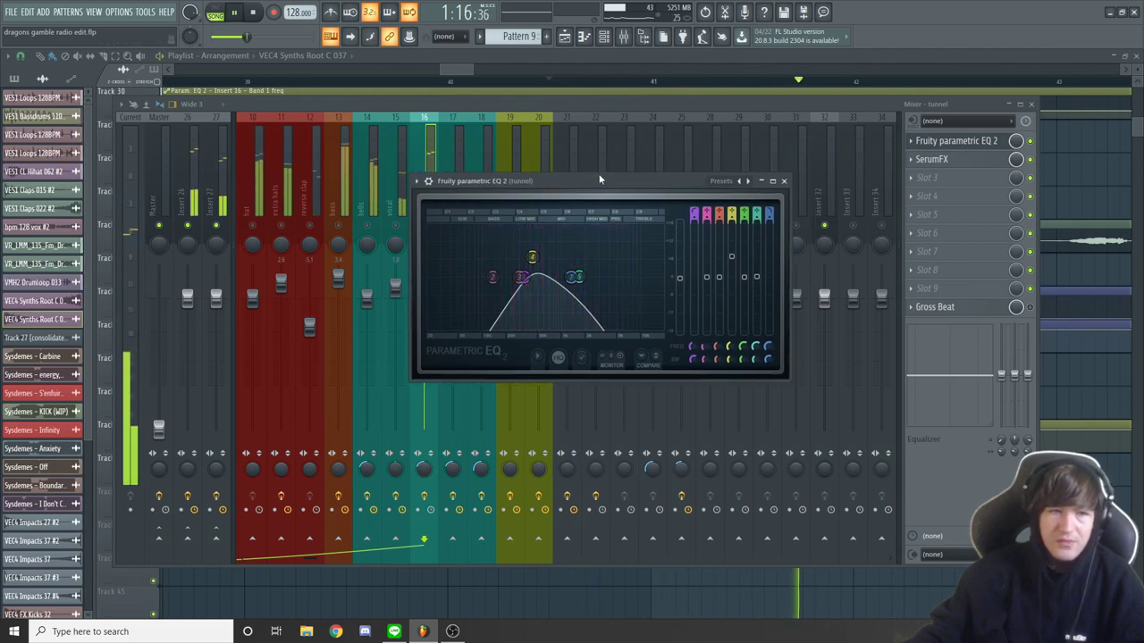
pyautogui.press('space')
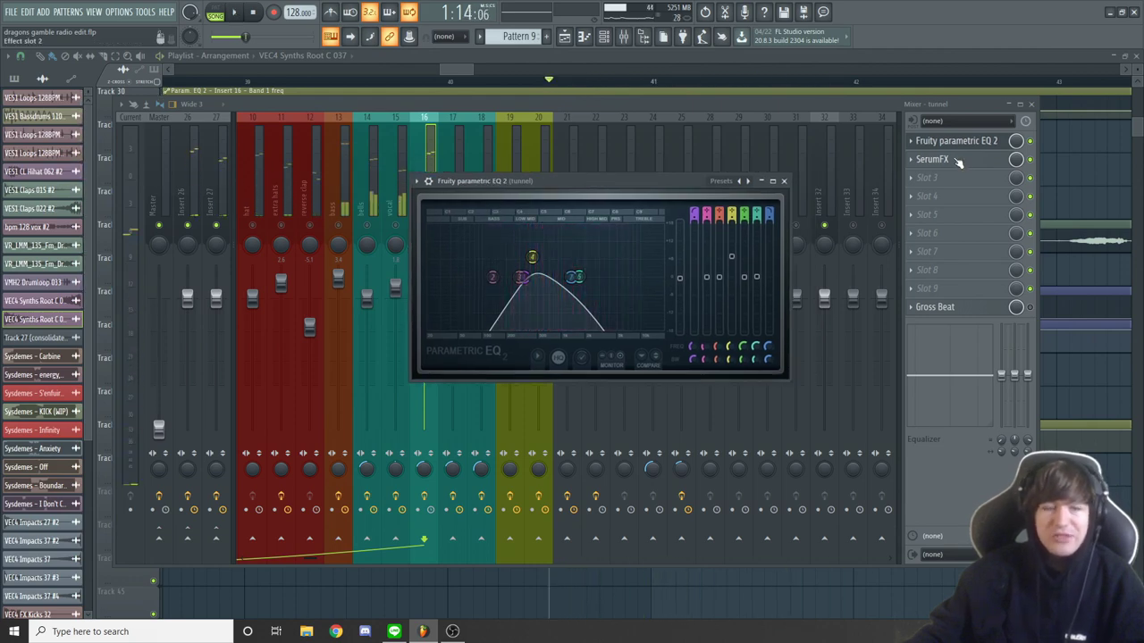
# Step: Review the delay and reverb settings in the tunnel track's SerumFX and re-enable its Gross Beat
pyautogui.click(958, 162)
pyautogui.moveTo(562, 129); pyautogui.dragTo(613, 153)
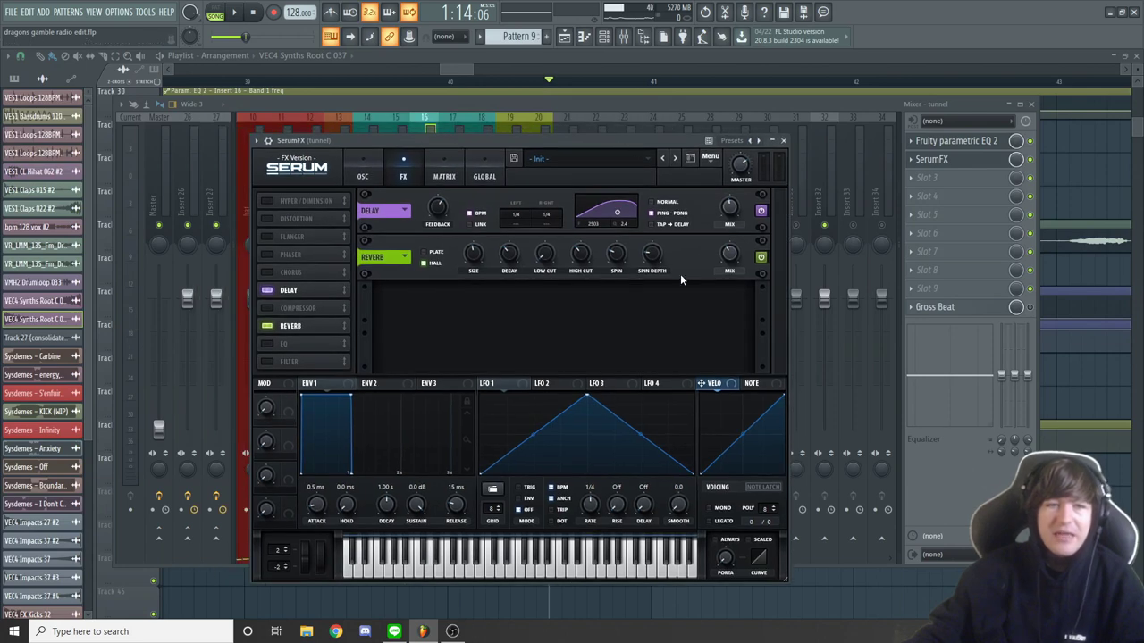
pyautogui.click(782, 141)
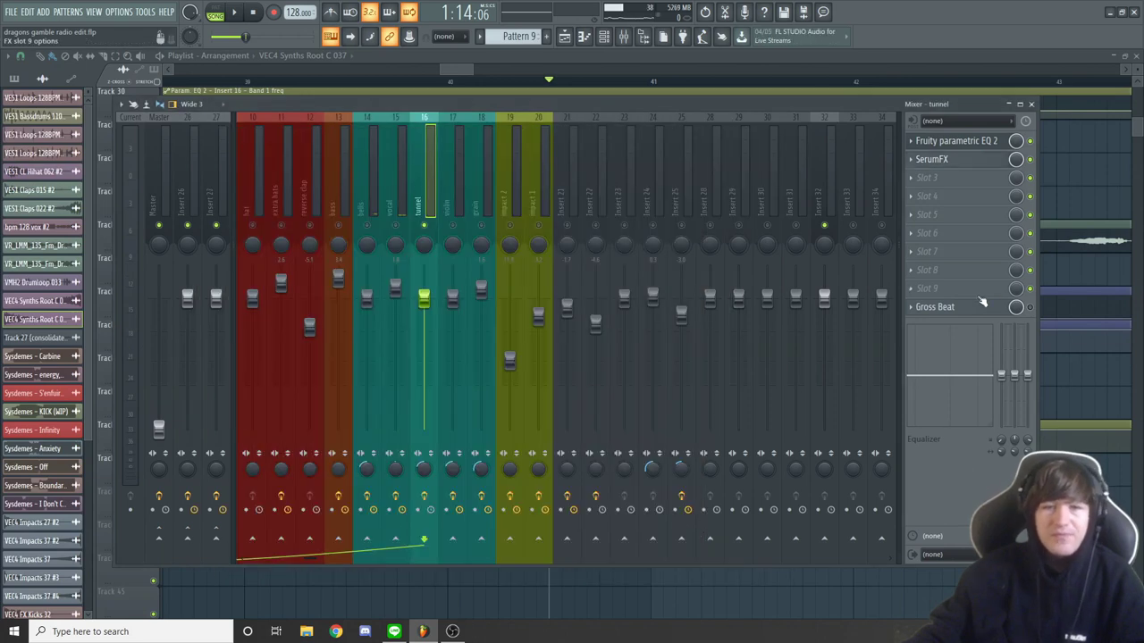
pyautogui.click(1028, 308)
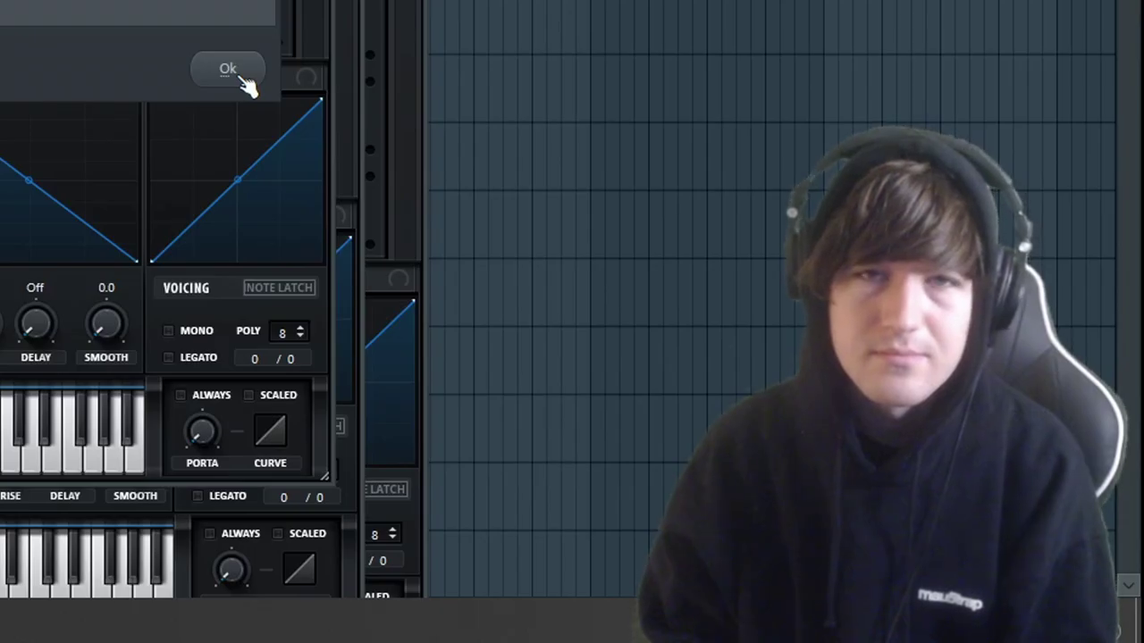
# Step: Dismiss the dialog along with all open plugin windows and set the playhead to bar 41 in the playlist
pyautogui.click(236, 73)
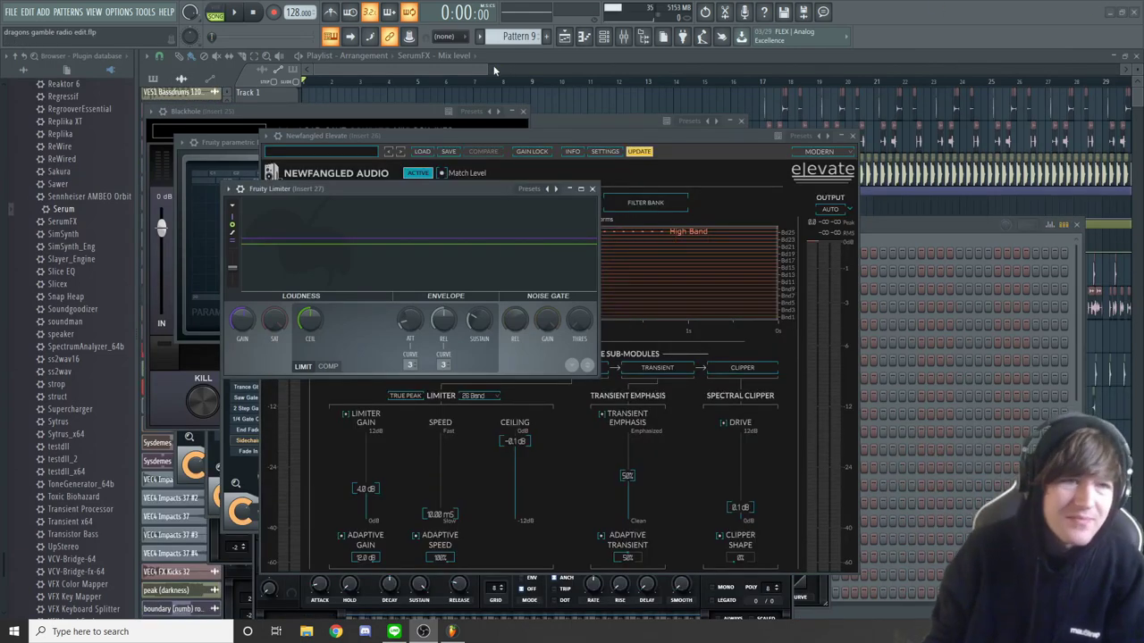
pyautogui.press('F12')
pyautogui.moveTo(494, 70); pyautogui.dragTo(566, 83)
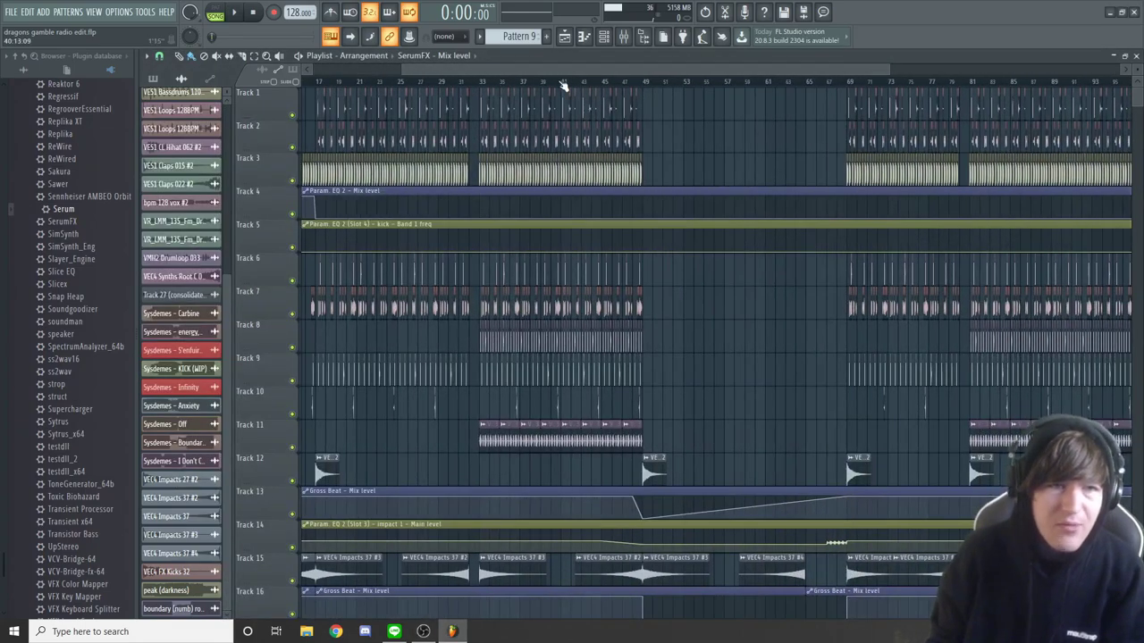
pyautogui.click(563, 81)
# Step: Check the bass track in the mixer, end the tunnel track's solo and return to the playlist
pyautogui.press('F9')
pyautogui.click(641, 197)
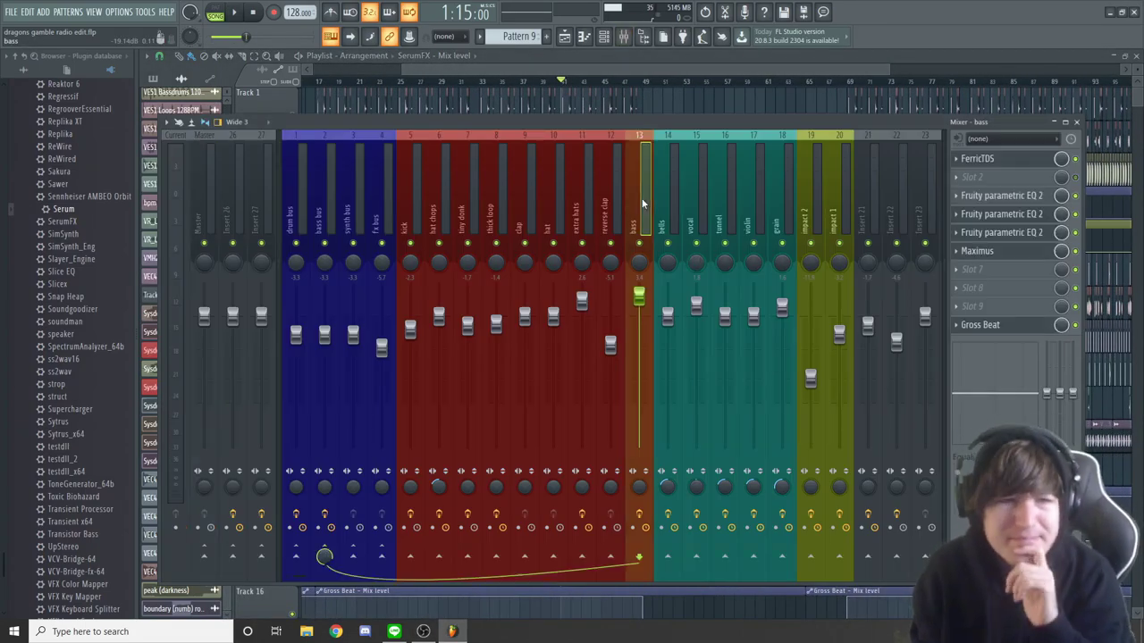
pyautogui.press('F9')
pyautogui.click(637, 43)
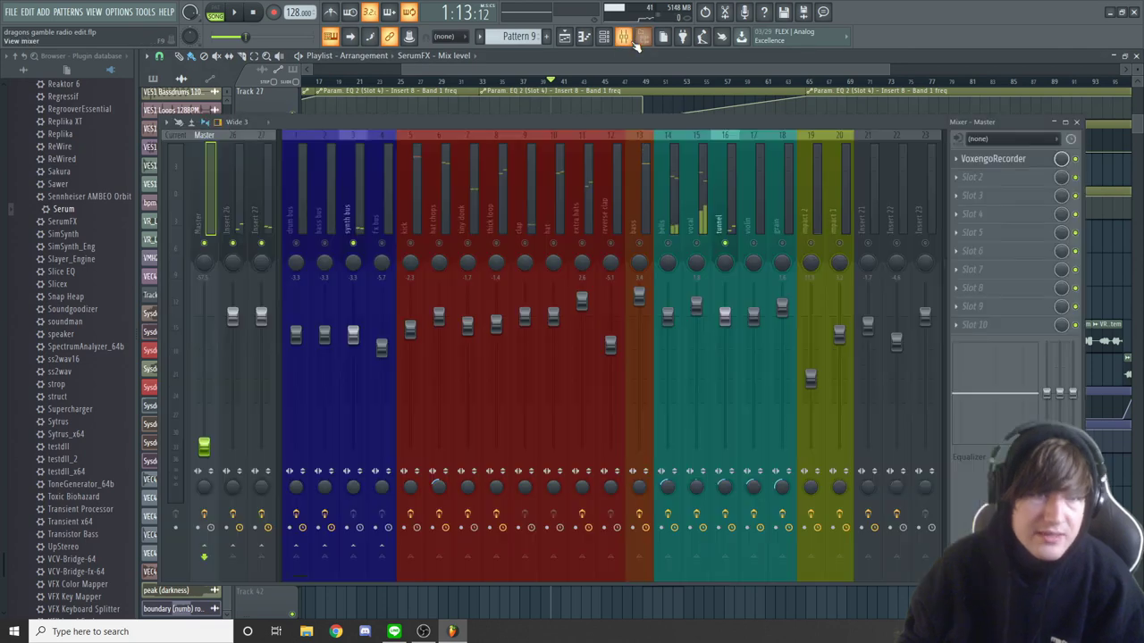
pyautogui.click(726, 245)
pyautogui.press('F9')
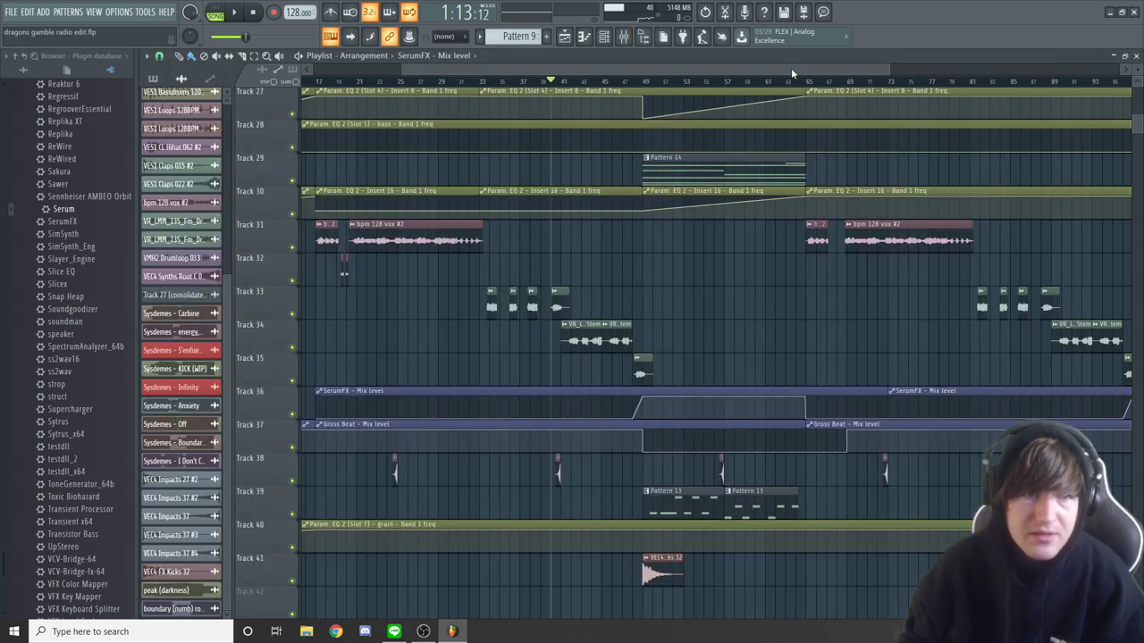
# Step: Solo the vocal mixer track and play the song from the start of the Track 31 vocal at bar 17
pyautogui.scroll(-5, 670, 303)
pyautogui.scroll(1, 664, 306)
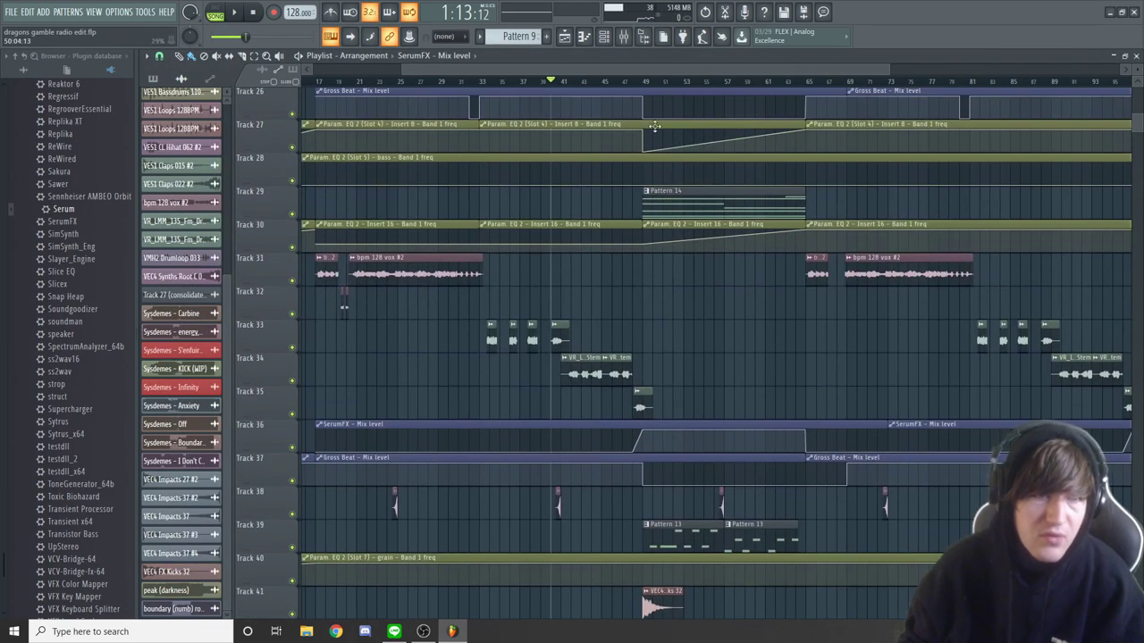
pyautogui.hscroll(-3, 550, 81)
pyautogui.moveTo(814, 72); pyautogui.dragTo(755, 71)
pyautogui.press('F9')
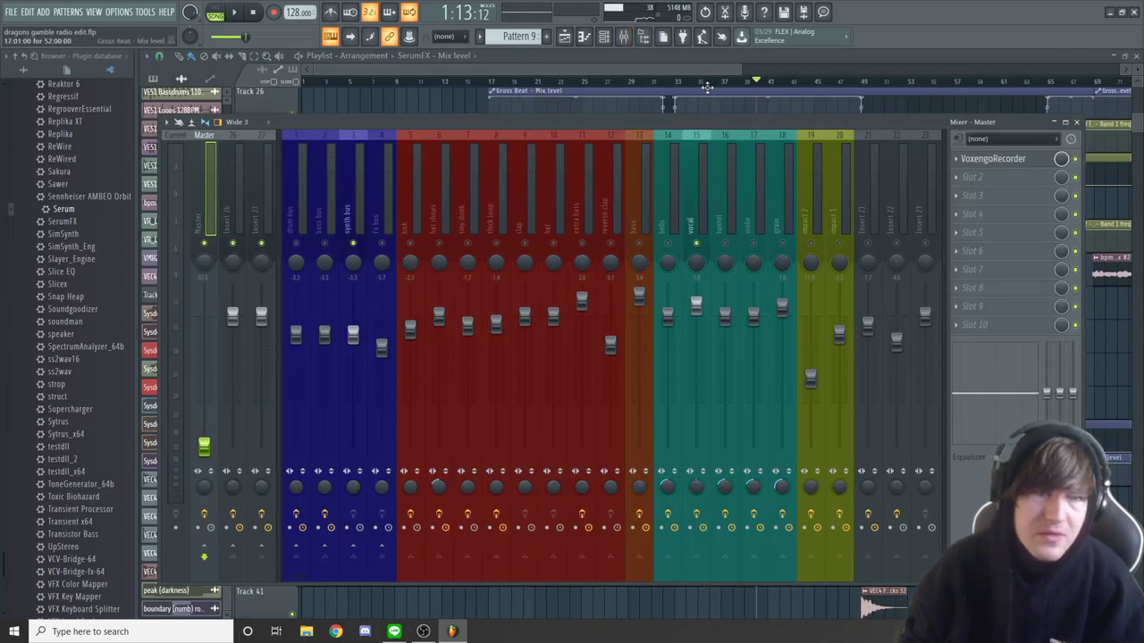
pyautogui.press('F9')
pyautogui.click(498, 81)
pyautogui.press('space')
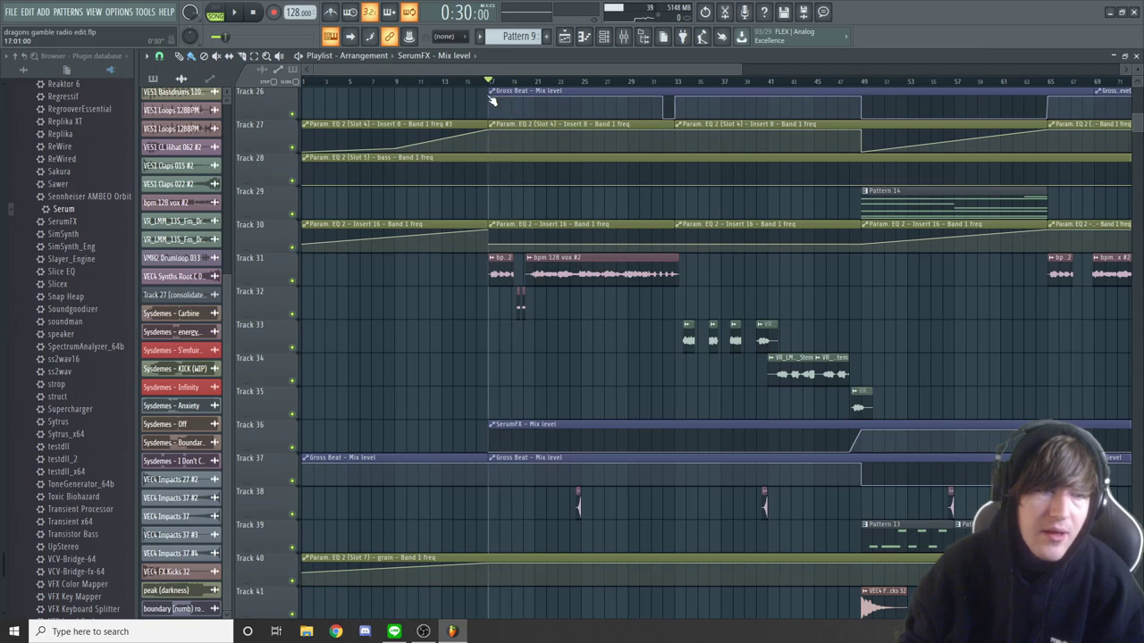
pyautogui.moveTo(738, 67); pyautogui.dragTo(511, 87)
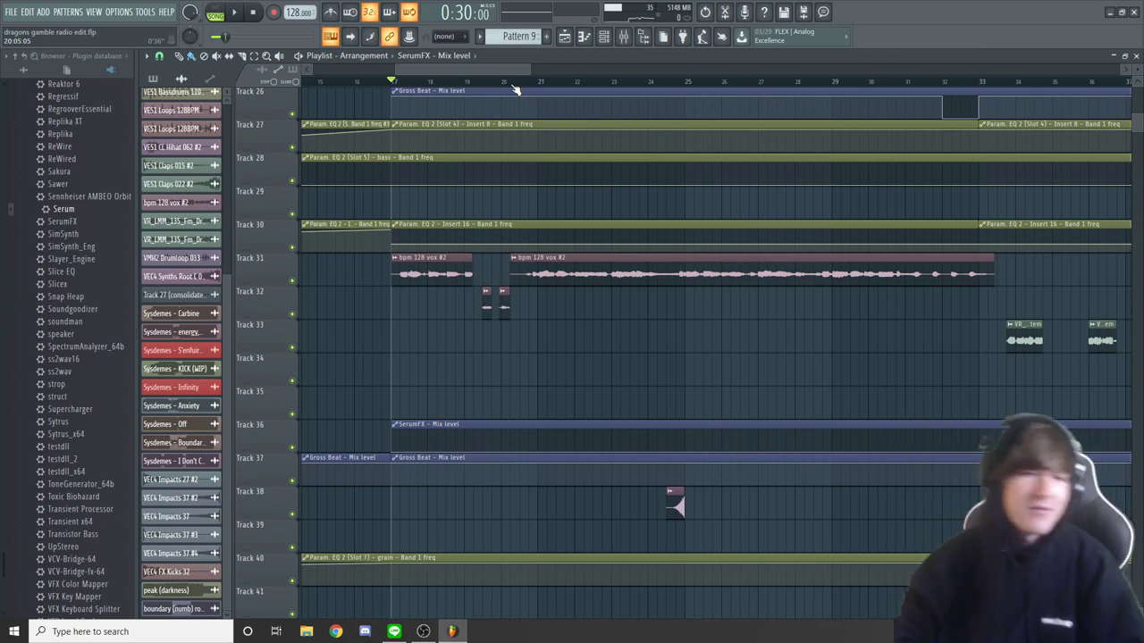
pyautogui.moveTo(535, 69); pyautogui.dragTo(590, 69)
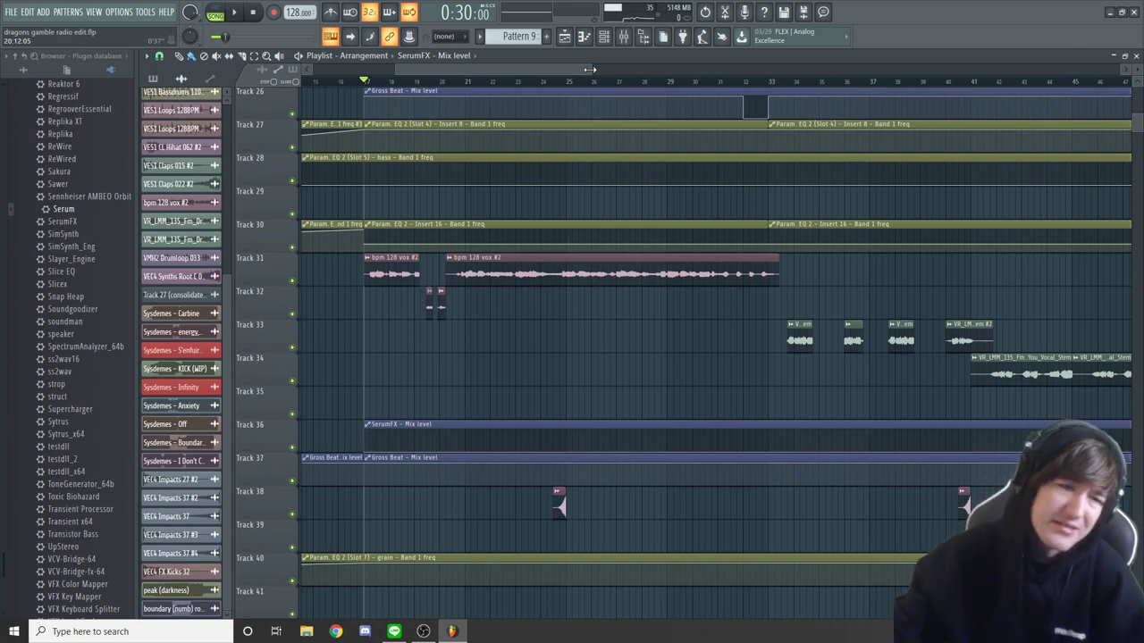
pyautogui.moveTo(589, 68)
pyautogui.mouseDown()
pyautogui.moveTo(666, 68)
pyautogui.moveTo(608, 68)
pyautogui.mouseUp()
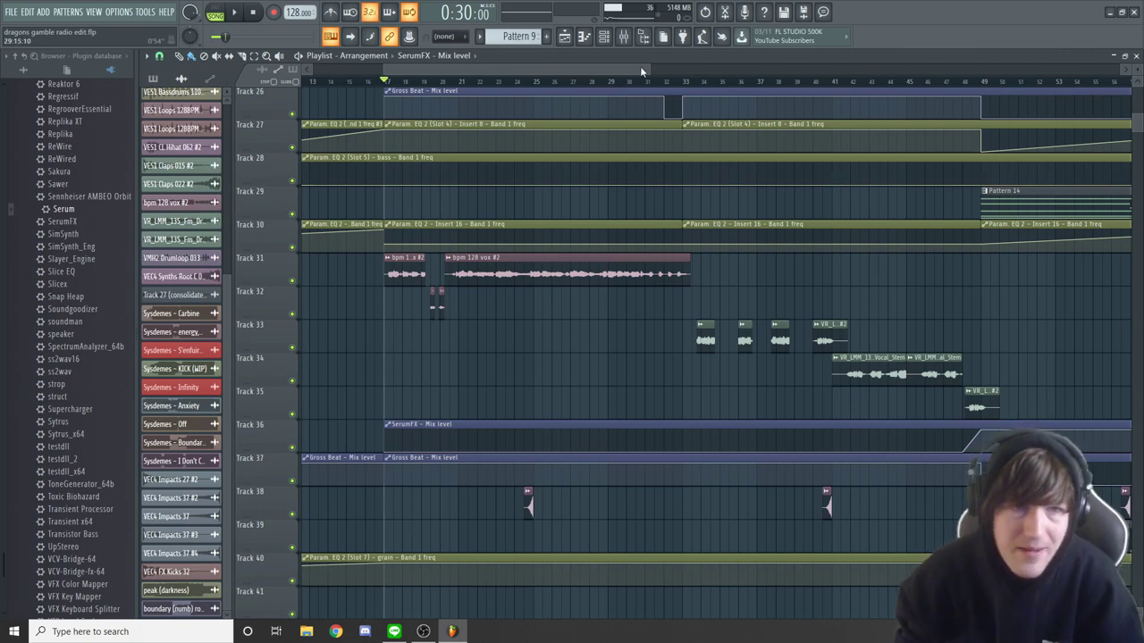
pyautogui.moveTo(642, 70); pyautogui.dragTo(516, 68)
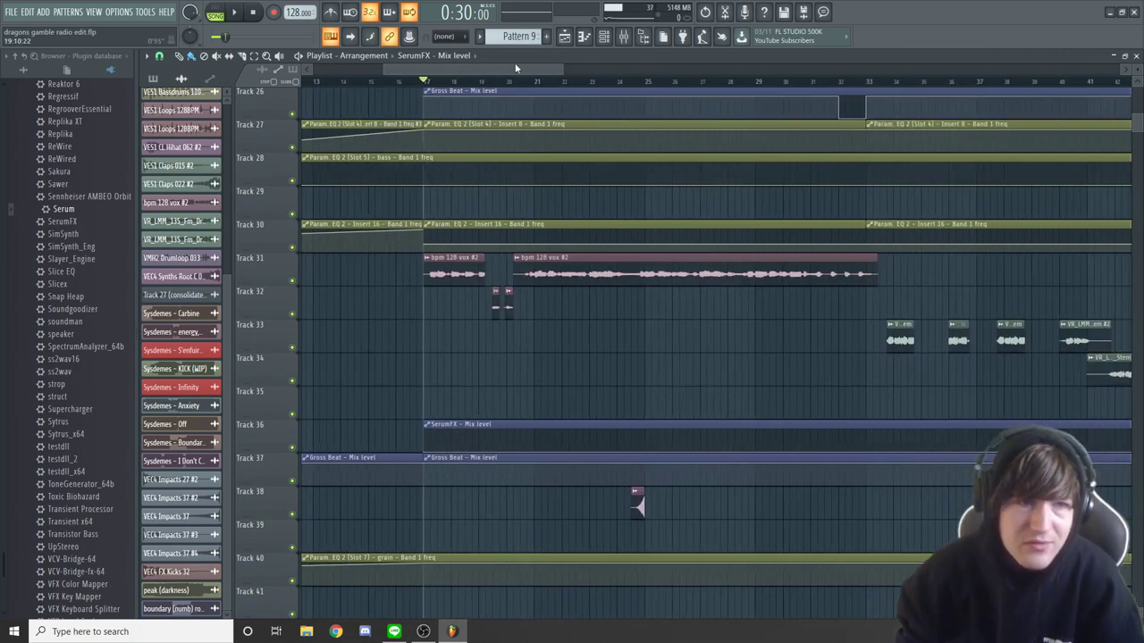
# Step: Preview the vocal briefly from bar 17, then select the vocal mixer track and disable its Gross Beat
pyautogui.click(623, 35)
pyautogui.press('space')
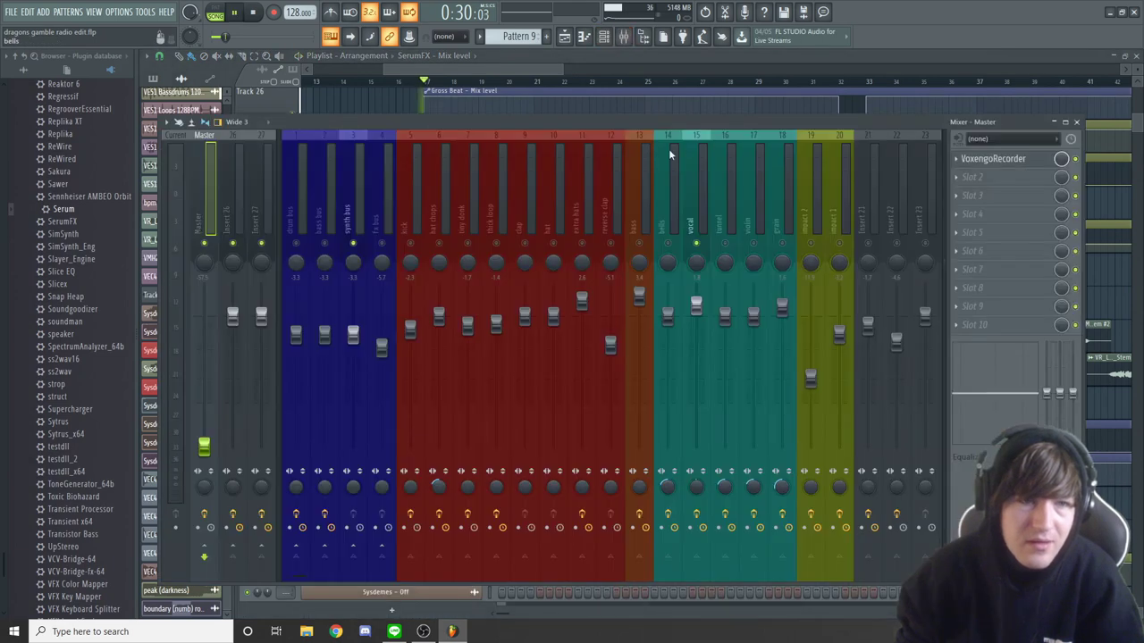
pyautogui.click(624, 36)
pyautogui.press('space')
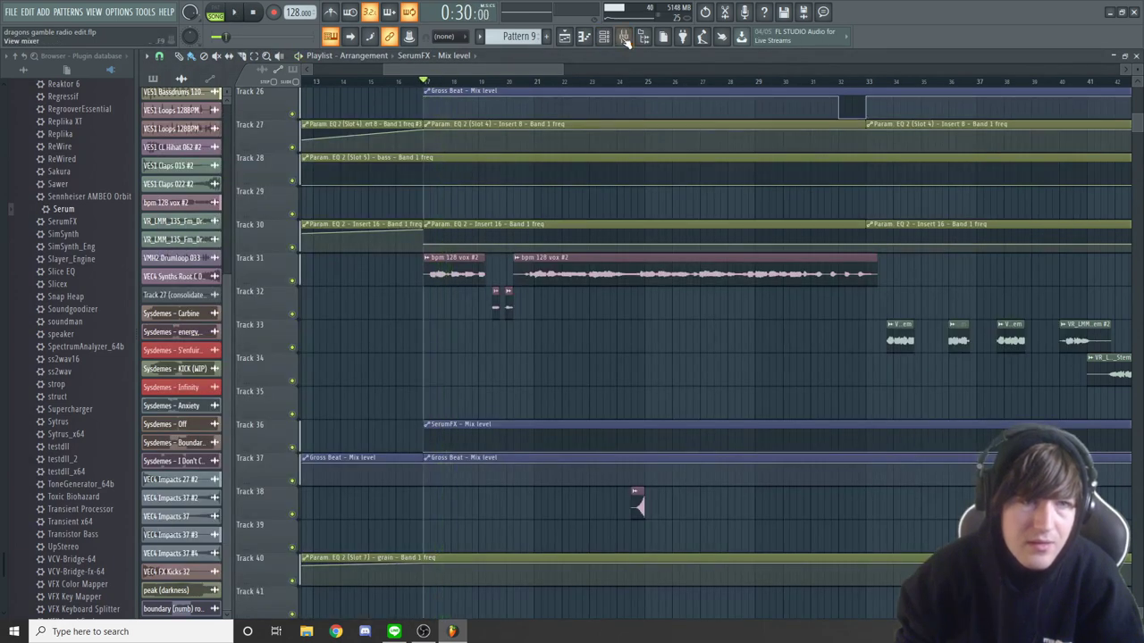
pyautogui.click(624, 36)
pyautogui.click(696, 385)
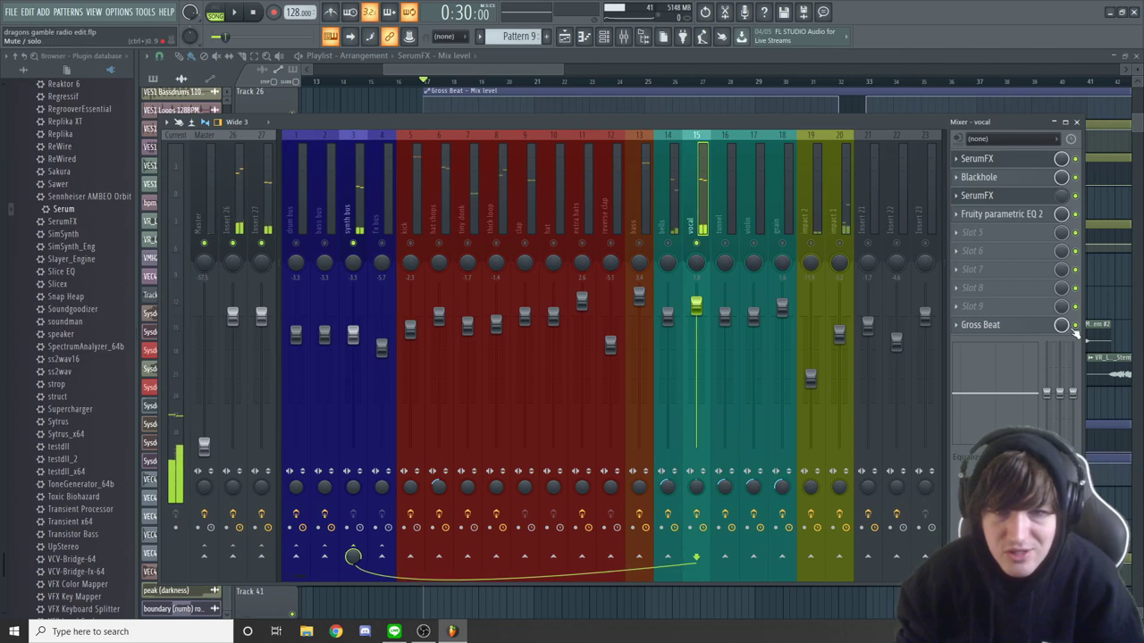
# Step: Listen to the soloed vocal from bar 17 to bar 32 while following its clips in the playlist
pyautogui.click(554, 67)
pyautogui.press('space')
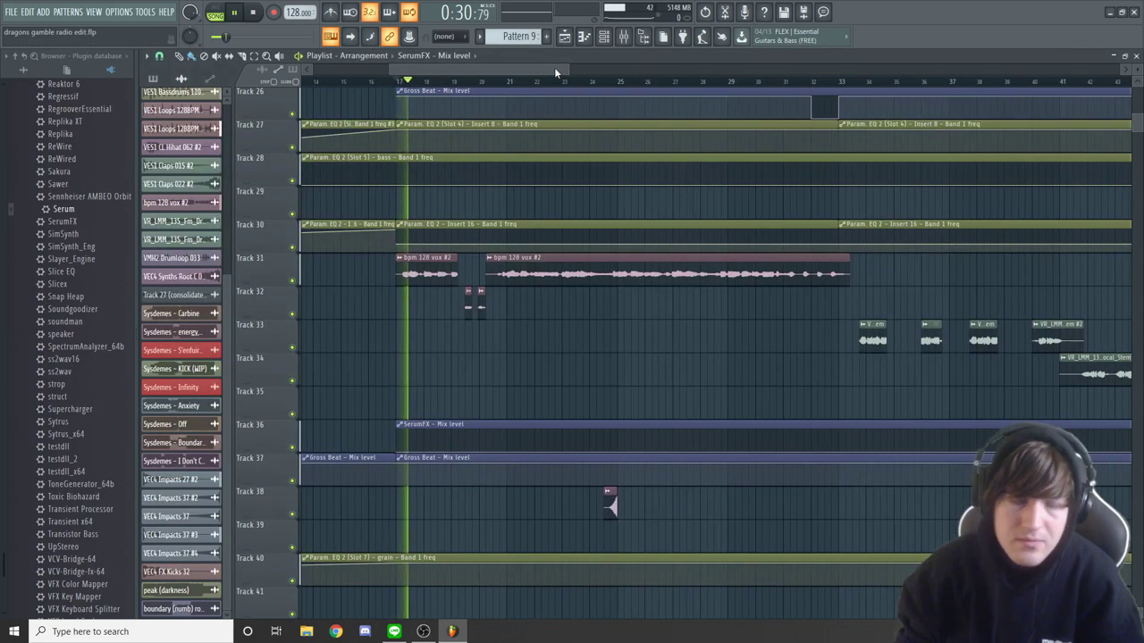
pyautogui.moveTo(566, 68); pyautogui.dragTo(487, 74)
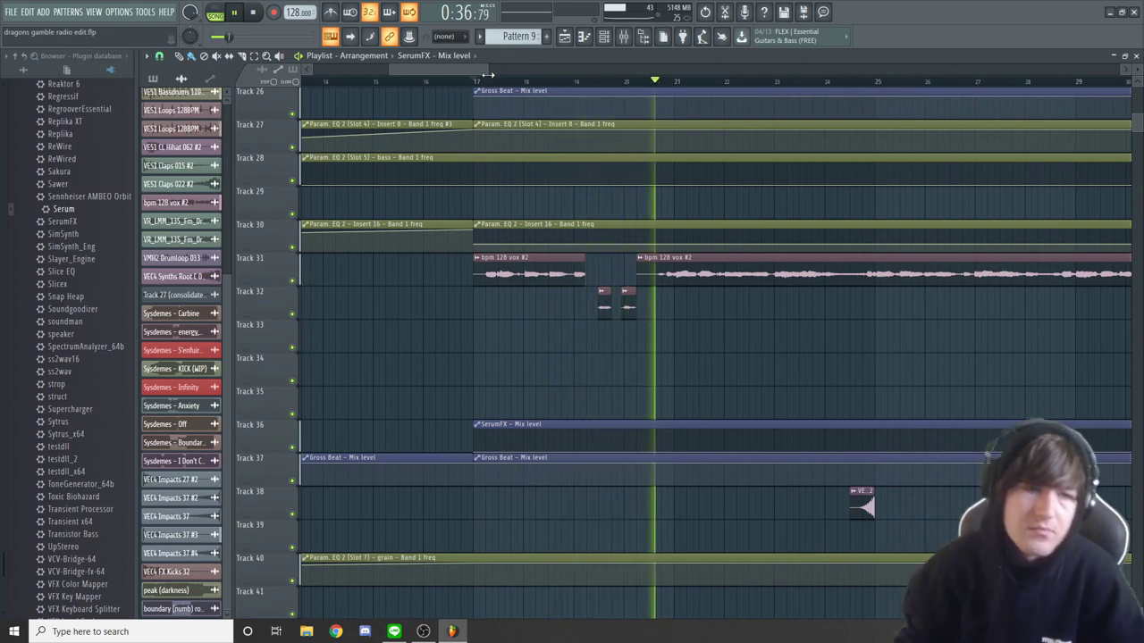
pyautogui.hscroll(3, 486, 72)
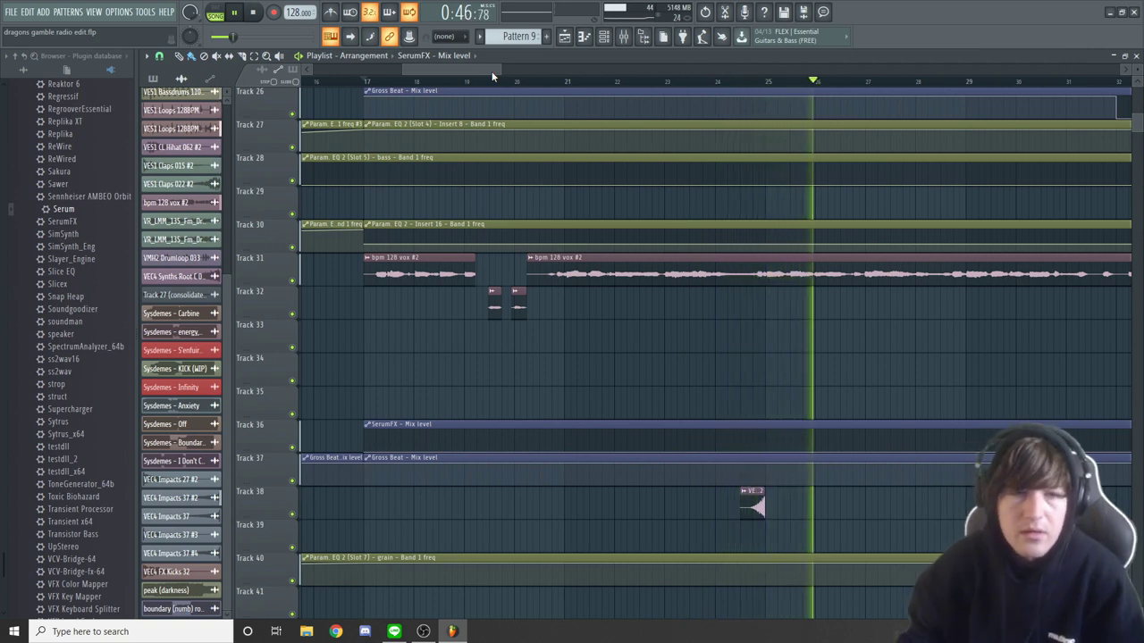
pyautogui.moveTo(483, 66); pyautogui.dragTo(519, 81)
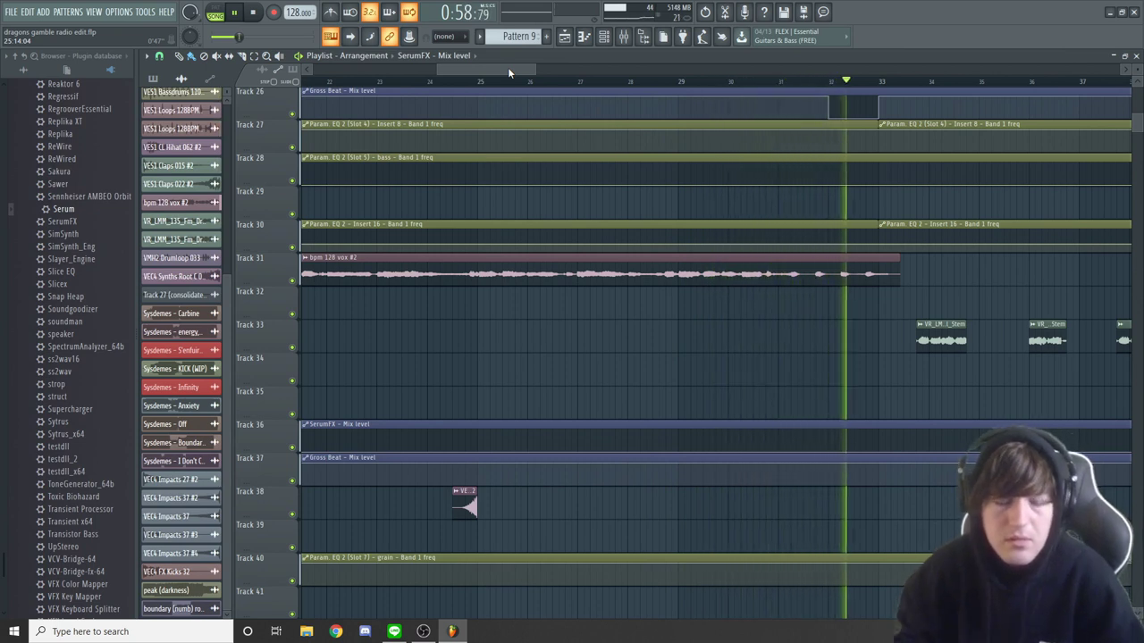
pyautogui.press('space')
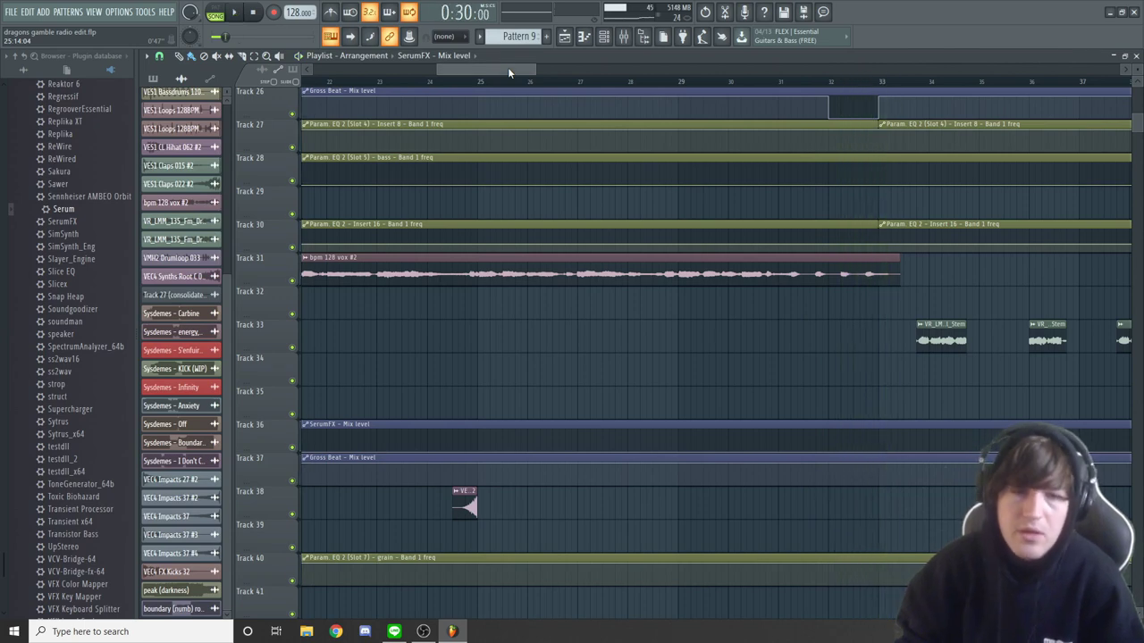
# Step: Open the first SerumFX on the vocal mixer track and examine its chorus and delay settings
pyautogui.moveTo(428, 68); pyautogui.dragTo(514, 83)
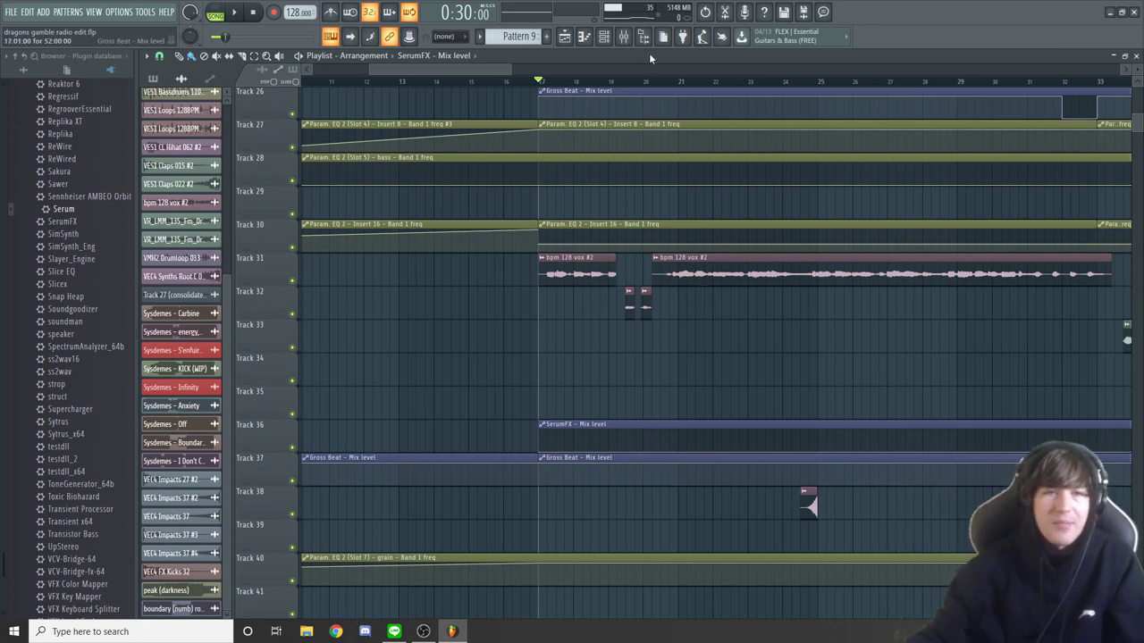
pyautogui.click(623, 36)
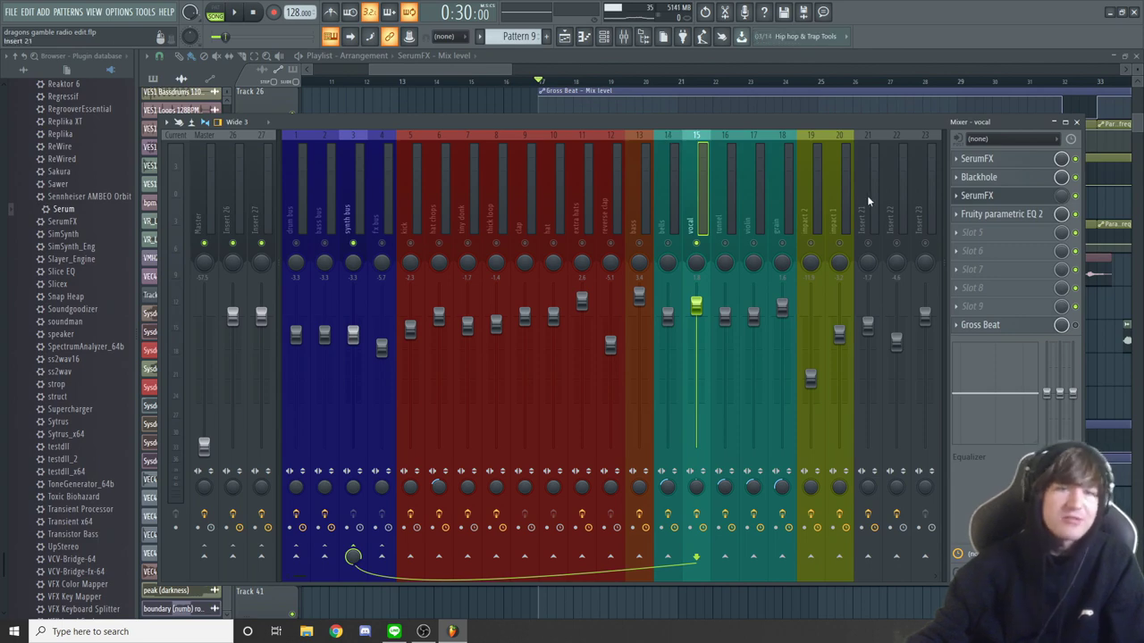
pyautogui.click(1001, 159)
pyautogui.moveTo(604, 126); pyautogui.dragTo(724, 102)
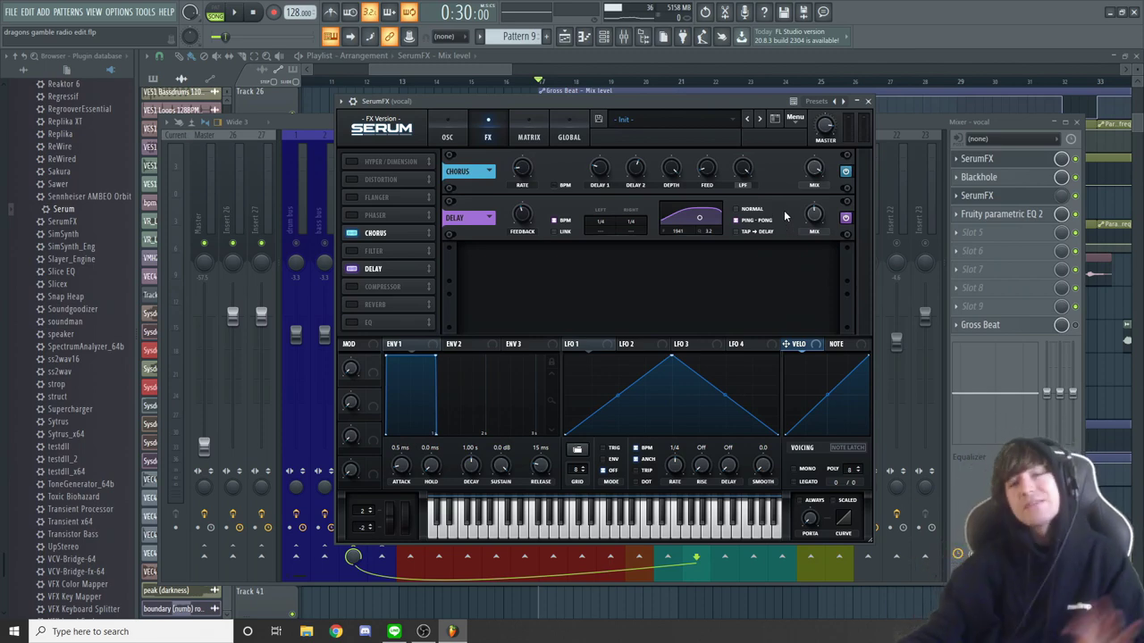
# Step: Play the song from bar 17 while watching the vocal track's levels in the mixer
pyautogui.click(494, 89)
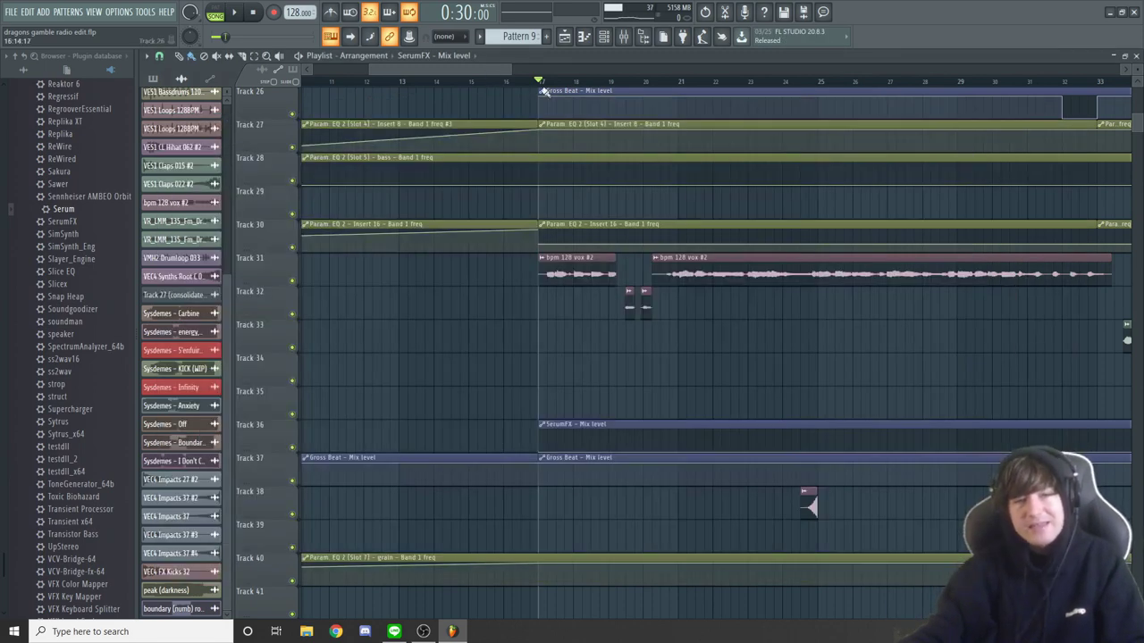
pyautogui.press('space')
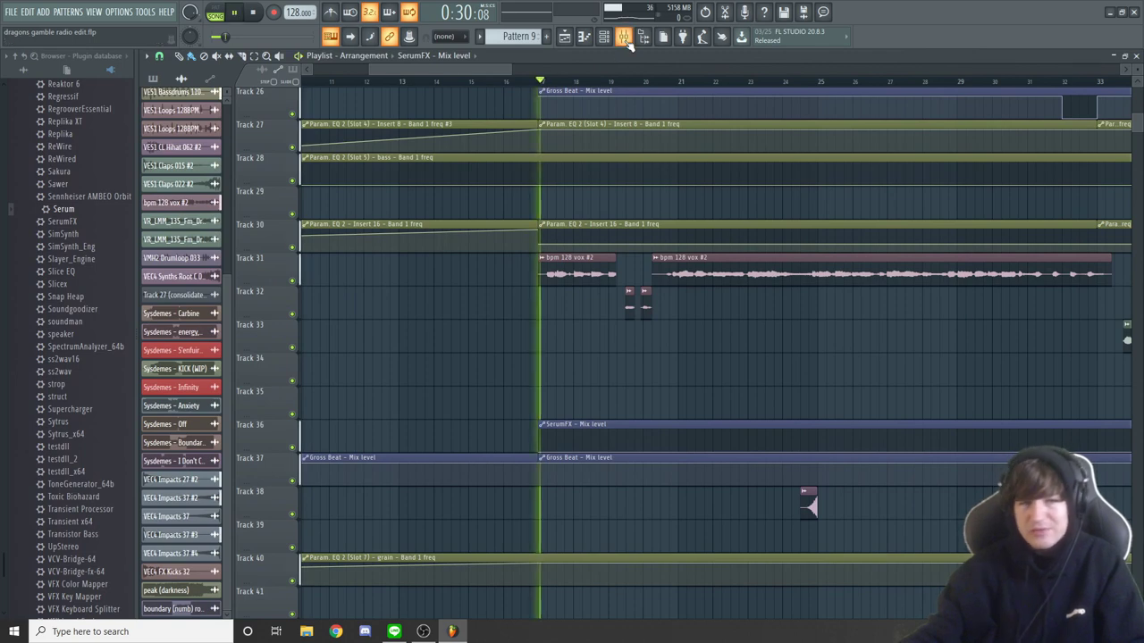
pyautogui.click(623, 36)
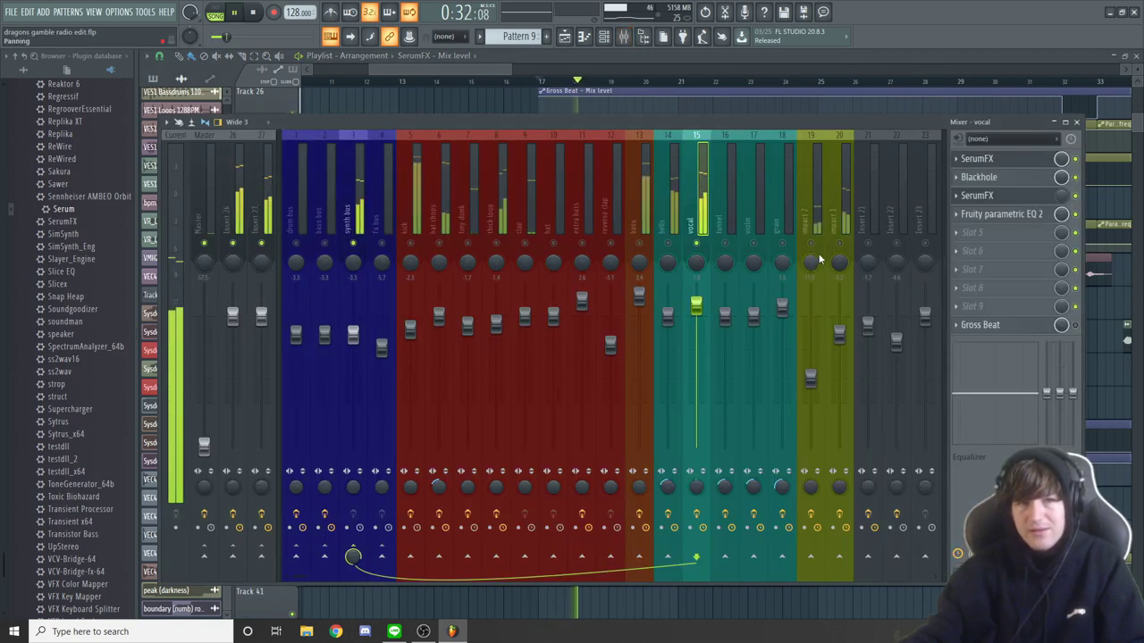
pyautogui.press('space')
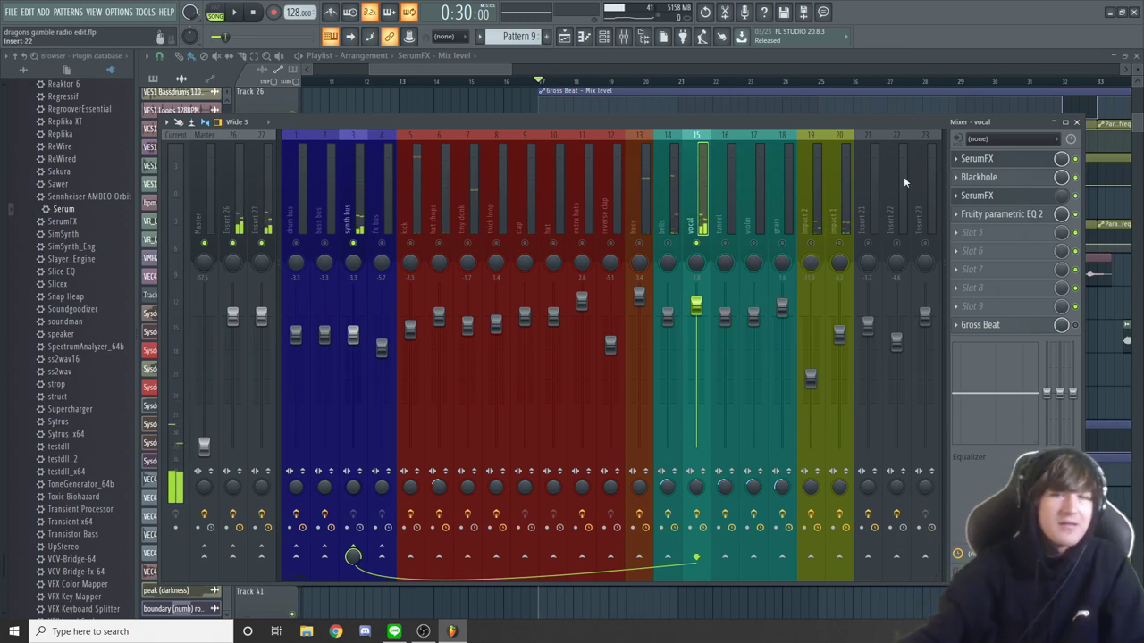
# Step: Open the first SerumFX on the vocal track and play the song from bar 17 with its chorus switched off
pyautogui.click(993, 159)
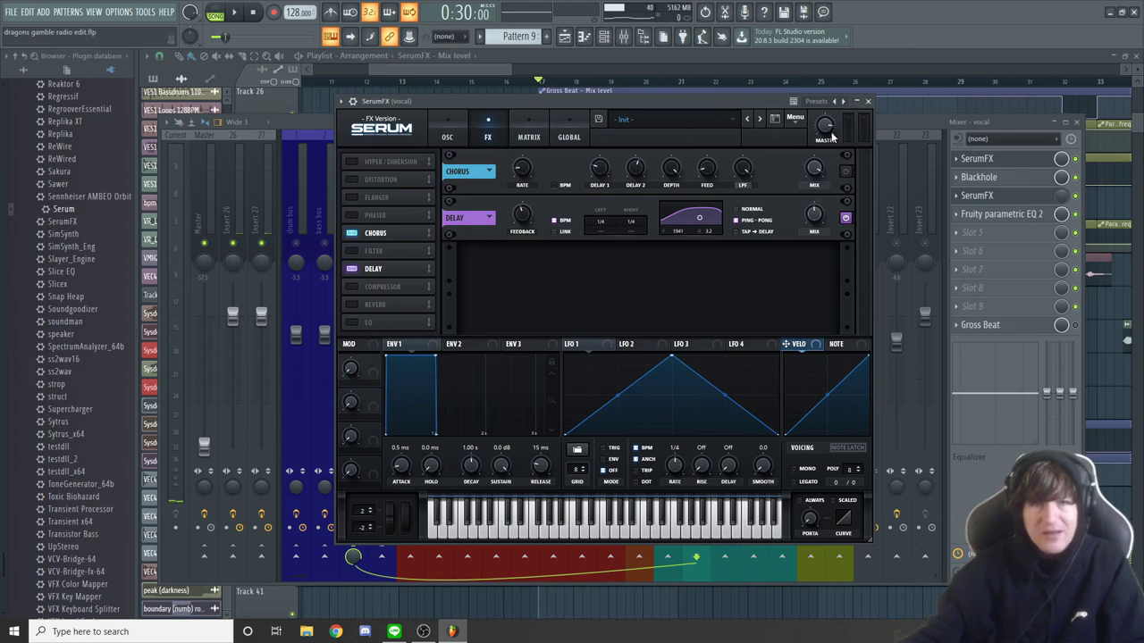
pyautogui.moveTo(748, 98); pyautogui.dragTo(740, 122)
pyautogui.press('space')
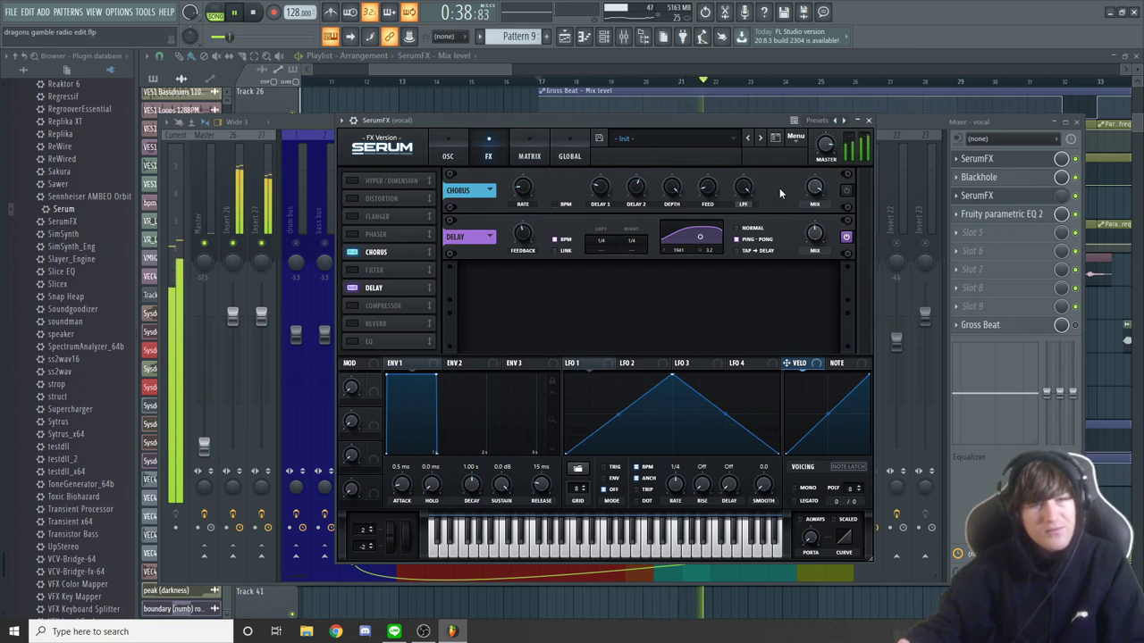
pyautogui.press('space')
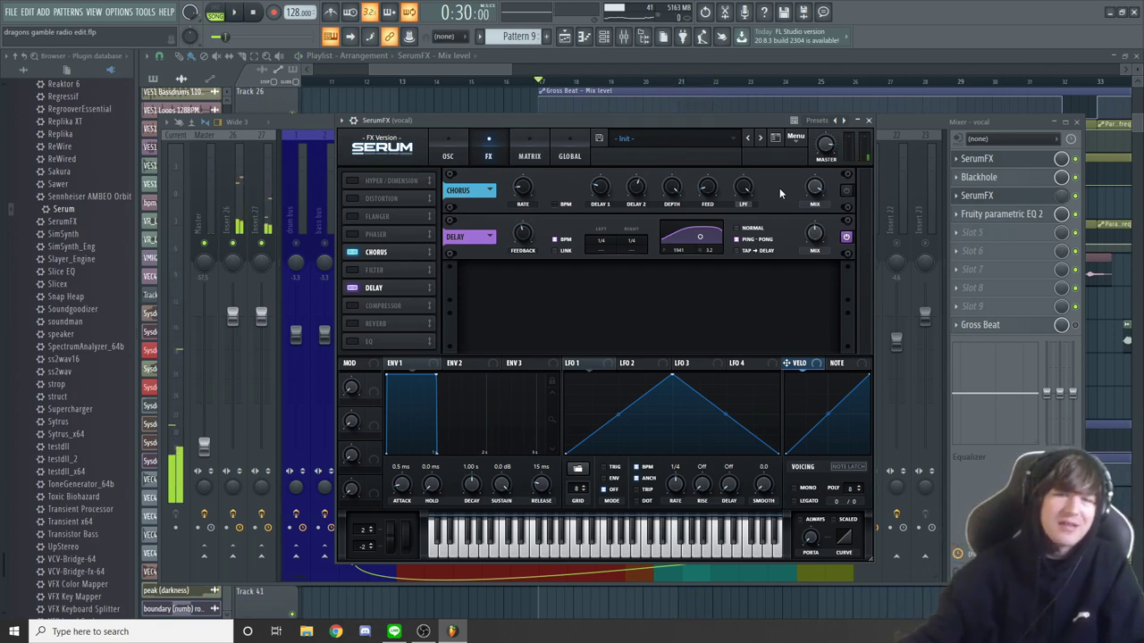
# Step: Play the song briefly from bar 17 in the playlist, then reopen the vocal's first SerumFX and switch its chorus on
pyautogui.click(492, 67)
pyautogui.press('space')
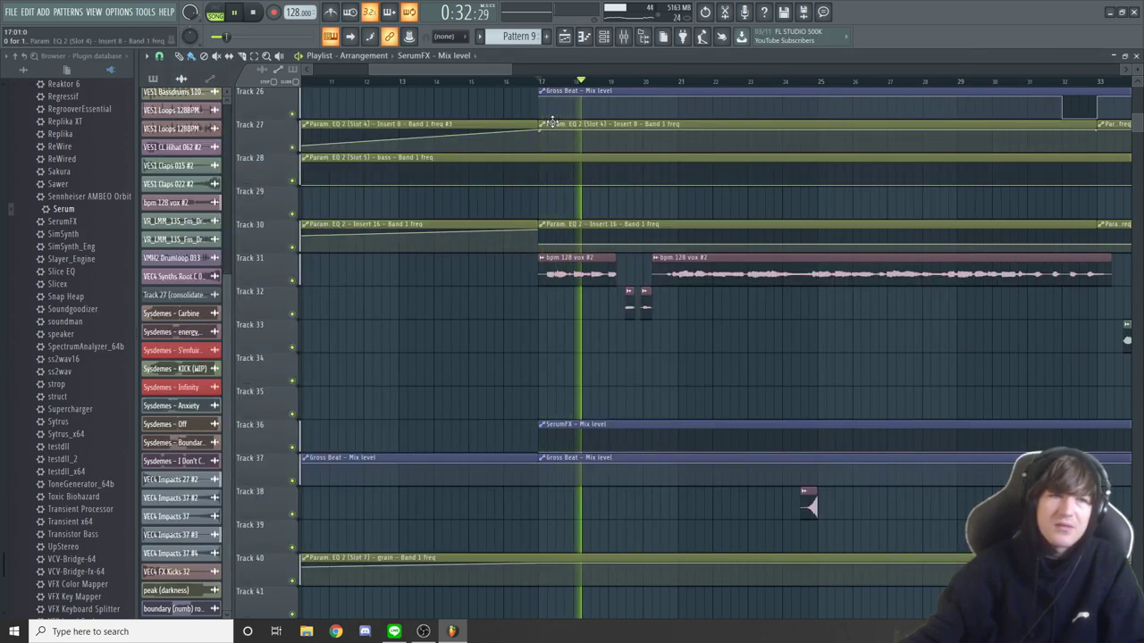
pyautogui.press('space')
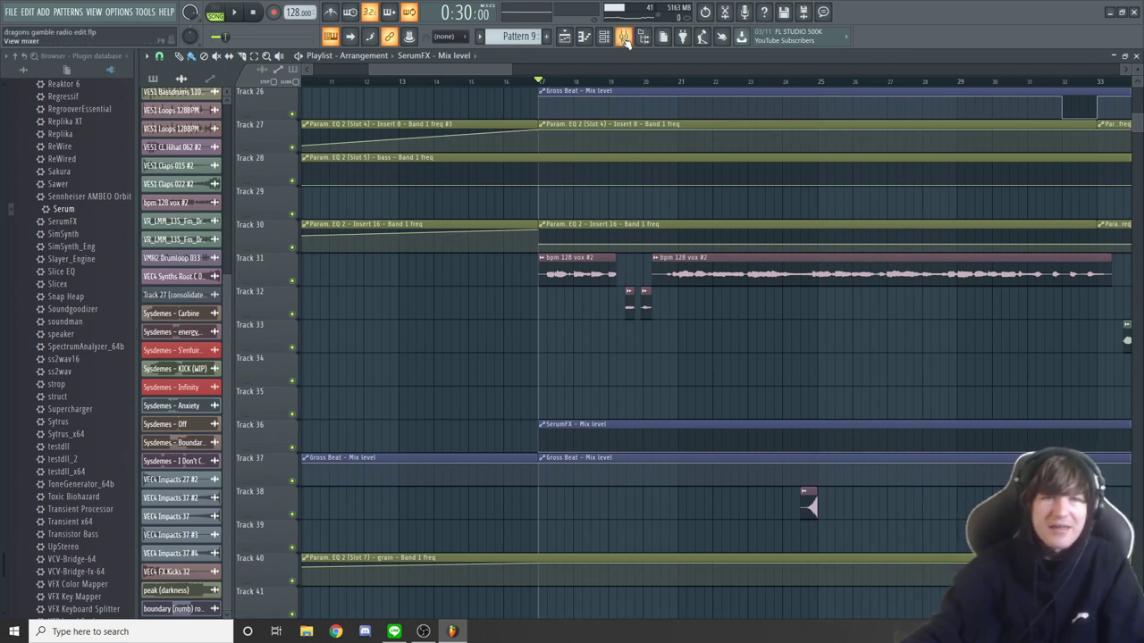
pyautogui.click(624, 37)
pyautogui.click(1005, 158)
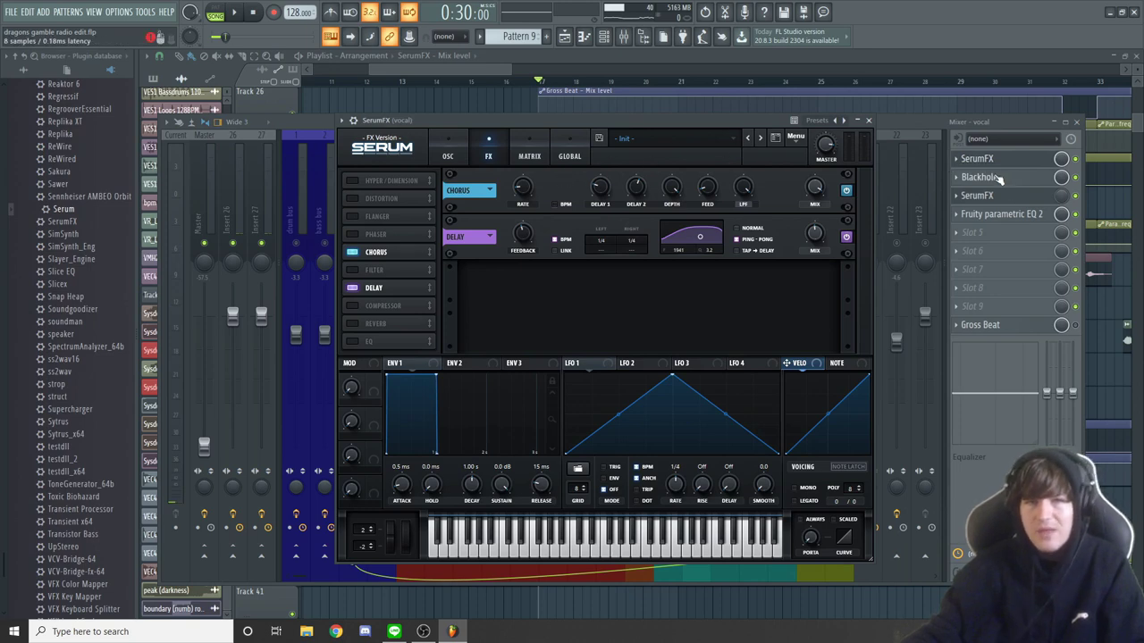
# Step: Open the Blackhole reverb on the vocal track, examine its settings, and close it
pyautogui.click(1000, 179)
pyautogui.moveTo(434, 140); pyautogui.dragTo(527, 143)
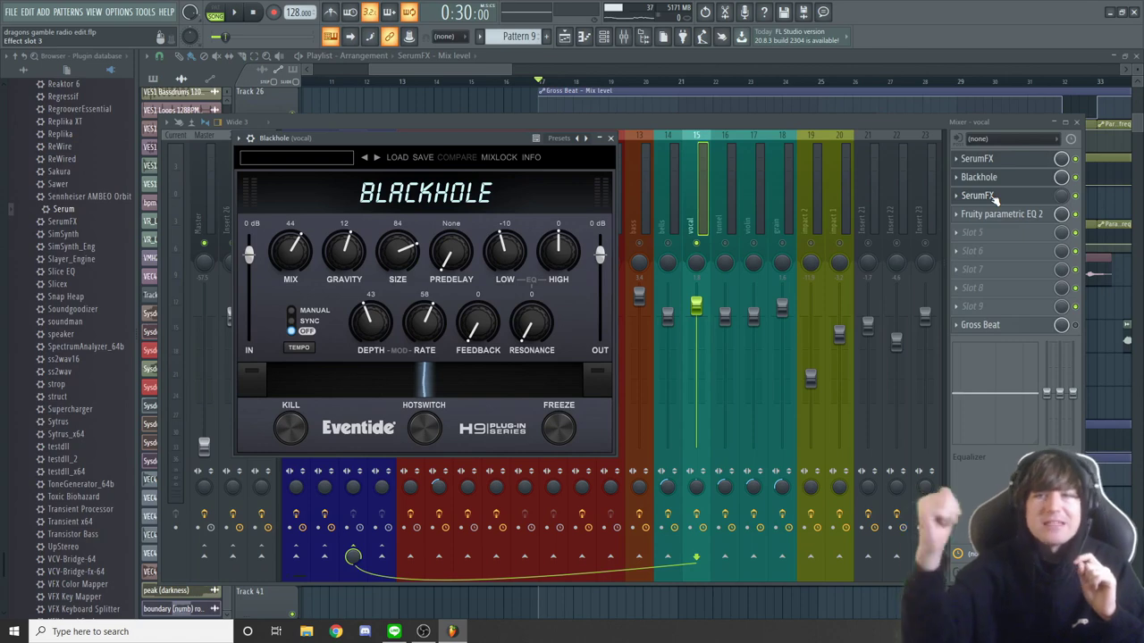
pyautogui.press('Escape')
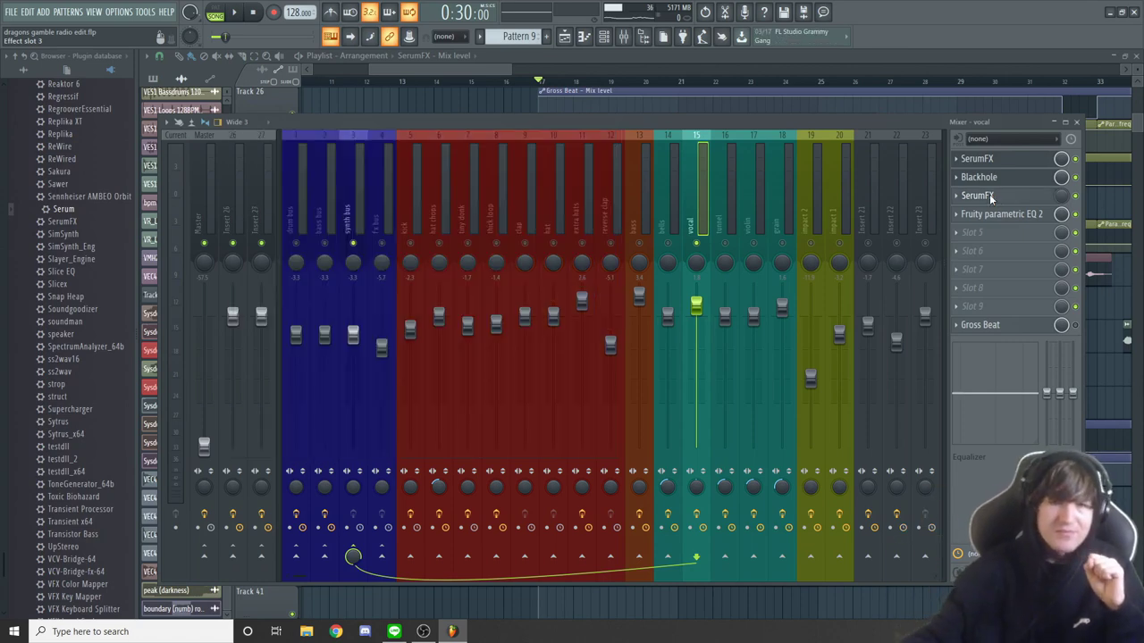
# Step: Examine the second SerumFX's delay, the Fruity parametric EQ 2 curve, and the Gross Beat slot on the vocal track
pyautogui.click(983, 195)
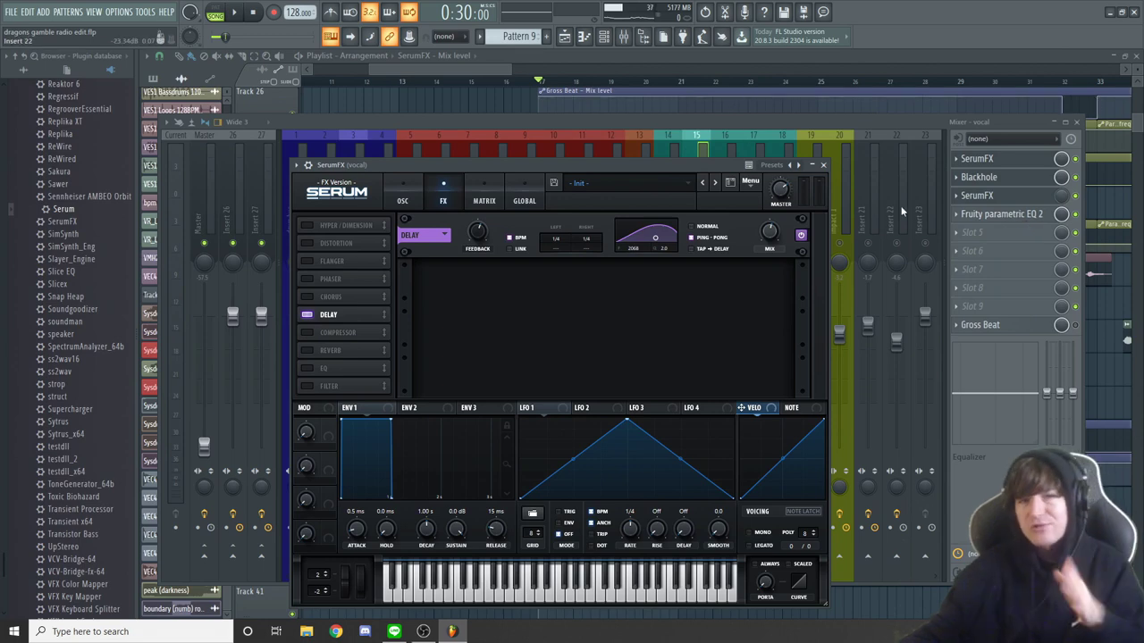
pyautogui.click(977, 223)
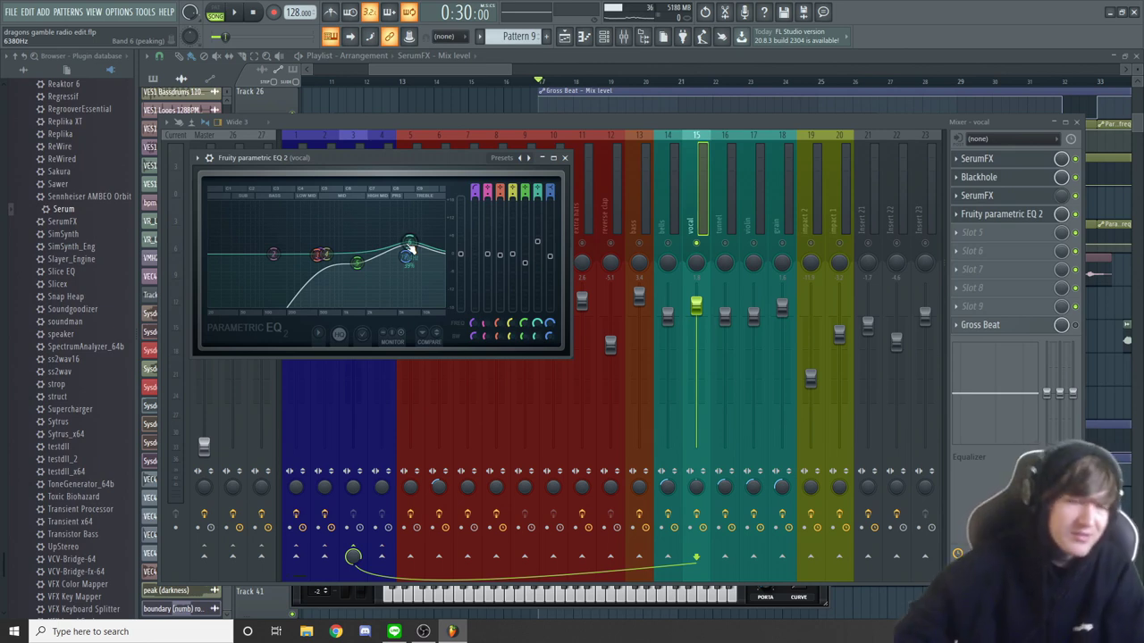
pyautogui.click(1076, 325)
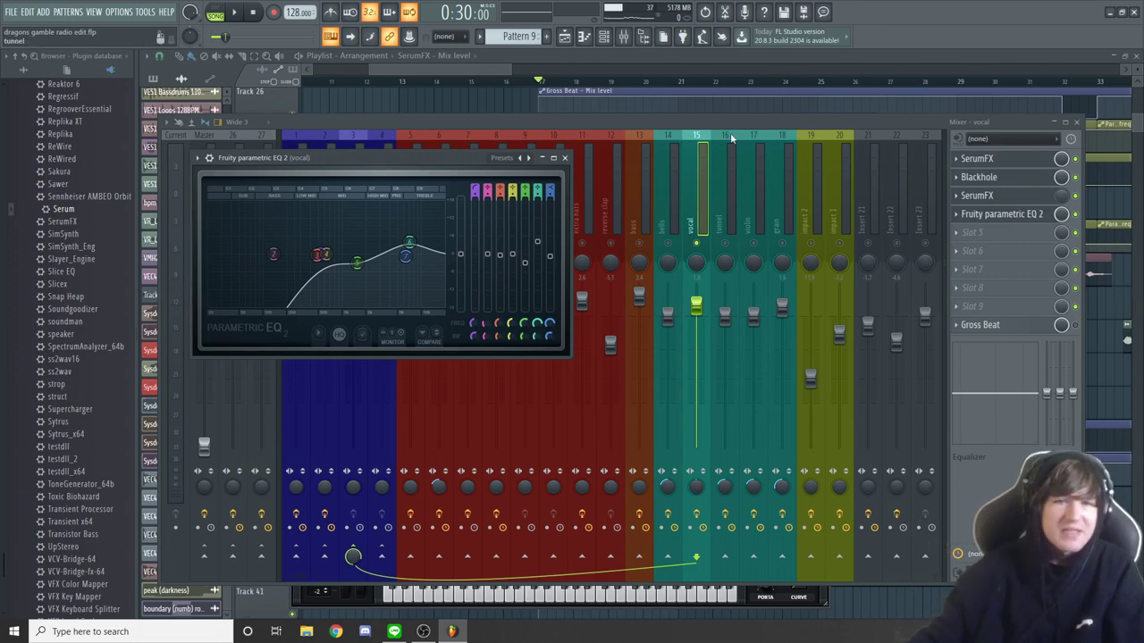
# Step: Play the song from just before bar 19 in the playlist to hear the end of the first vocal clip
pyautogui.click(461, 69)
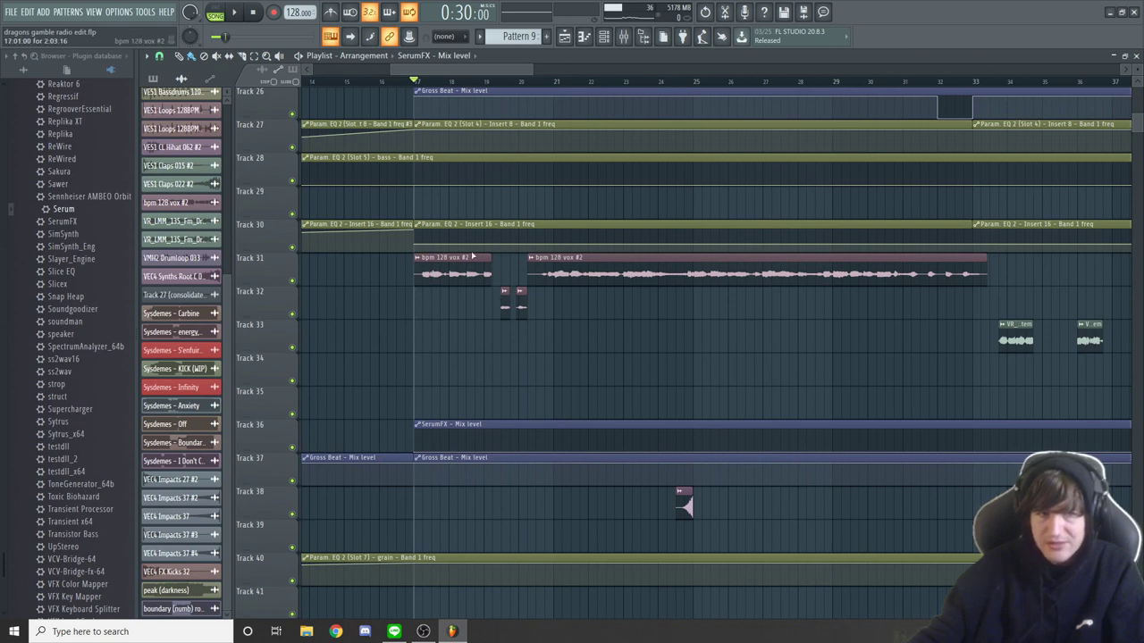
pyautogui.click(478, 82)
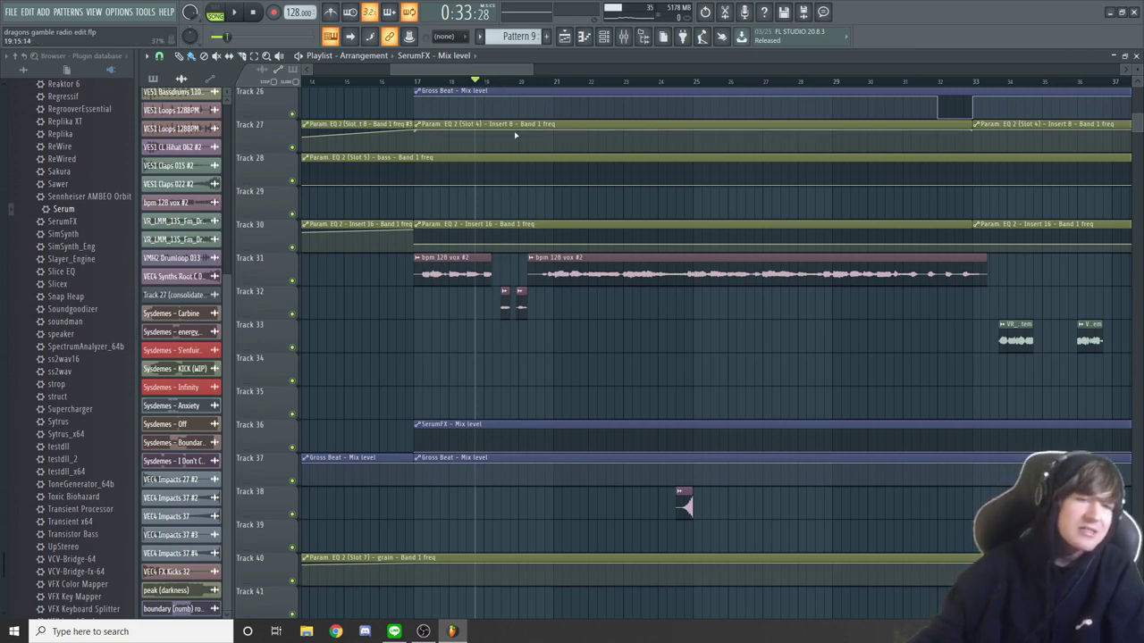
pyautogui.press('space')
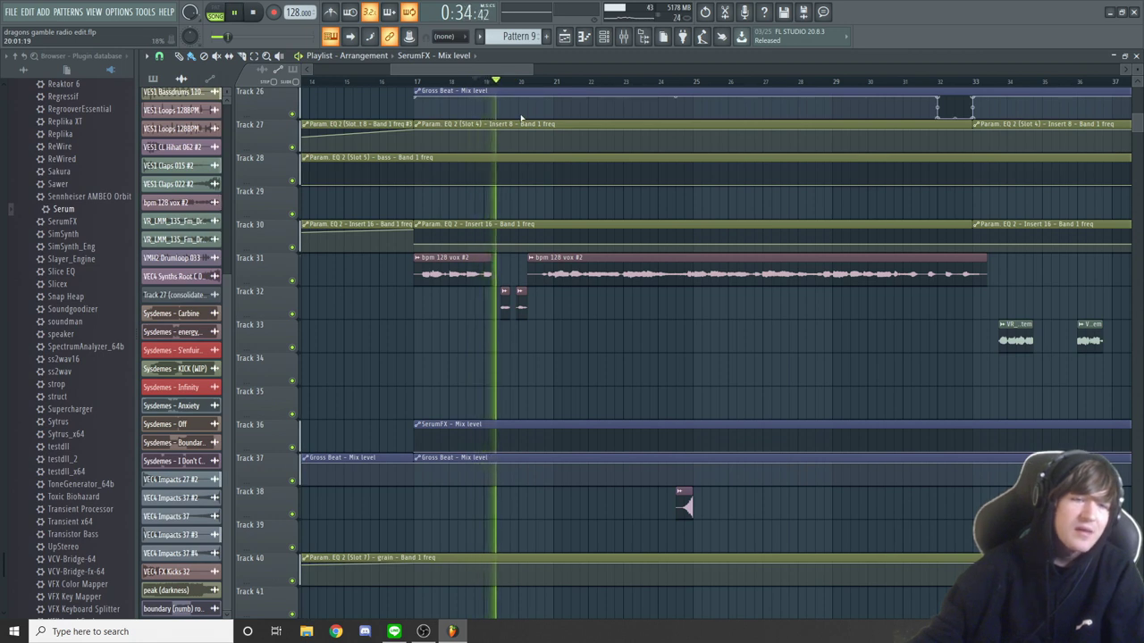
pyautogui.press('space')
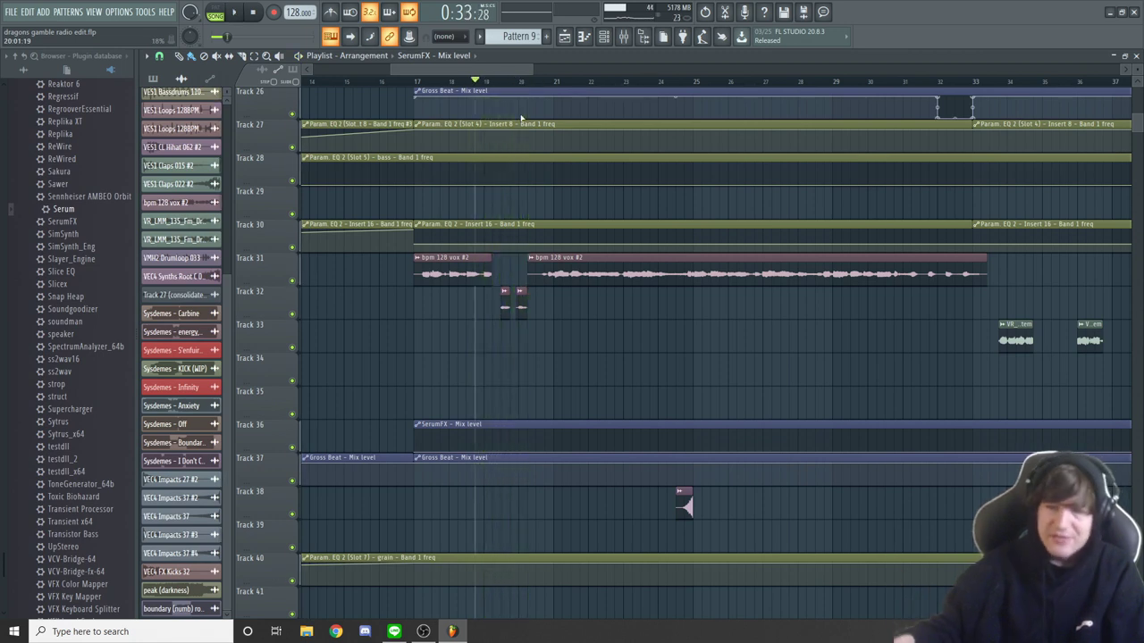
# Step: Set the playback position to bar 33 and examine the drum, bass and vocal stem clips between bars 33 and 49
pyautogui.moveTo(495, 70); pyautogui.dragTo(687, 87)
pyautogui.click(513, 83)
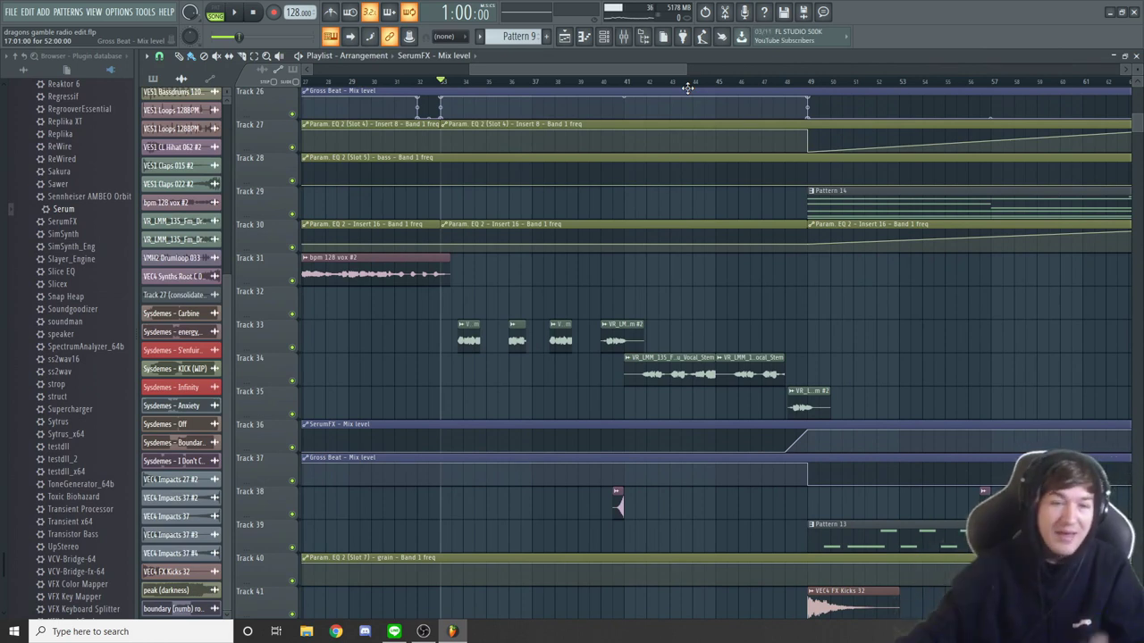
pyautogui.moveTo(689, 84); pyautogui.dragTo(654, 67)
pyautogui.scroll(8, 688, 251)
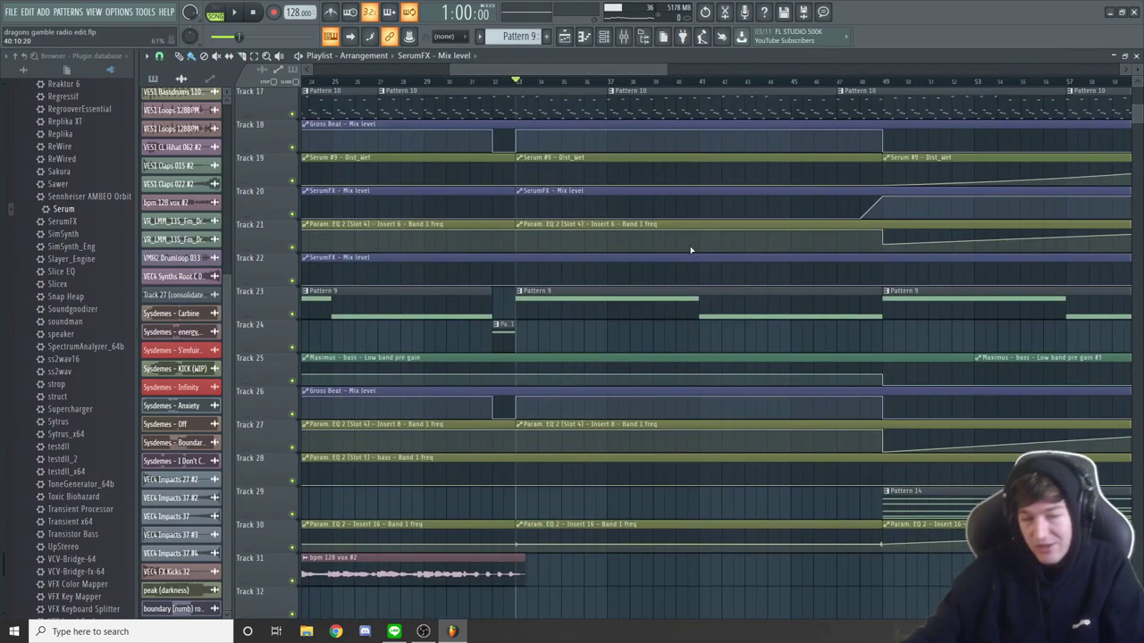
pyautogui.scroll(2, 691, 250)
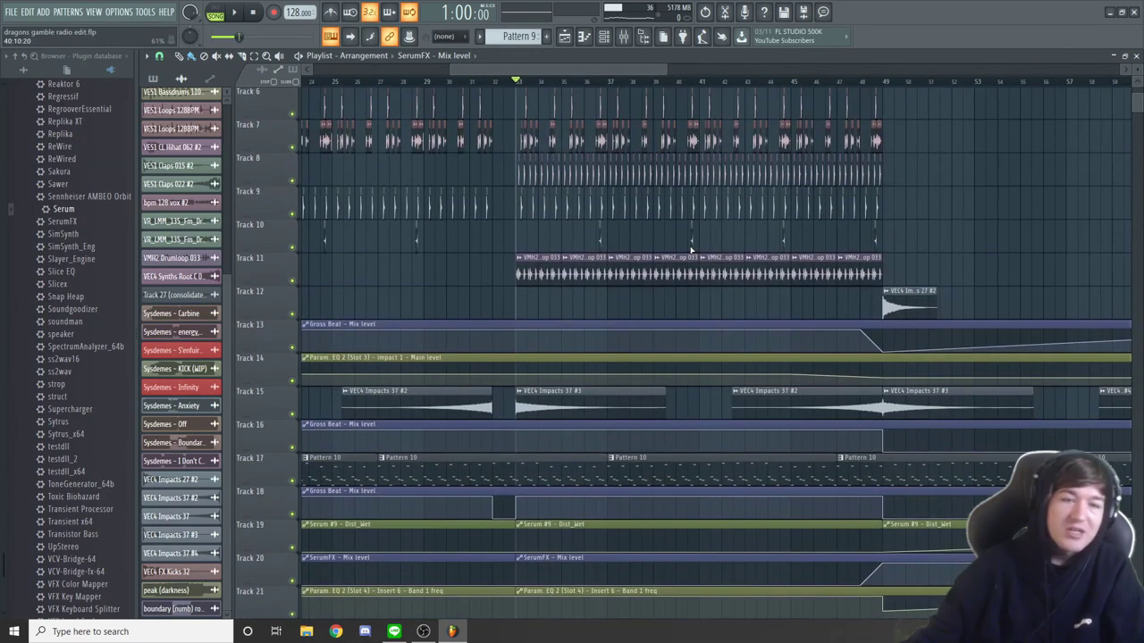
pyautogui.scroll(-5, 691, 250)
pyautogui.scroll(-5, 691, 251)
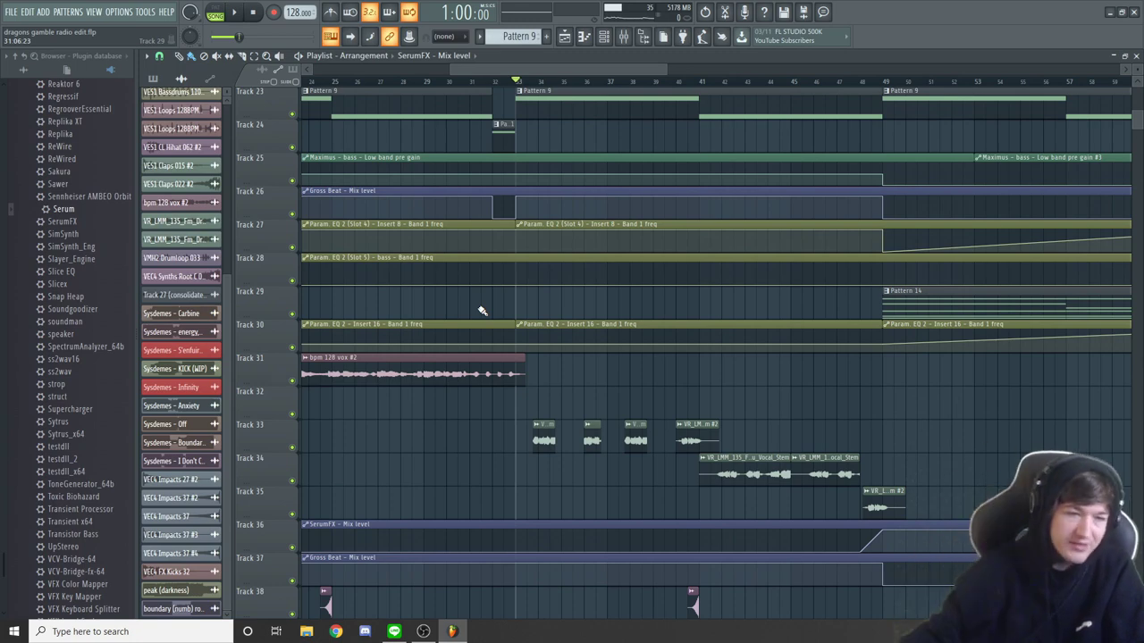
pyautogui.scroll(-2, 550, 373)
pyautogui.keyDown('ctrl'); pyautogui.scroll(4, 534, 368); pyautogui.keyUp('ctrl')
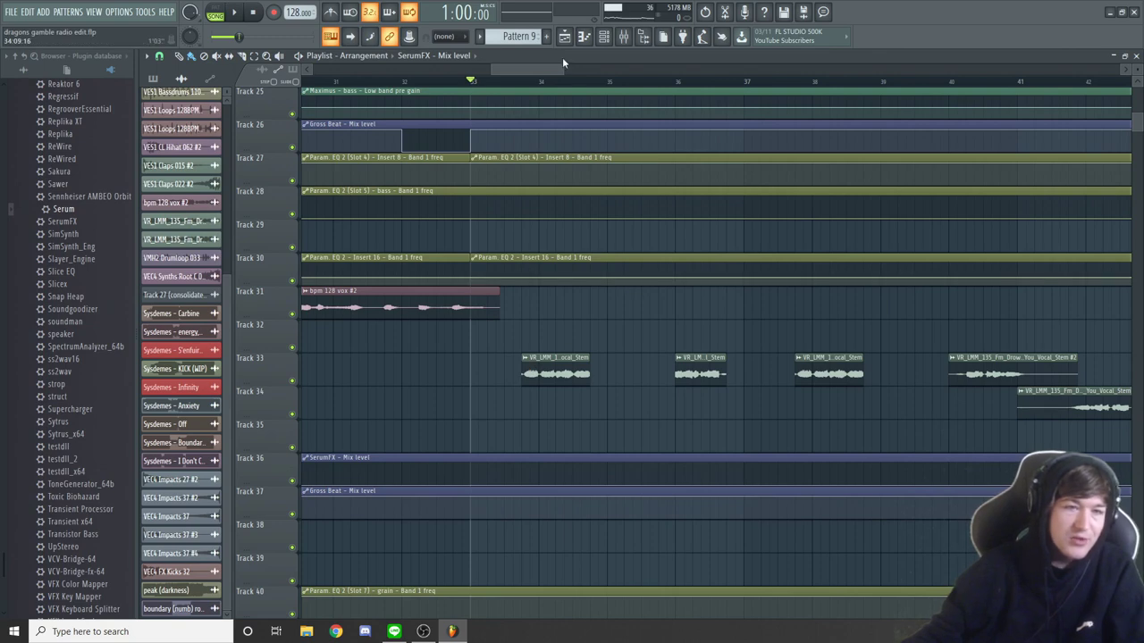
pyautogui.moveTo(546, 69); pyautogui.dragTo(670, 69)
# Step: Listen to the song from bar 33 past bar 49, following the vocal stem clips and checking the vocal's mixer track
pyautogui.press('space')
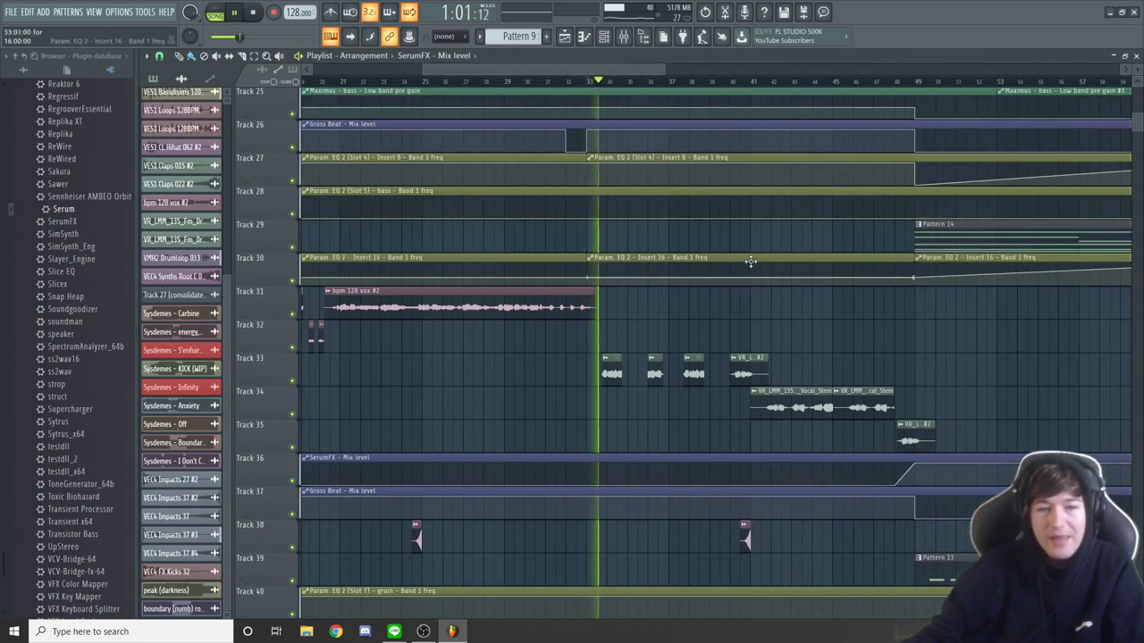
pyautogui.press('F9')
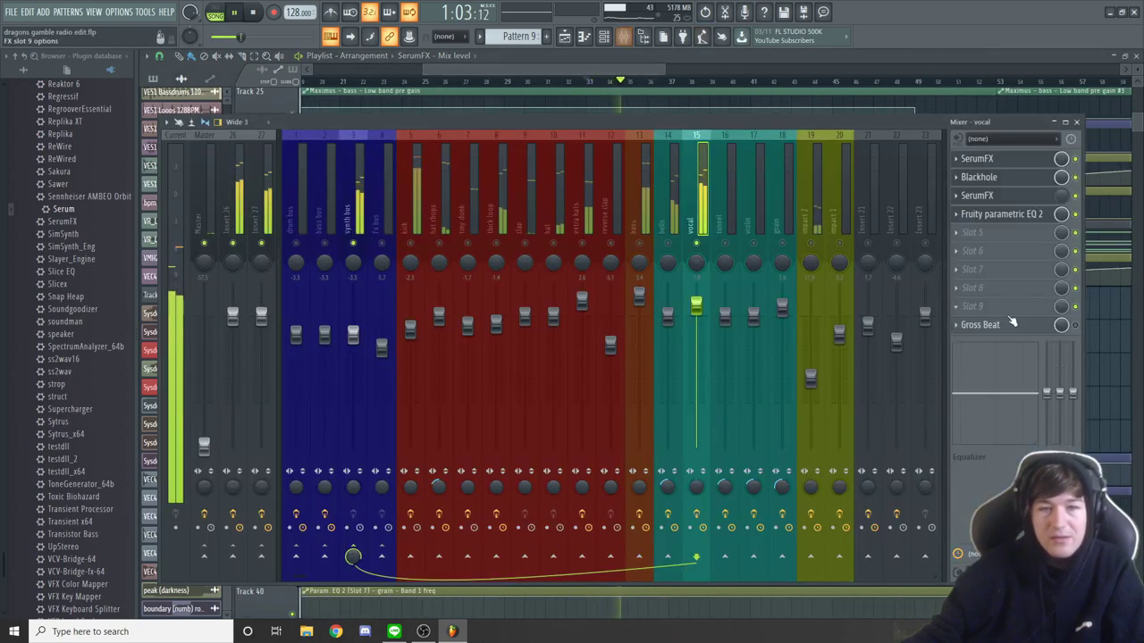
pyautogui.press('F9')
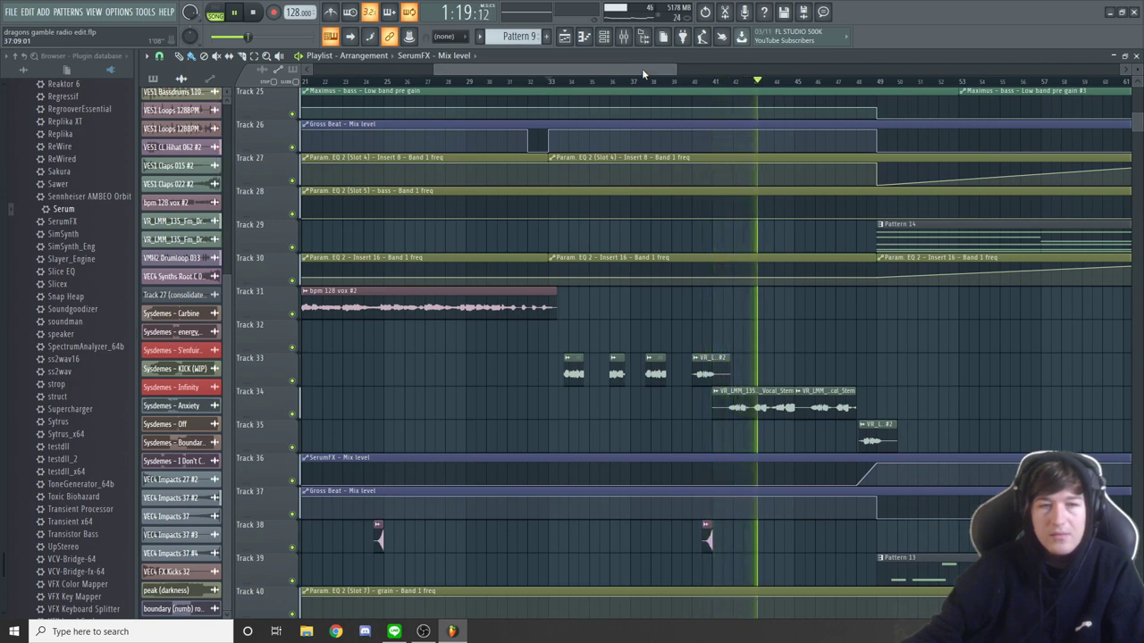
pyautogui.moveTo(641, 68); pyautogui.dragTo(659, 70)
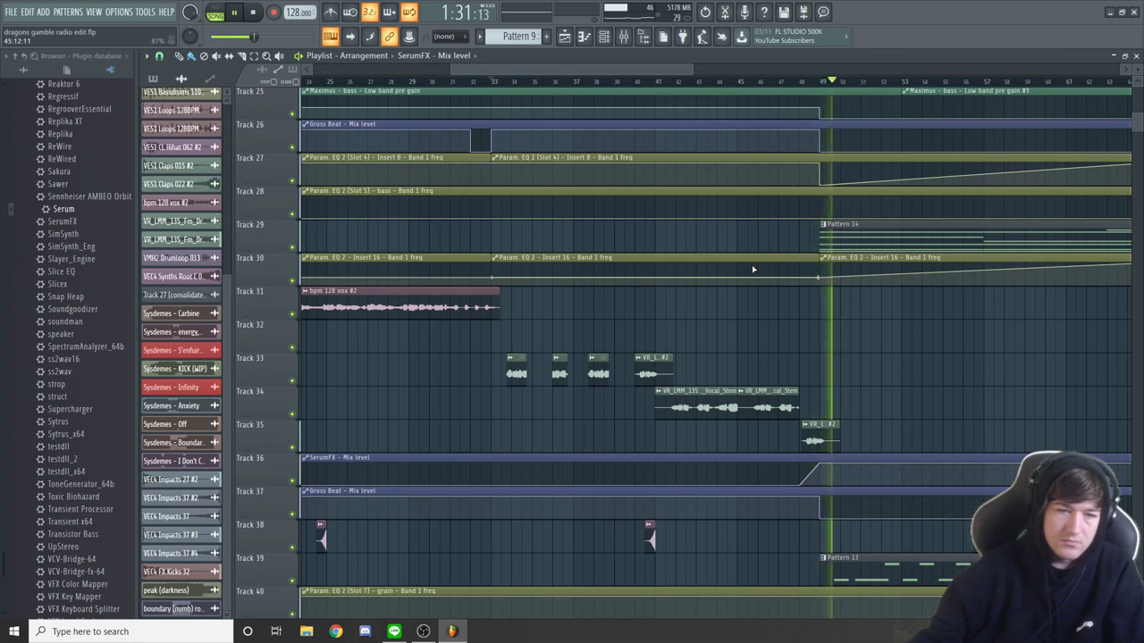
pyautogui.press('space')
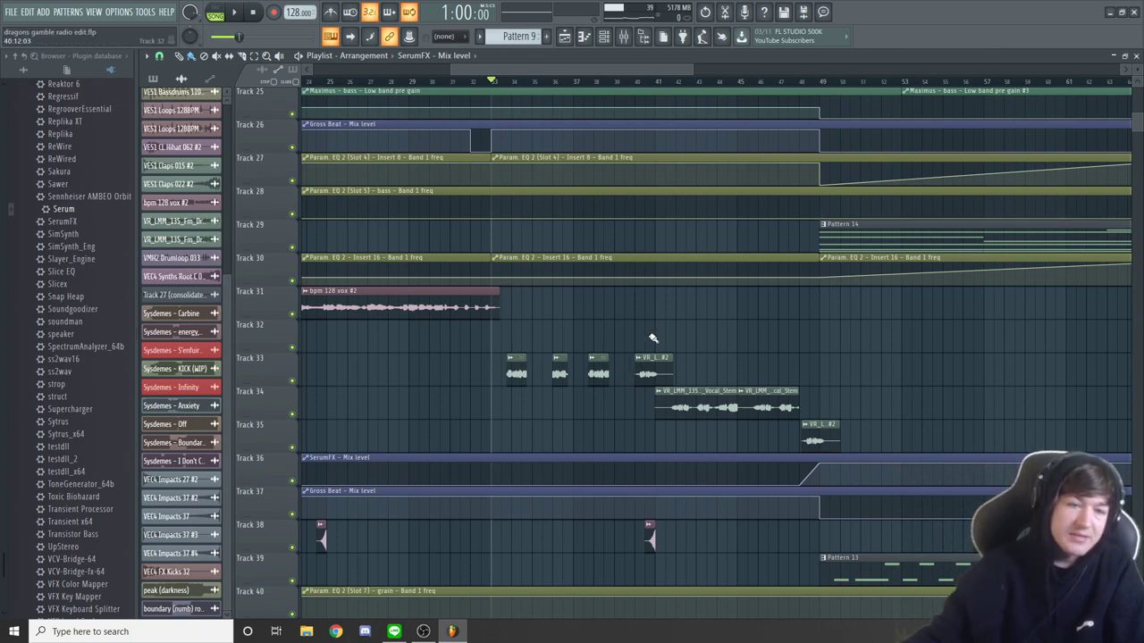
# Step: Examine the vocal stem clips and the automation clips around them between bars 33 and 65 in the playlist
pyautogui.moveTo(692, 64); pyautogui.dragTo(637, 65)
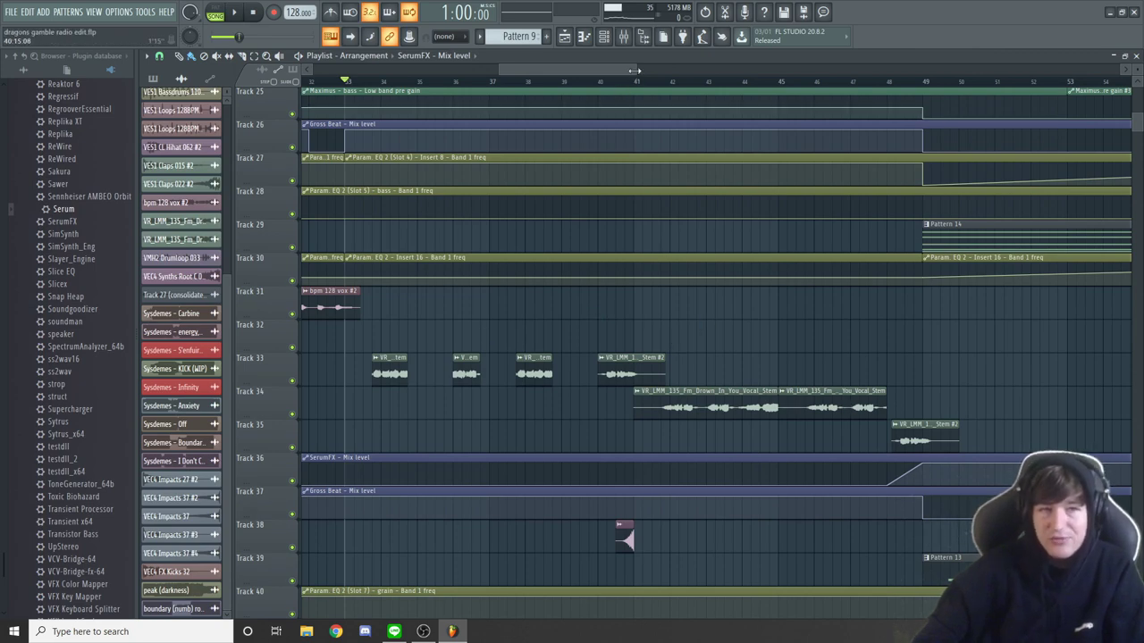
pyautogui.moveTo(633, 69); pyautogui.dragTo(712, 68)
pyautogui.scroll(4, 698, 313)
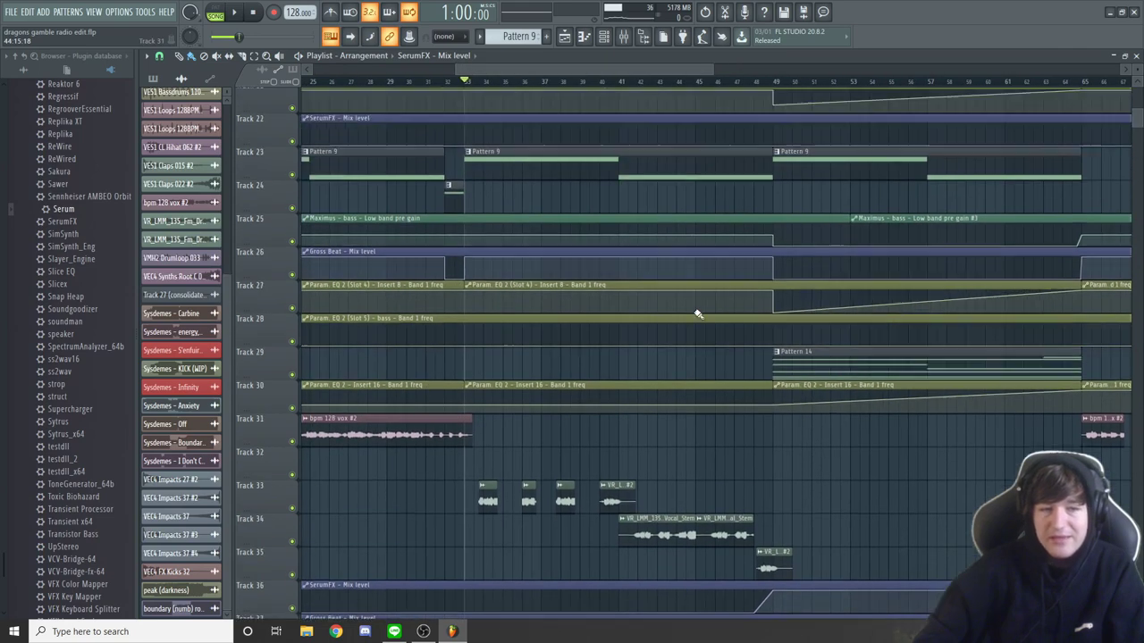
pyautogui.scroll(-2, 697, 314)
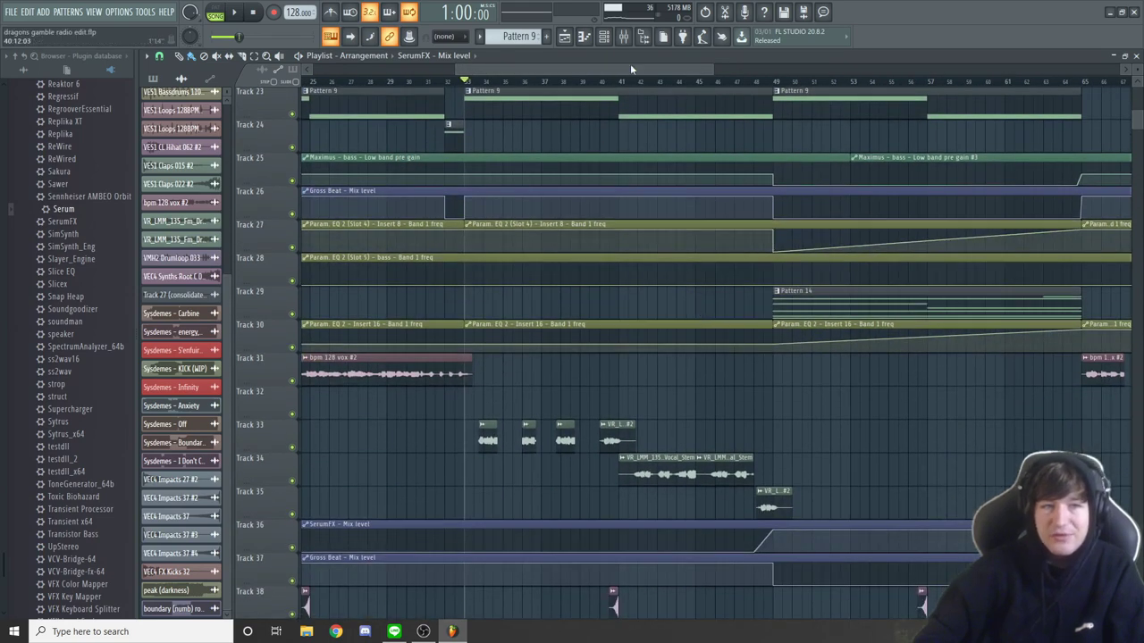
pyautogui.moveTo(630, 68); pyautogui.dragTo(608, 69)
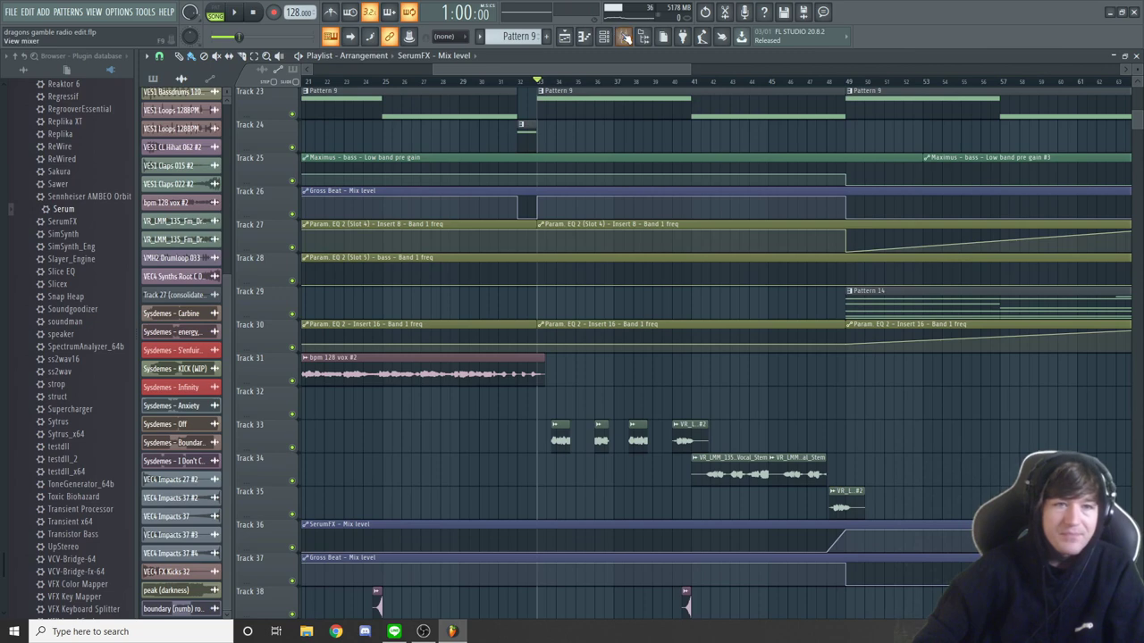
pyautogui.click(623, 36)
pyautogui.press('F9')
pyautogui.moveTo(688, 68); pyautogui.dragTo(710, 69)
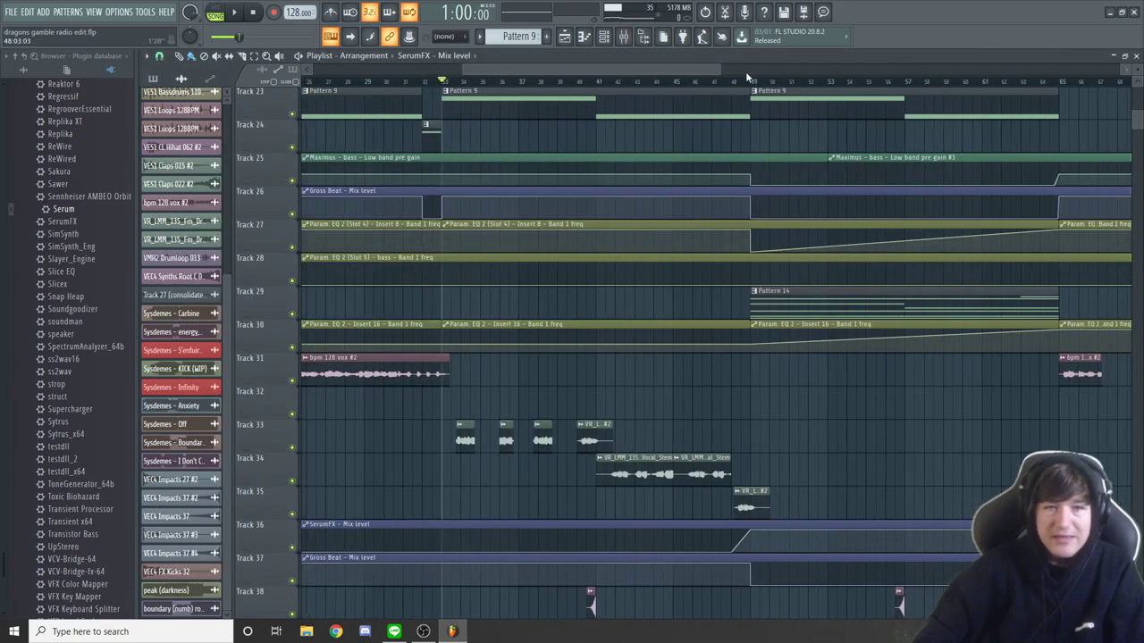
# Step: Play the song twice from about bar 48, checking the vocal's effects in the mixer and the SerumFX mix-level automation in the playlist
pyautogui.click(741, 79)
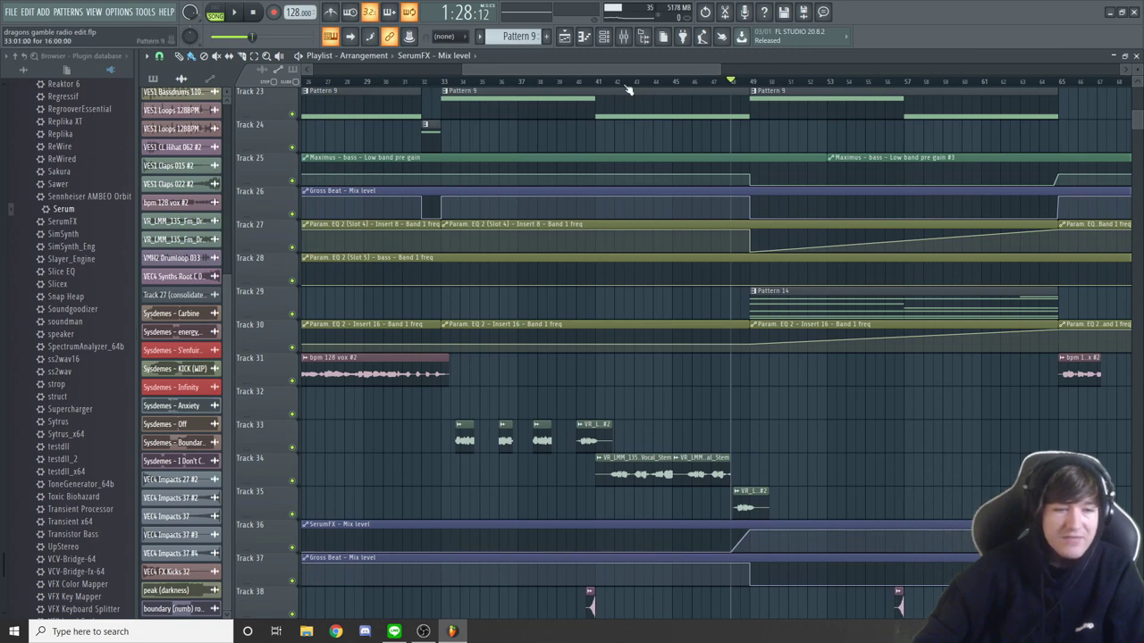
pyautogui.click(624, 37)
pyautogui.press('space')
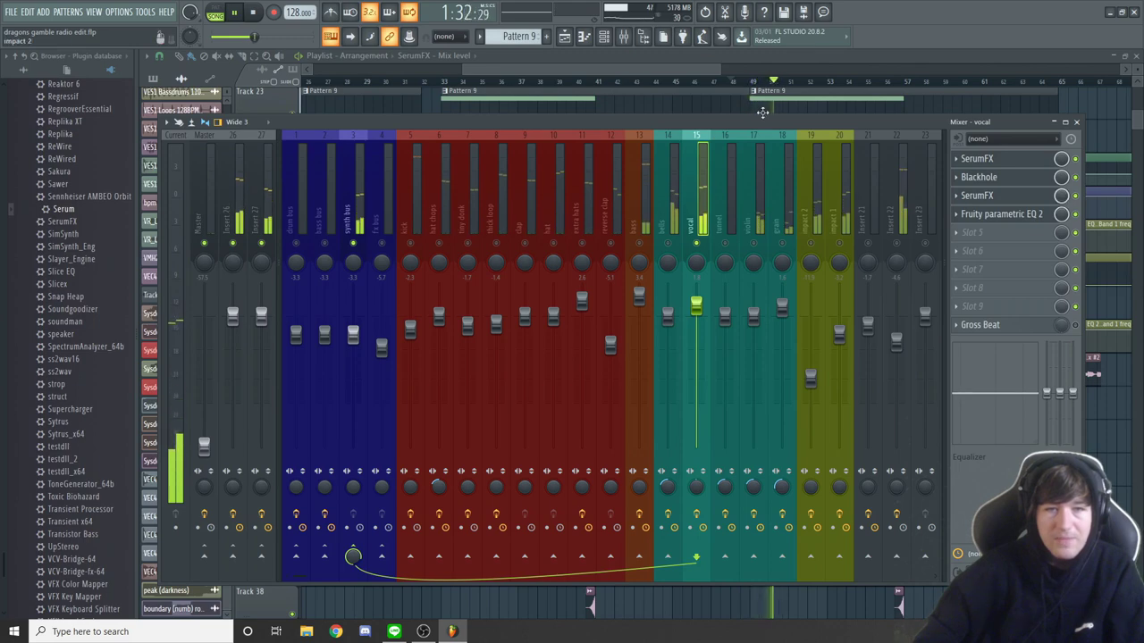
pyautogui.click(700, 76)
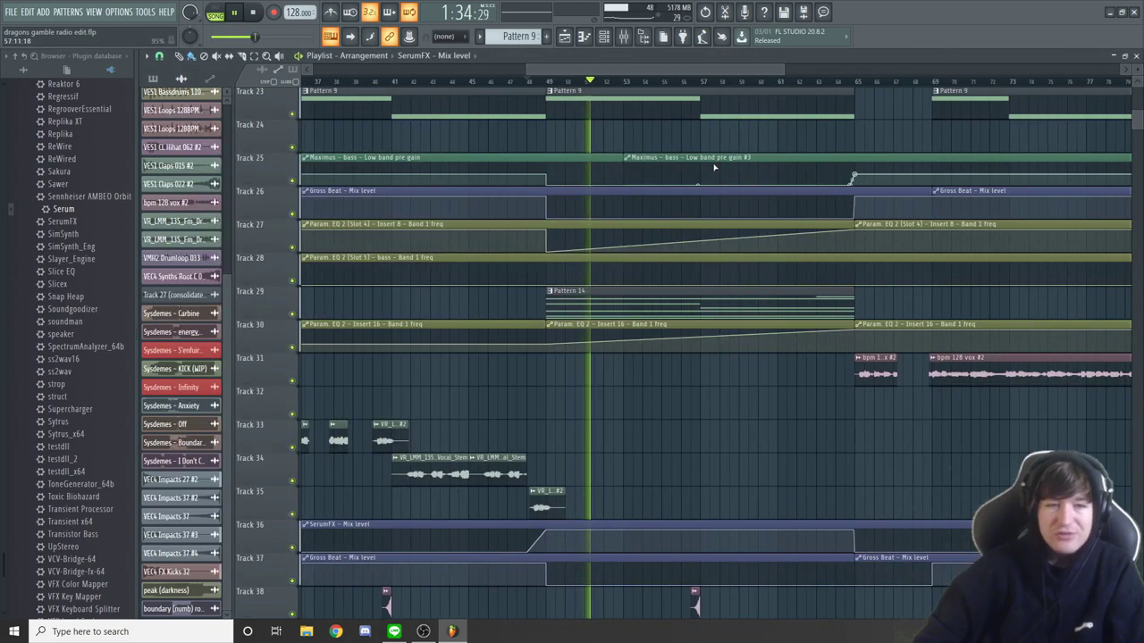
pyautogui.press('space')
pyautogui.click(540, 82)
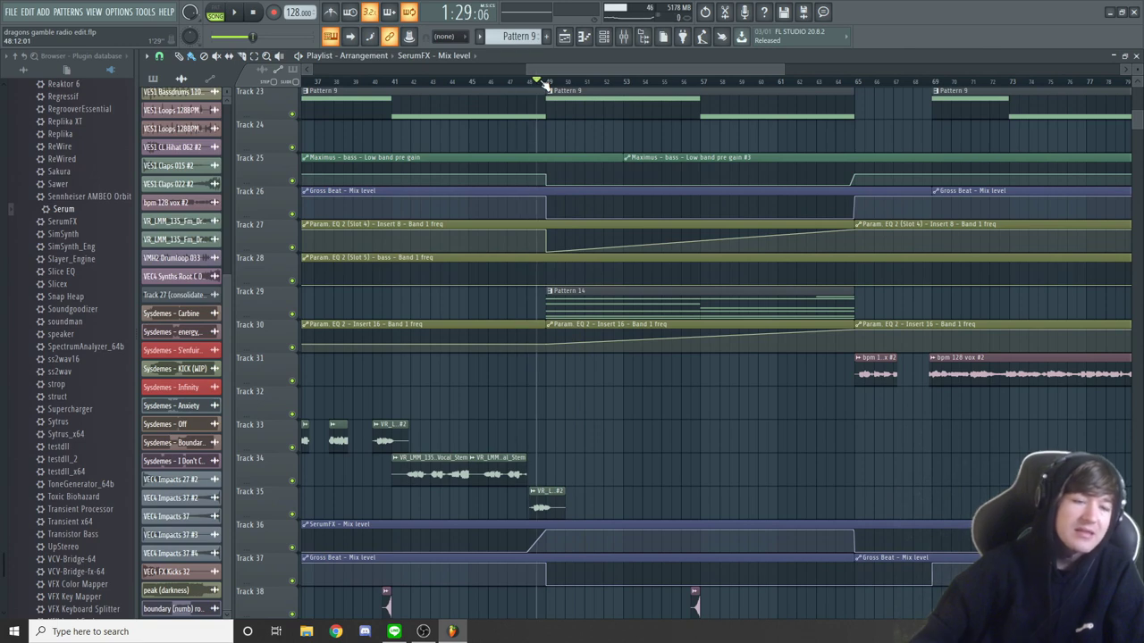
pyautogui.press('space')
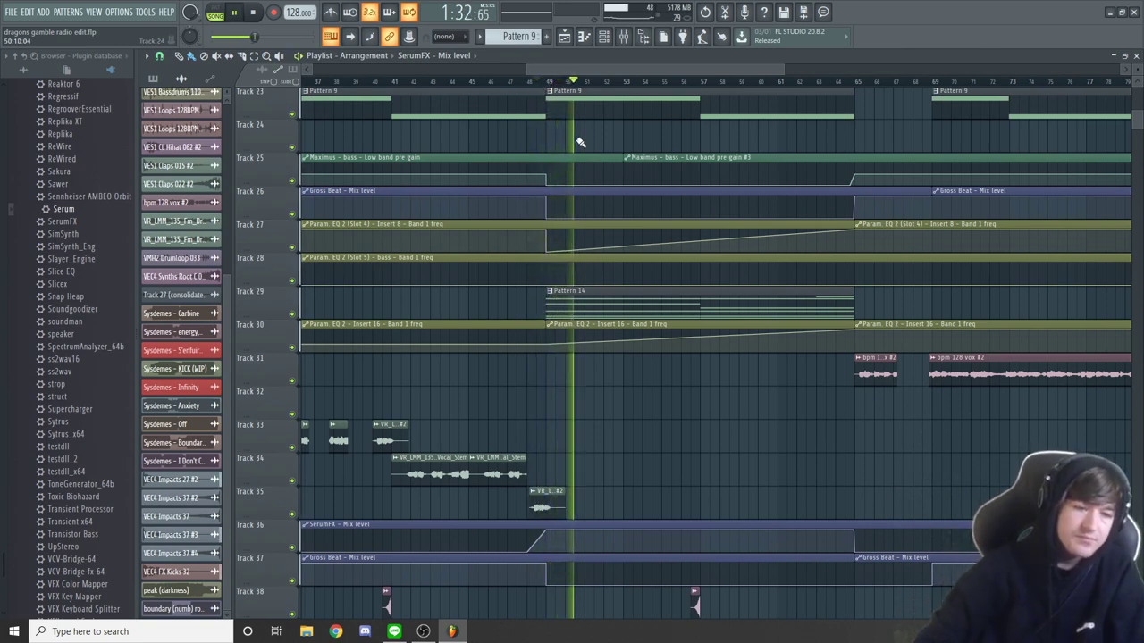
# Step: Stop the song and survey the playlist's automation, pattern and vocal clips, checking the vocal track's effects in the mixer
pyautogui.press('space')
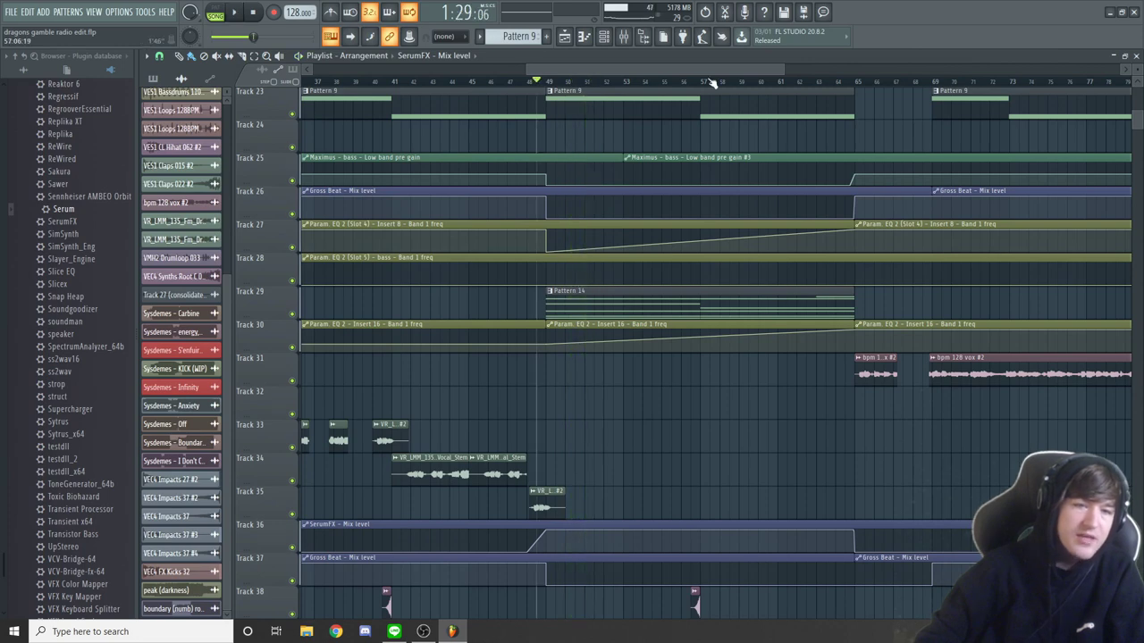
pyautogui.hscroll(-5, 673, 64)
pyautogui.moveTo(722, 69); pyautogui.dragTo(1042, 69)
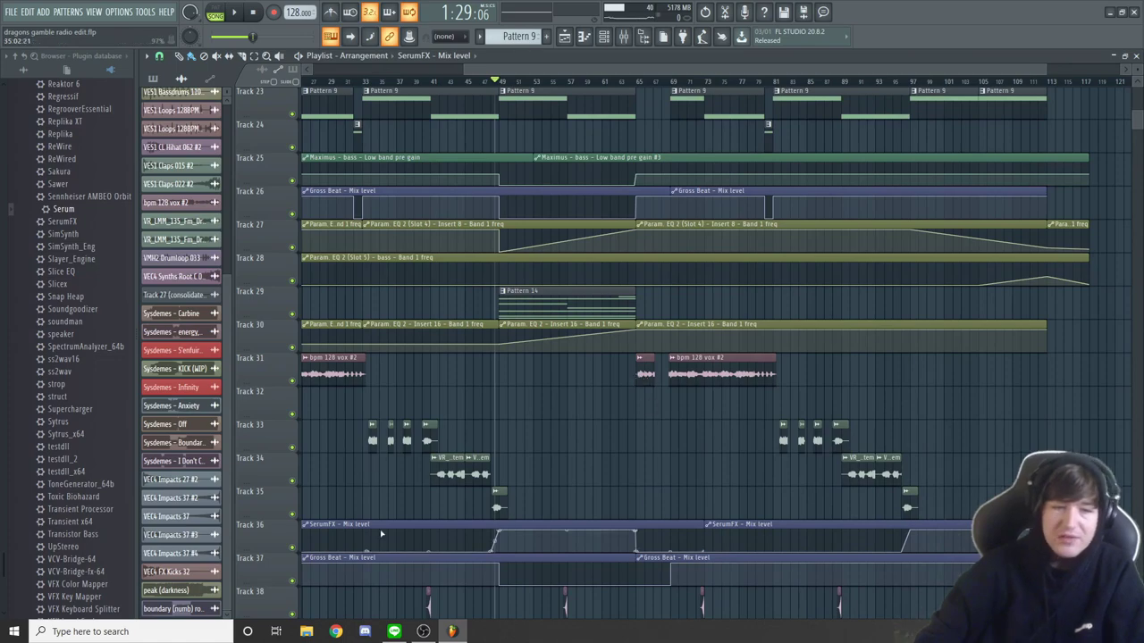
pyautogui.scroll(10, 505, 471)
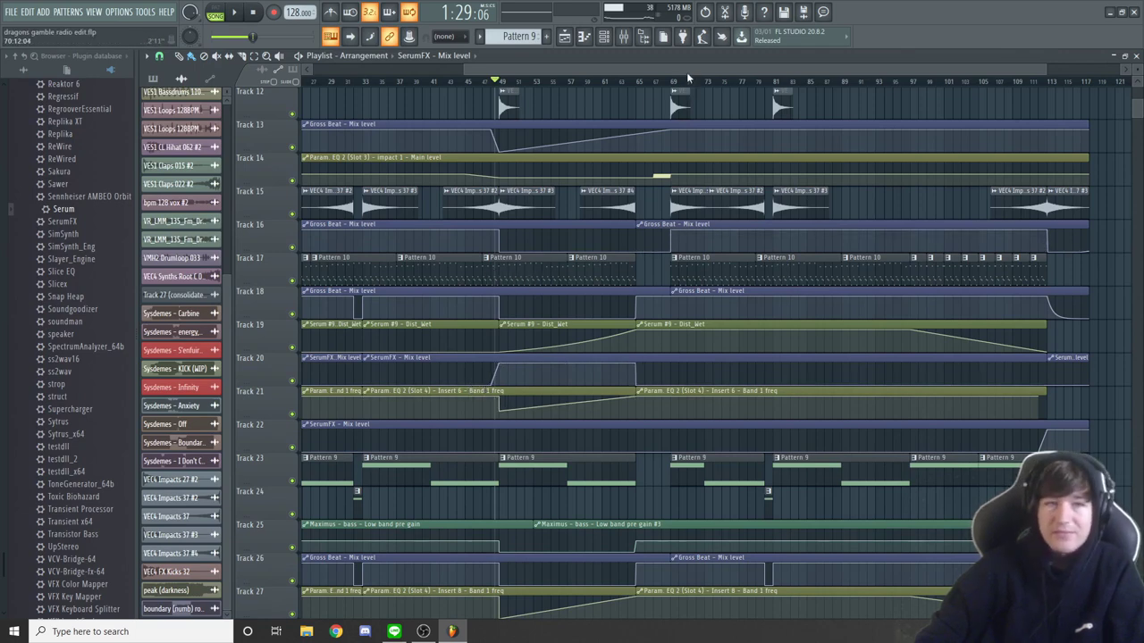
pyautogui.hscroll(-5, 686, 71)
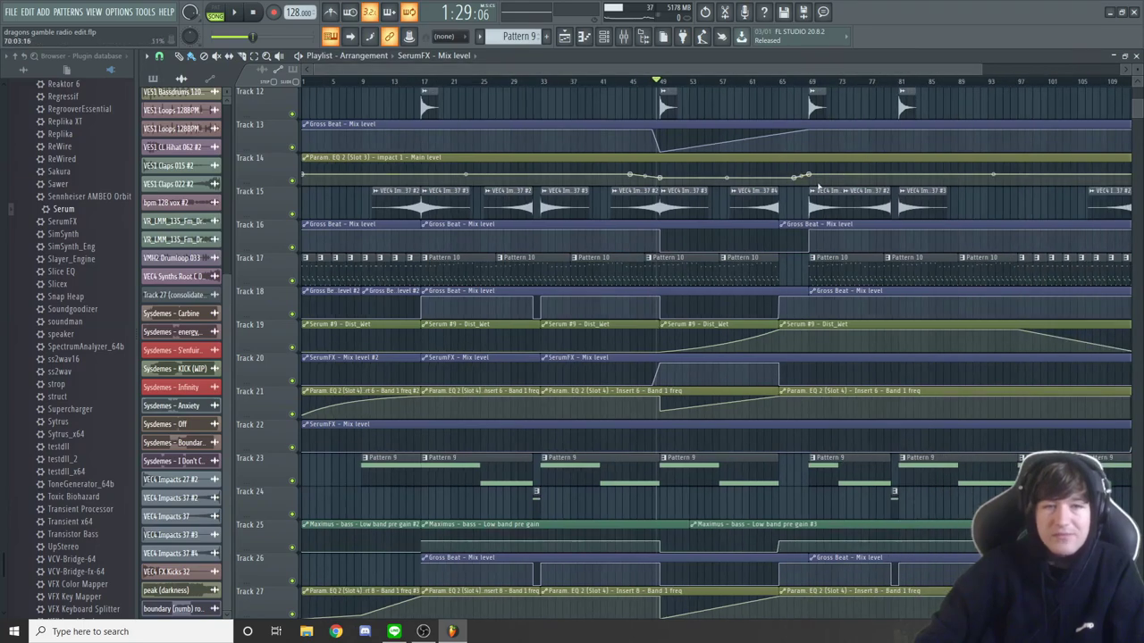
pyautogui.scroll(-6, 817, 185)
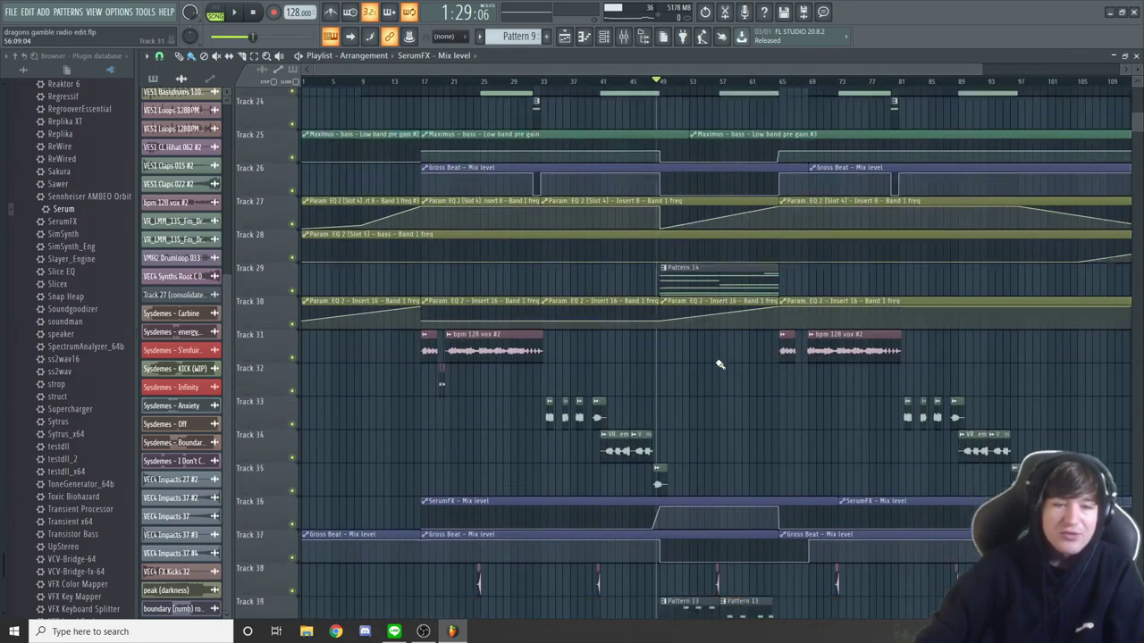
pyautogui.scroll(-2, 719, 363)
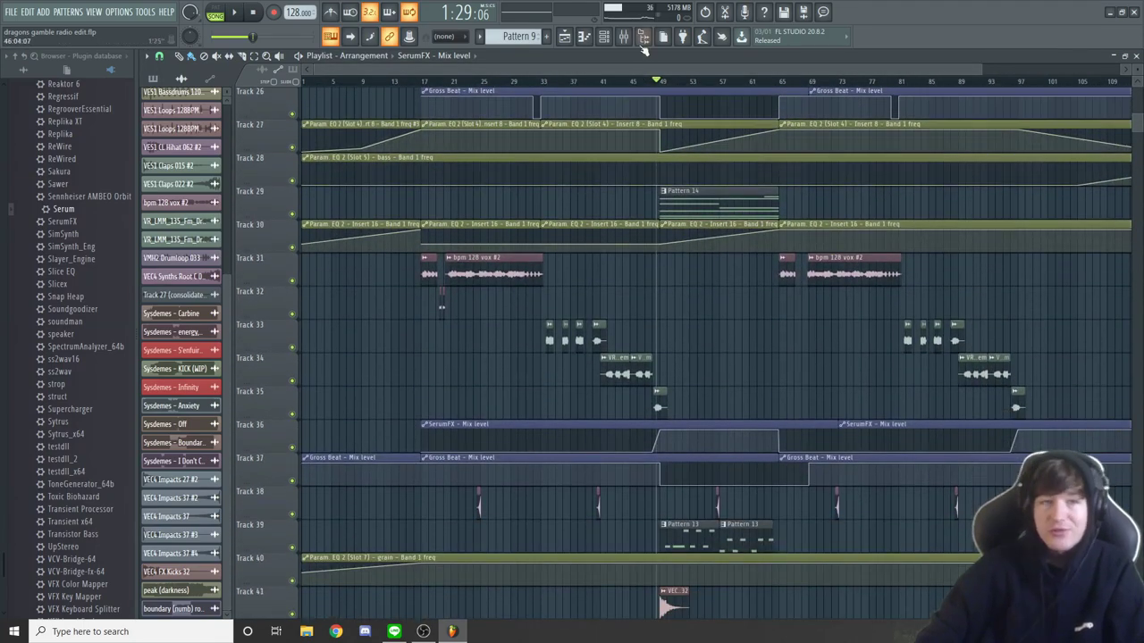
pyautogui.click(624, 37)
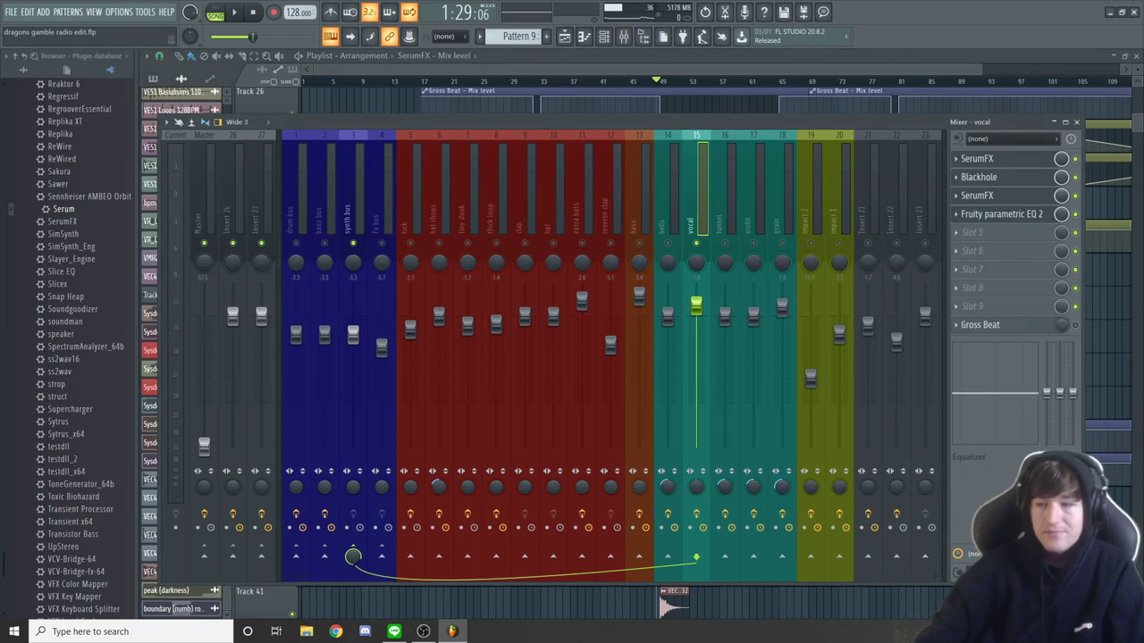
pyautogui.press('F9')
pyautogui.scroll(4, 684, 348)
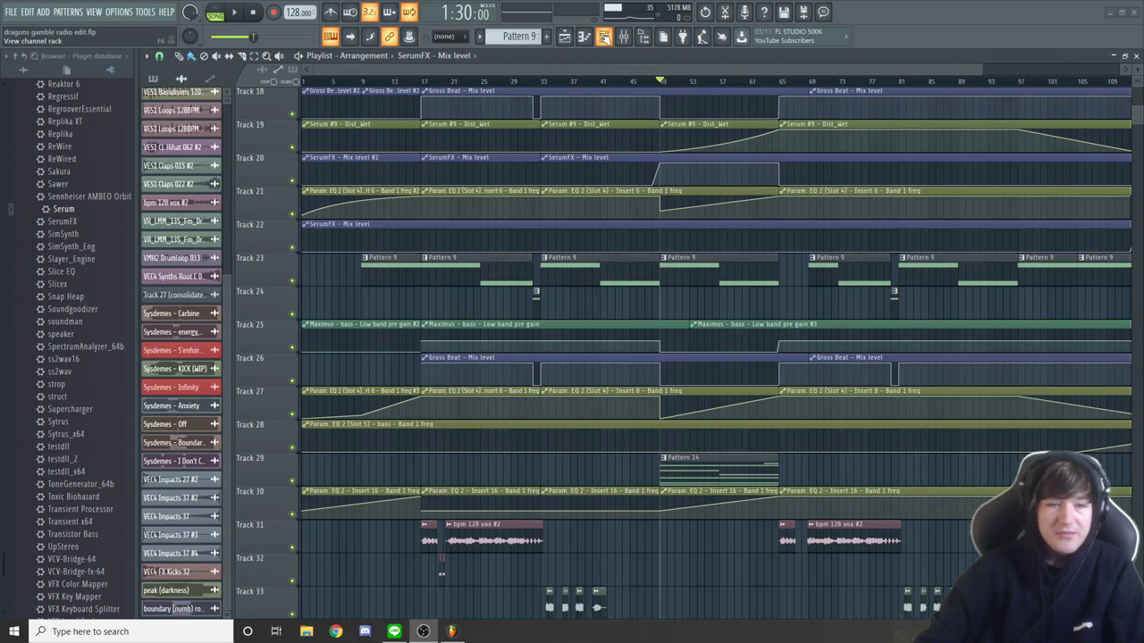
# Step: Show the LABS notes of Pattern 14 in the piano roll and play the pattern on its own
pyautogui.click(604, 36)
pyautogui.scroll(-3, 528, 36)
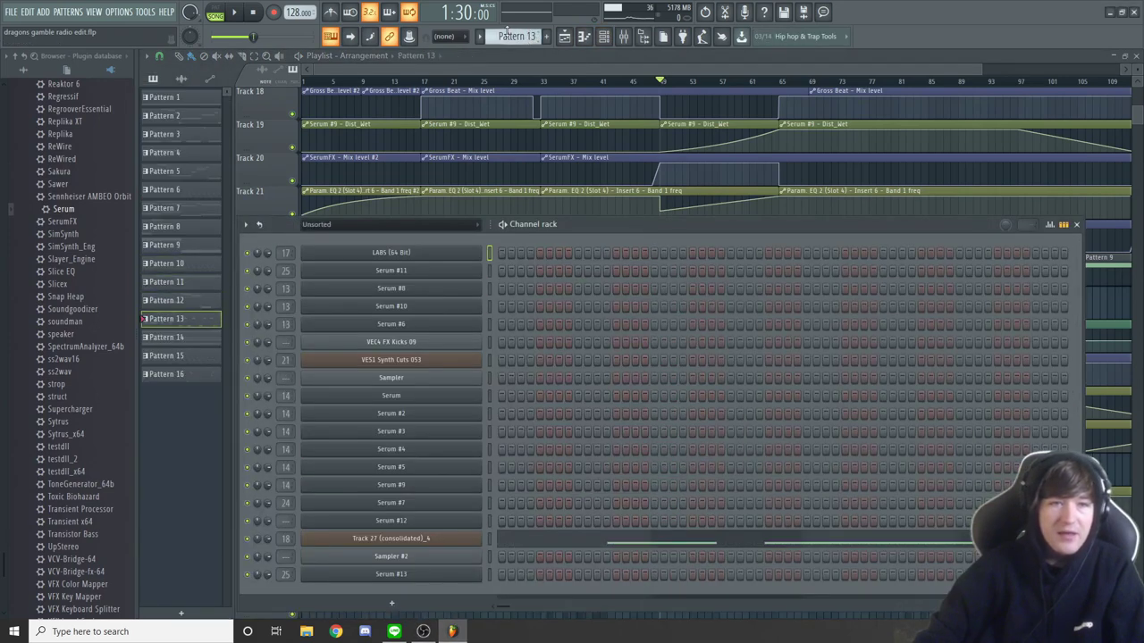
pyautogui.rightClick(443, 253)
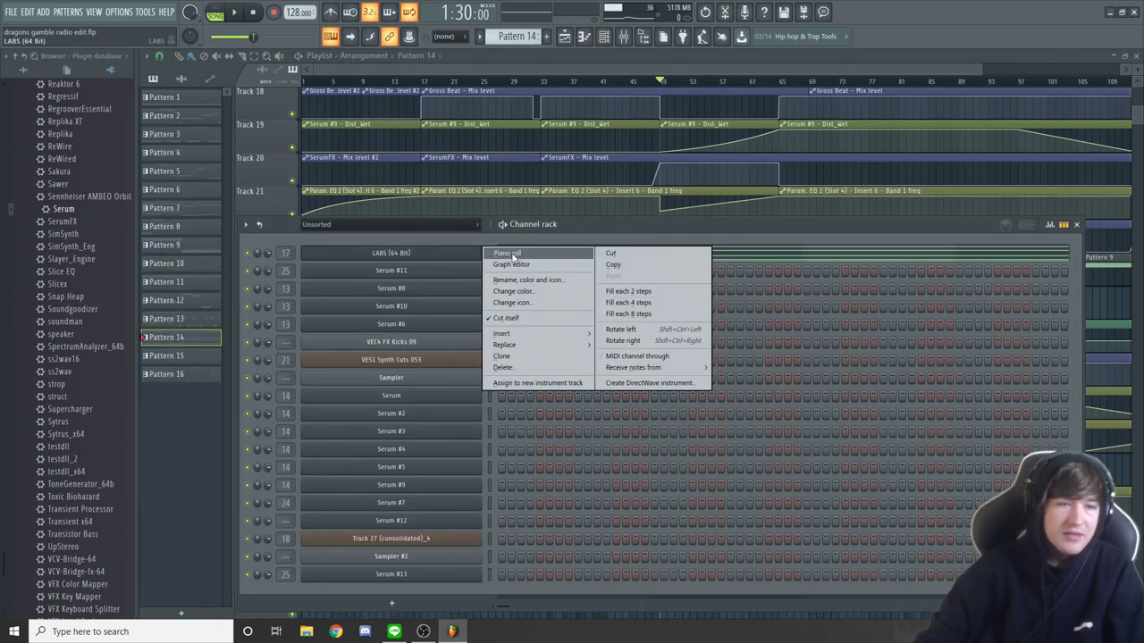
pyautogui.click(514, 257)
pyautogui.scroll(-4, 381, 73)
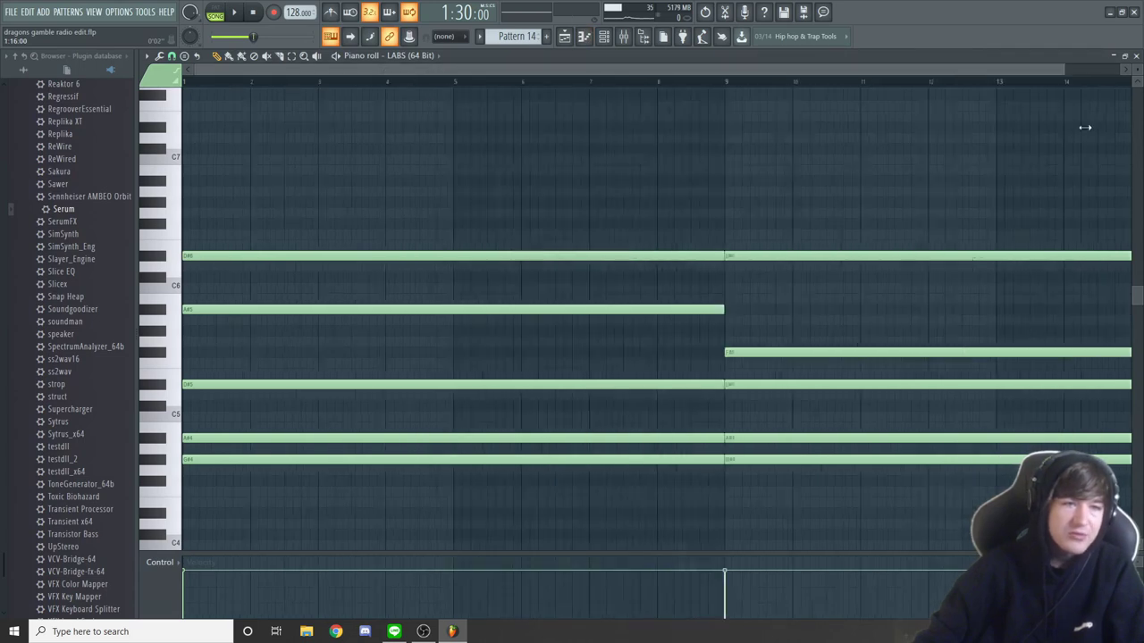
pyautogui.press('l')
pyautogui.press('space')
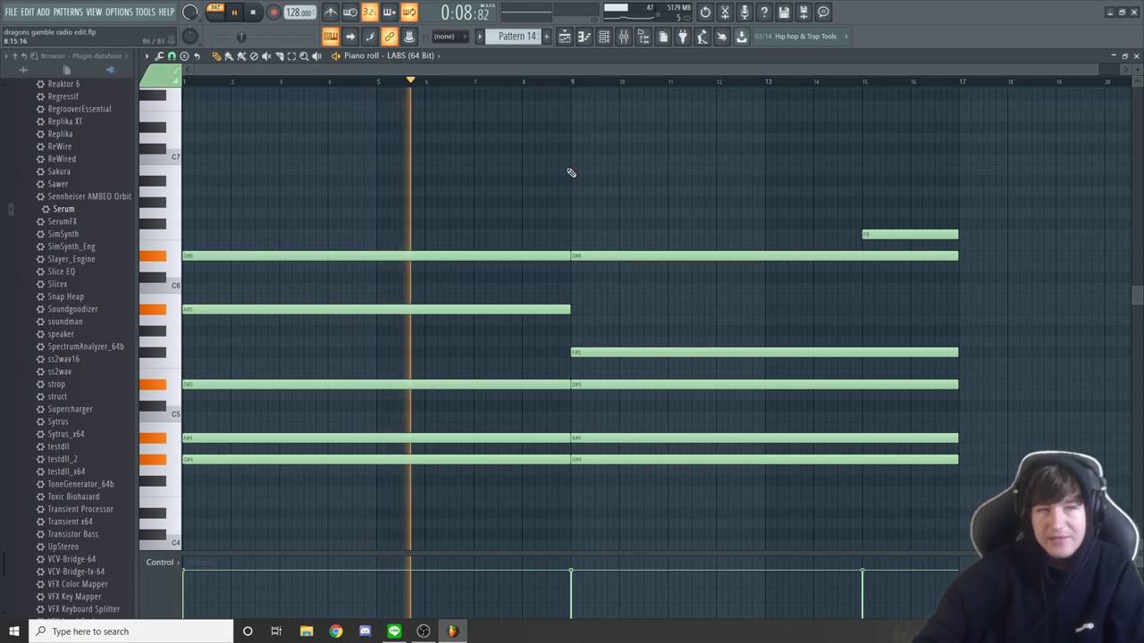
# Step: Check the mixer levels while Pattern 14 plays, stop it and return to the playlist
pyautogui.click(622, 36)
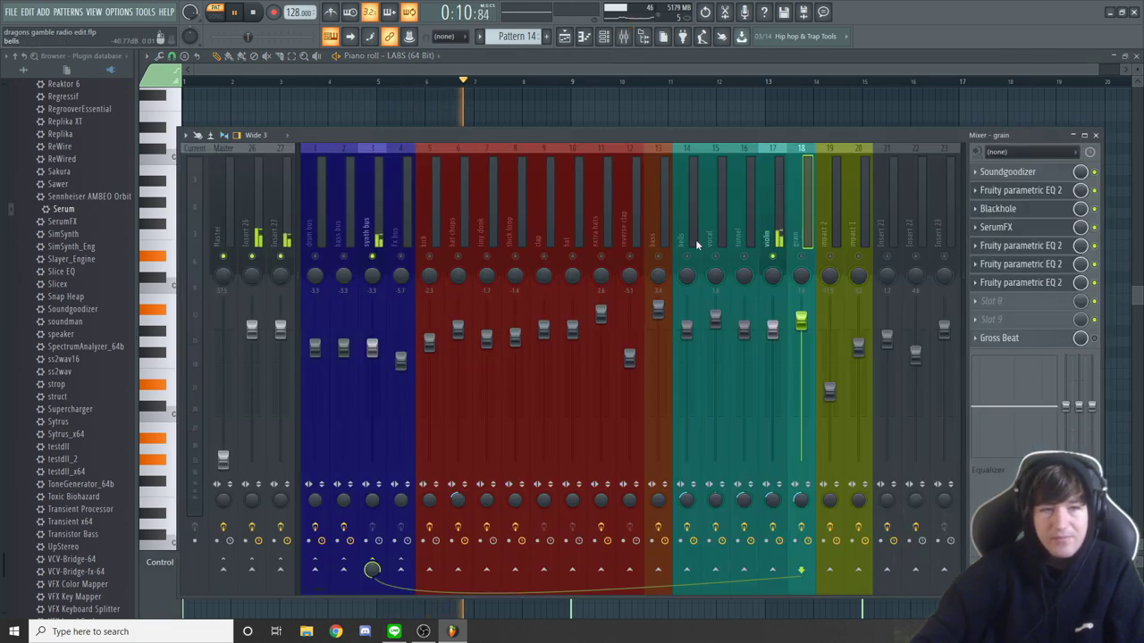
pyautogui.press('F5')
pyautogui.press('F9')
pyautogui.press('space')
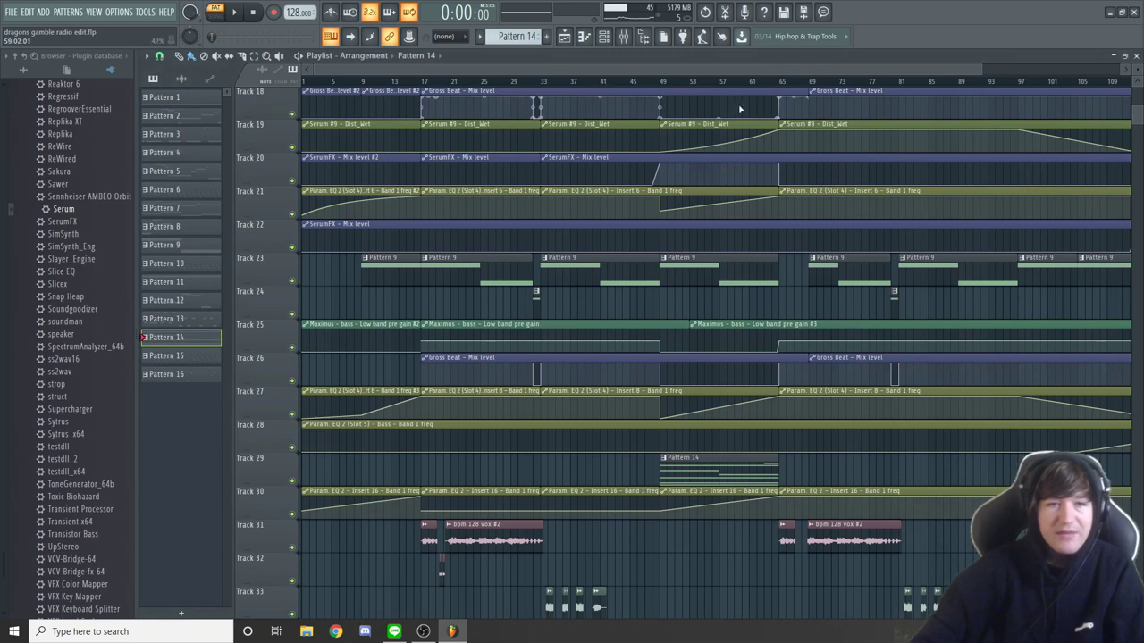
# Step: Switch back to the song and play it while viewing Pattern 14's LABS notes in the piano roll
pyautogui.click(772, 82)
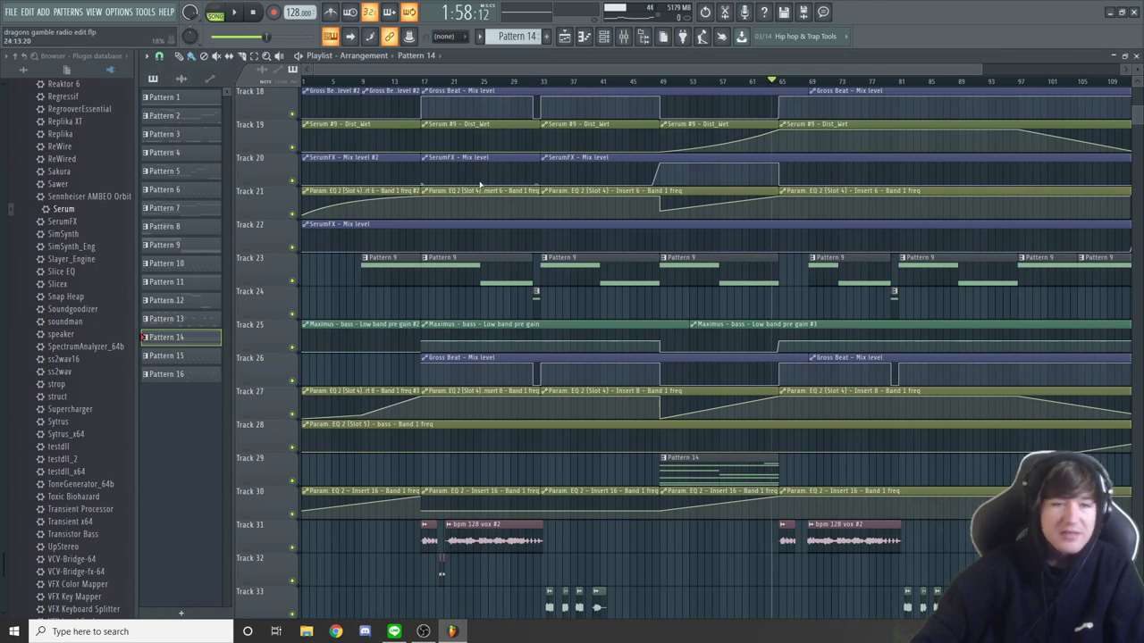
pyautogui.click(605, 36)
pyautogui.press('F6')
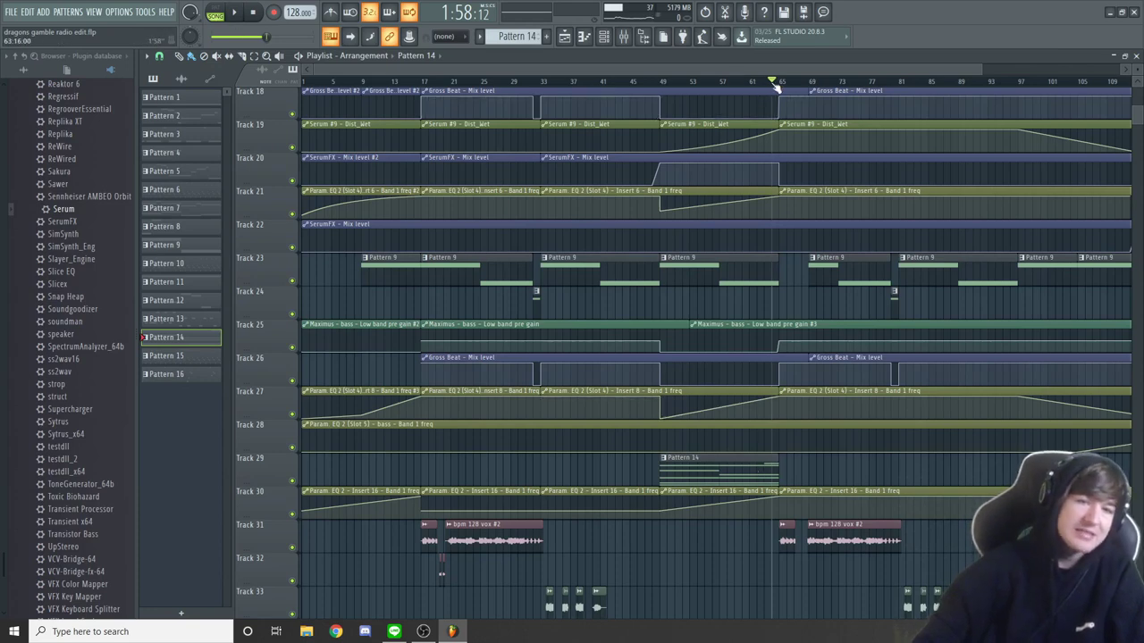
pyautogui.click(604, 36)
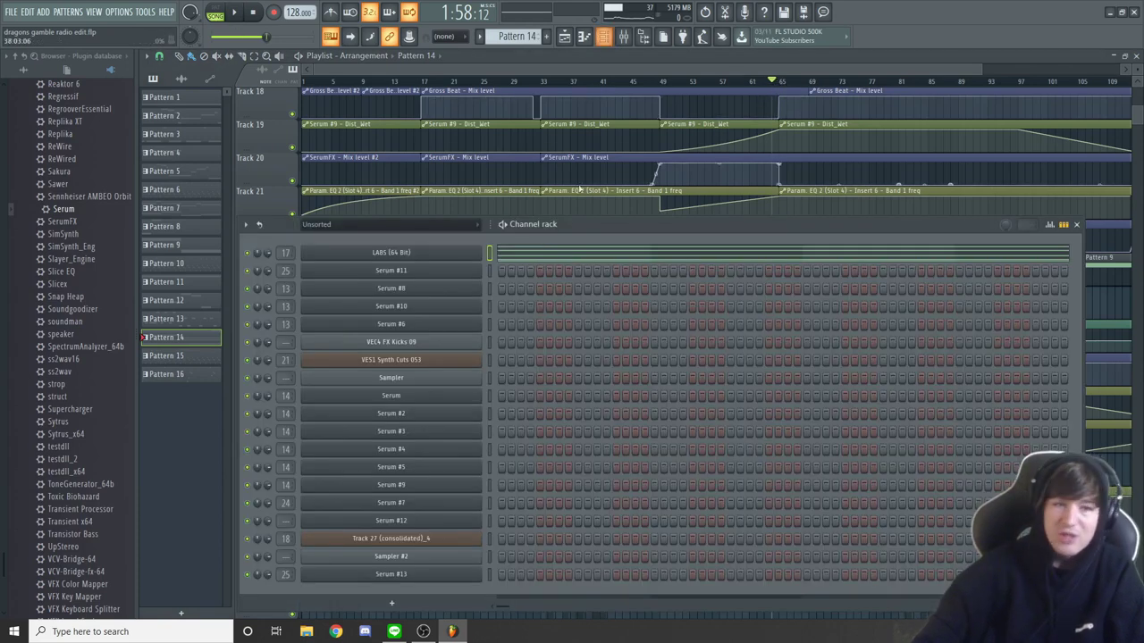
pyautogui.rightClick(455, 254)
pyautogui.click(514, 254)
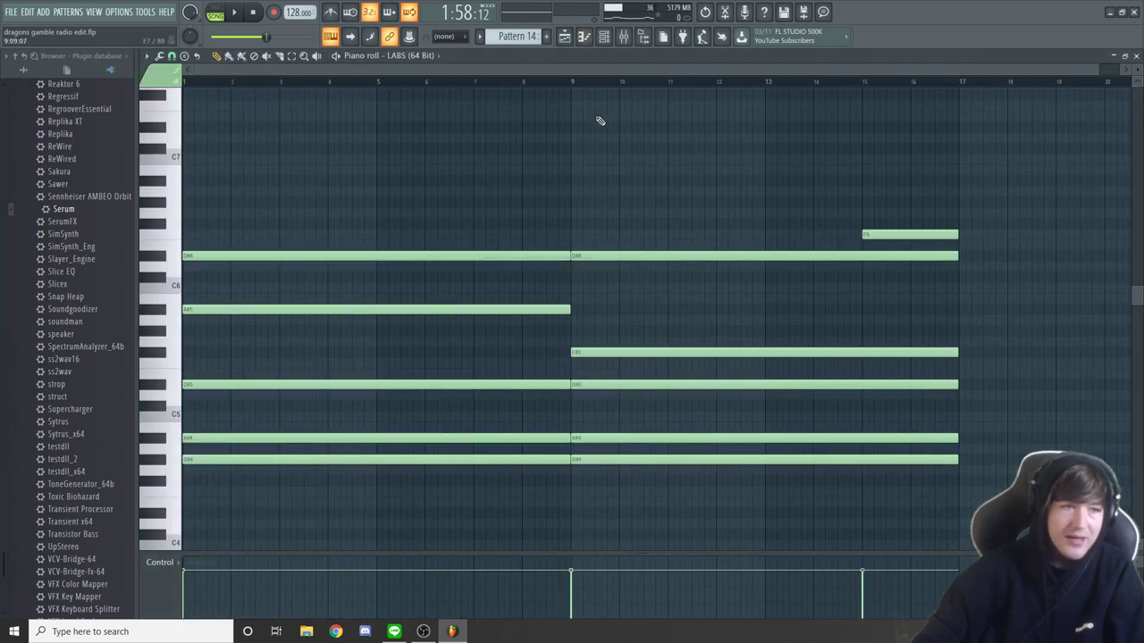
pyautogui.press('space')
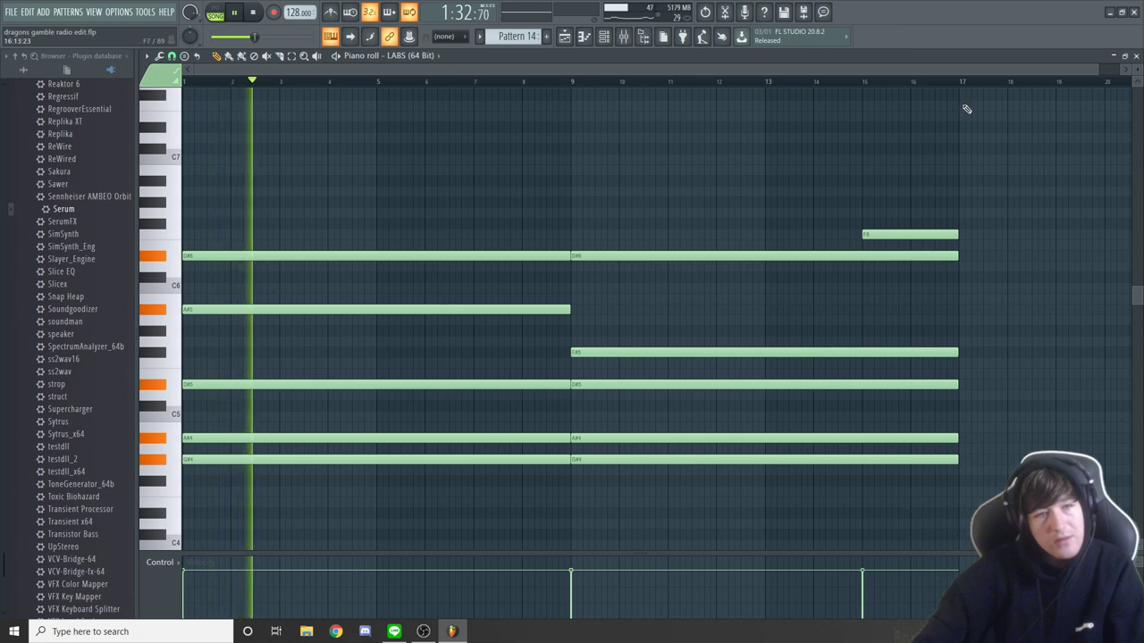
# Step: Follow the song in the playlist through the Pattern 14 section up to bar 65, and stop playback
pyautogui.press('F5')
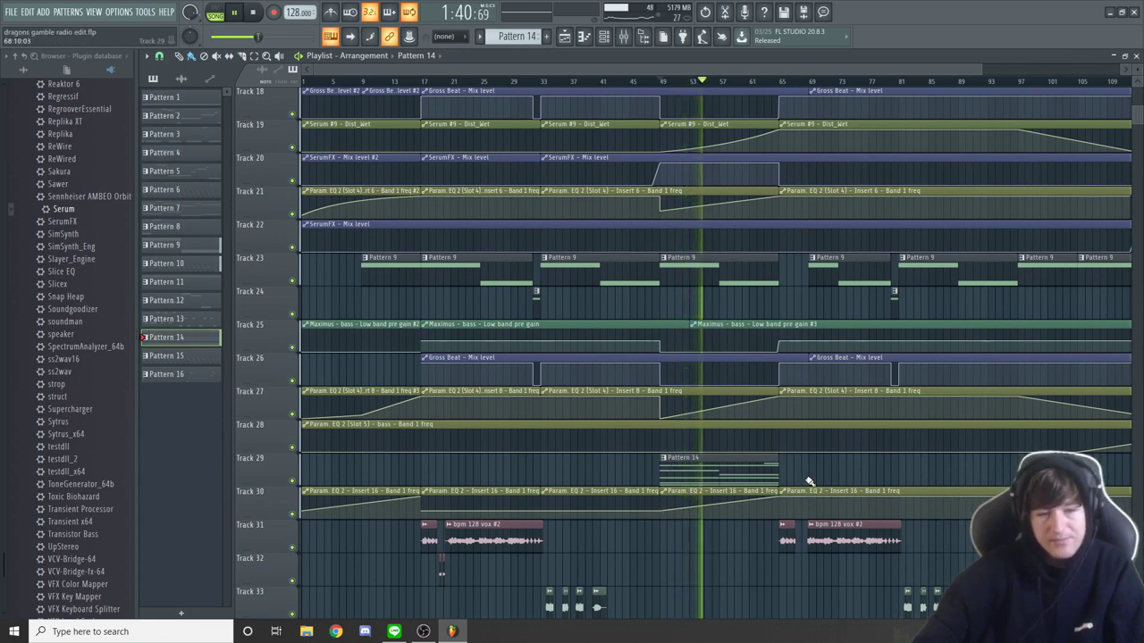
pyautogui.scroll(3, 706, 481)
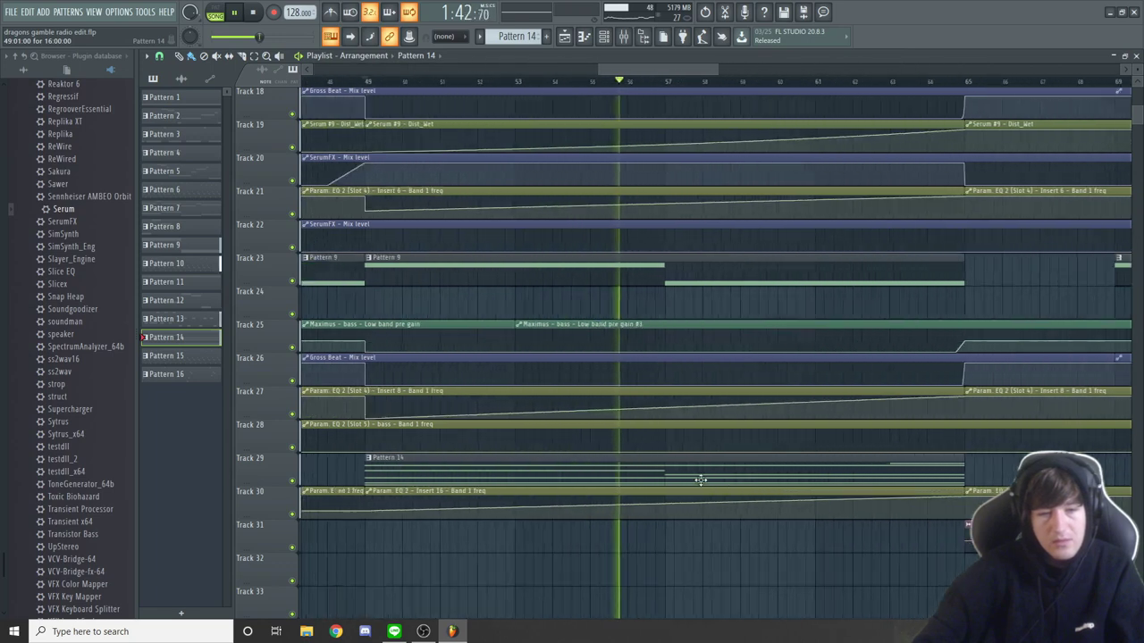
pyautogui.scroll(1, 701, 481)
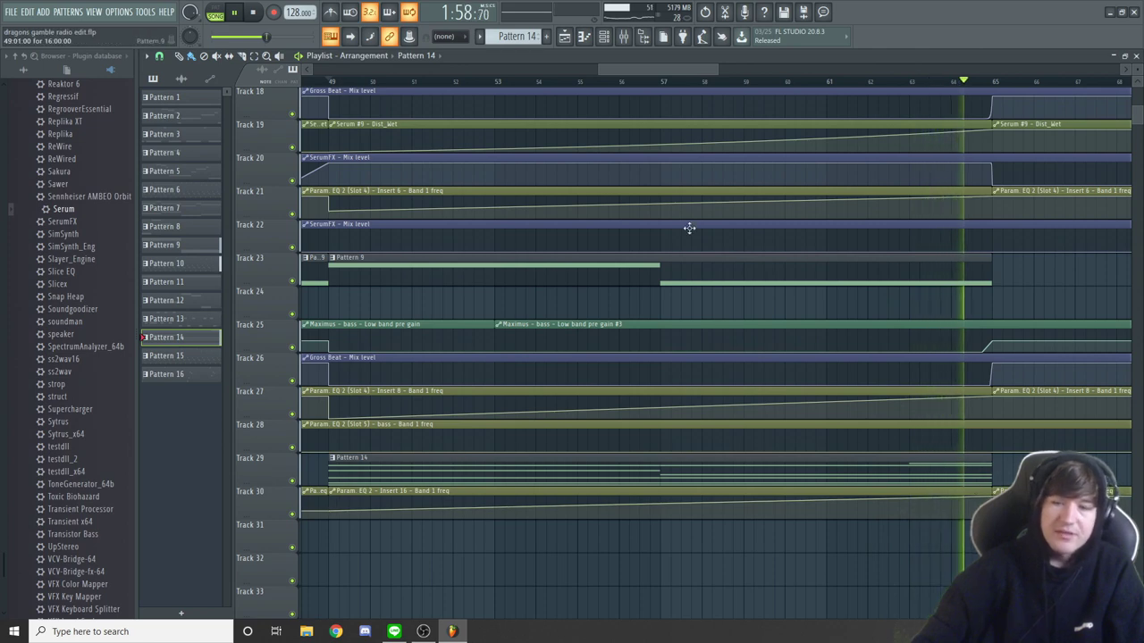
pyautogui.press('space')
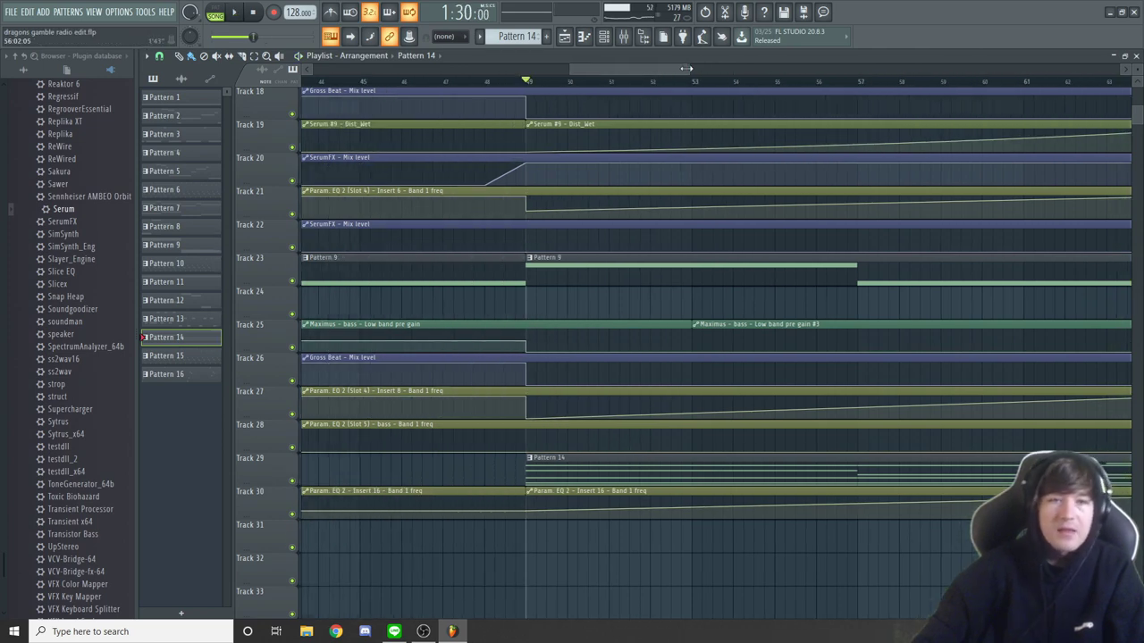
# Step: Examine the violin mixer track's effects: the first Fruity parametric EQ 2, Blackhole and the second Fruity parametric EQ 2
pyautogui.moveTo(685, 68); pyautogui.dragTo(826, 69)
pyautogui.click(625, 39)
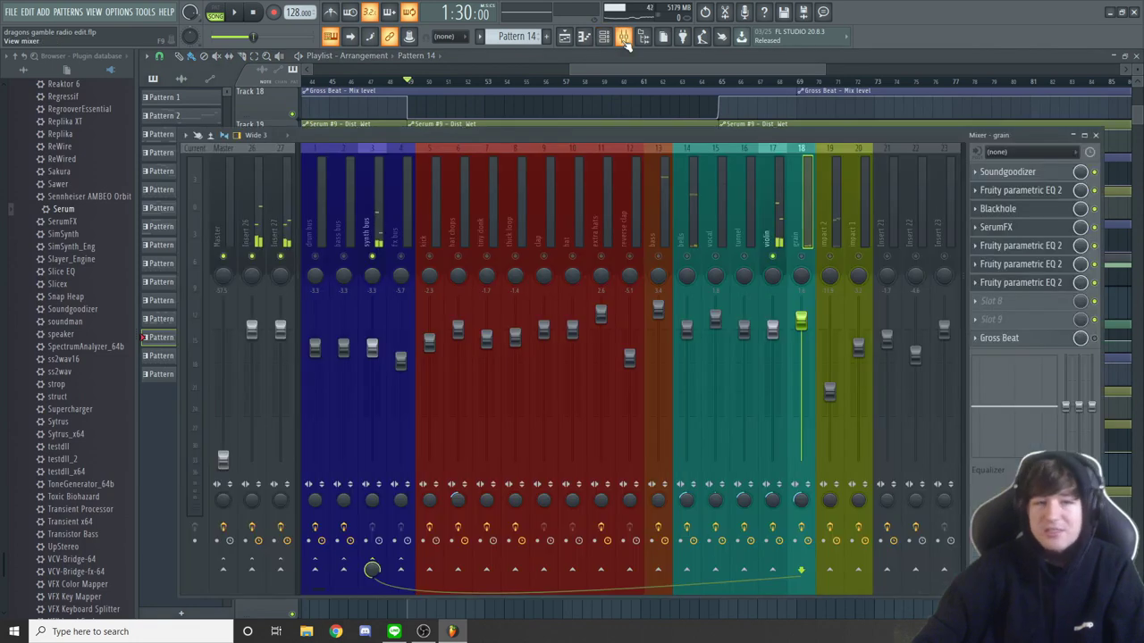
pyautogui.click(775, 215)
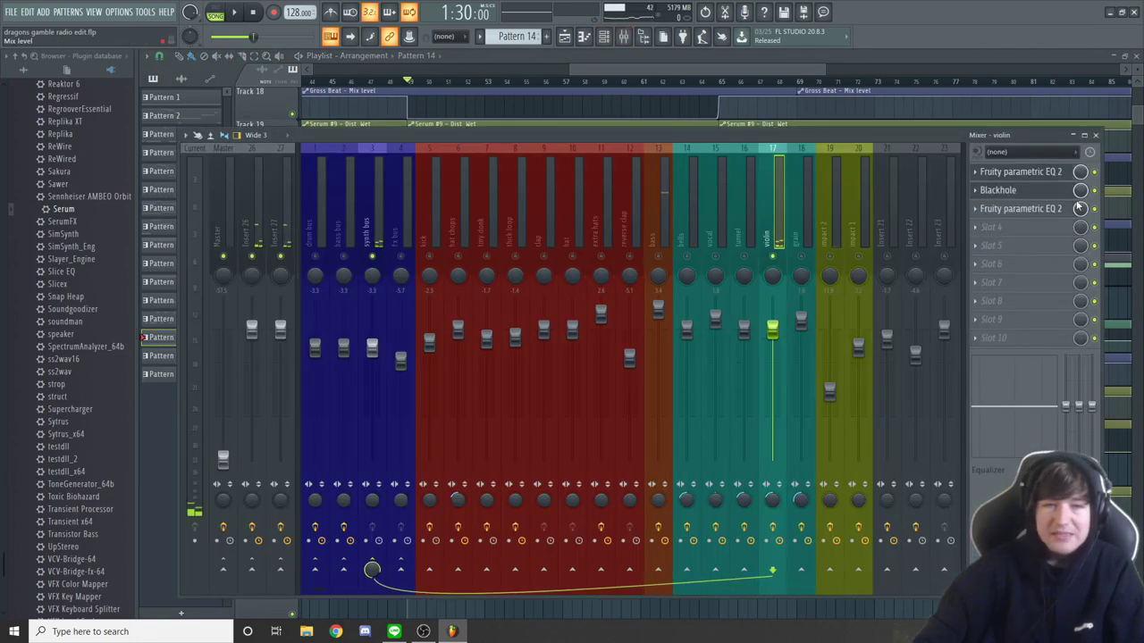
pyautogui.click(1020, 173)
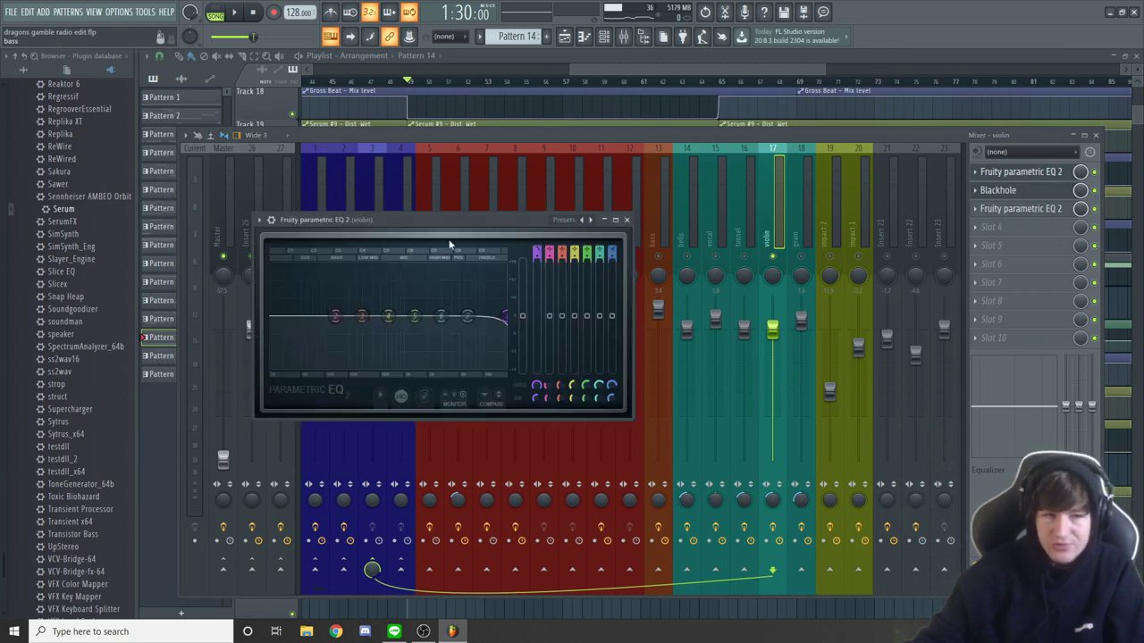
pyautogui.click(1005, 190)
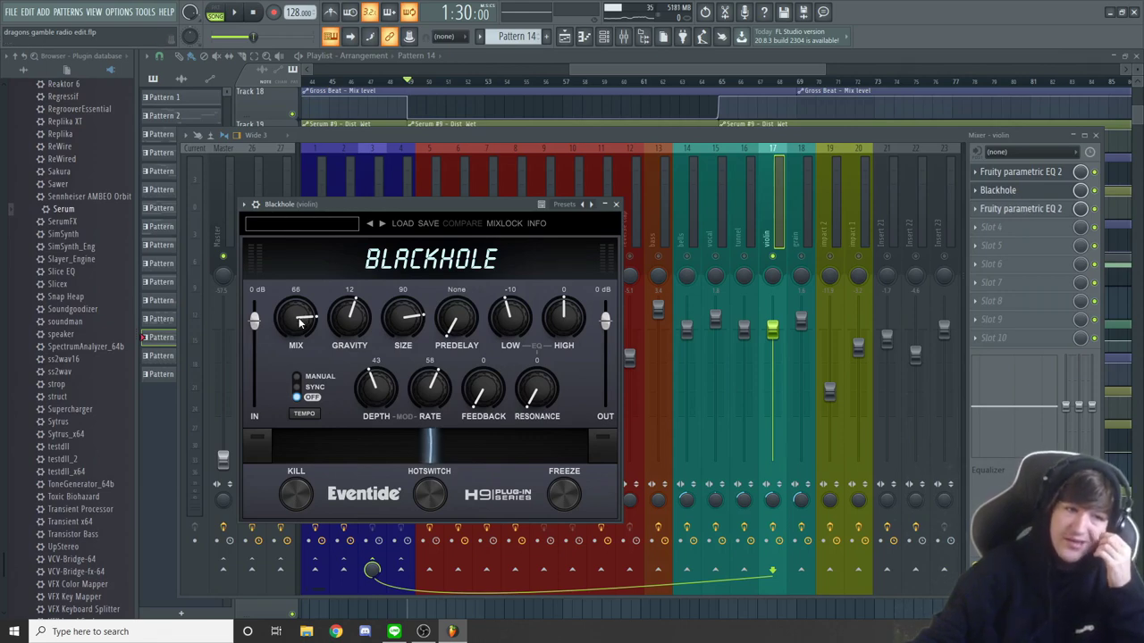
pyautogui.click(1016, 211)
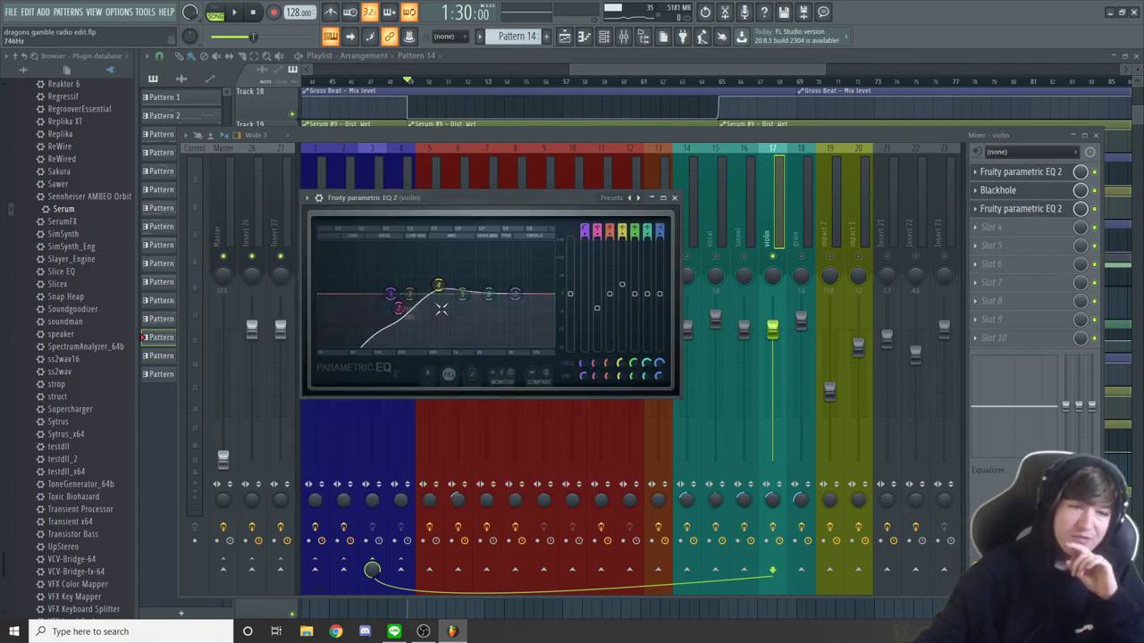
pyautogui.moveTo(438, 287); pyautogui.dragTo(444, 287)
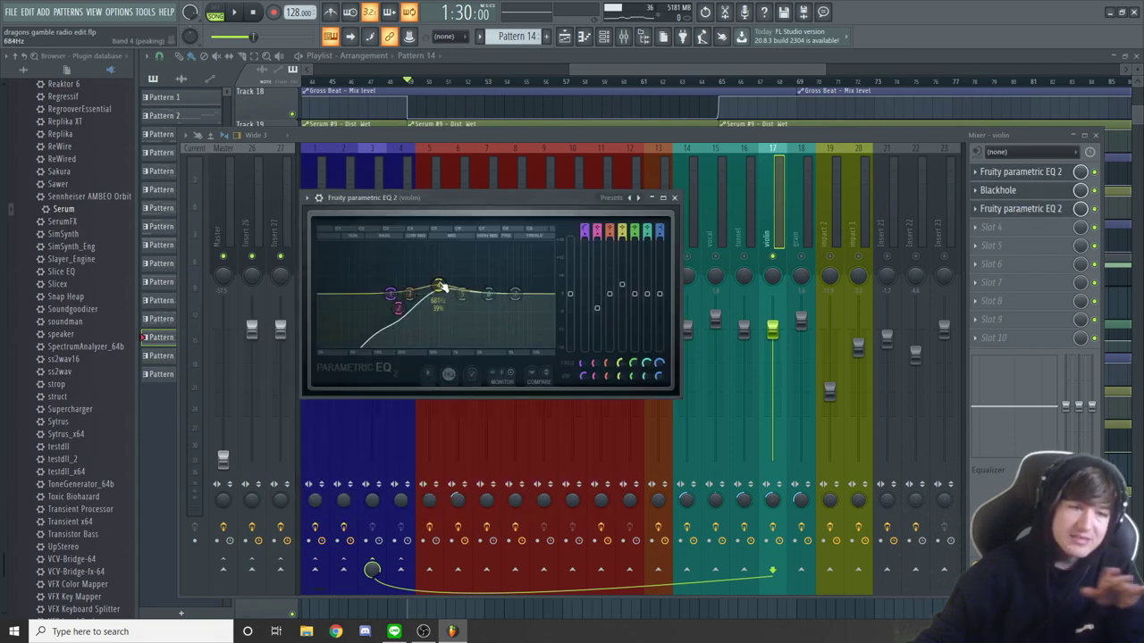
pyautogui.click(674, 198)
# Step: Examine the "Strings: Long" preset of the LABS instrument used in Pattern 14, and close the plugin
pyautogui.moveTo(729, 68); pyautogui.dragTo(702, 69)
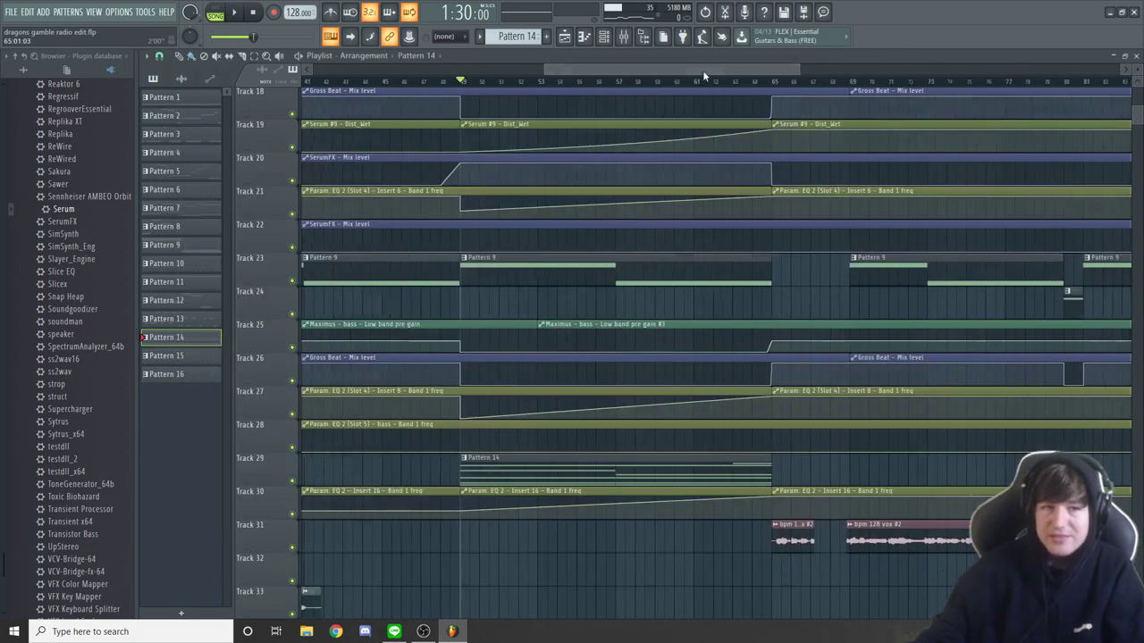
pyautogui.click(605, 37)
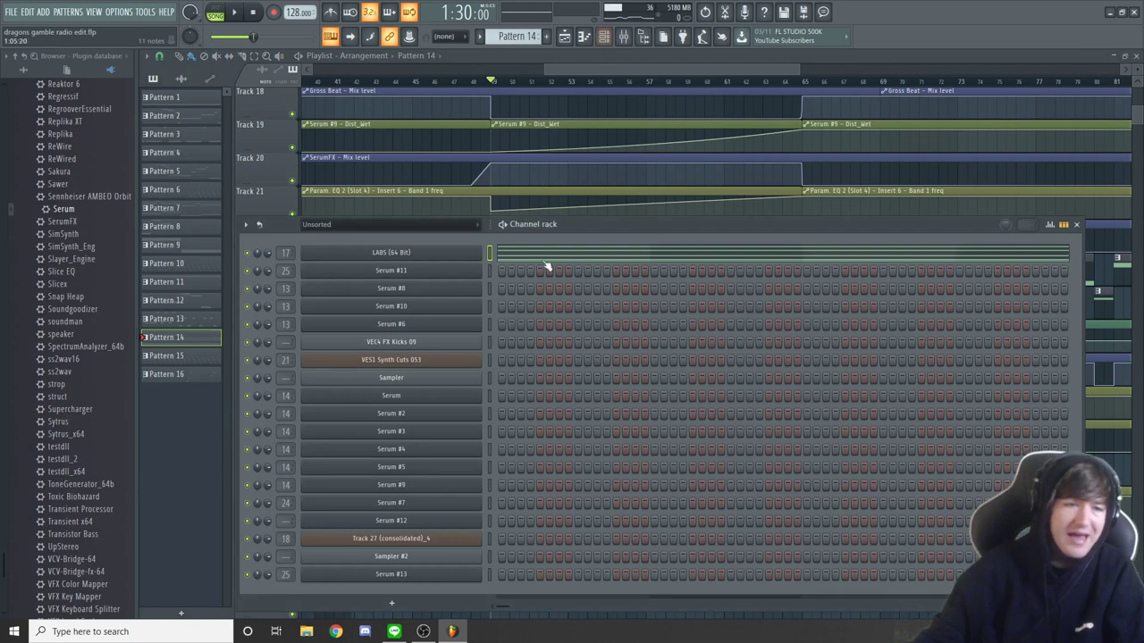
pyautogui.click(435, 253)
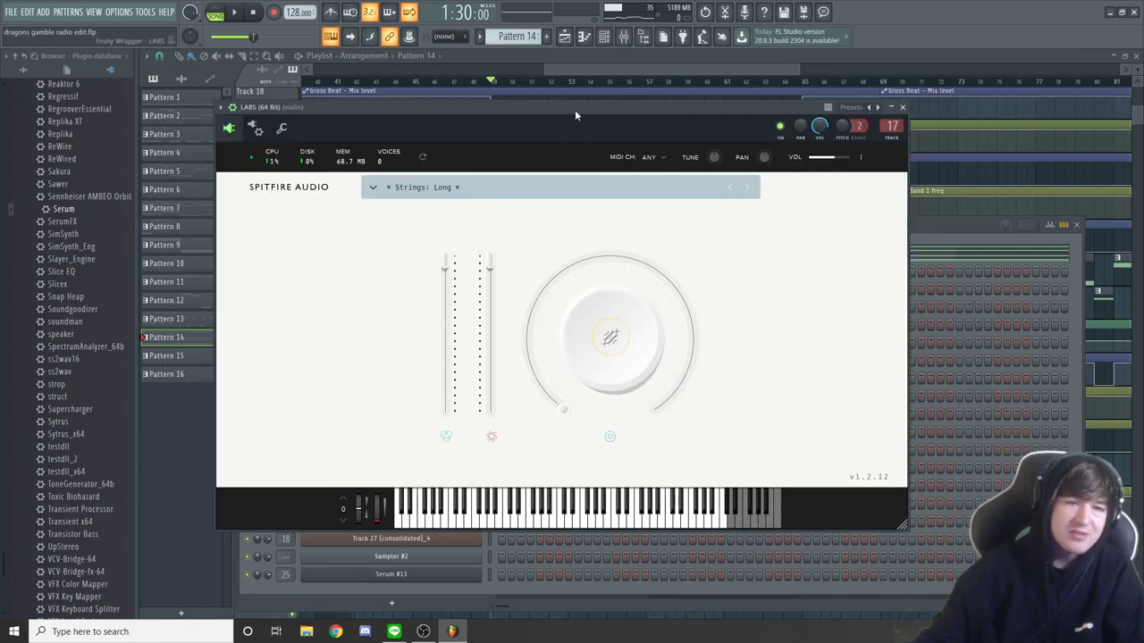
pyautogui.moveTo(575, 109); pyautogui.dragTo(622, 121)
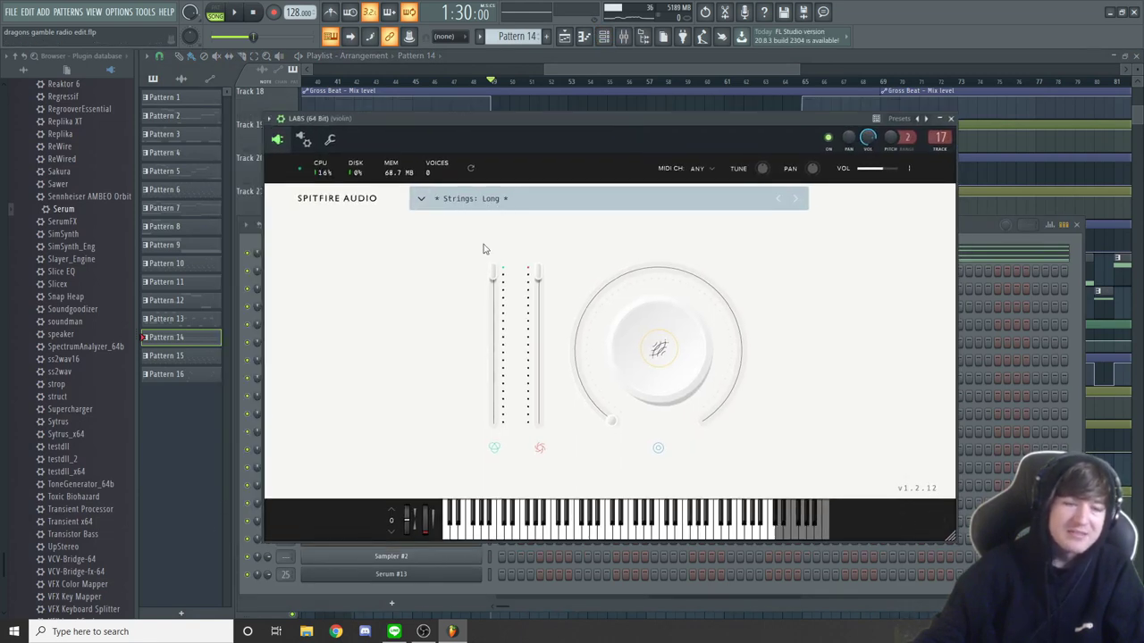
pyautogui.moveTo(496, 283)
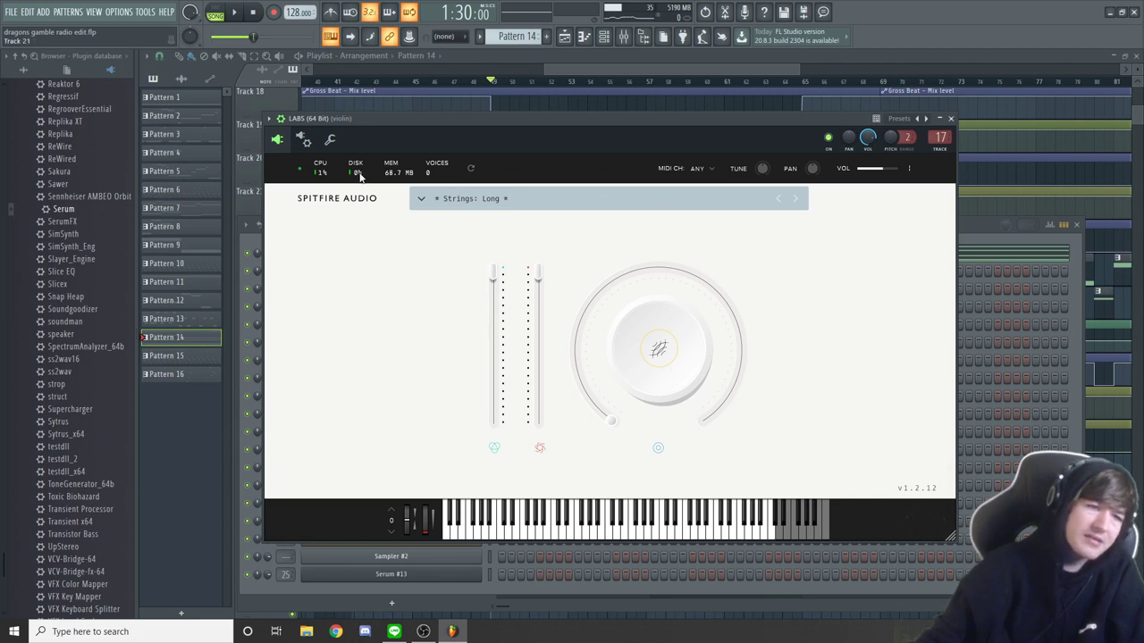
pyautogui.click(949, 119)
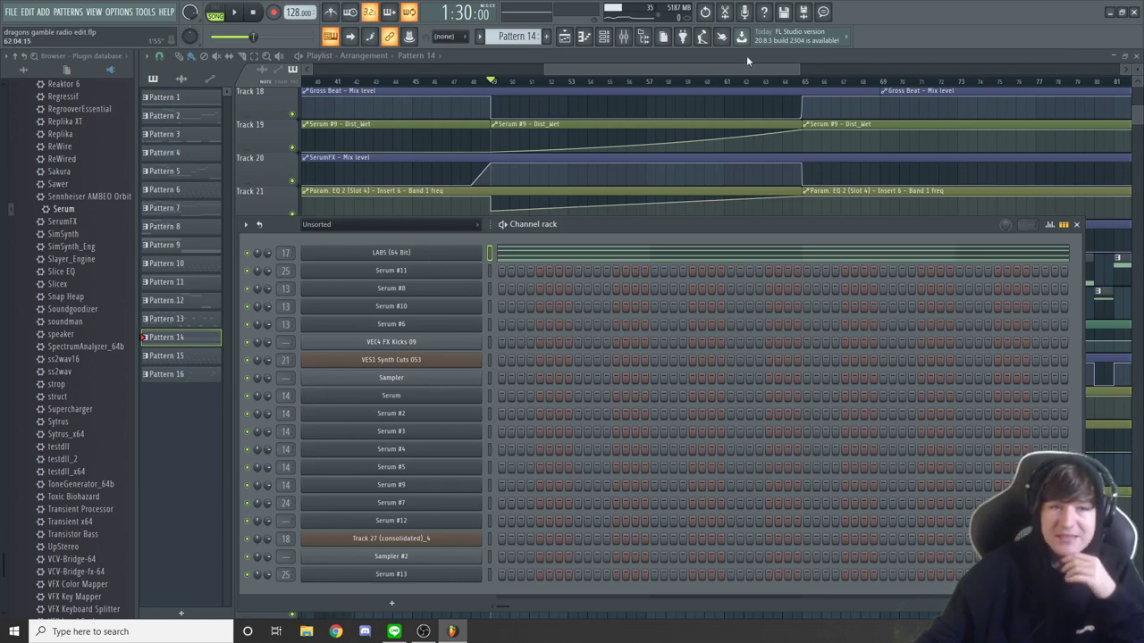
# Step: Close the channel rack and set the playback position to bar 49, where the first Pattern 13 clip starts
pyautogui.press('F6')
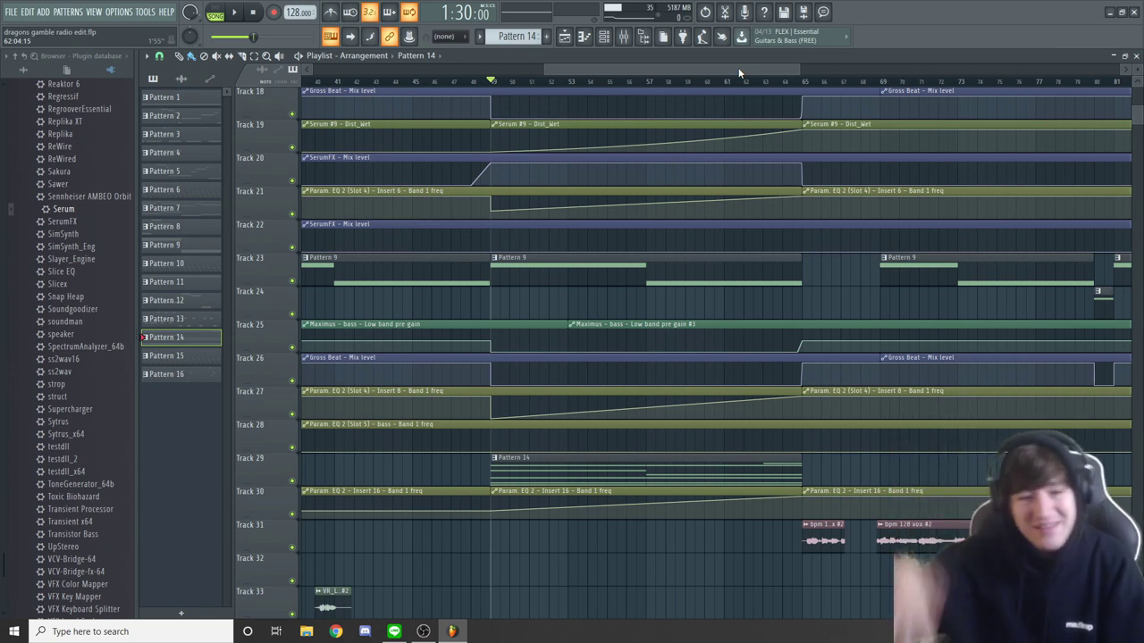
pyautogui.moveTo(673, 73); pyautogui.dragTo(664, 71)
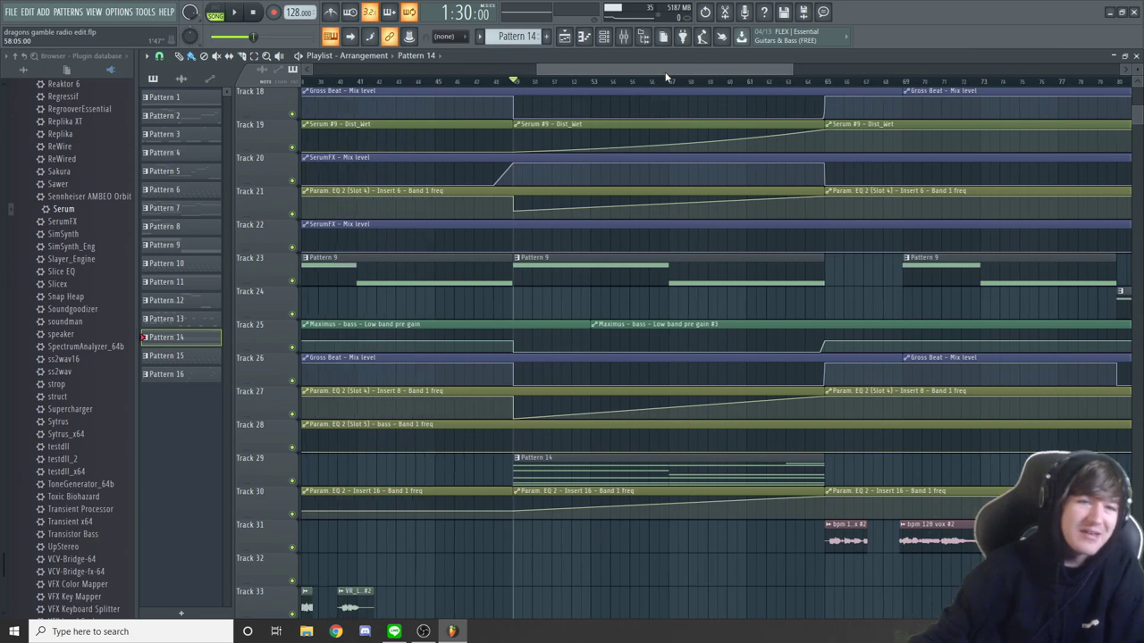
pyautogui.click(669, 81)
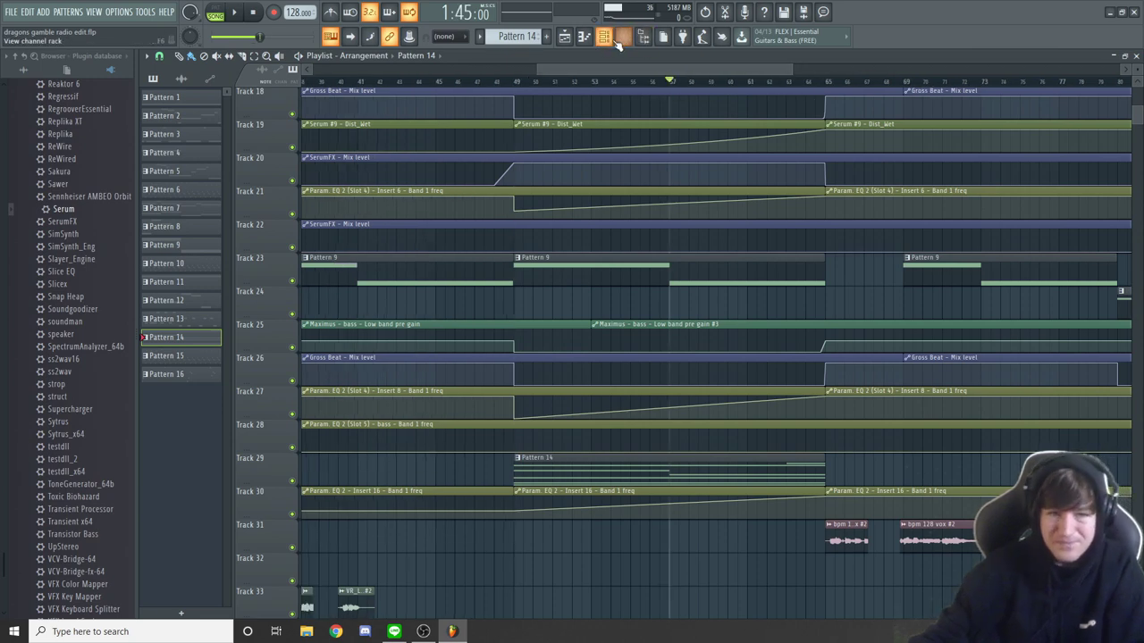
pyautogui.click(626, 39)
pyautogui.click(626, 39)
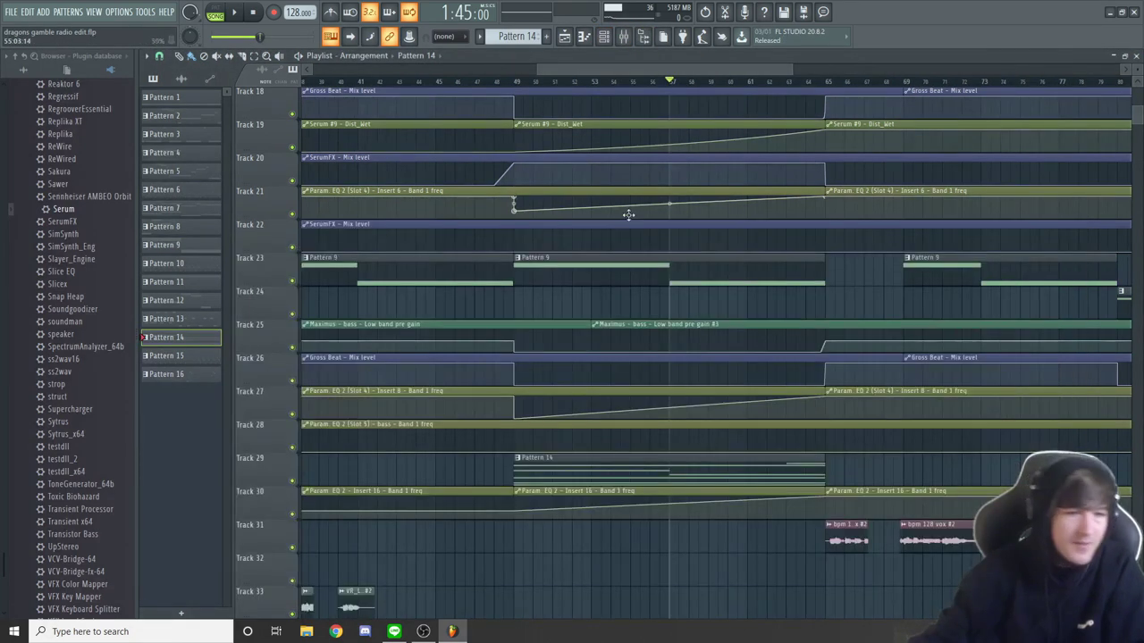
pyautogui.scroll(-5, 625, 214)
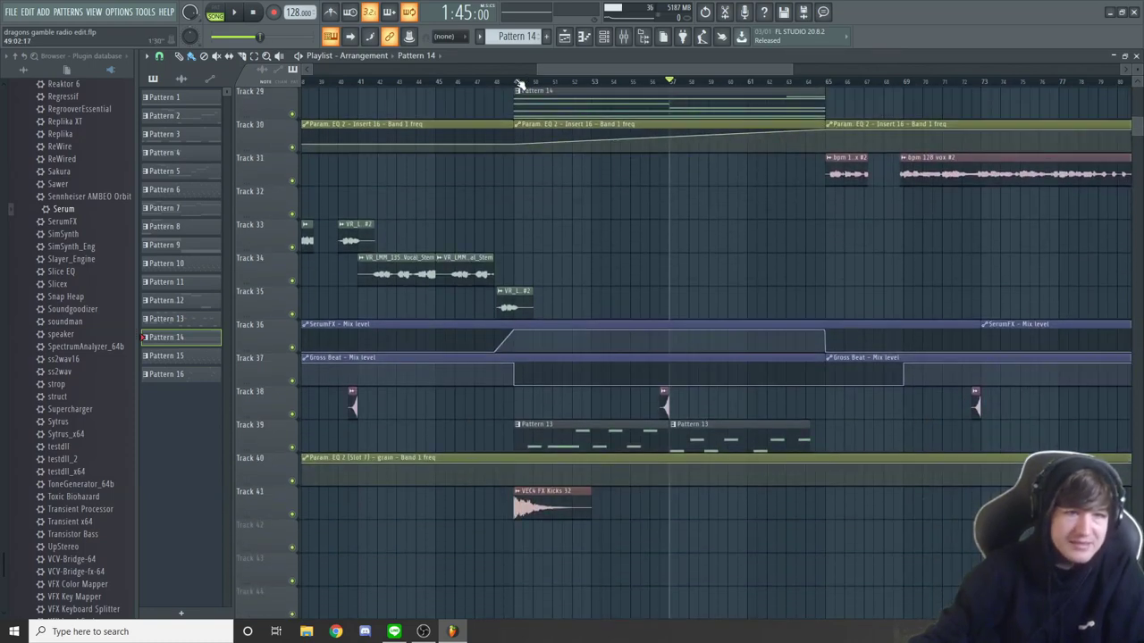
pyautogui.click(518, 82)
# Step: Solo the grain mixer track, play the song from bar 49, and select that track to show its effects chain
pyautogui.click(644, 36)
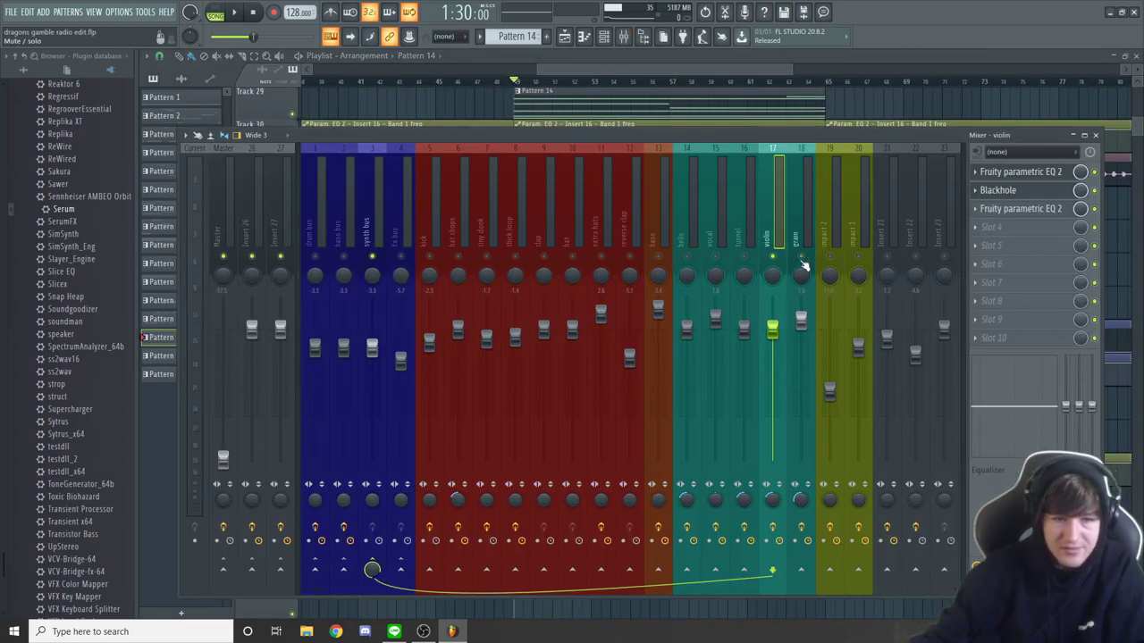
pyautogui.press('space')
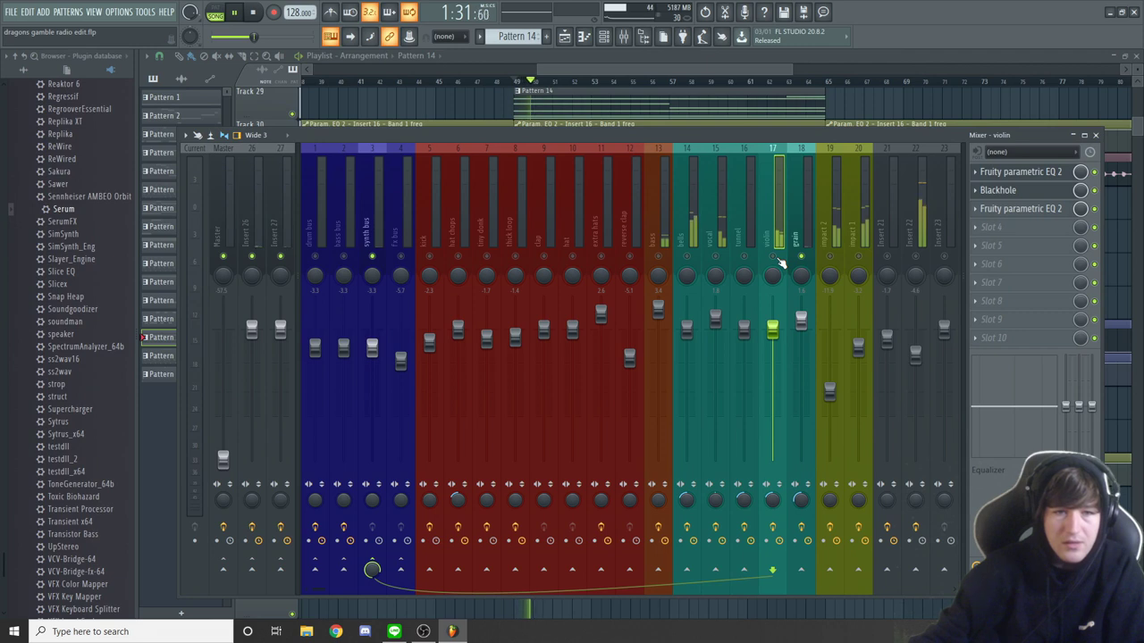
pyautogui.click(807, 237)
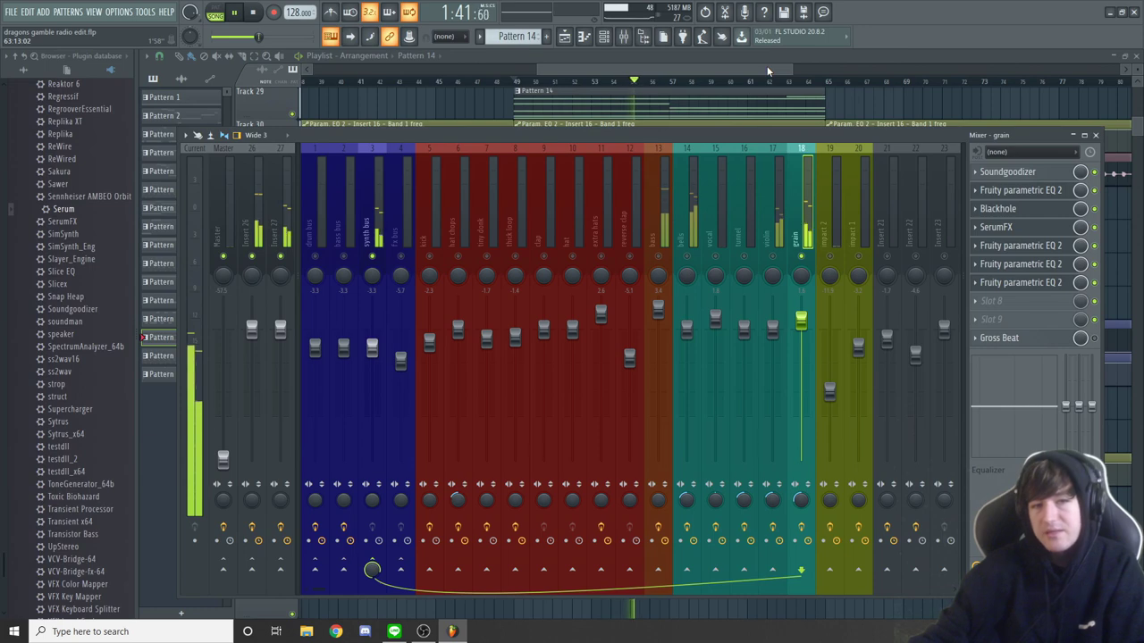
# Step: Follow the soloed grain sound through the Pattern 13 clips in the playlist, checking its mixer levels, and stop playback
pyautogui.press('F9')
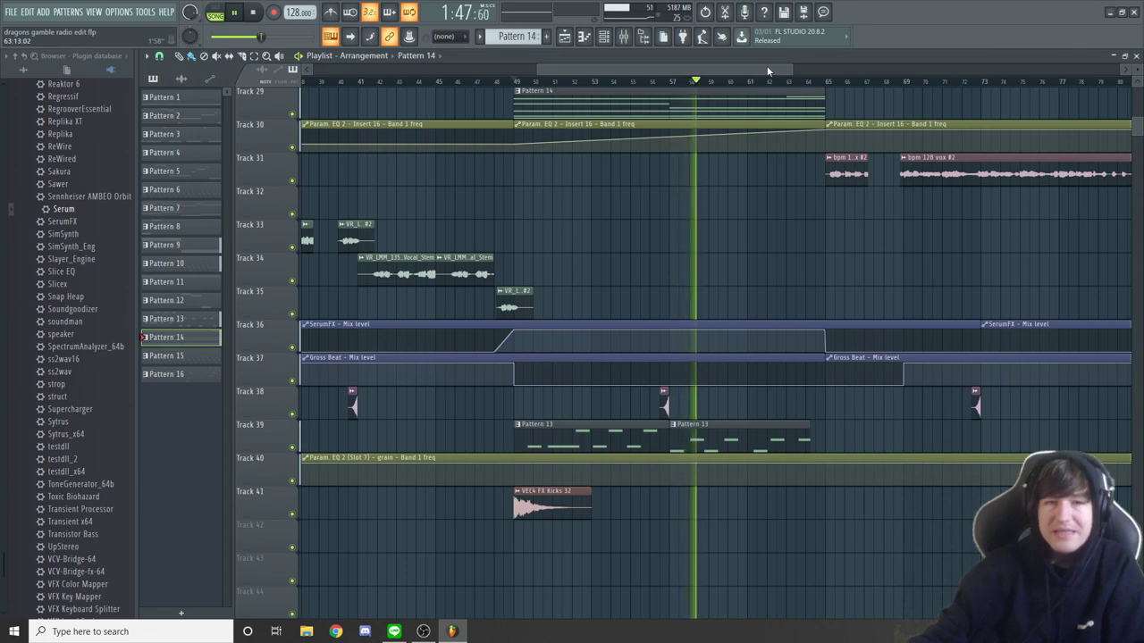
pyautogui.click(624, 38)
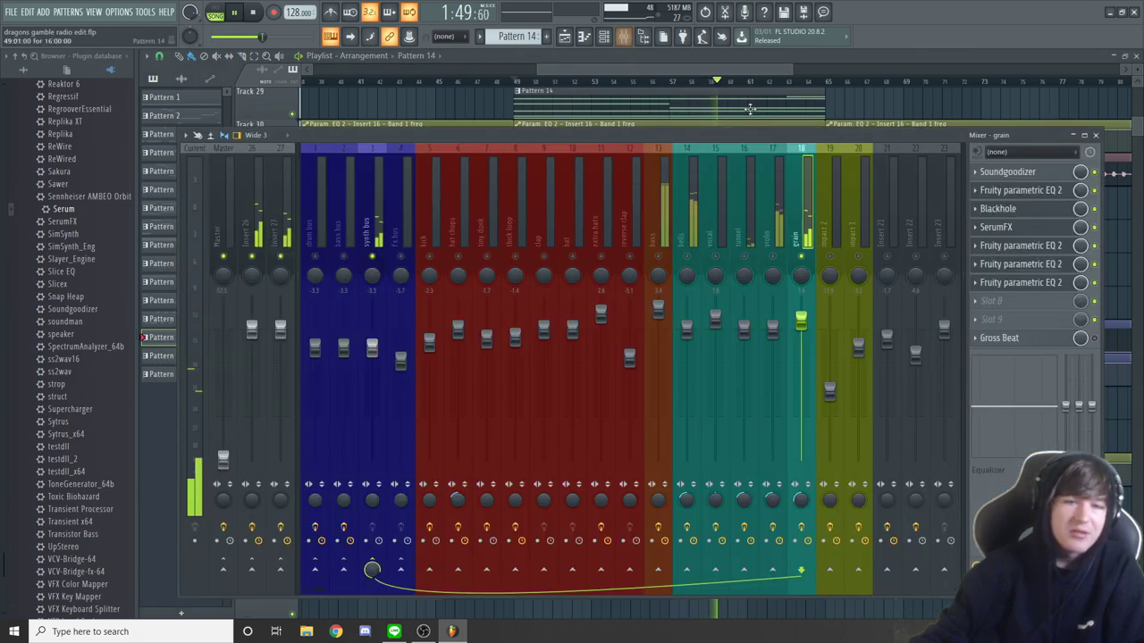
pyautogui.press('F9')
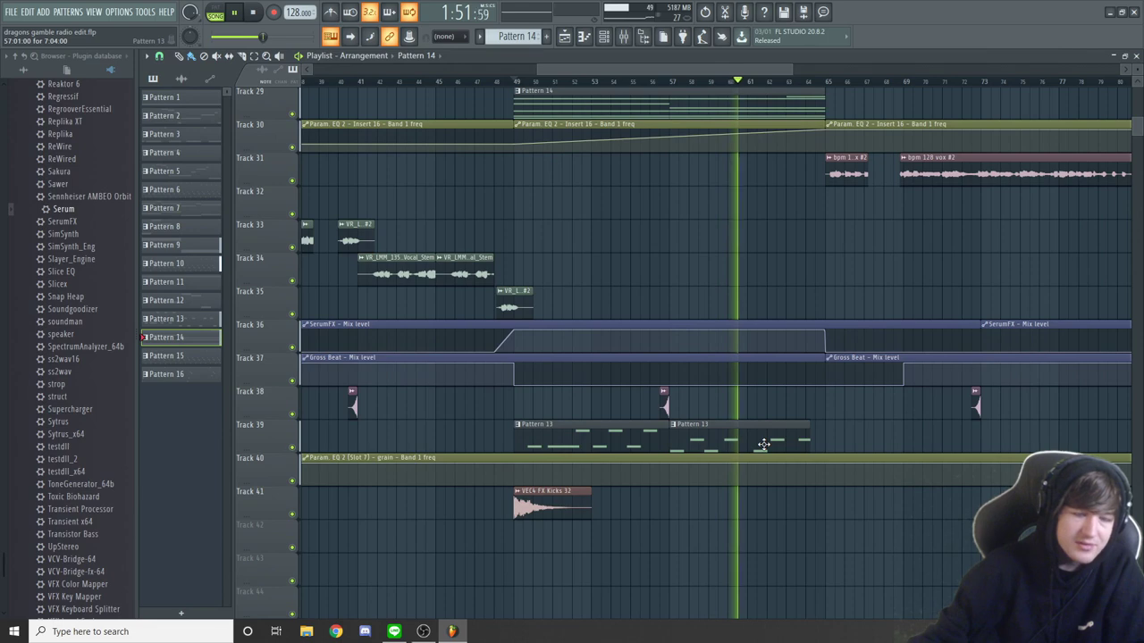
pyautogui.click(604, 38)
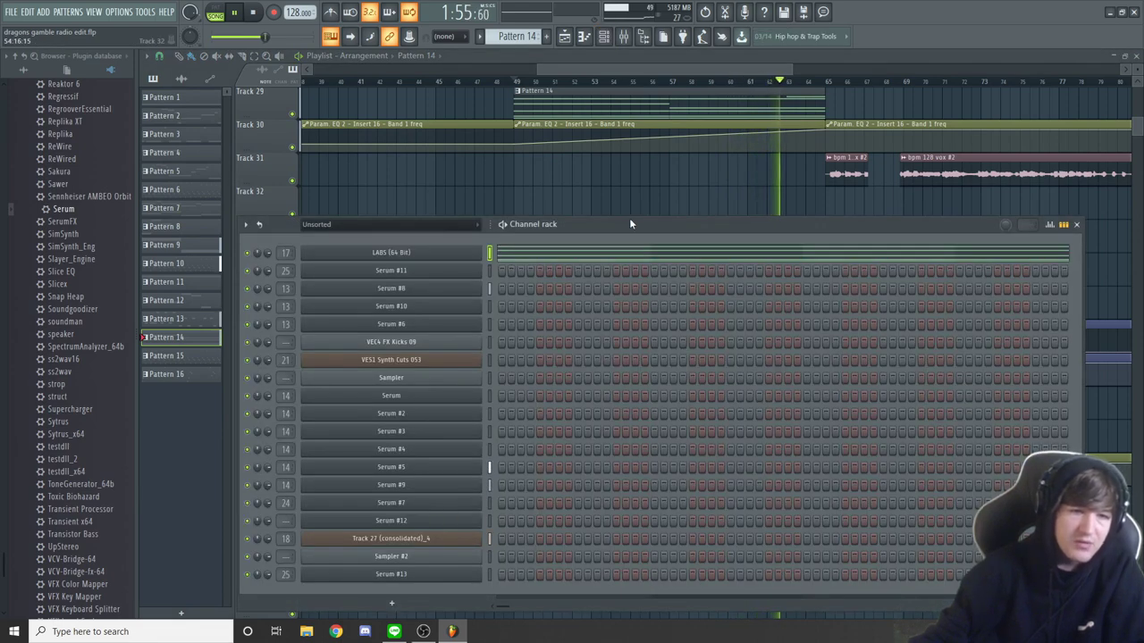
pyautogui.press('F6')
pyautogui.press('space')
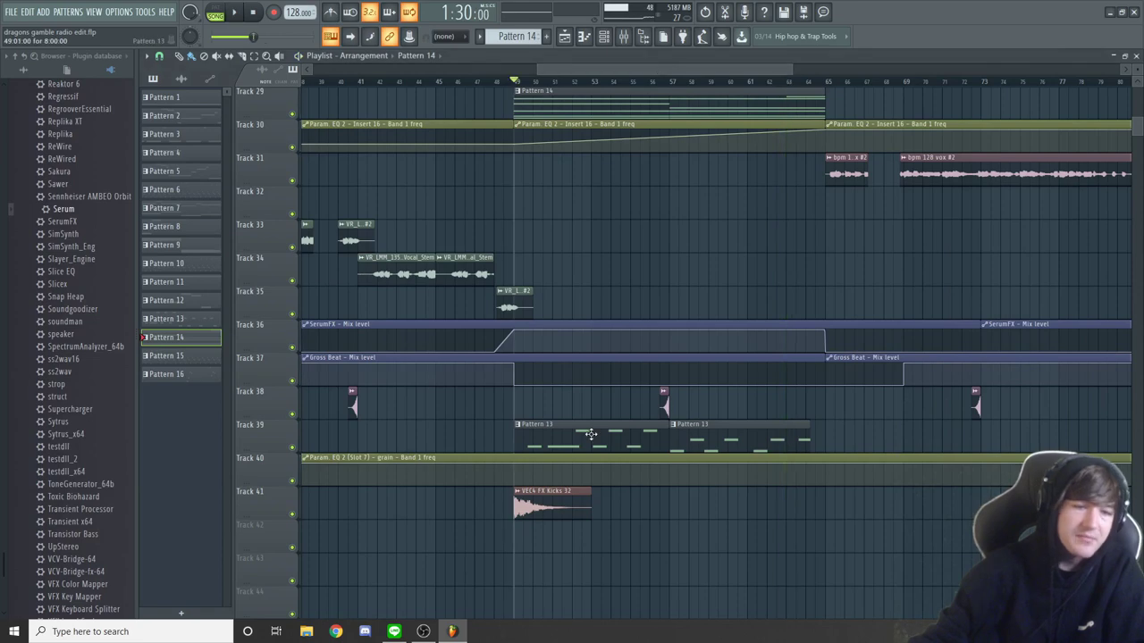
# Step: Select Pattern 13 and open the Fruity granulizer settings of its "Track 27 (consolidated)_4" channel
pyautogui.click(613, 41)
pyautogui.click(459, 540)
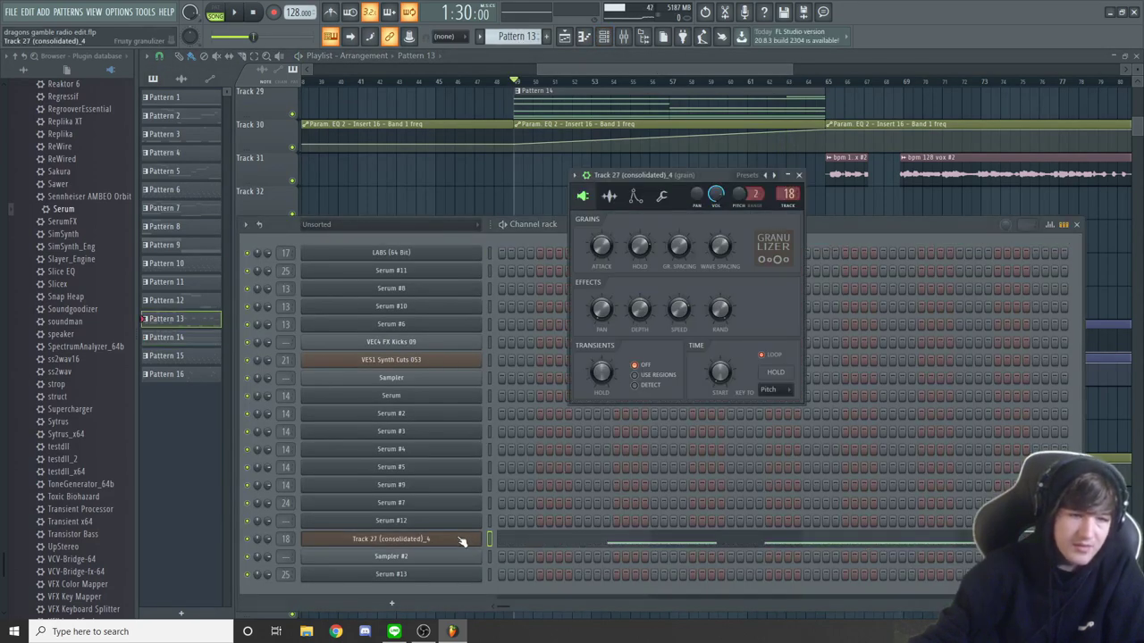
# Step: Examine the source sample waveform and the Granulizer settings of the Track 27 (consolidated)_4 channel
pyautogui.moveTo(714, 178); pyautogui.dragTo(678, 203)
pyautogui.click(574, 223)
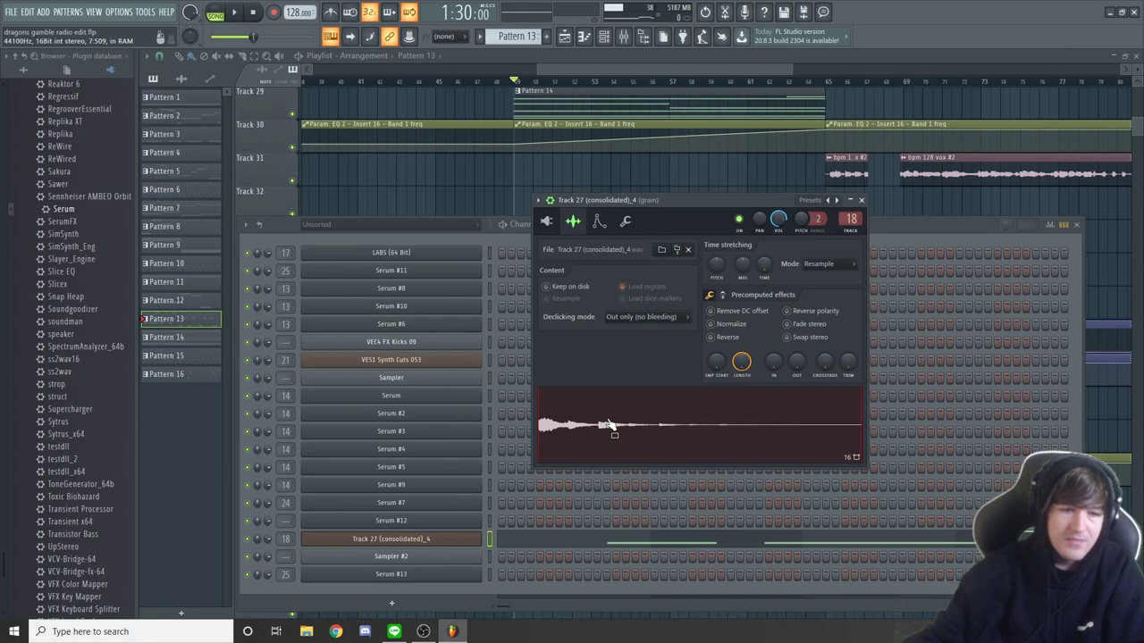
pyautogui.click(558, 222)
pyautogui.moveTo(669, 202)
pyautogui.mouseDown()
pyautogui.moveTo(639, 214)
pyautogui.moveTo(662, 210)
pyautogui.mouseUp()
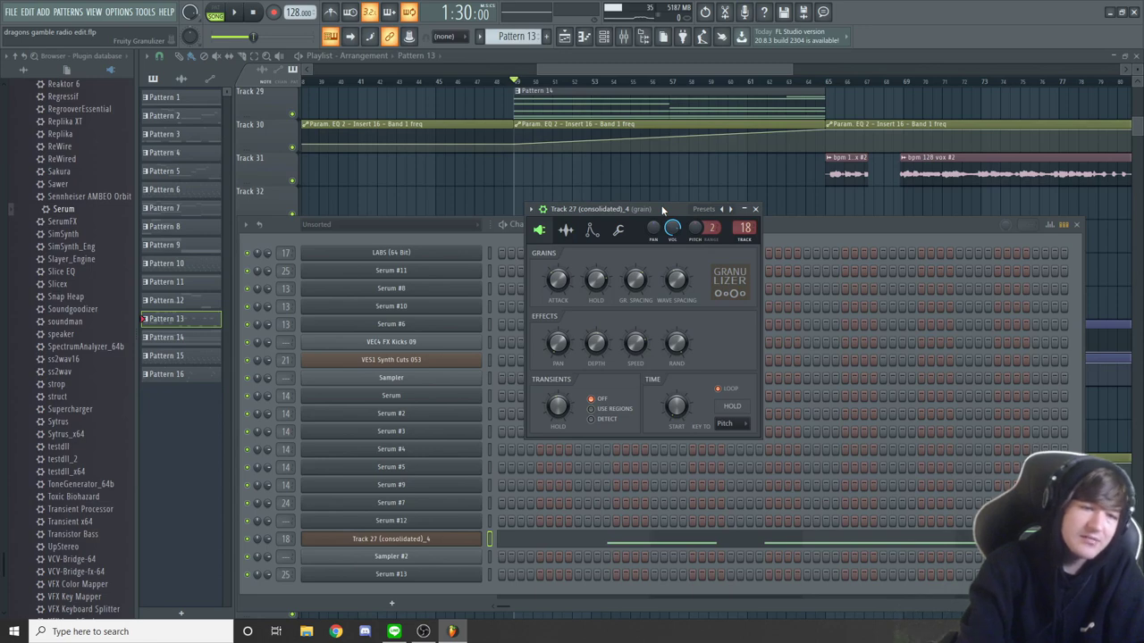
# Step: Play the grain part from bar 49 and inspect the Soundgoodizer on the grain mixer track
pyautogui.press('space')
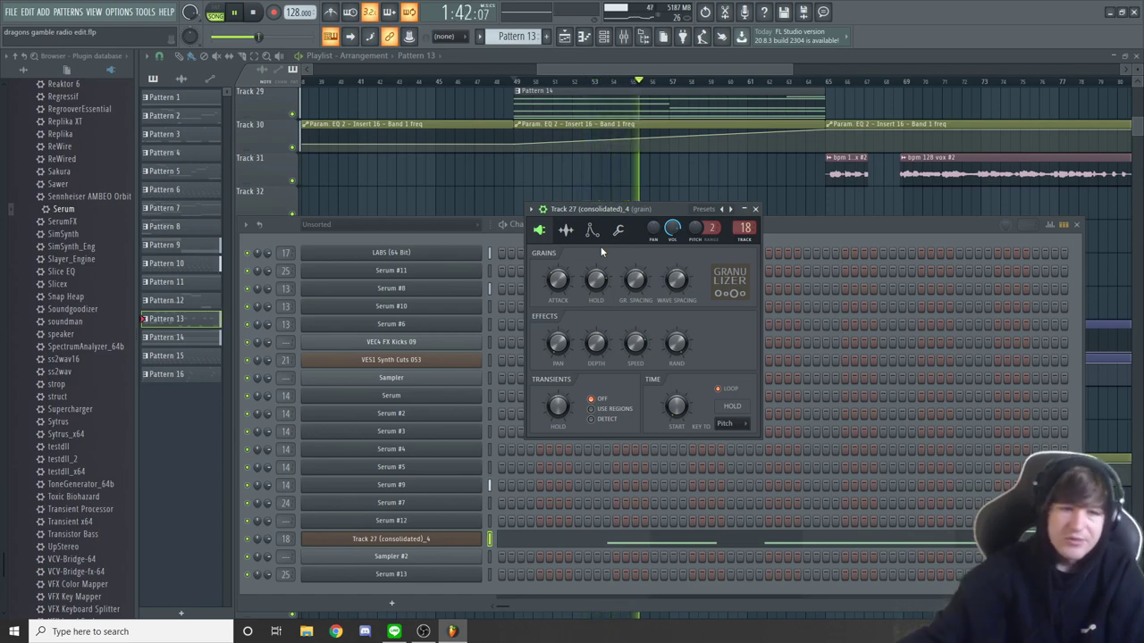
pyautogui.press('F9')
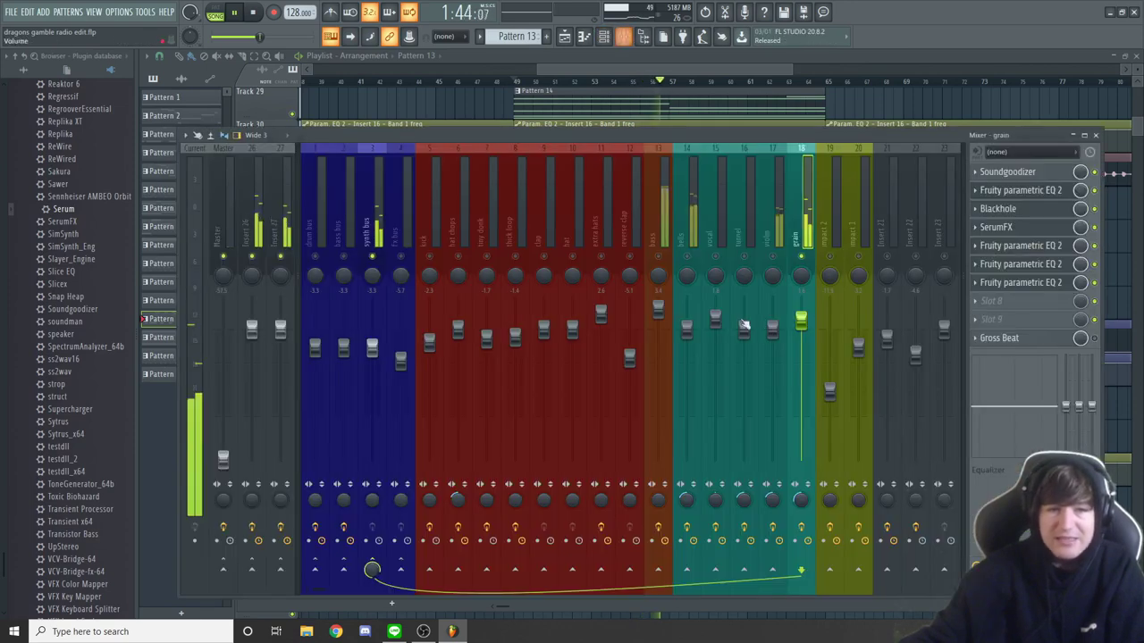
pyautogui.moveTo(732, 134); pyautogui.dragTo(751, 261)
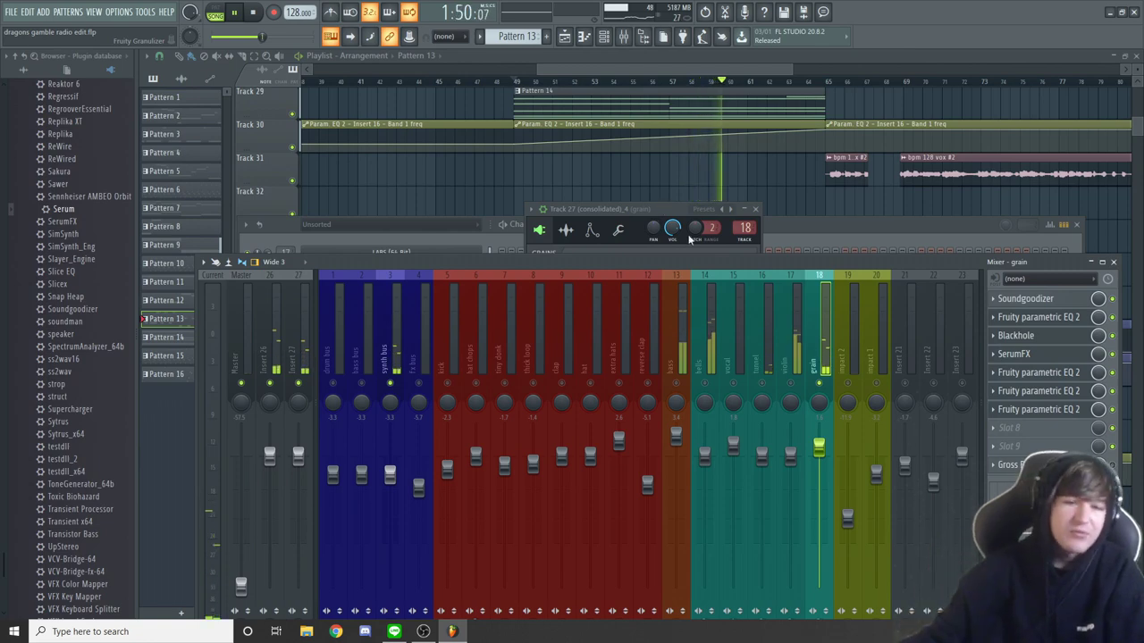
pyautogui.moveTo(815, 256); pyautogui.dragTo(743, 177)
pyautogui.click(983, 219)
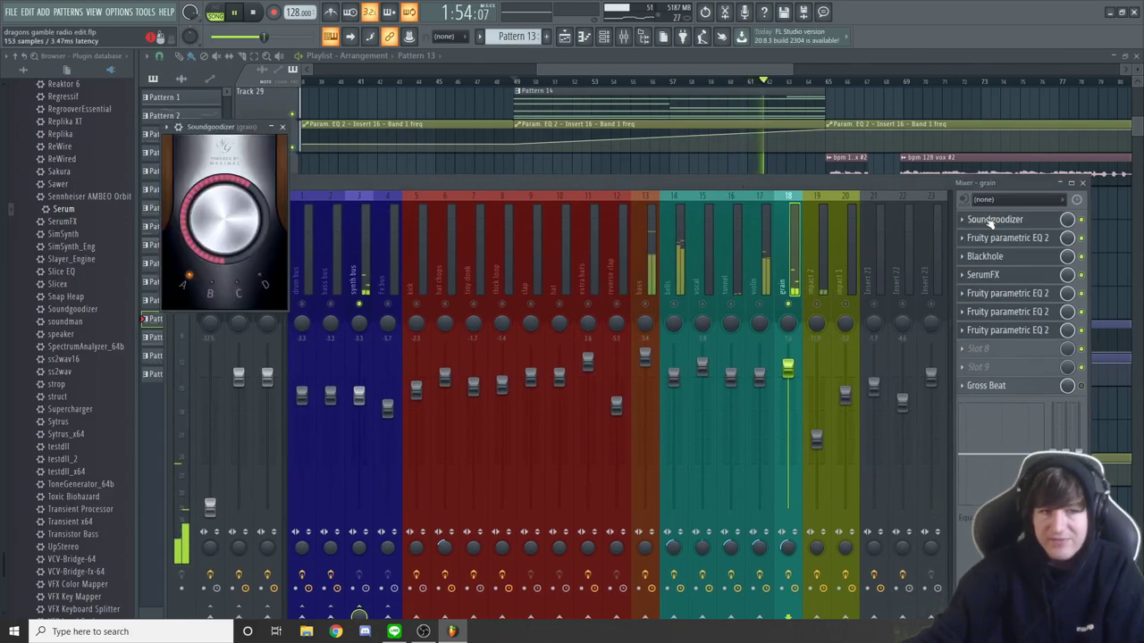
pyautogui.click(284, 128)
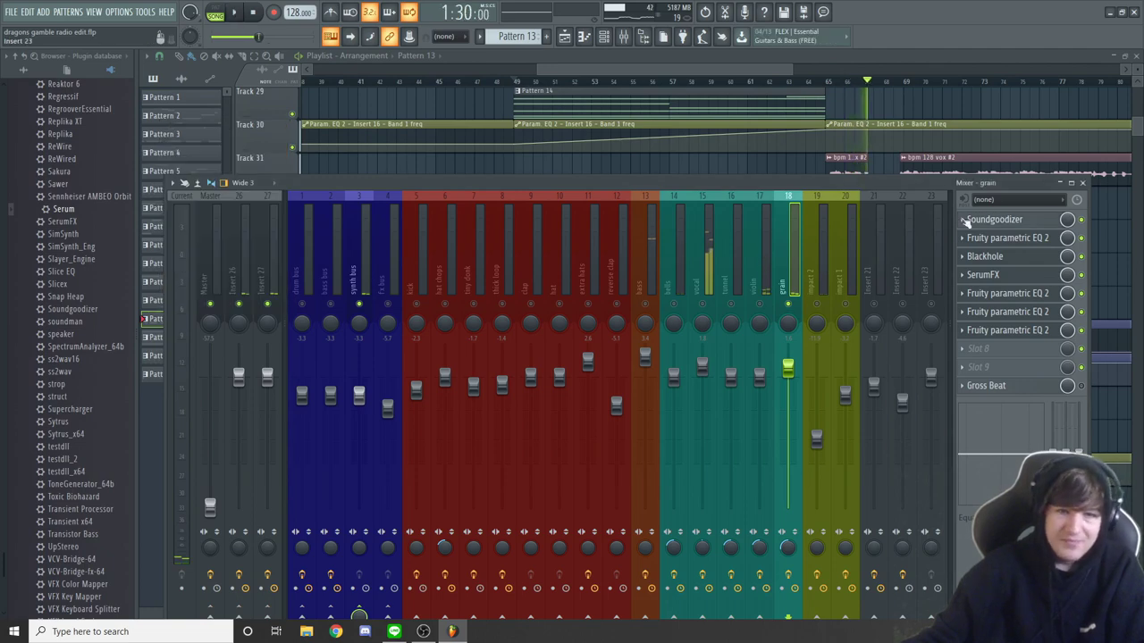
# Step: Inspect the grain track's remaining tone and space effects: Blackhole, SerumFX and each Fruity parametric EQ 2
pyautogui.click(1007, 237)
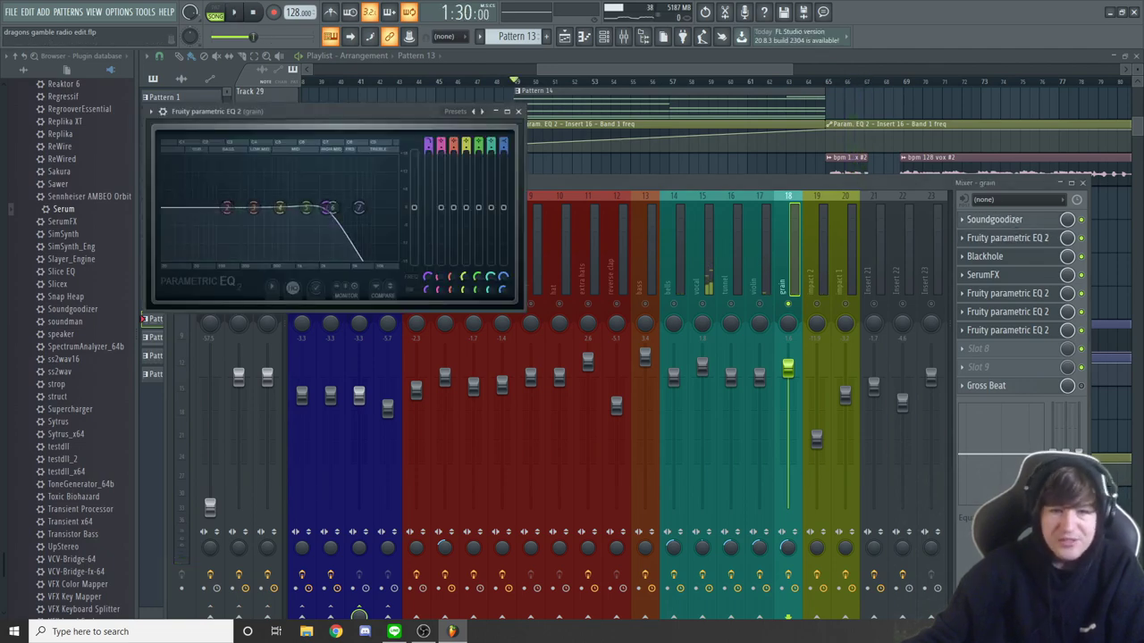
pyautogui.click(1016, 258)
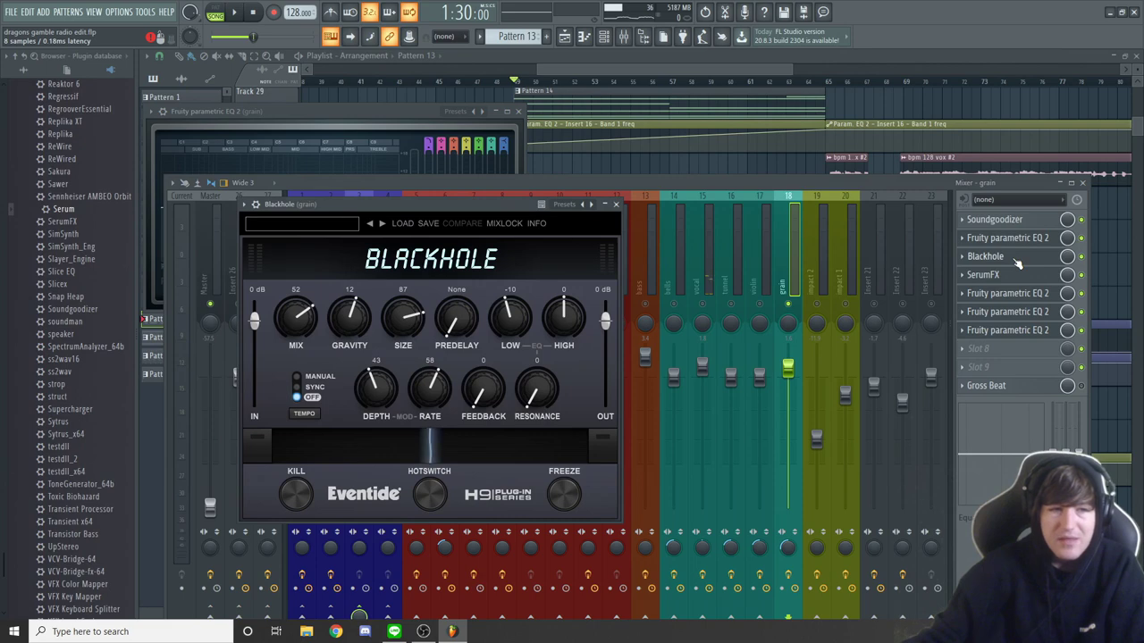
pyautogui.click(998, 276)
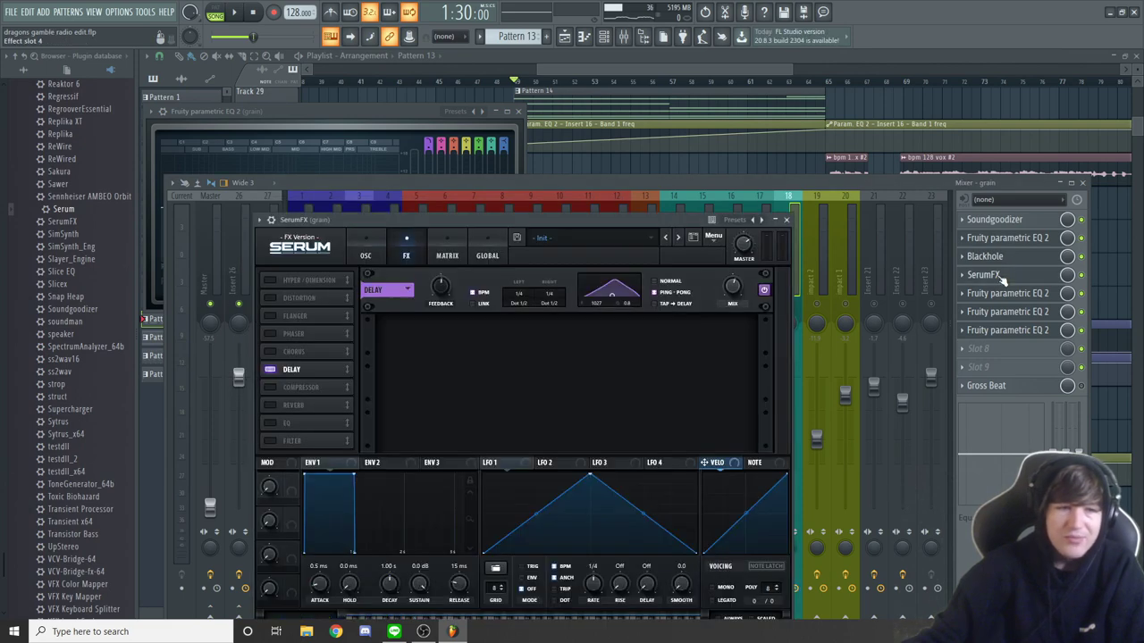
pyautogui.click(1000, 293)
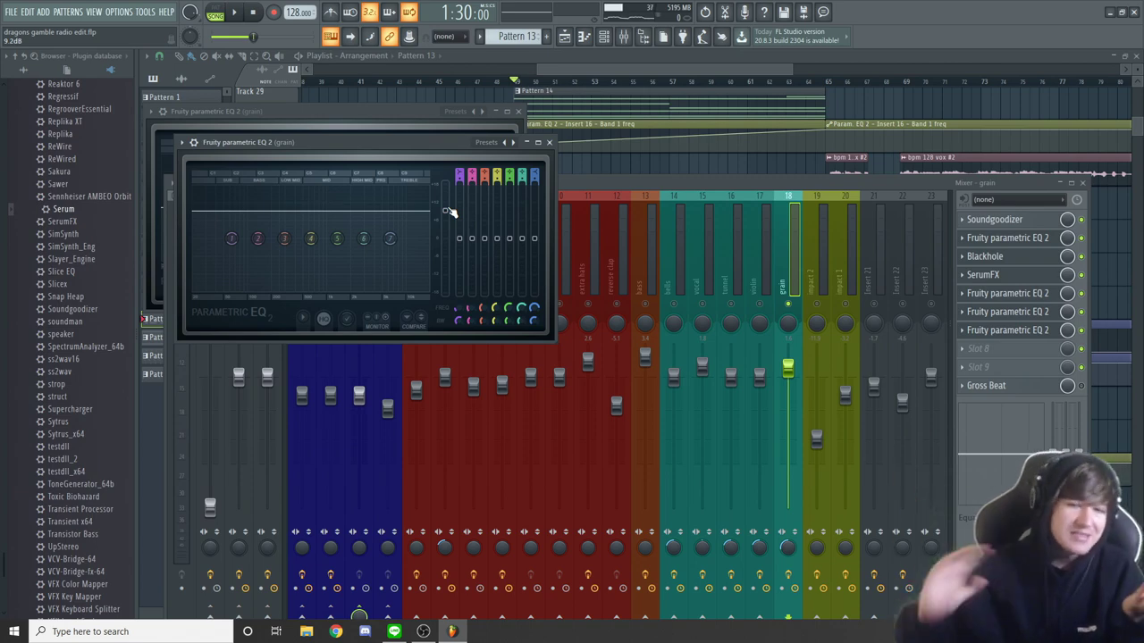
pyautogui.click(994, 312)
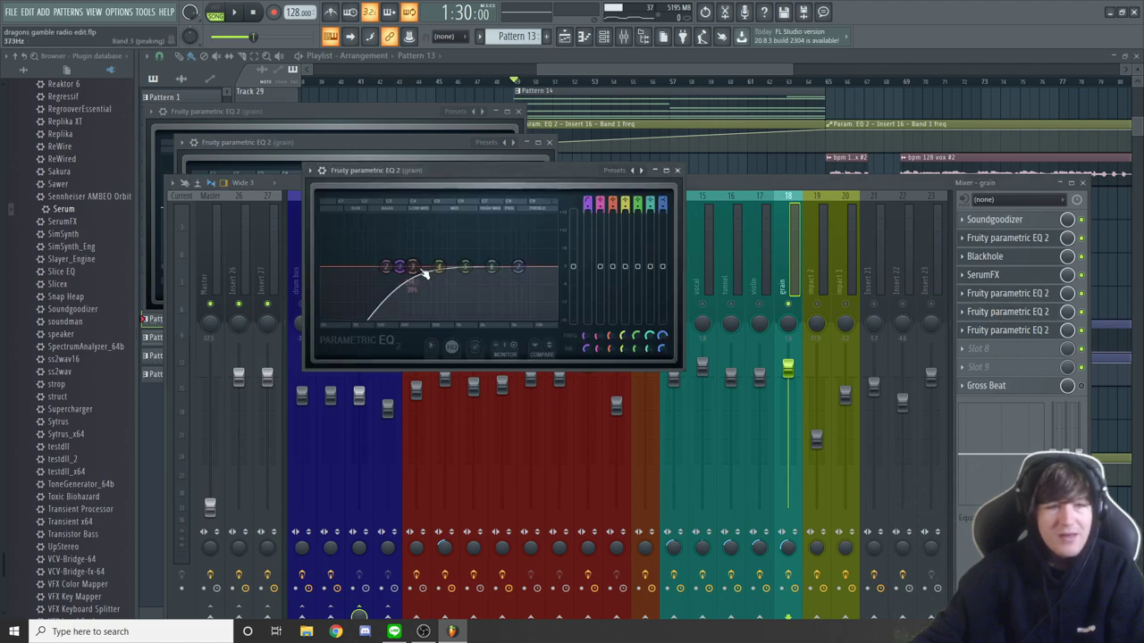
pyautogui.click(1004, 331)
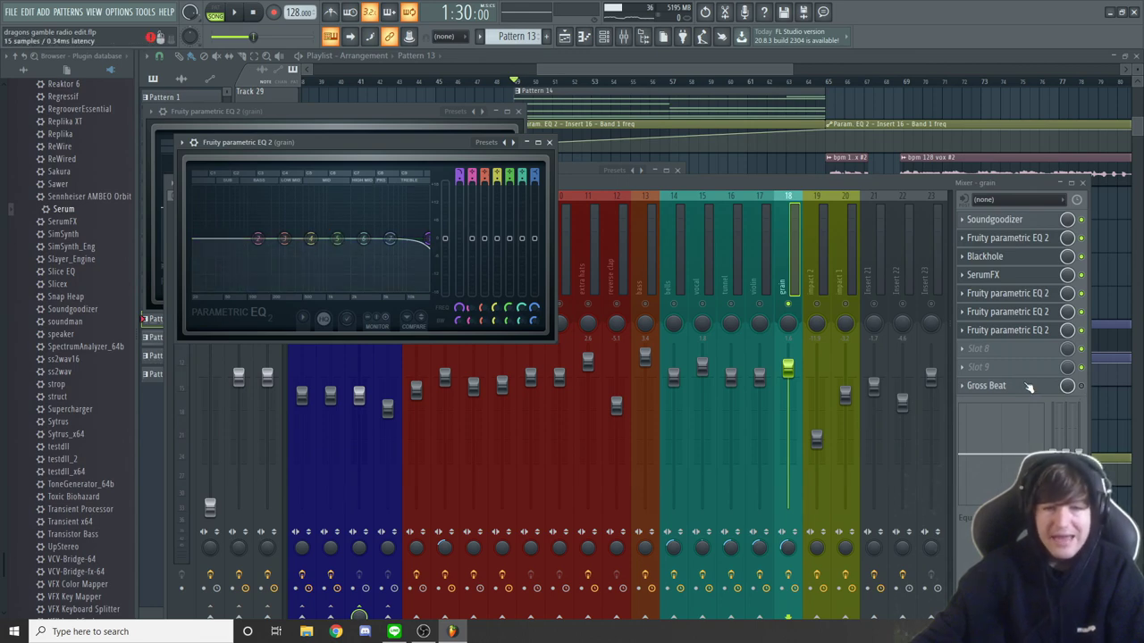
# Step: Inspect the Gross Beat volume curve on the grain mixer track
pyautogui.click(694, 66)
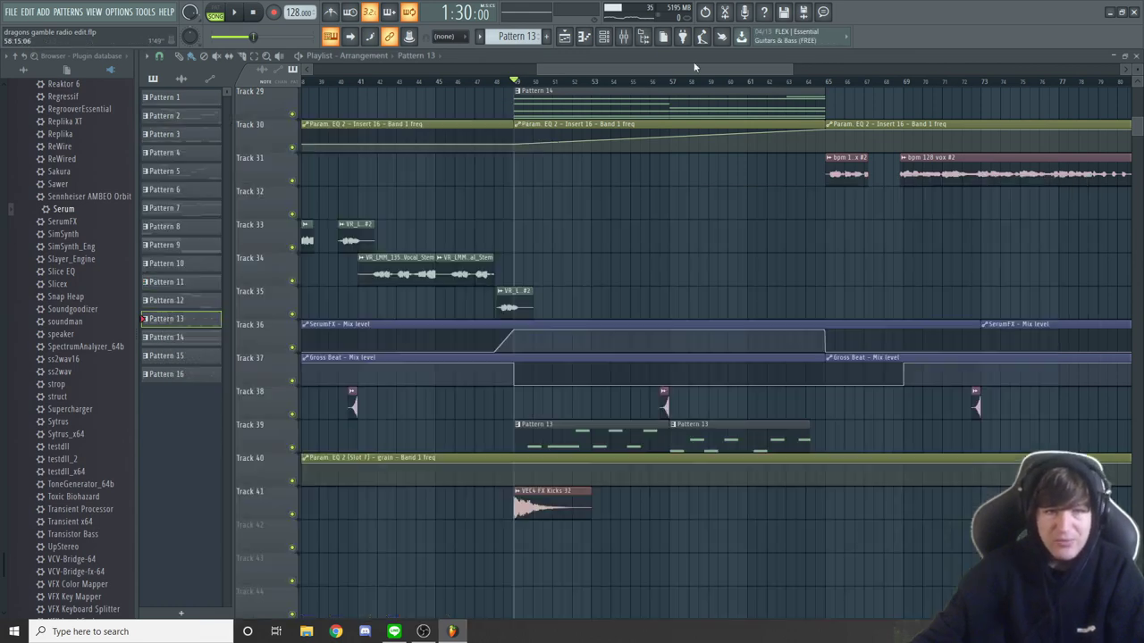
pyautogui.click(624, 39)
pyautogui.click(1009, 385)
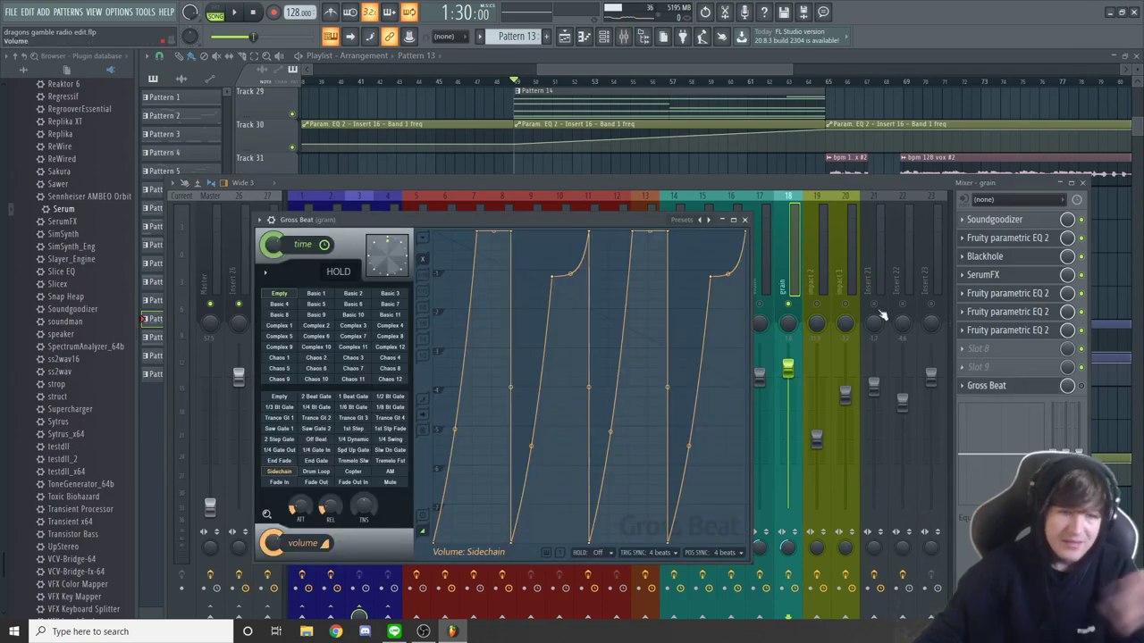
pyautogui.click(742, 221)
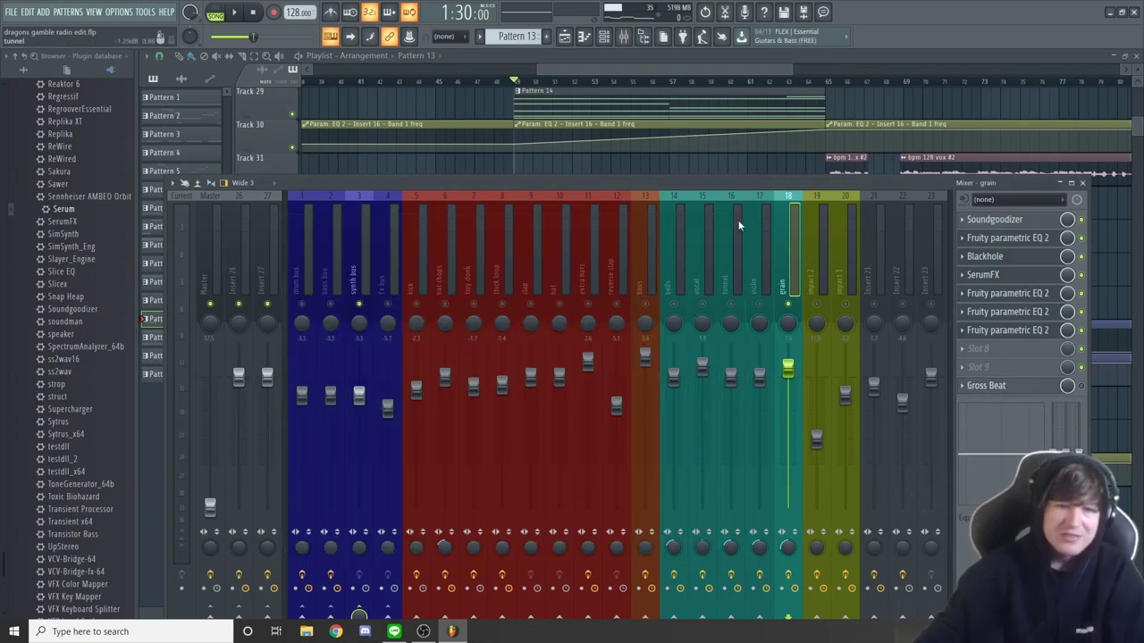
# Step: End the solo on the grain mixer track so that all mixer tracks are unmuted
pyautogui.click(730, 67)
pyautogui.scroll(6, 551, 253)
pyautogui.scroll(9, 550, 253)
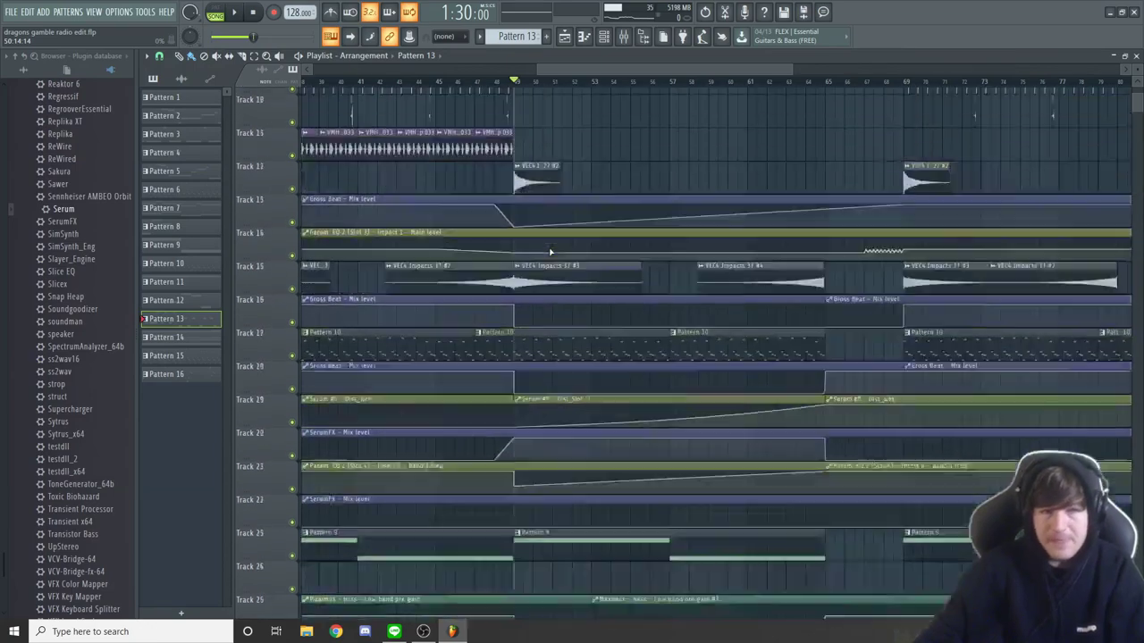
pyautogui.moveTo(617, 69); pyautogui.dragTo(575, 69)
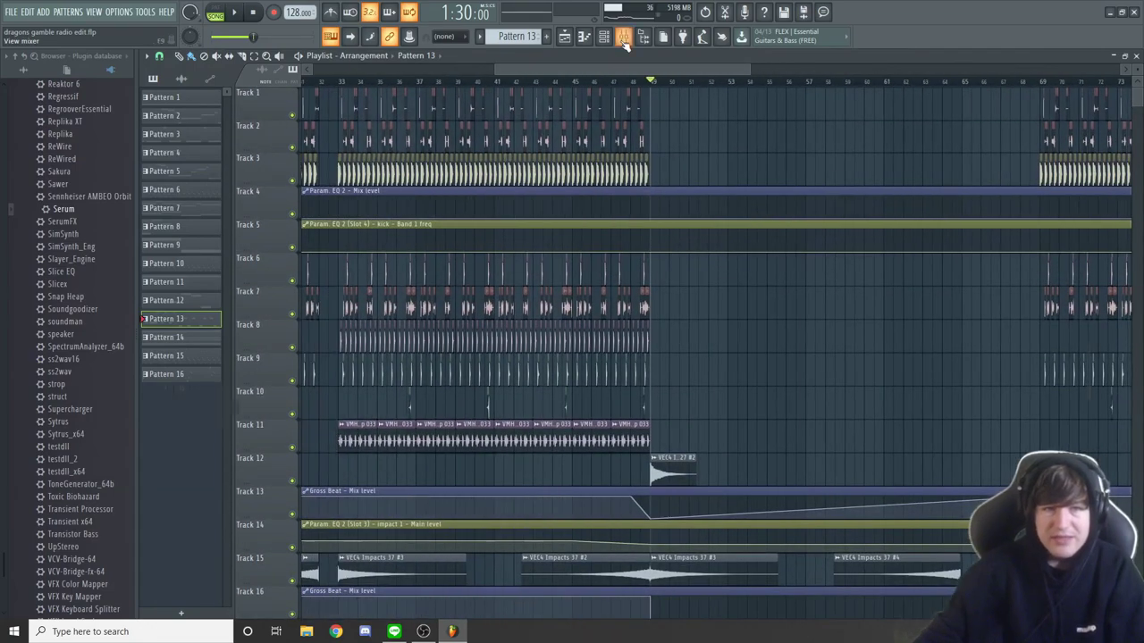
pyautogui.click(624, 36)
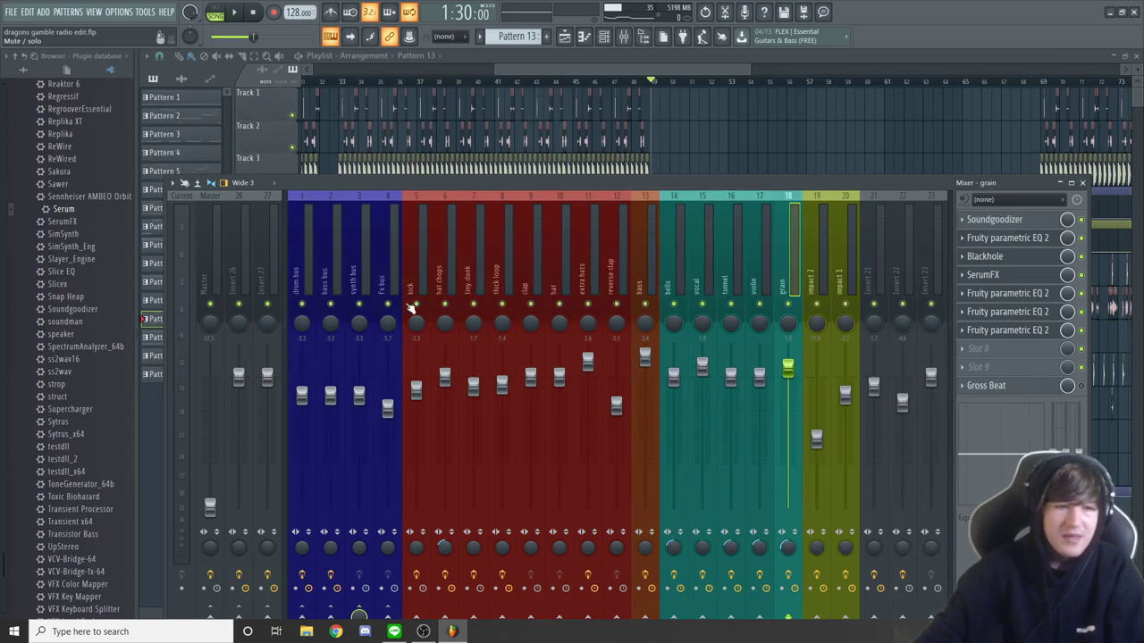
pyautogui.press('F9')
# Step: Play the full arrangement from bar 49 and examine the clips and automation across the playlist tracks
pyautogui.press('space')
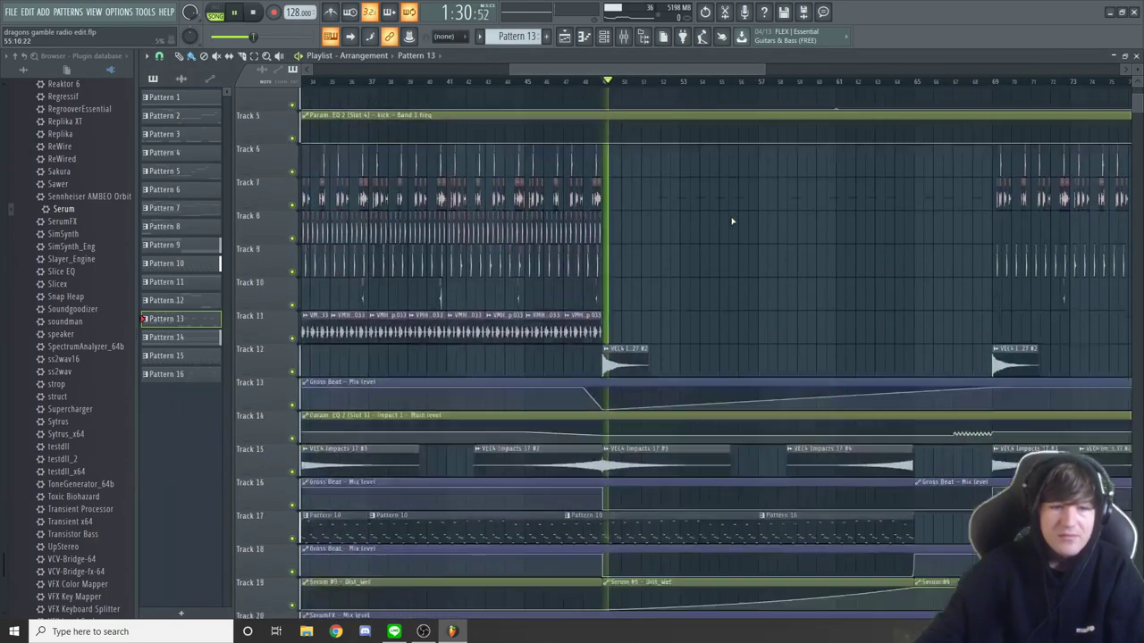
pyautogui.scroll(-10, 731, 221)
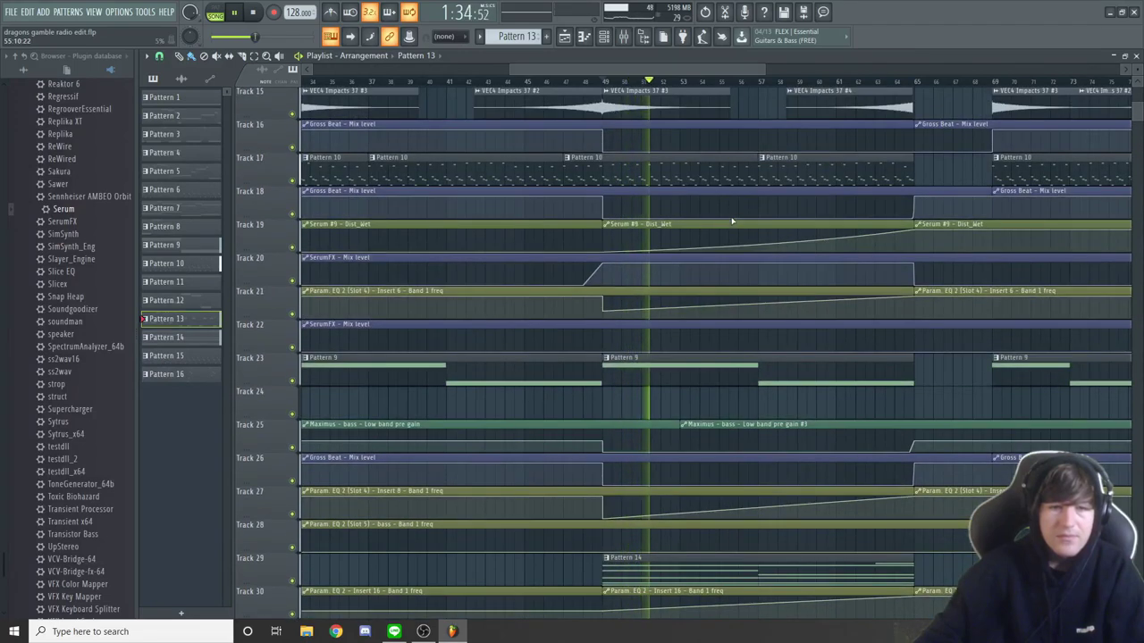
pyautogui.scroll(2, 803, 65)
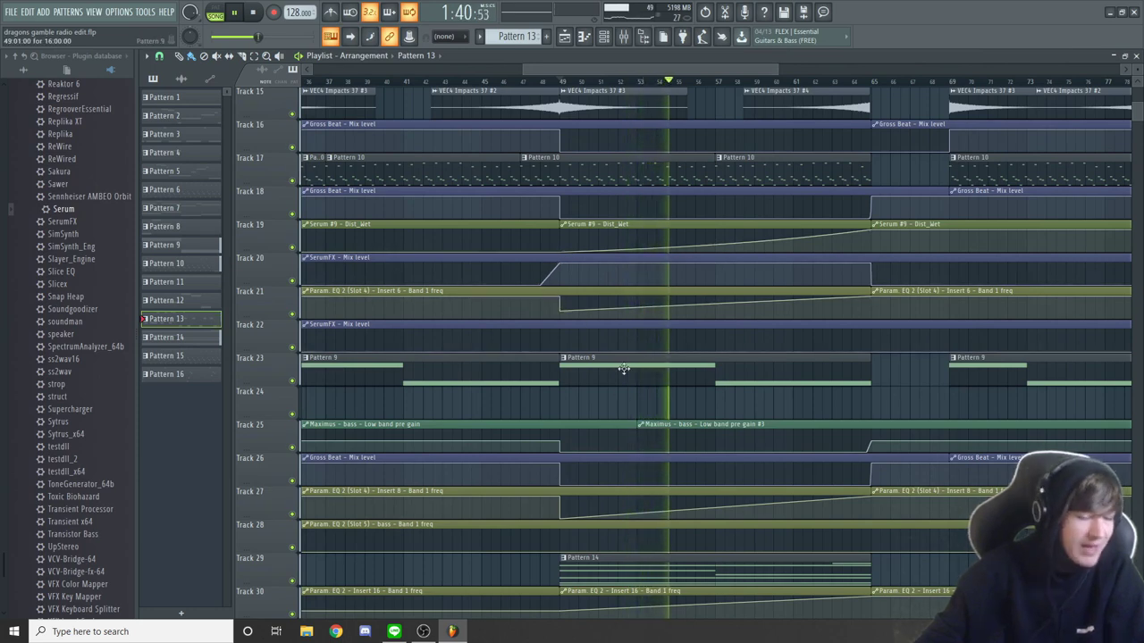
pyautogui.scroll(-7, 623, 370)
pyautogui.scroll(-3, 682, 443)
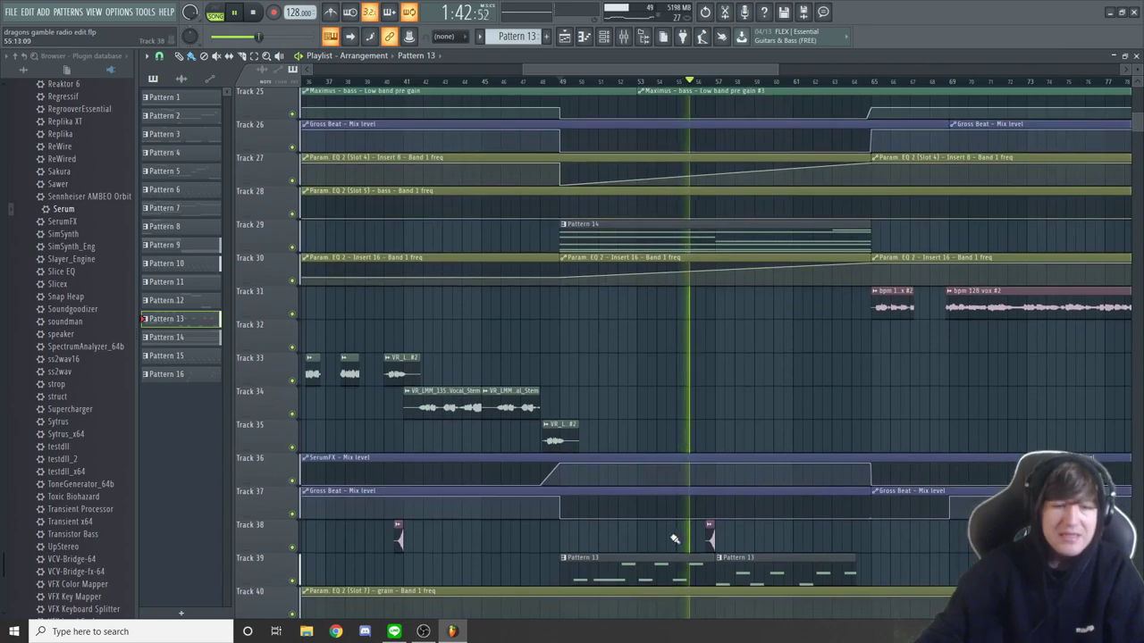
pyautogui.scroll(6, 731, 366)
pyautogui.scroll(5, 731, 367)
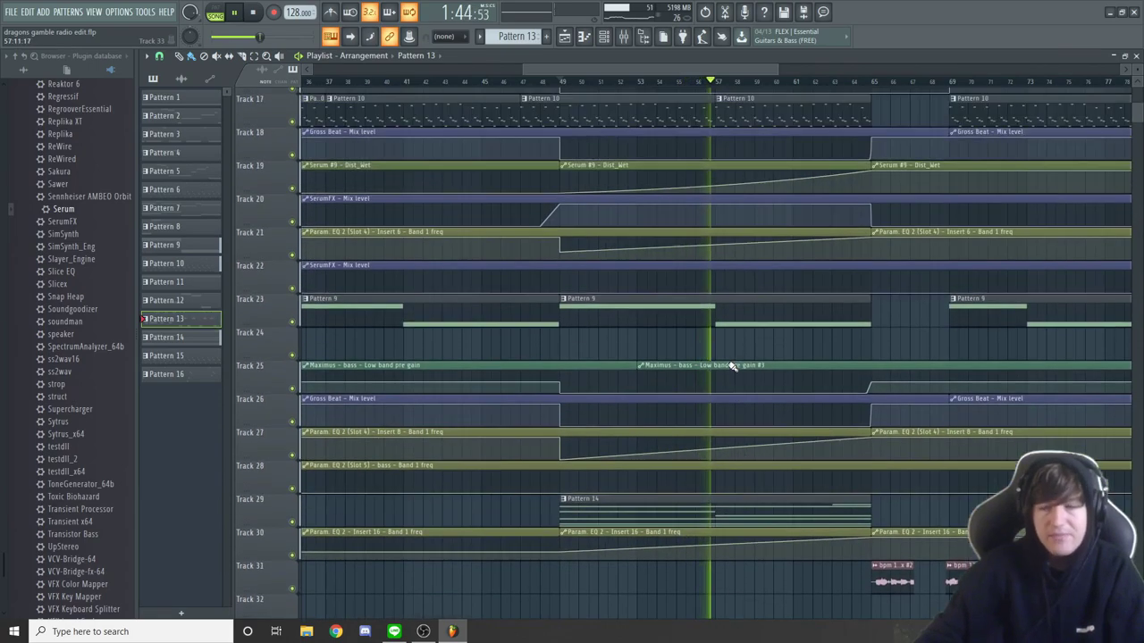
pyautogui.scroll(-12, 731, 367)
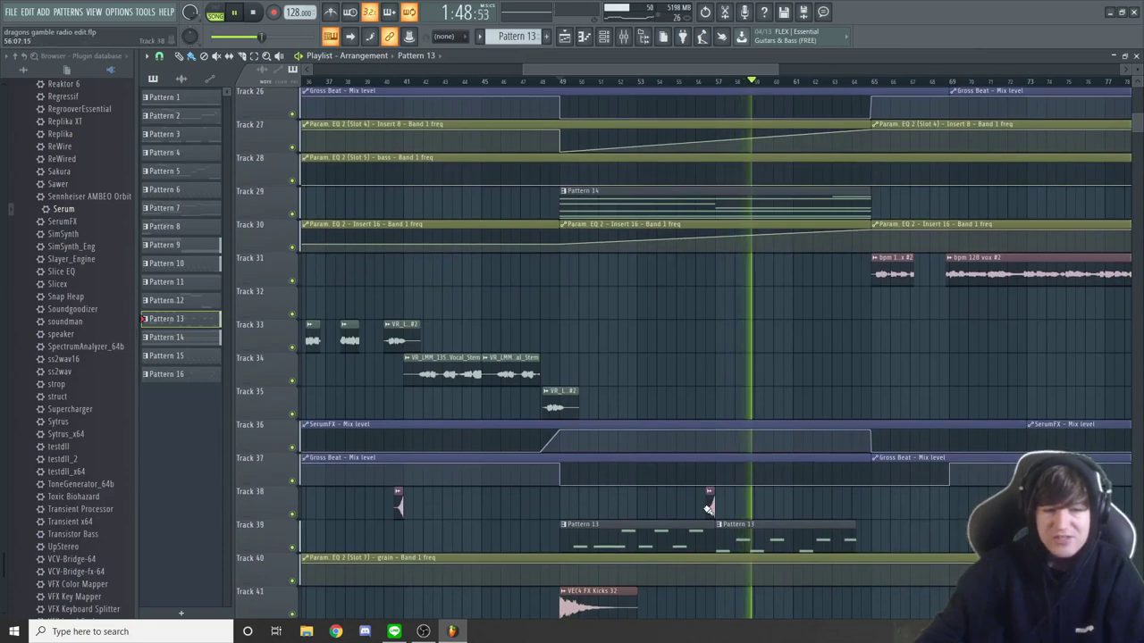
pyautogui.scroll(16, 706, 510)
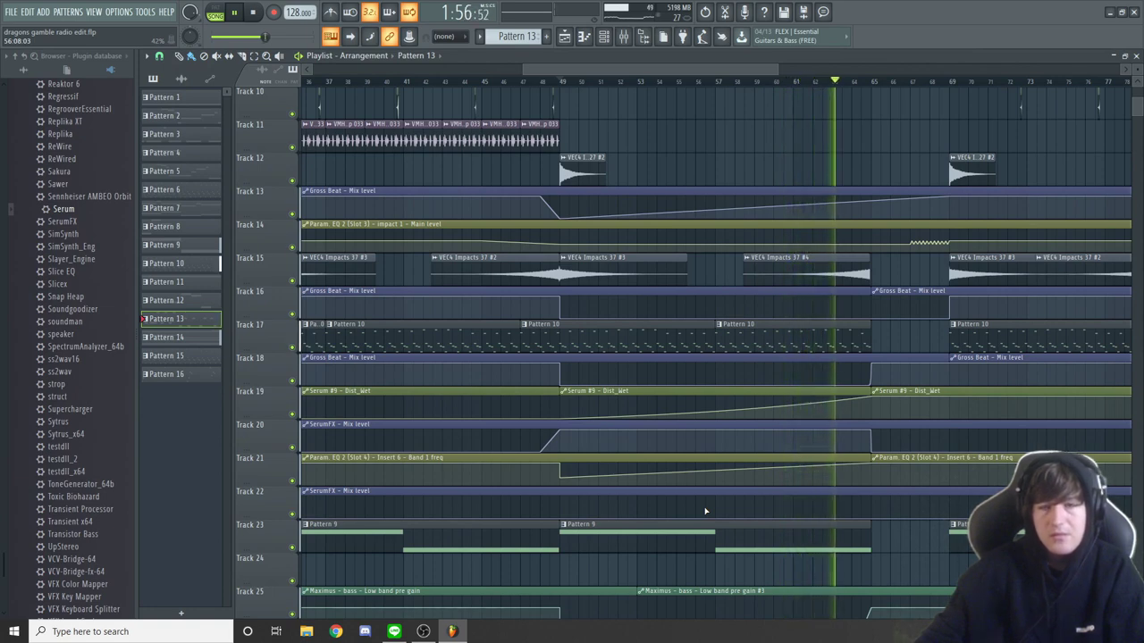
pyautogui.moveTo(748, 72); pyautogui.dragTo(698, 67)
pyautogui.press('space')
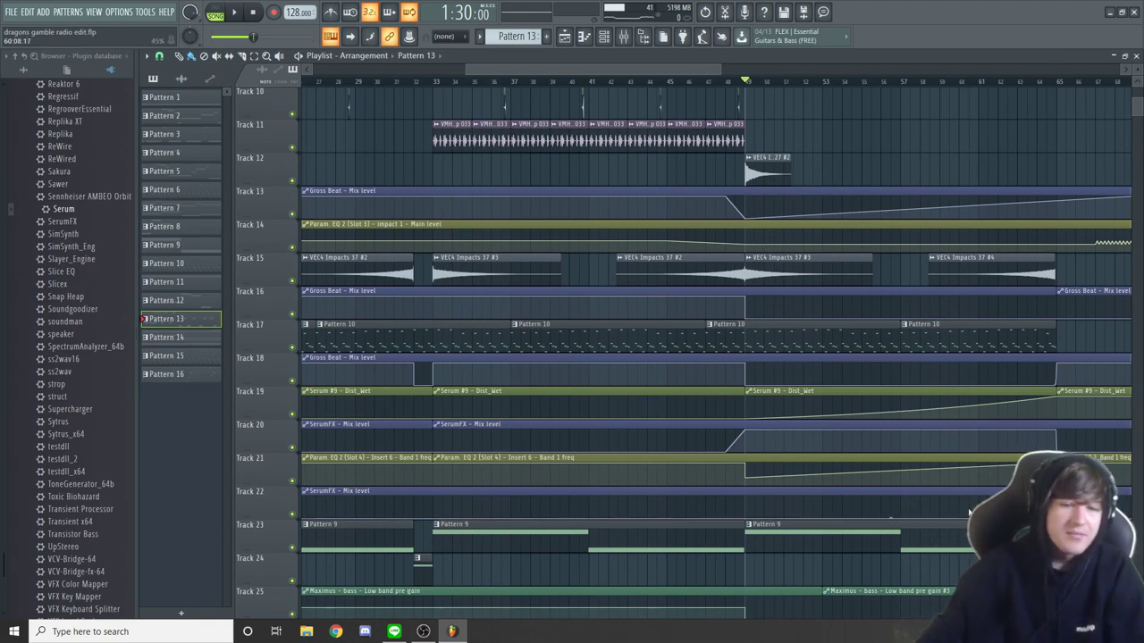
# Step: Move the song playback position back to bar 17, where the main drums enter
pyautogui.scroll(-10, 970, 512)
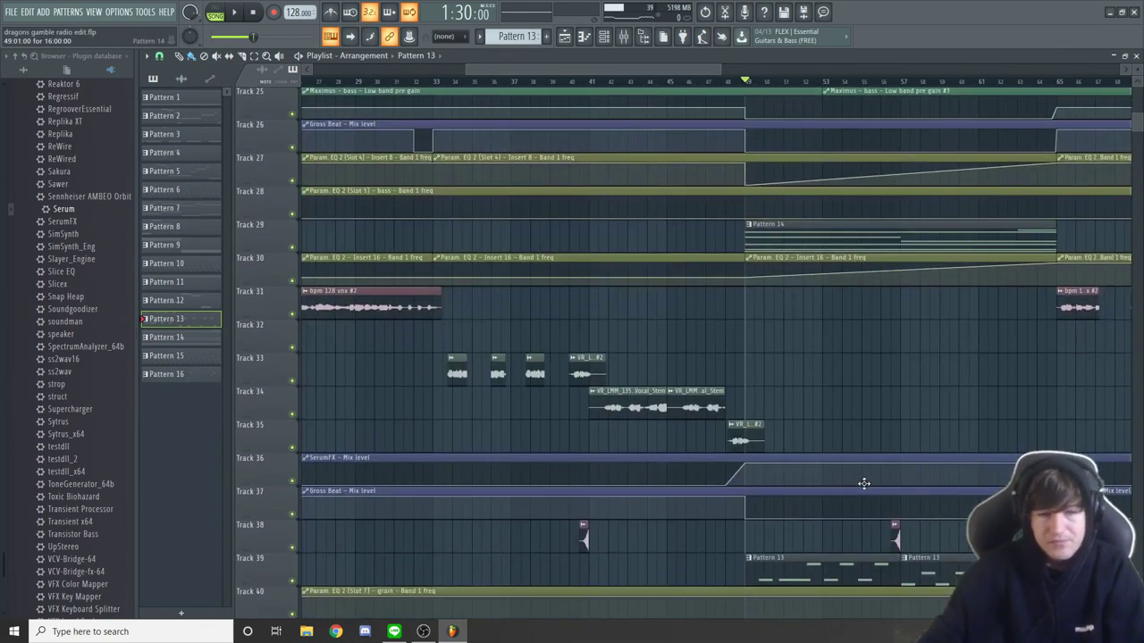
pyautogui.scroll(15, 863, 482)
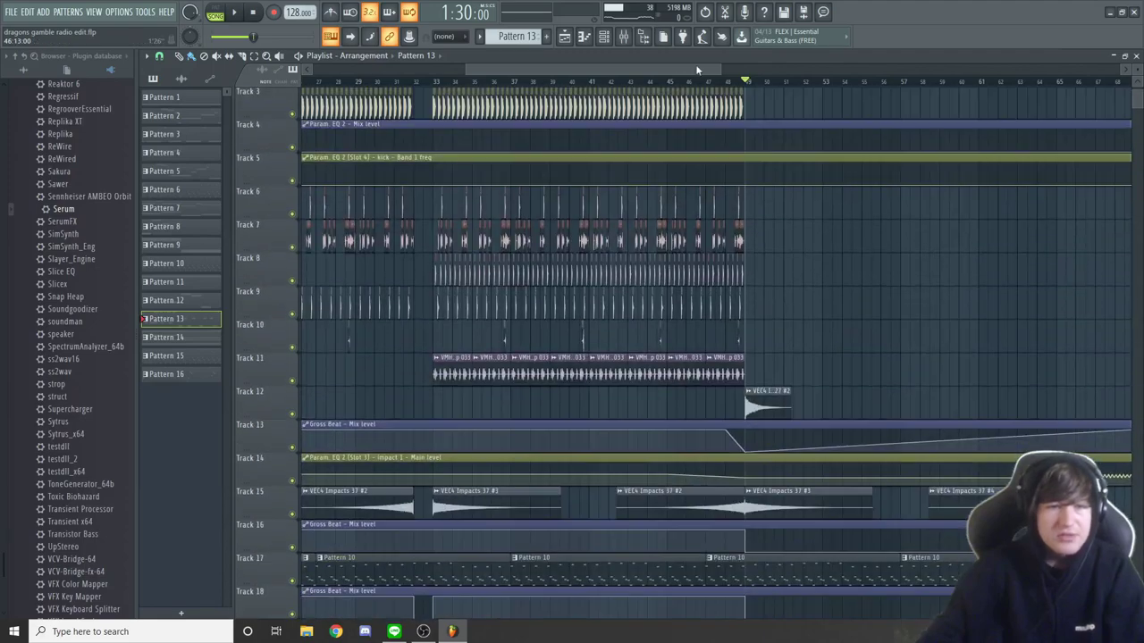
pyautogui.moveTo(661, 70); pyautogui.dragTo(555, 72)
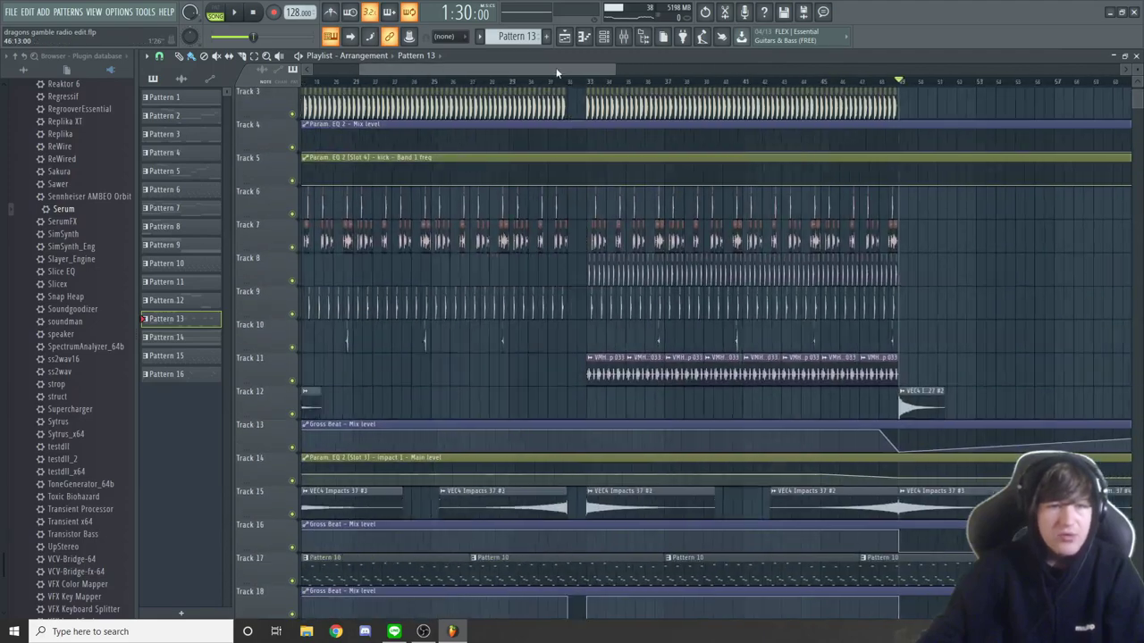
pyautogui.scroll(-4, 556, 72)
pyautogui.scroll(2, 805, 232)
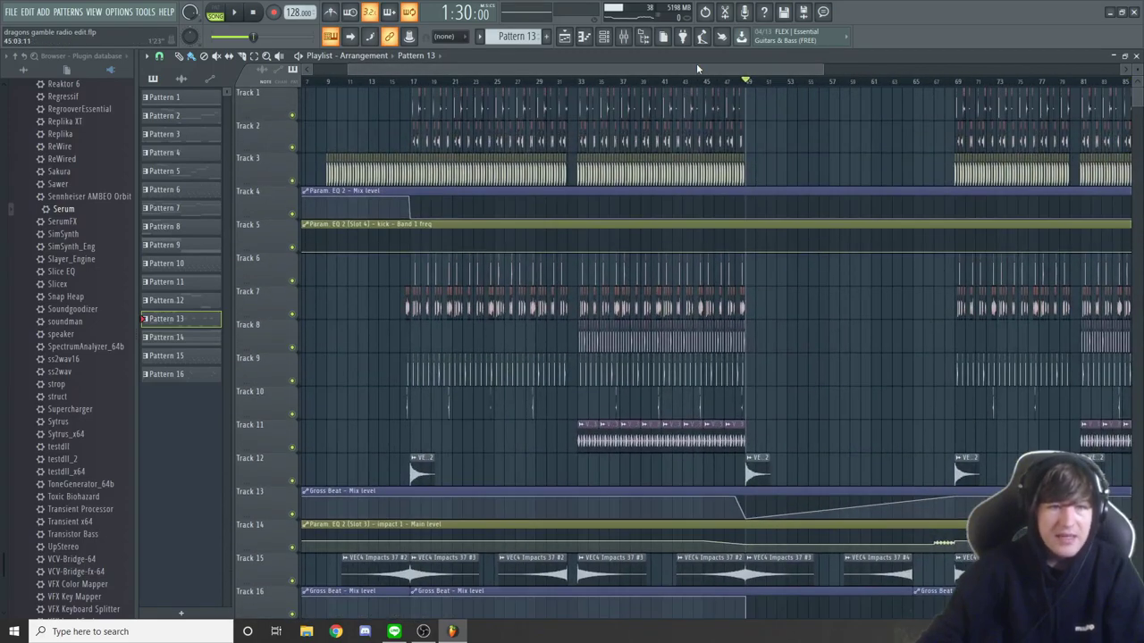
pyautogui.moveTo(697, 69); pyautogui.dragTo(665, 70)
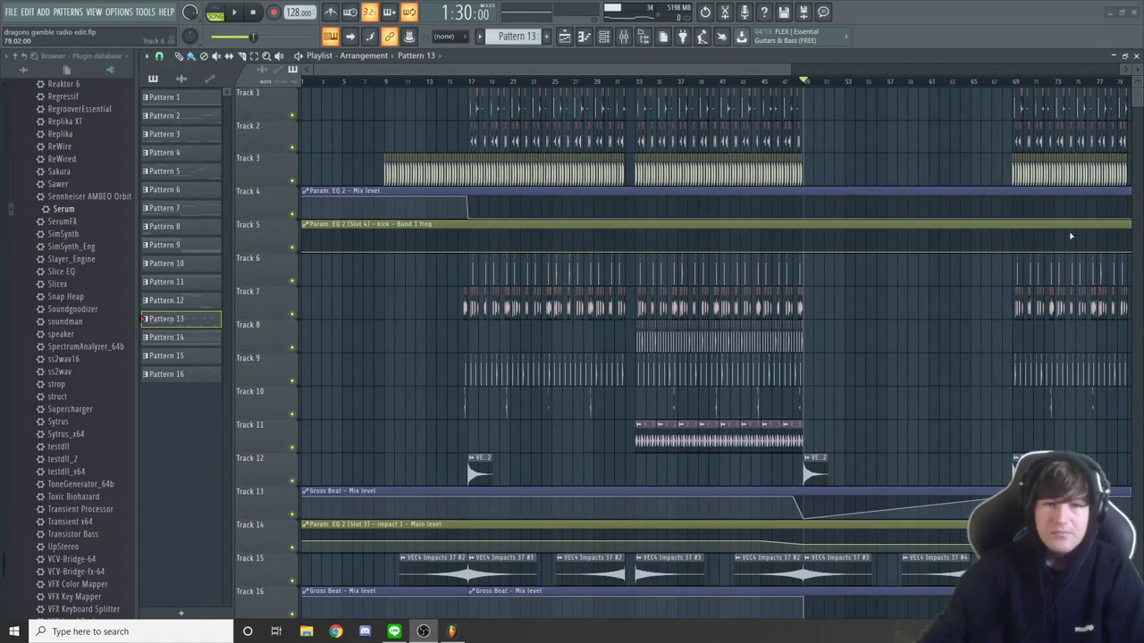
pyautogui.click(636, 81)
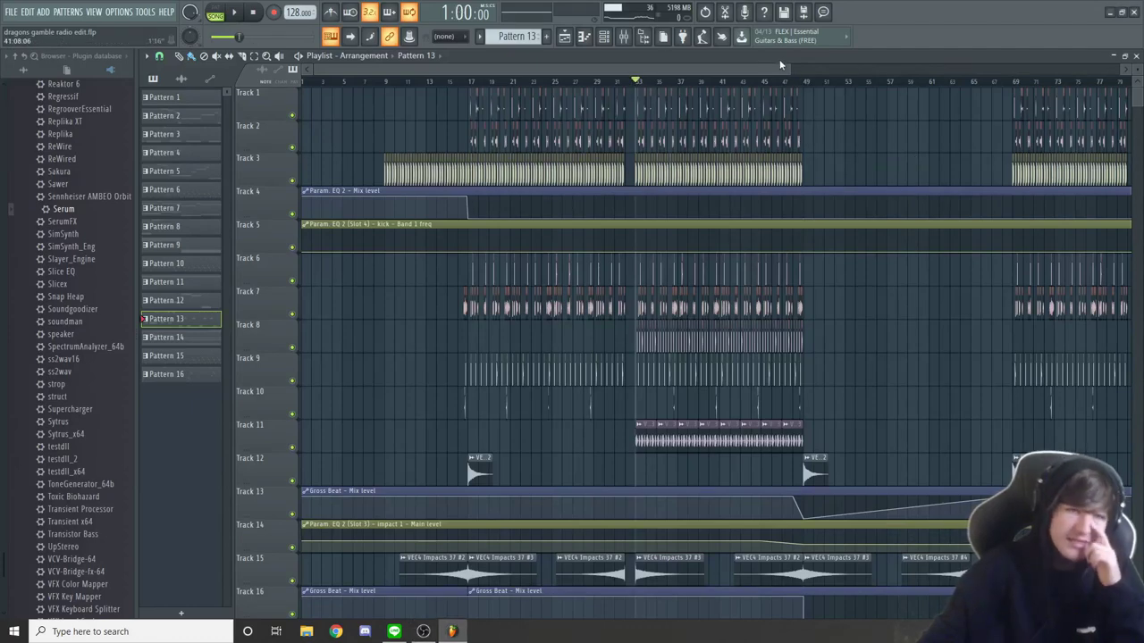
pyautogui.moveTo(790, 69); pyautogui.dragTo(480, 69)
pyautogui.click(478, 82)
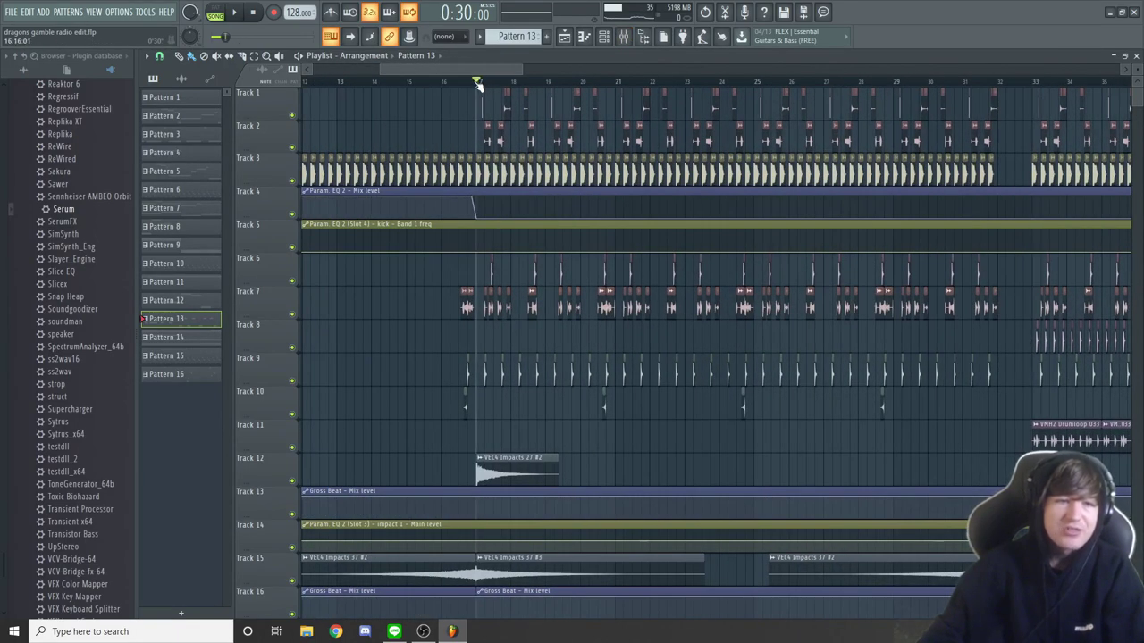
# Step: Mute the bass, synth and fx buses in the mixer and play the drums from bar 17
pyautogui.click(624, 36)
pyautogui.click(333, 312)
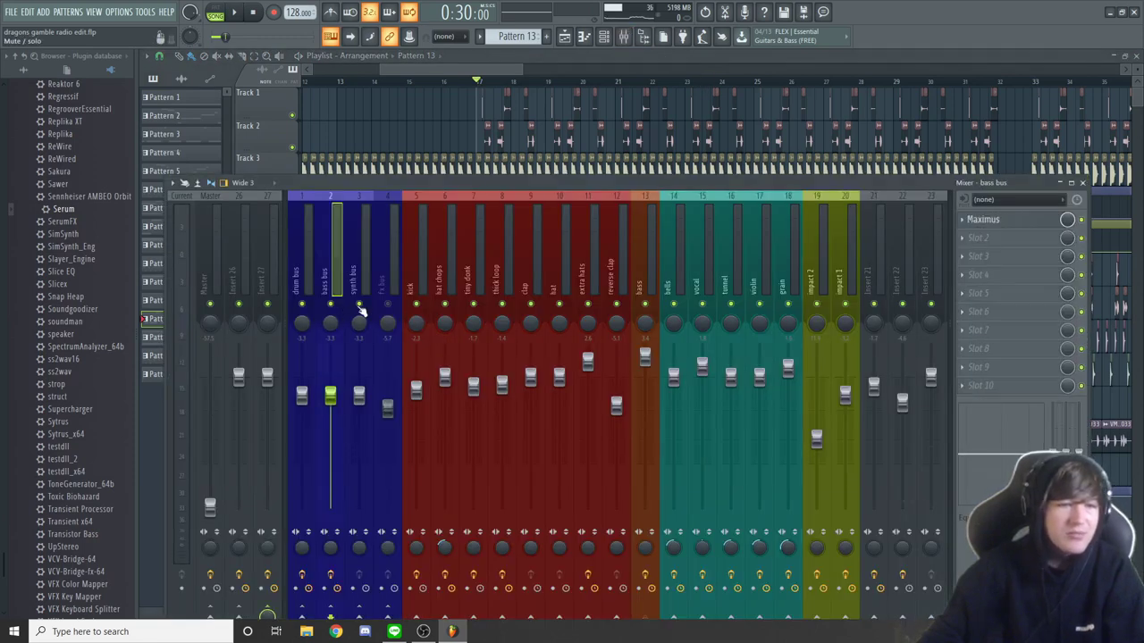
pyautogui.press('F9')
pyautogui.press('space')
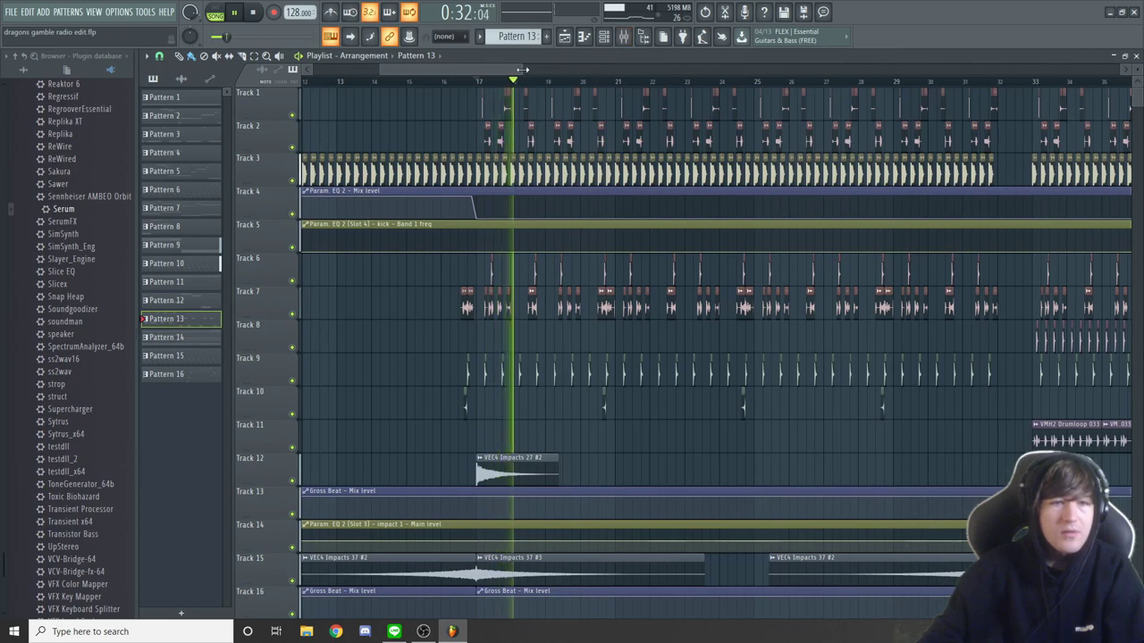
pyautogui.moveTo(528, 68); pyautogui.dragTo(429, 70)
pyautogui.press('space')
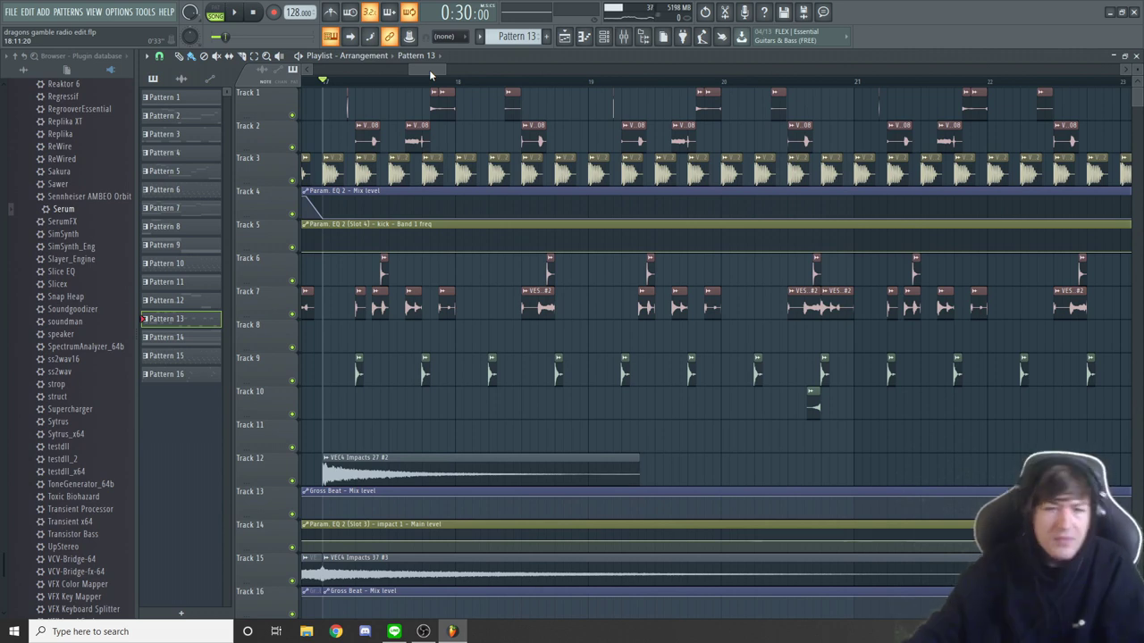
# Step: Inspect the hat chops loop sample on Track 1, and listen to Tracks 1 and 2 in isolation from bar 17
pyautogui.doubleClick(438, 103)
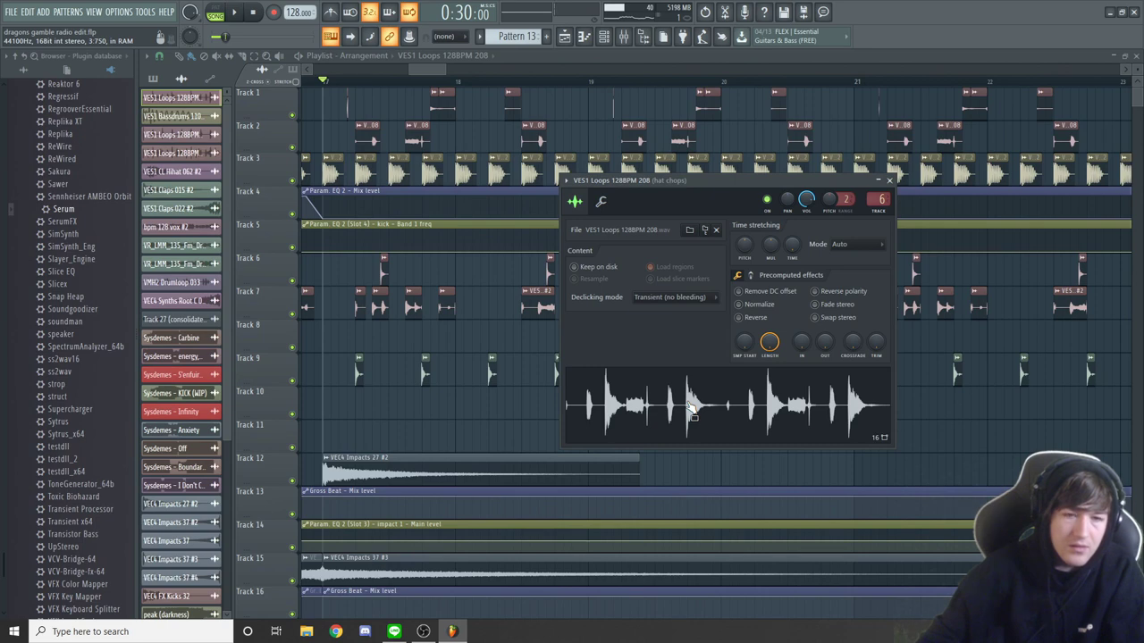
pyautogui.click(889, 181)
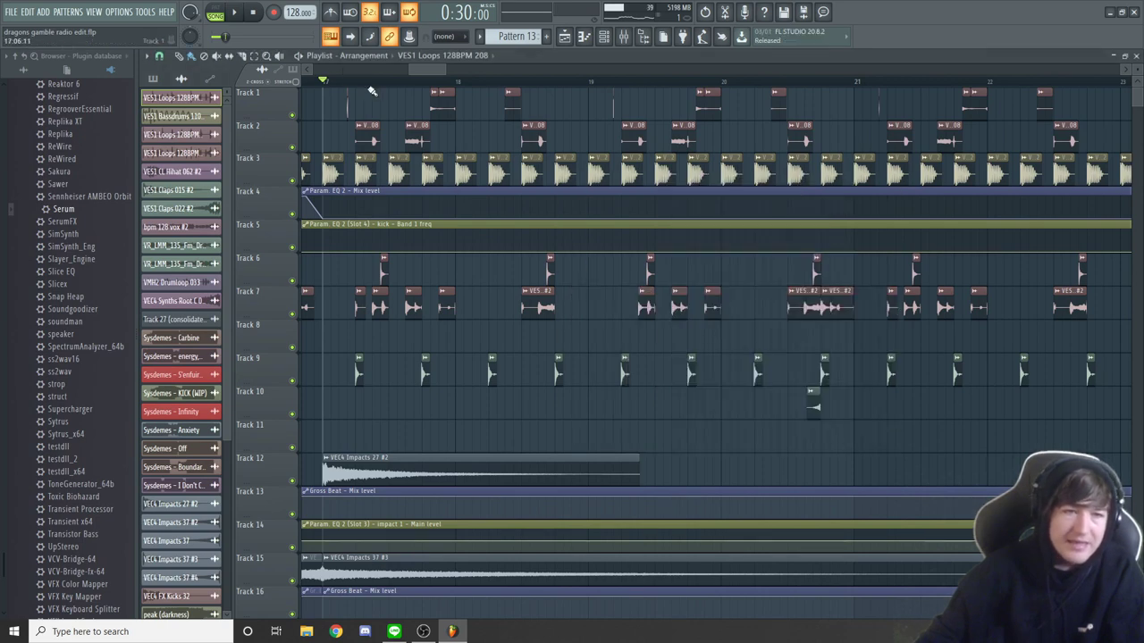
pyautogui.keyDown('ctrl'); pyautogui.click(292, 147); pyautogui.keyUp('ctrl')
pyautogui.press('space')
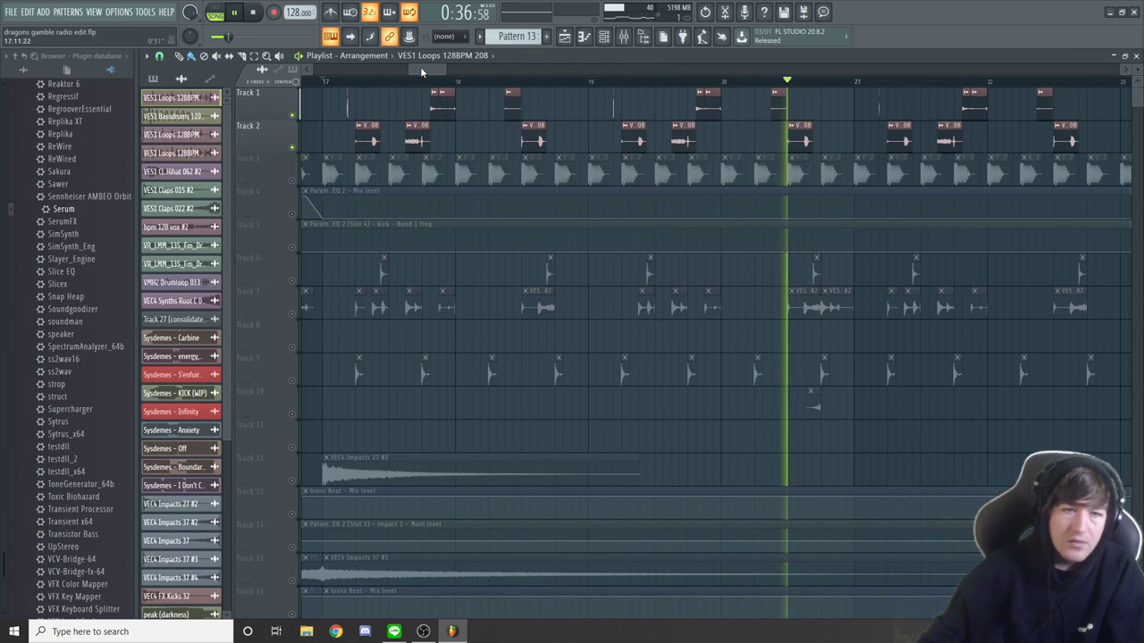
pyautogui.press('space')
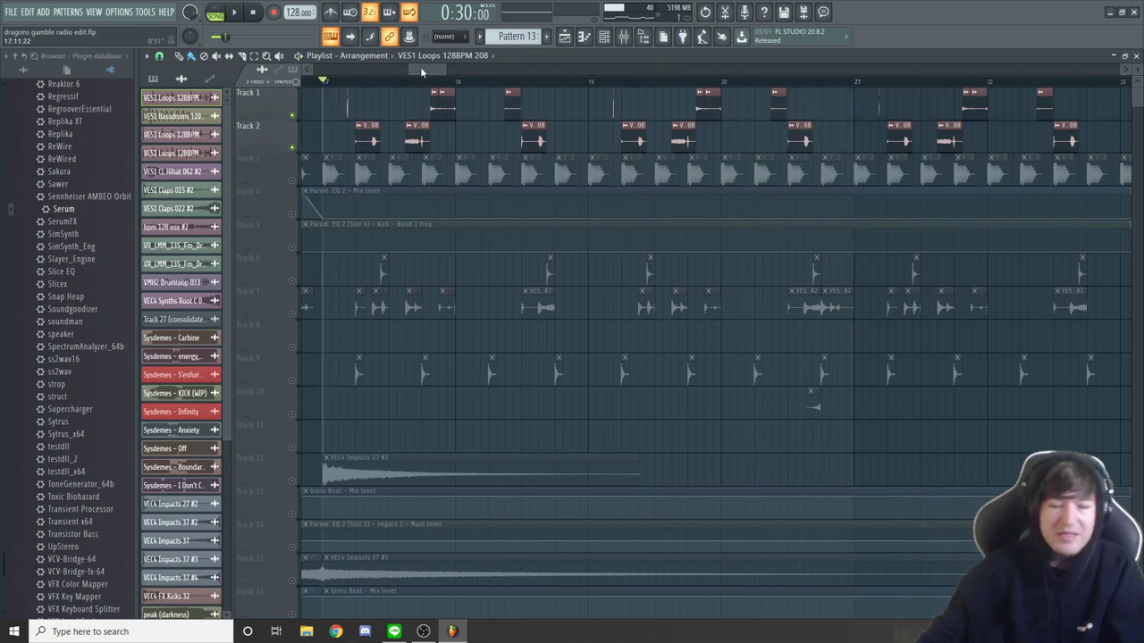
# Step: Unmute all playlist tracks and inspect the thick loop sample used on Track 7
pyautogui.click(291, 180)
pyautogui.moveTo(291, 181); pyautogui.dragTo(301, 332)
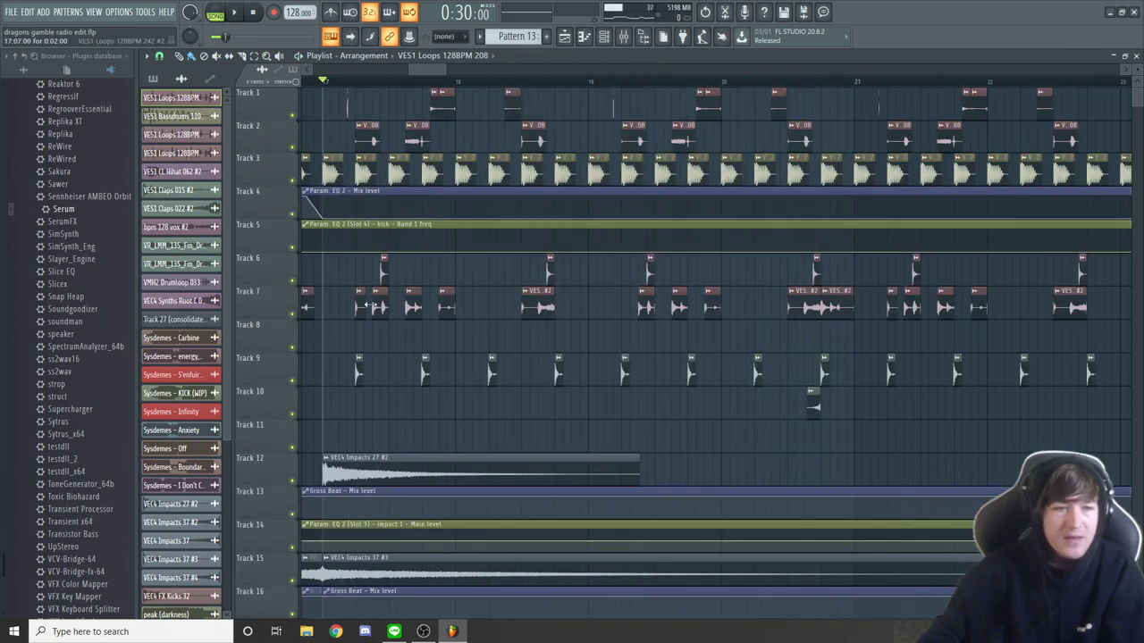
pyautogui.doubleClick(374, 307)
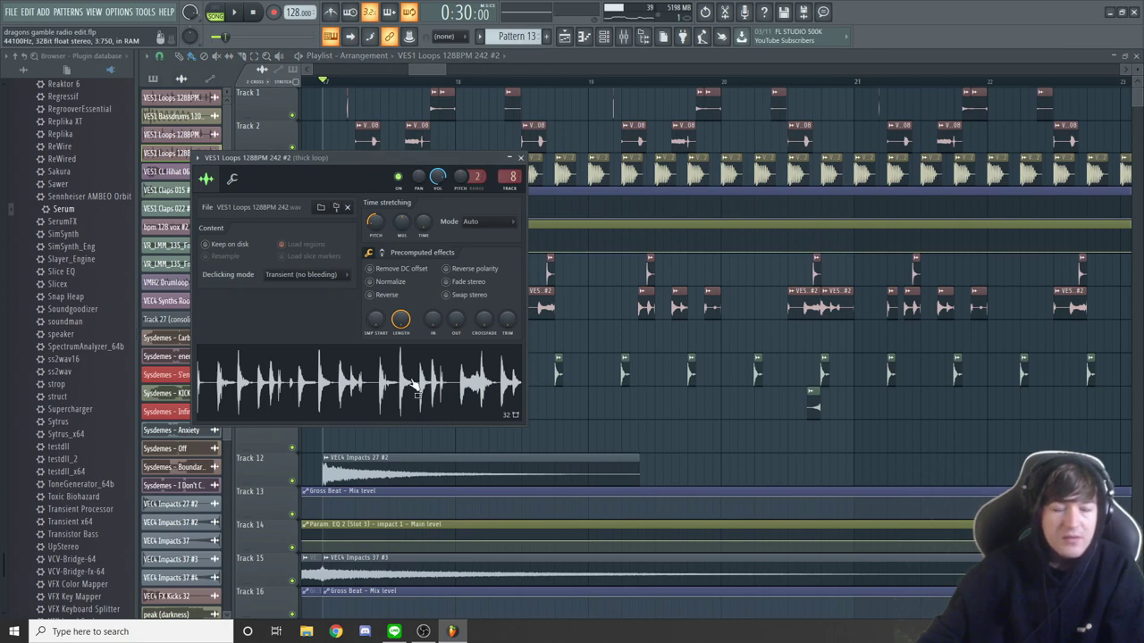
pyautogui.click(521, 158)
# Step: Solo Tracks 6 and 7 together in the playlist and play them from bar 17
pyautogui.rightClick(292, 314)
pyautogui.click(291, 281)
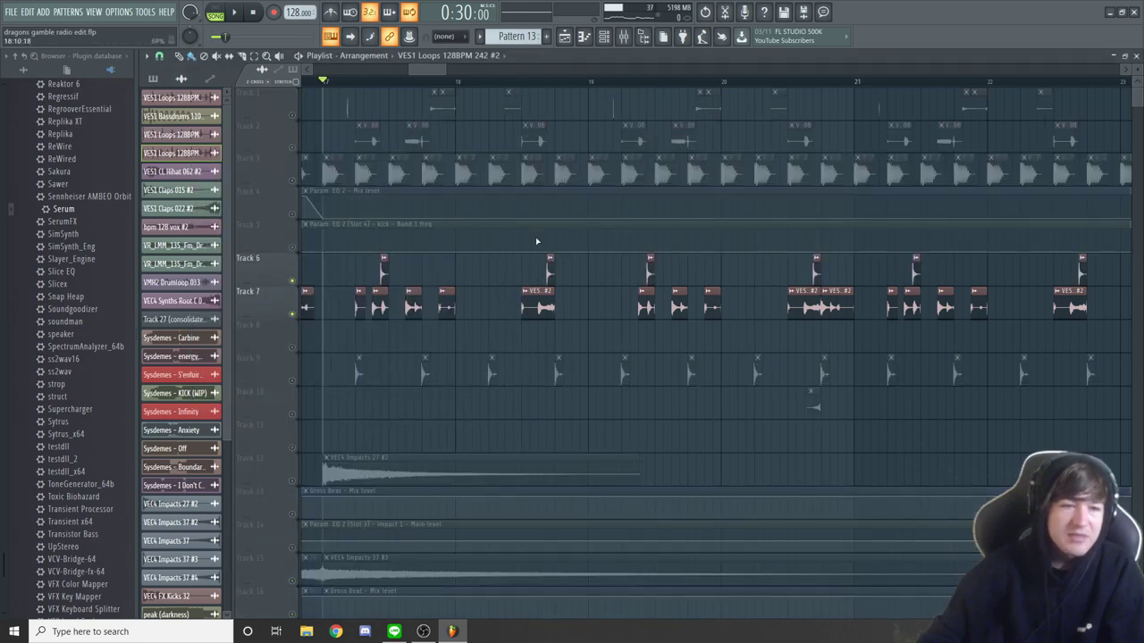
pyautogui.press('space')
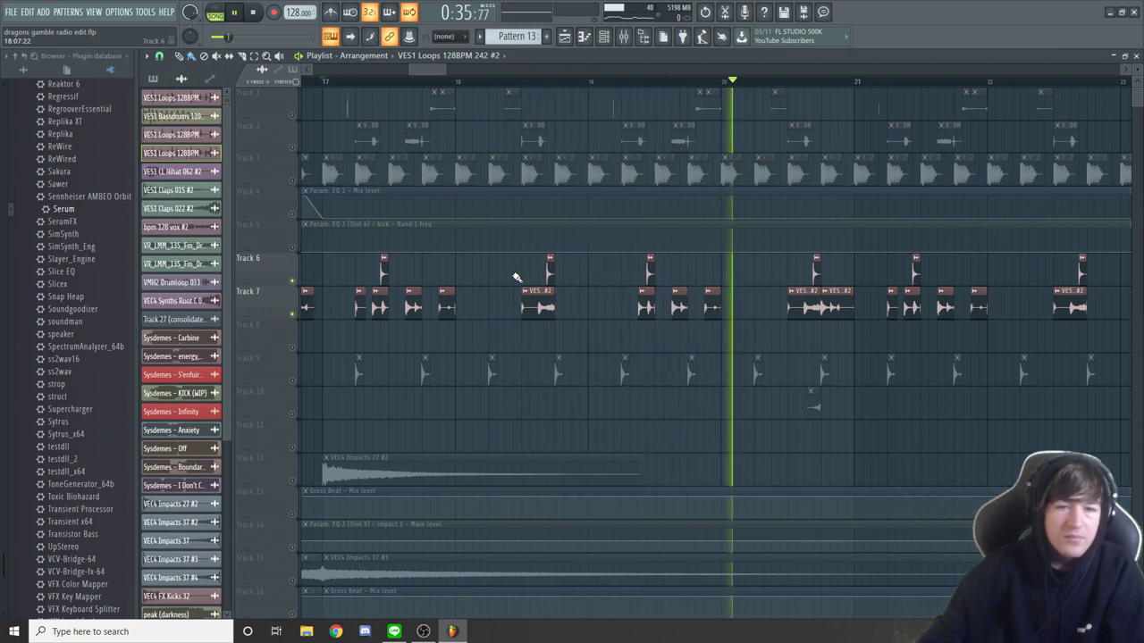
pyautogui.press('space')
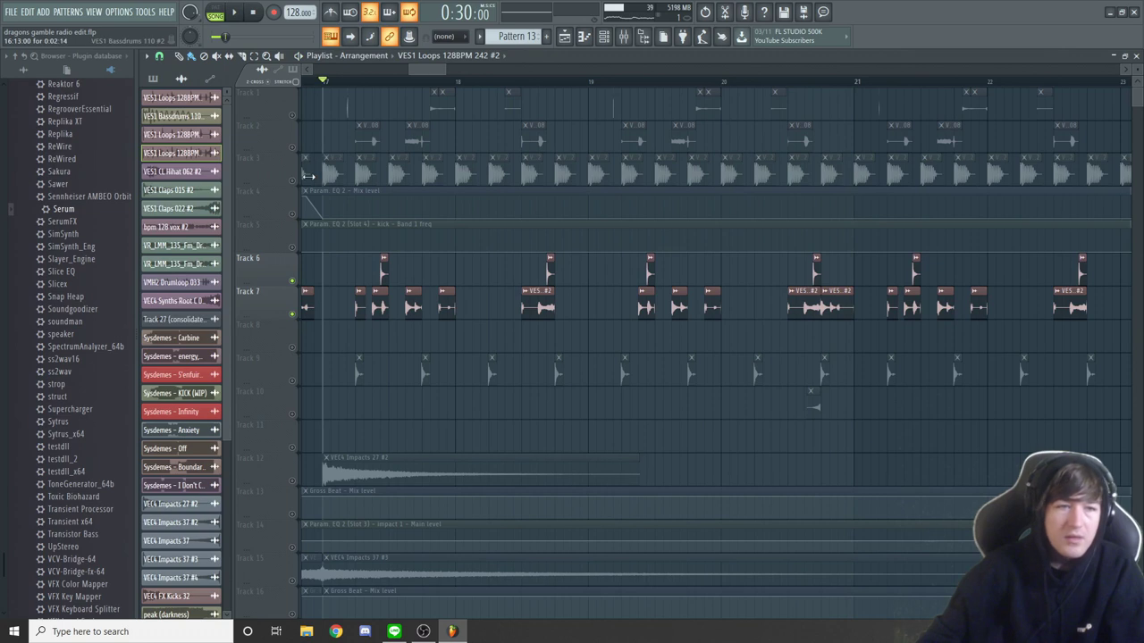
# Step: Unmute Tracks 1 to 5 alongside Tracks 6 and 7 and play the combined loops and kick from bar 17
pyautogui.click(291, 147)
pyautogui.click(291, 114)
pyautogui.click(291, 179)
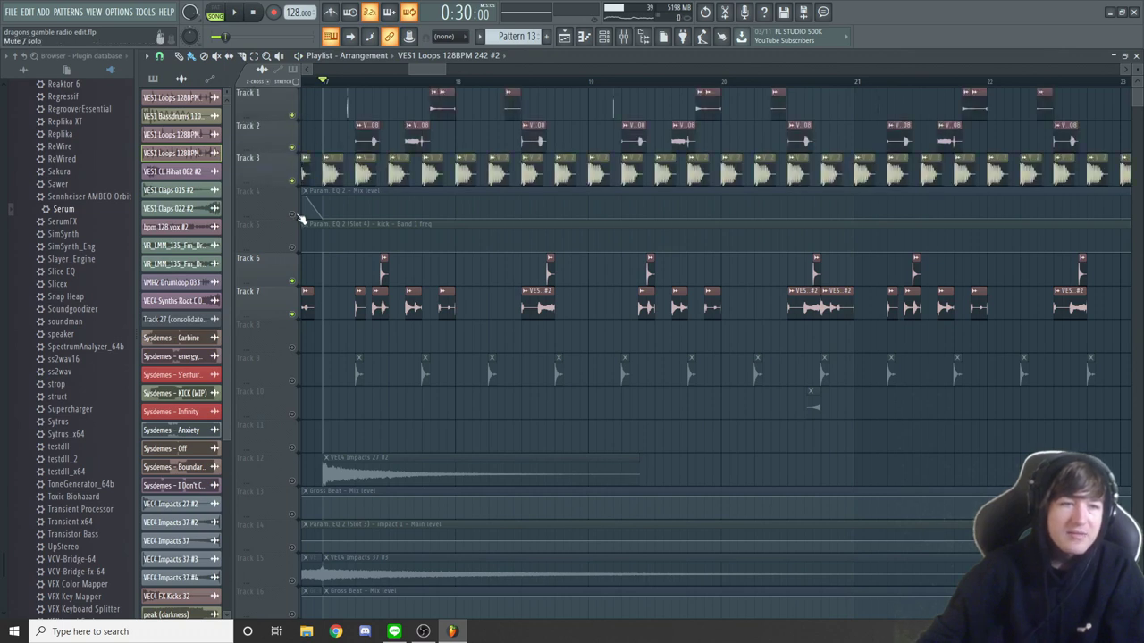
pyautogui.click(291, 213)
pyautogui.click(291, 247)
pyautogui.press('space')
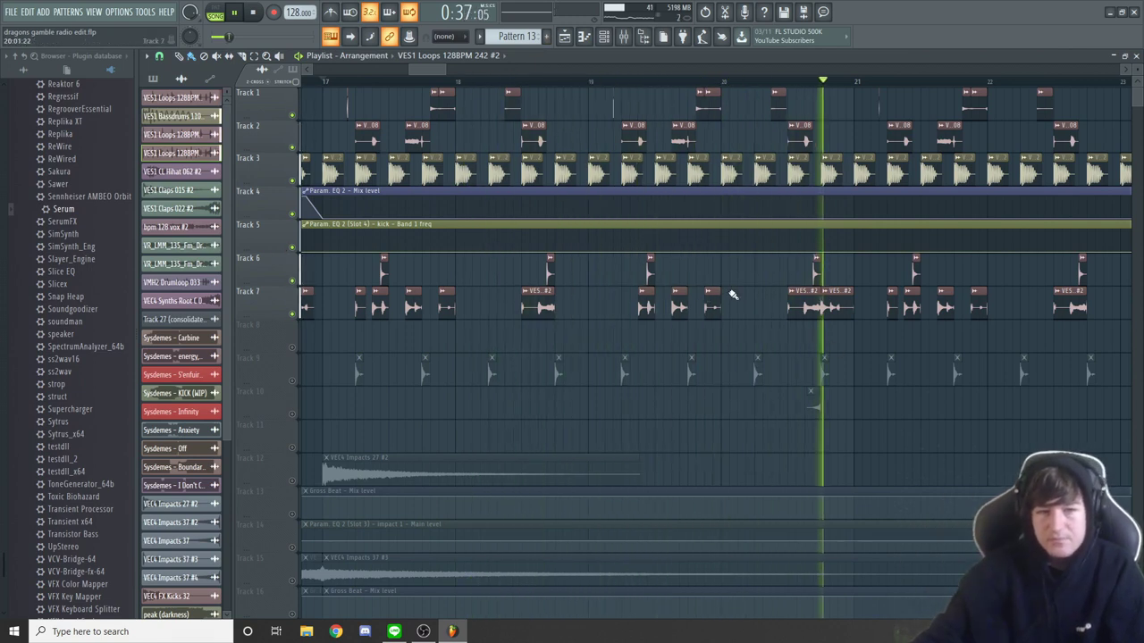
pyautogui.press('space')
# Step: Unmute Tracks 8 to 11 as well and play the full drum section from bar 33
pyautogui.click(294, 381)
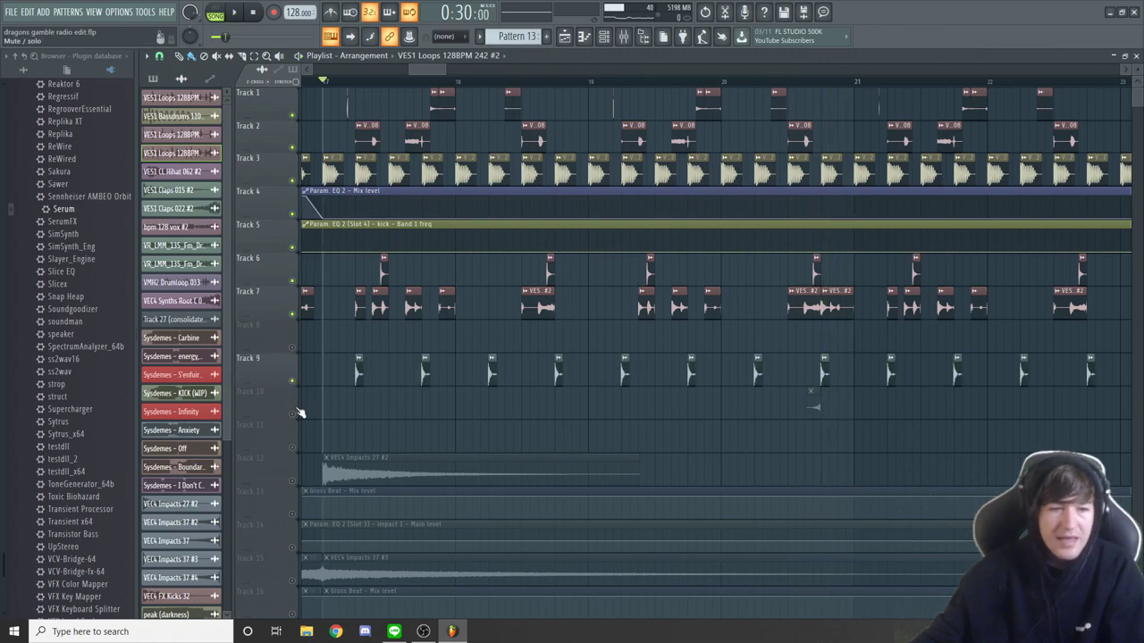
pyautogui.click(295, 413)
pyautogui.moveTo(447, 71); pyautogui.dragTo(734, 107)
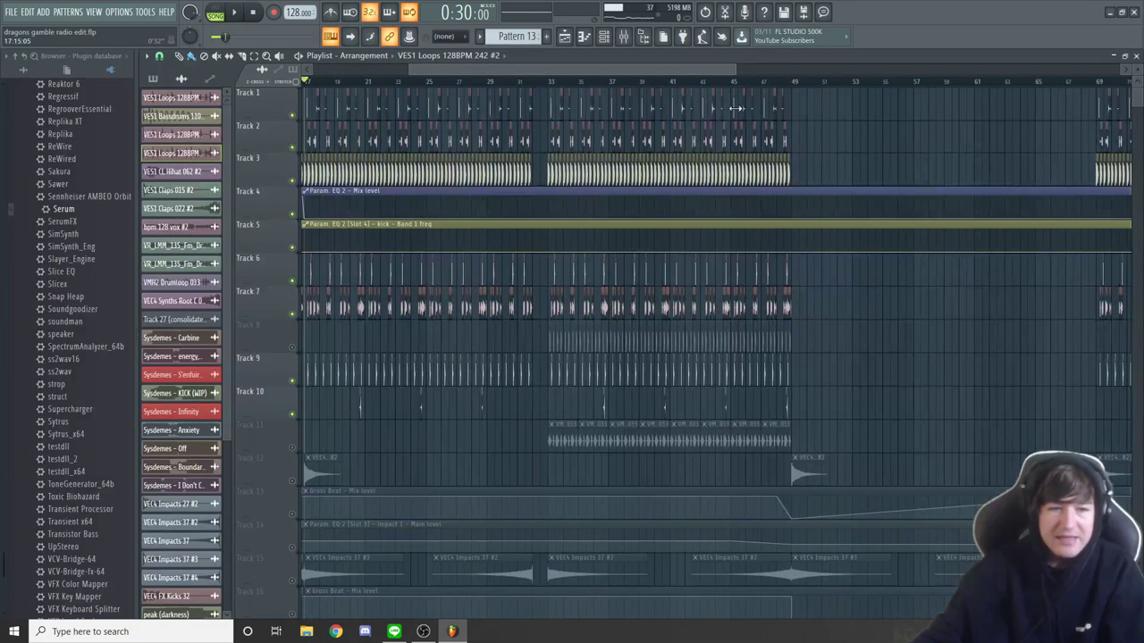
pyautogui.click(292, 348)
pyautogui.click(292, 446)
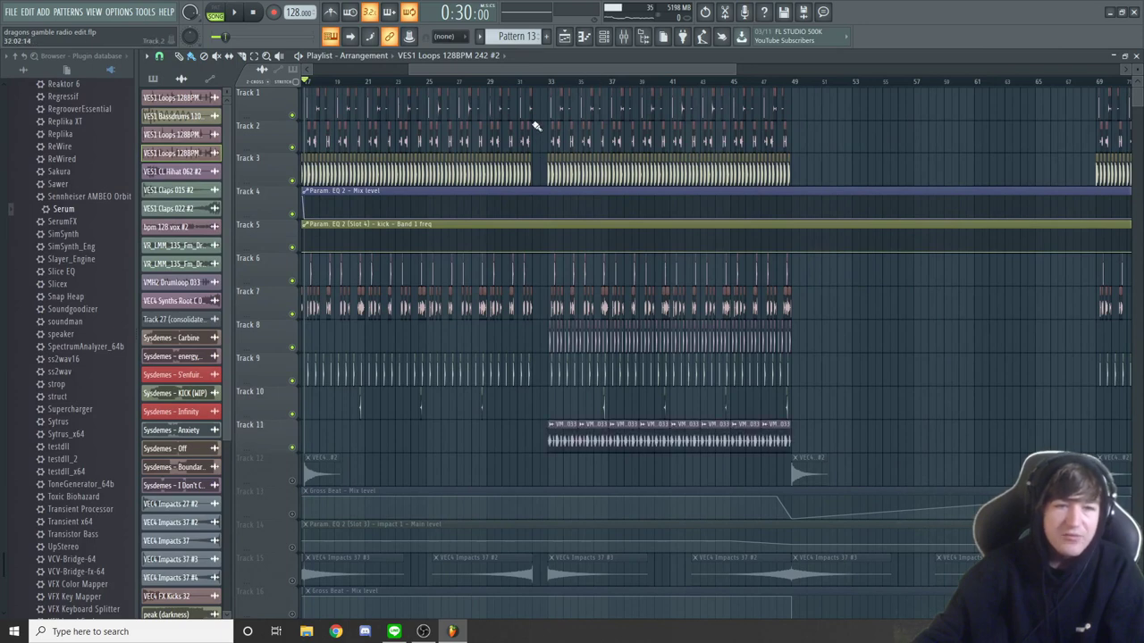
pyautogui.click(551, 86)
pyautogui.press('space')
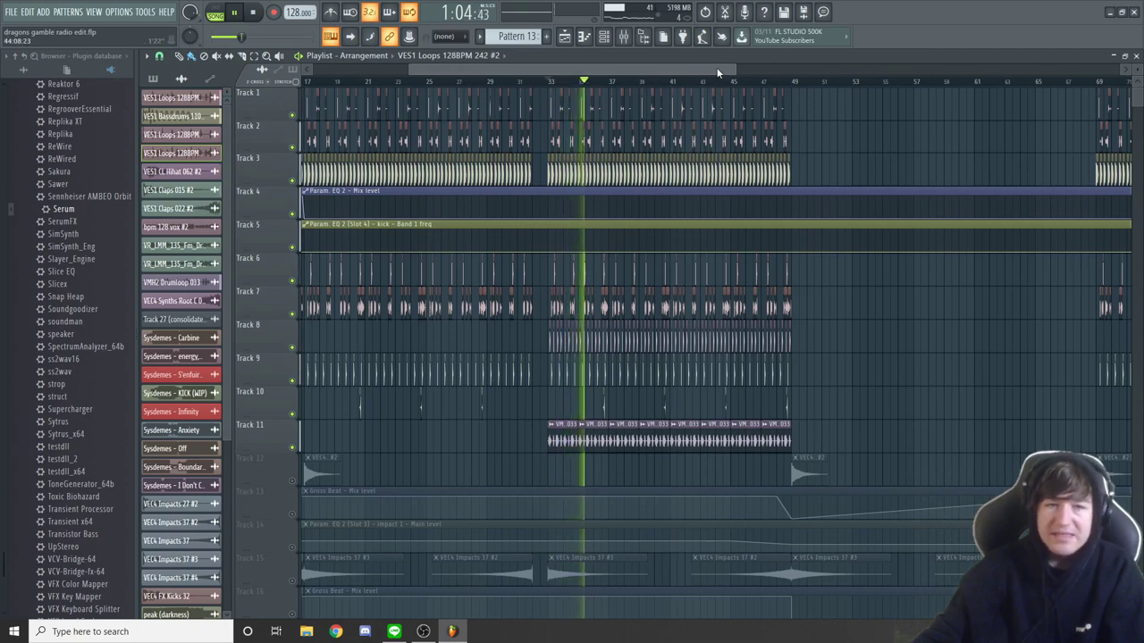
pyautogui.moveTo(720, 70); pyautogui.dragTo(669, 67)
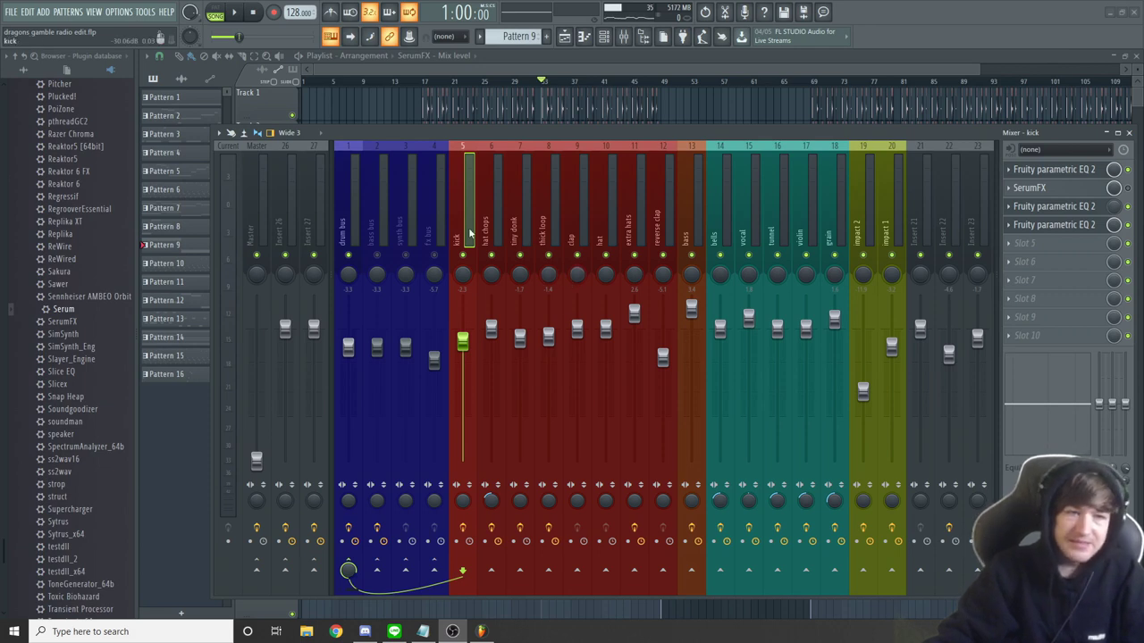
# Step: Inspect the first Fruity parametric EQ 2 and the SerumFX delay on the kick mixer track
pyautogui.click(1055, 170)
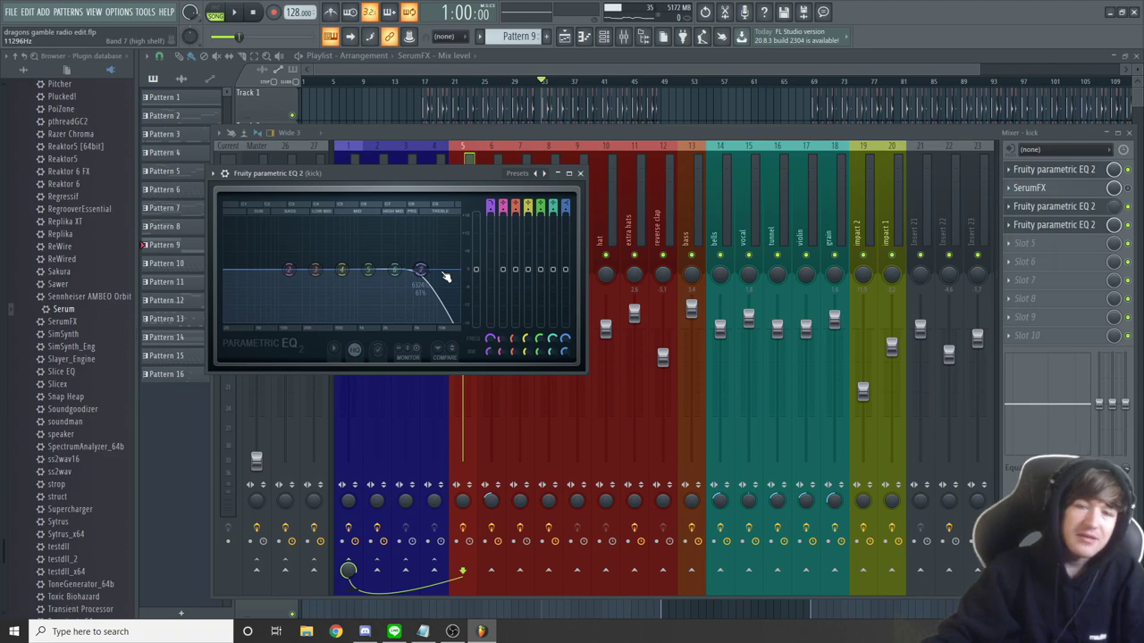
pyautogui.click(683, 136)
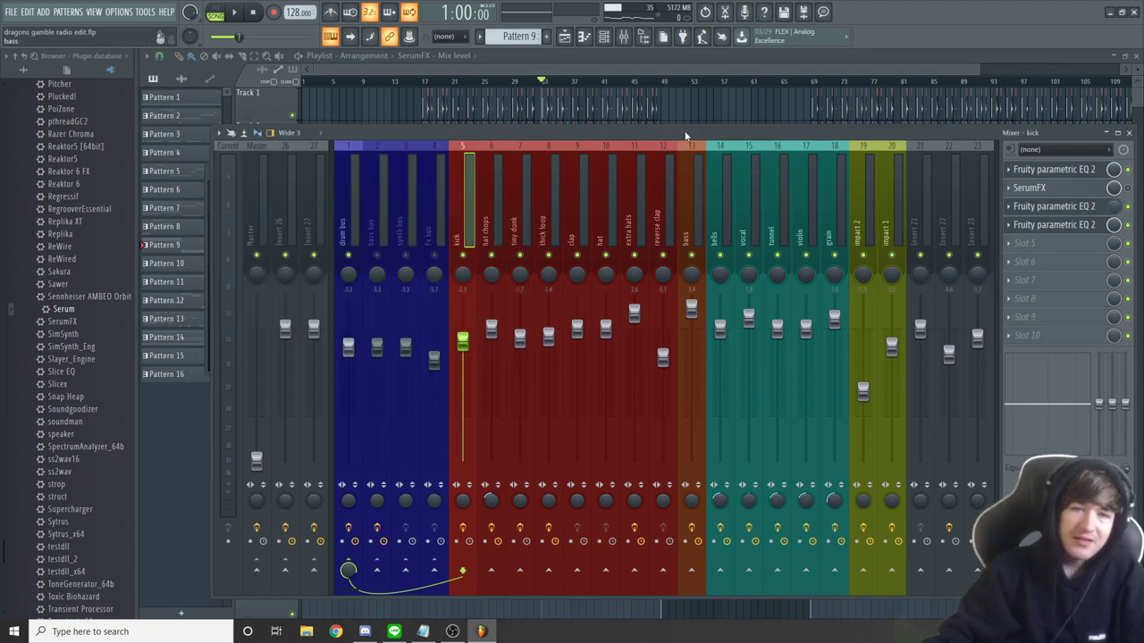
pyautogui.click(1065, 188)
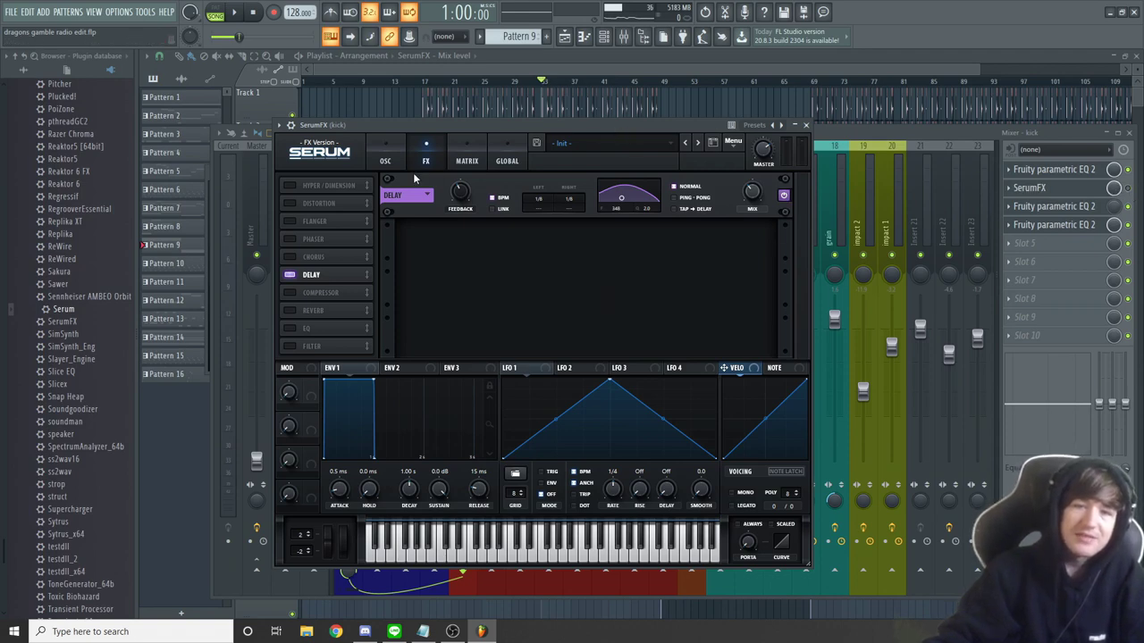
pyautogui.click(805, 125)
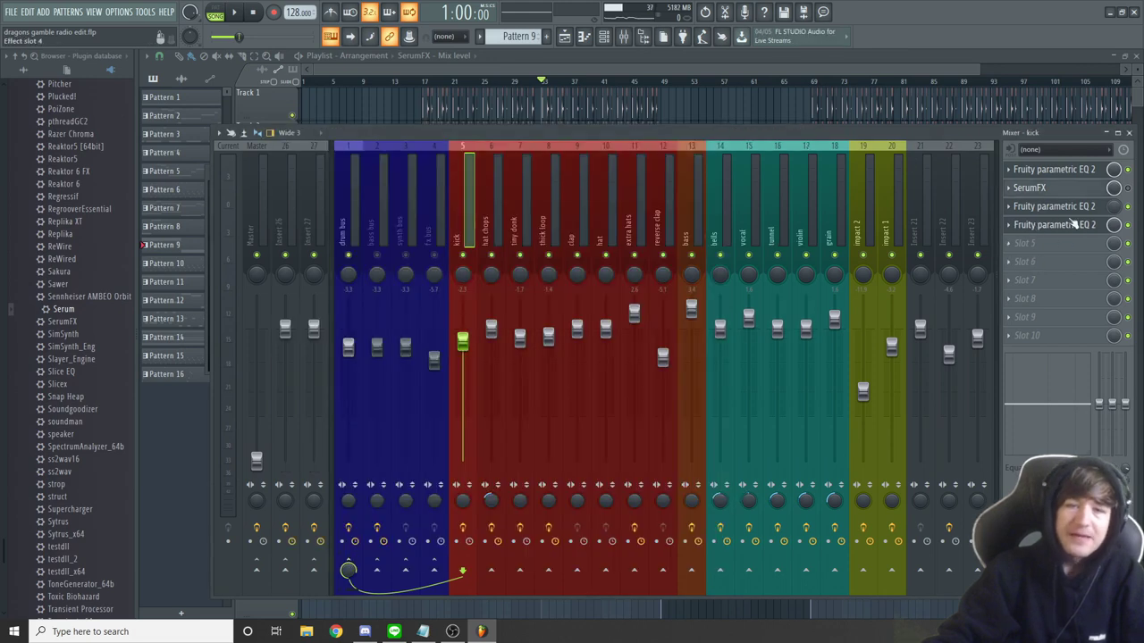
# Step: Examine the effect slots of each drum mixer track from hat chops through reverse clap
pyautogui.click(490, 215)
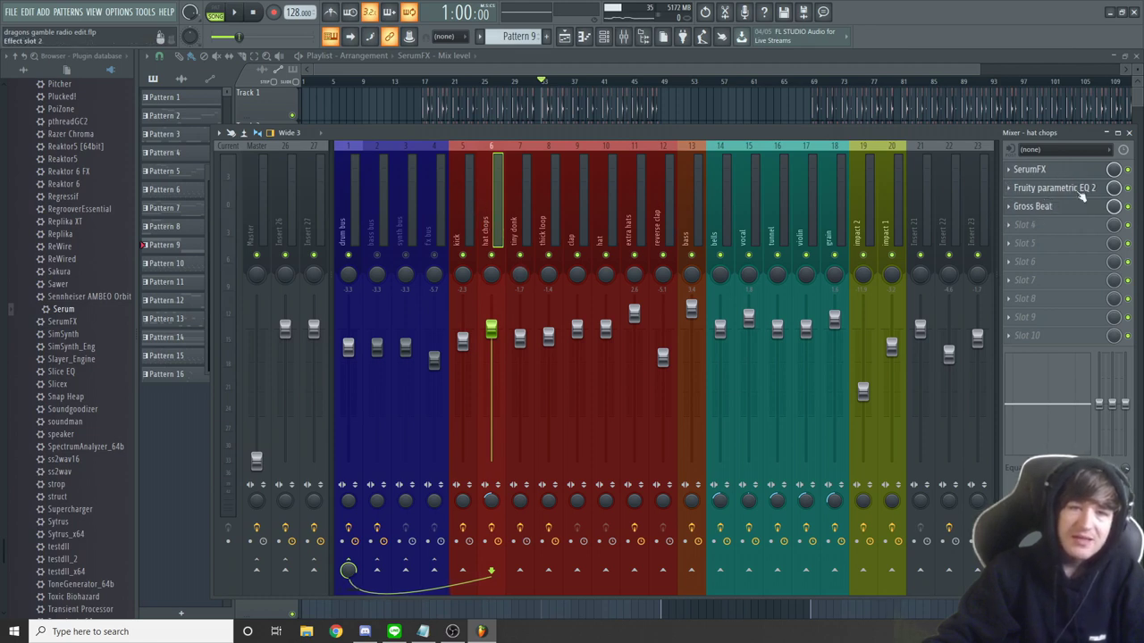
pyautogui.click(523, 224)
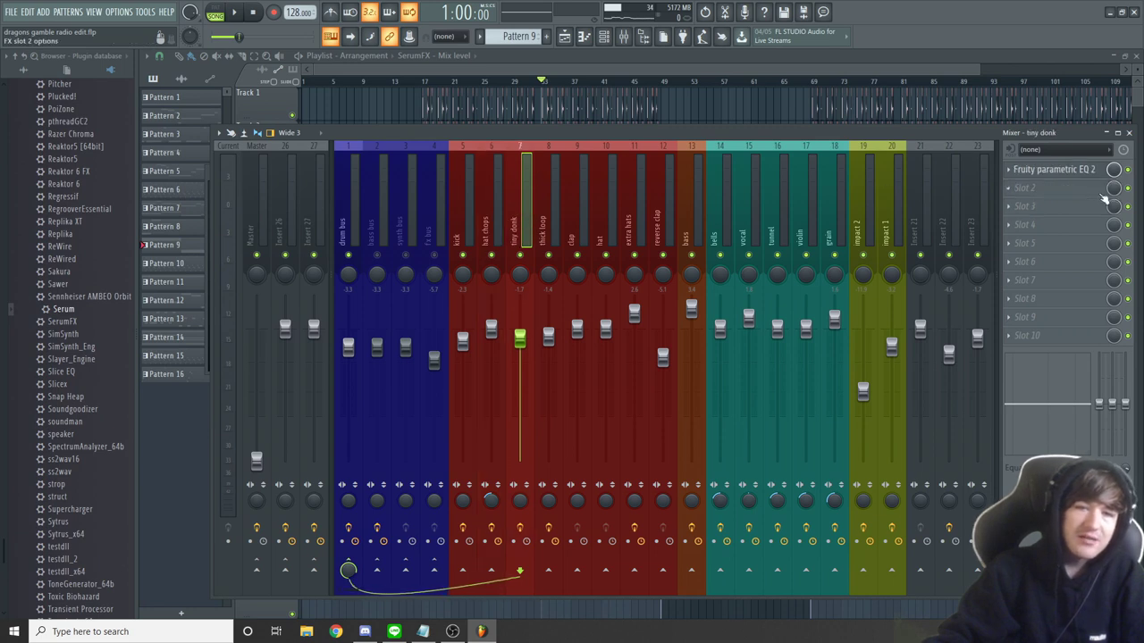
pyautogui.click(549, 223)
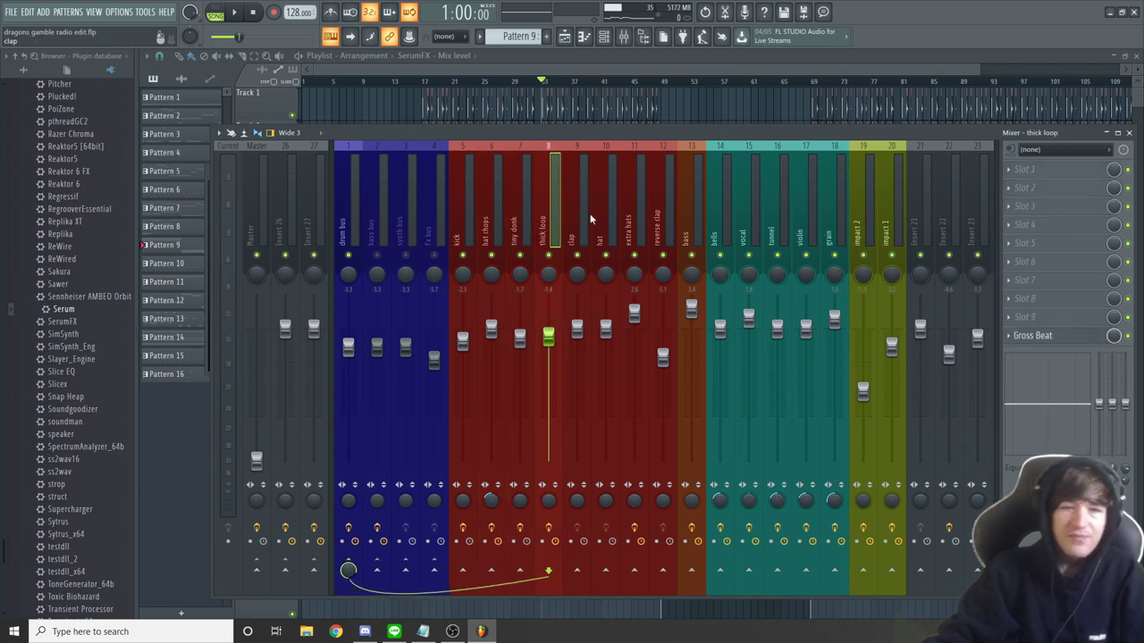
pyautogui.click(585, 219)
pyautogui.click(606, 218)
pyautogui.click(635, 216)
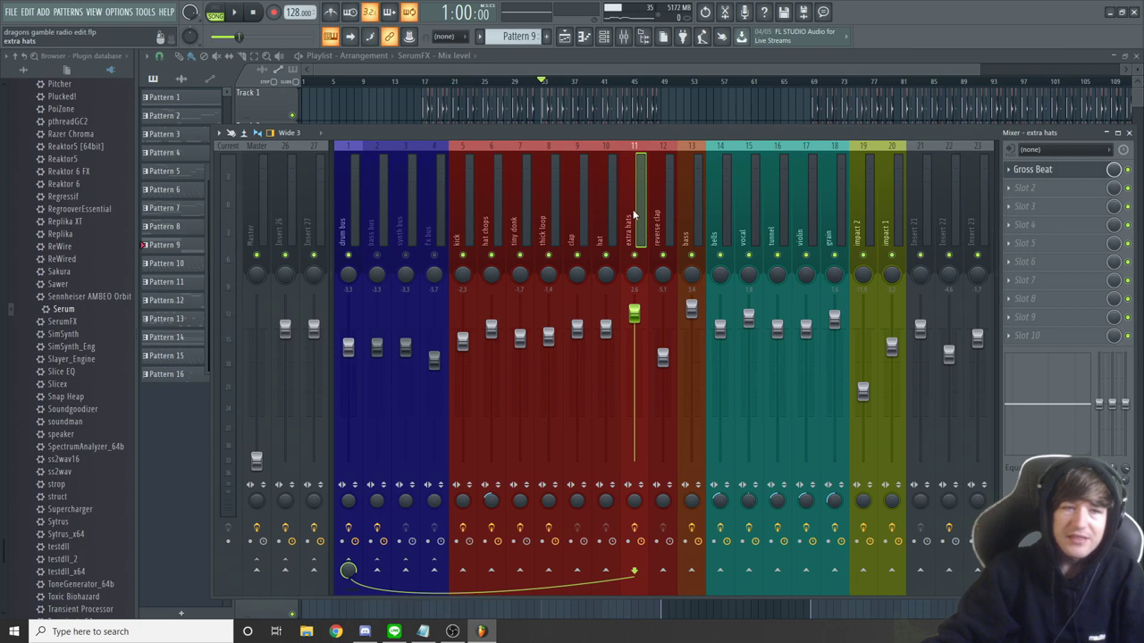
pyautogui.click(663, 211)
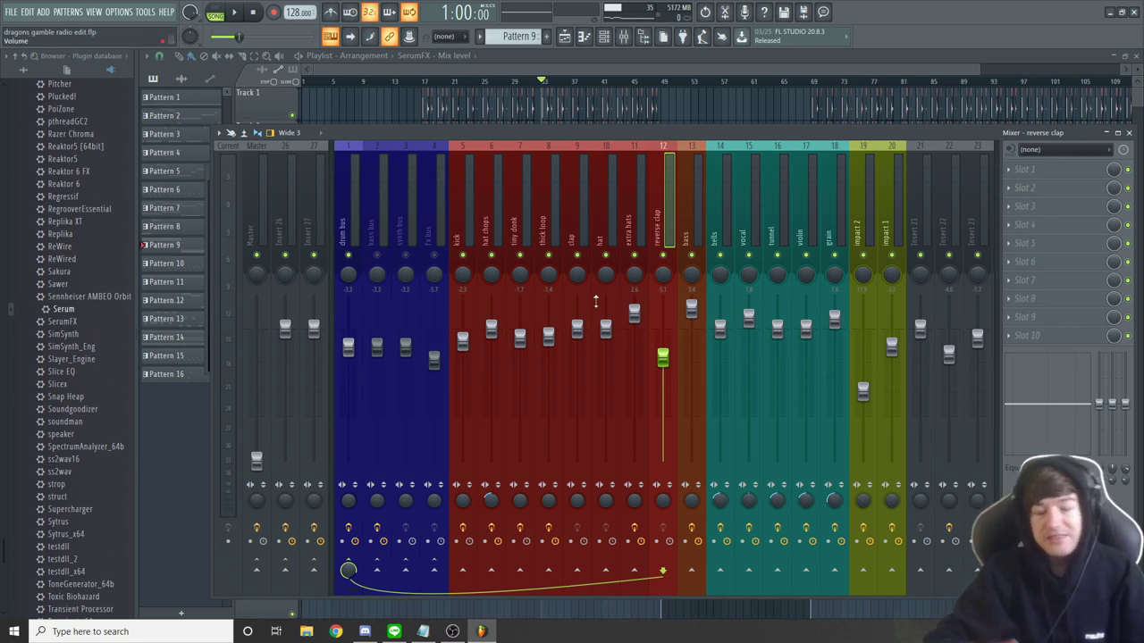
# Step: Go back through the drum mixer tracks between reverse clap and kick to compare their effect chains
pyautogui.click(630, 232)
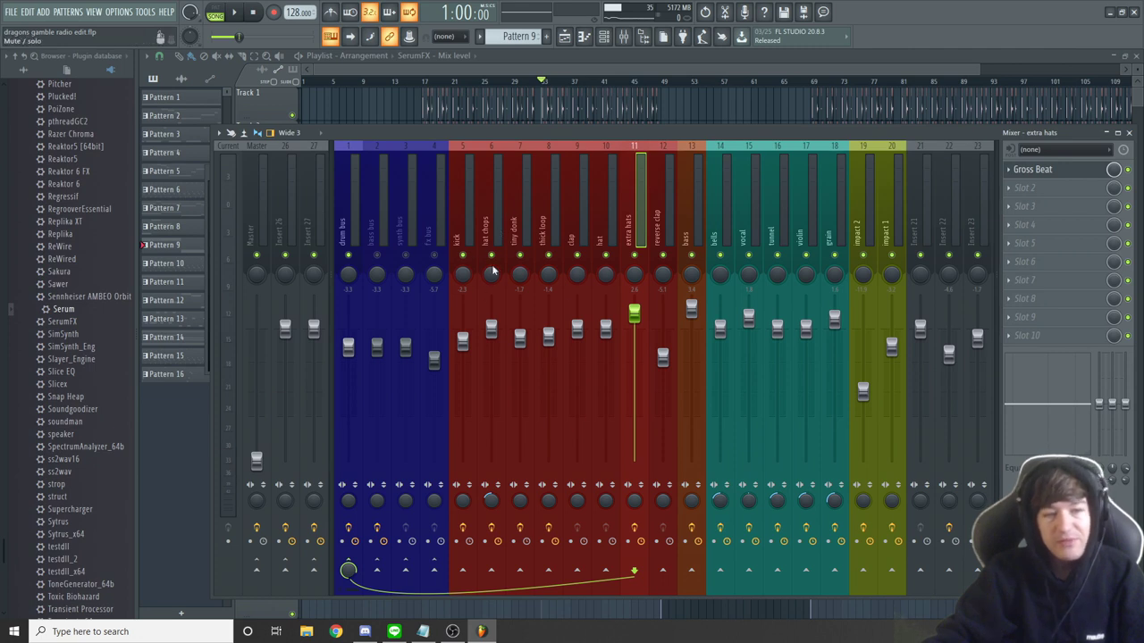
pyautogui.click(610, 230)
pyautogui.click(577, 231)
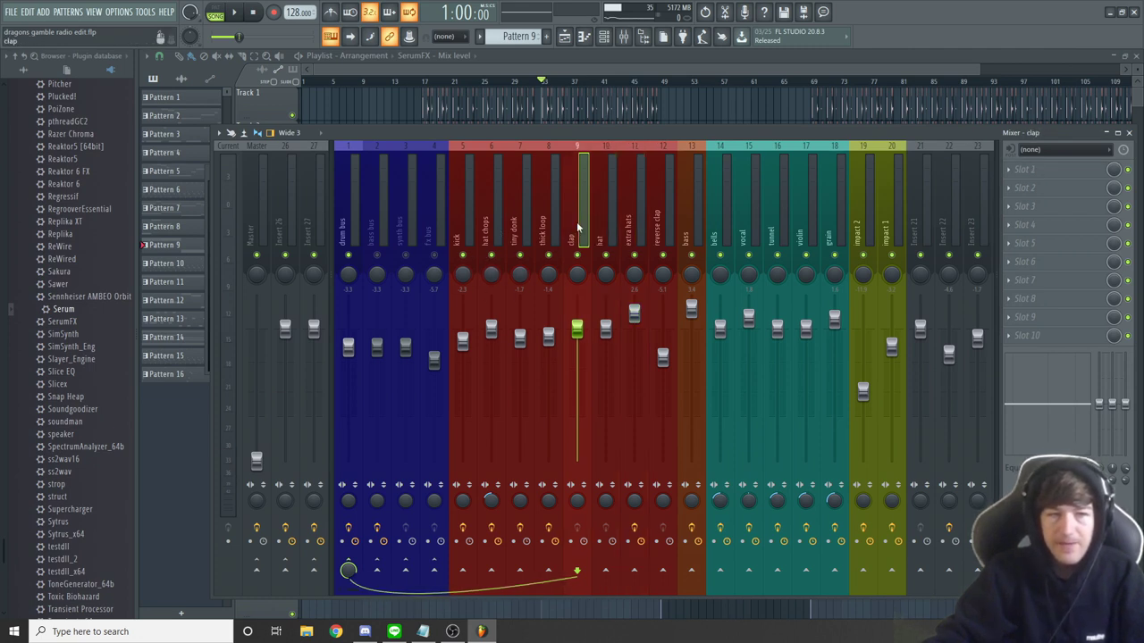
pyautogui.click(548, 230)
pyautogui.click(519, 230)
pyautogui.click(491, 230)
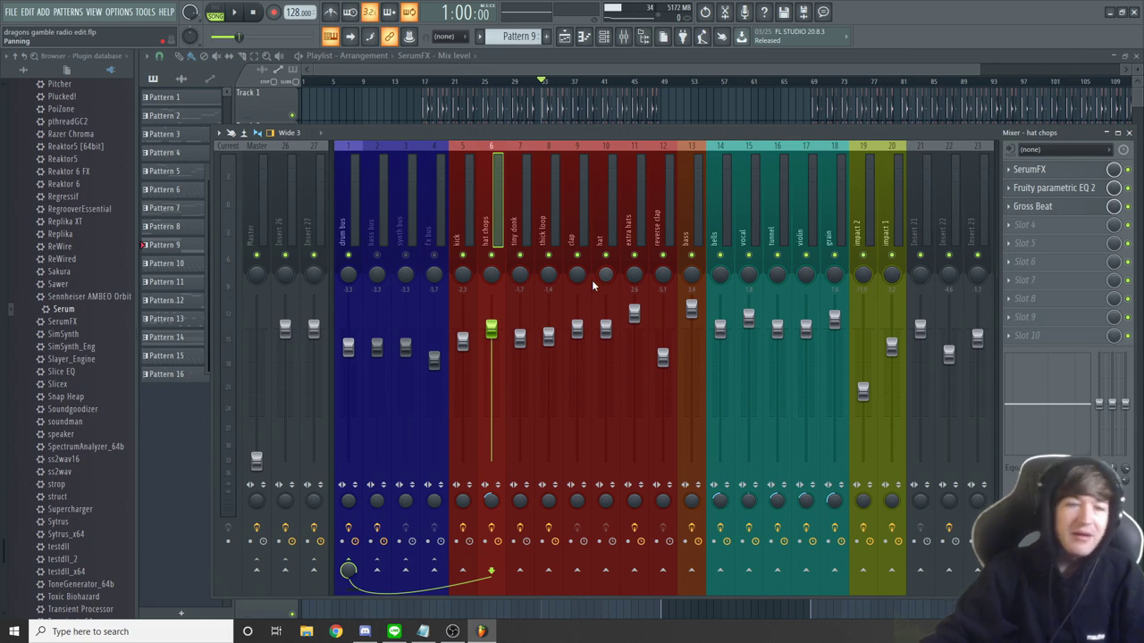
pyautogui.click(569, 232)
pyautogui.click(540, 235)
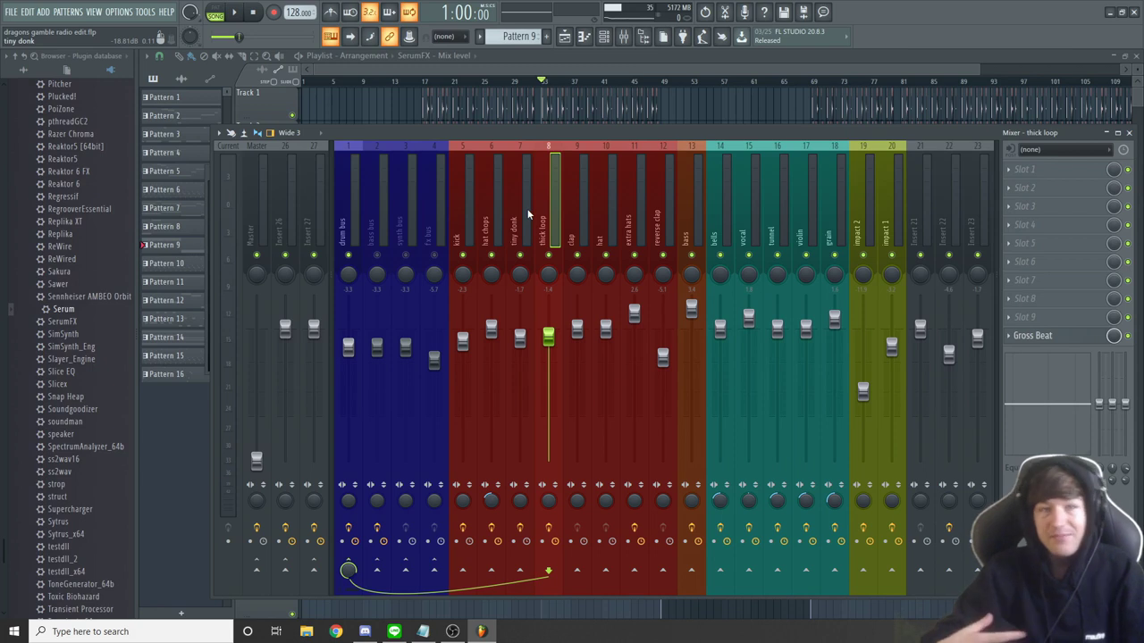
pyautogui.click(663, 224)
pyautogui.click(606, 224)
pyautogui.click(577, 223)
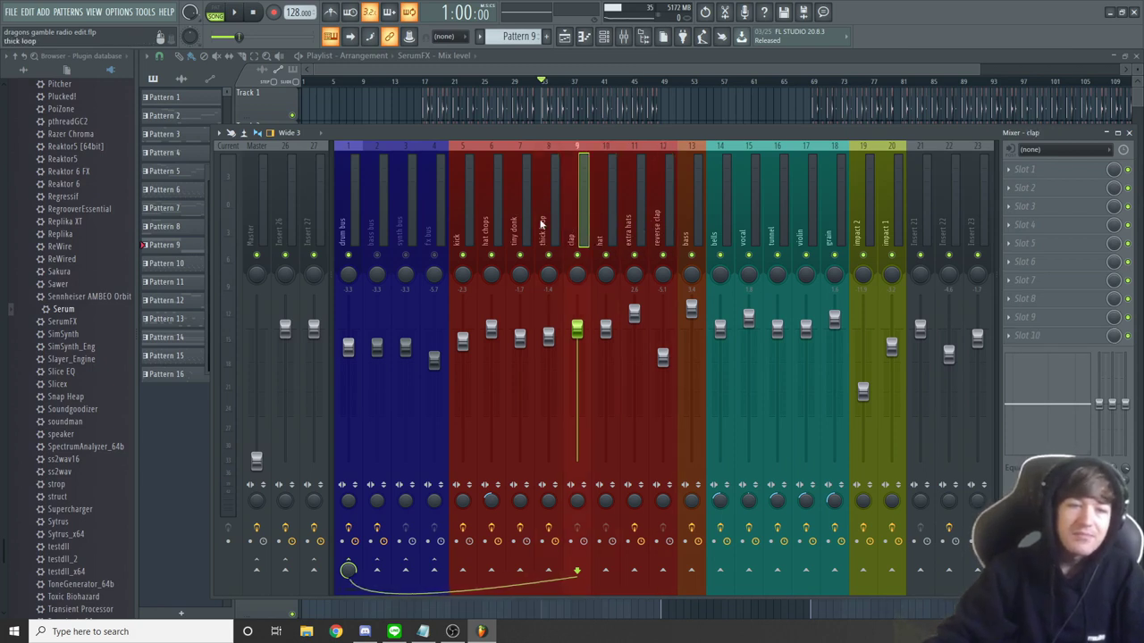
pyautogui.click(541, 224)
pyautogui.click(516, 223)
pyautogui.click(490, 225)
pyautogui.click(464, 229)
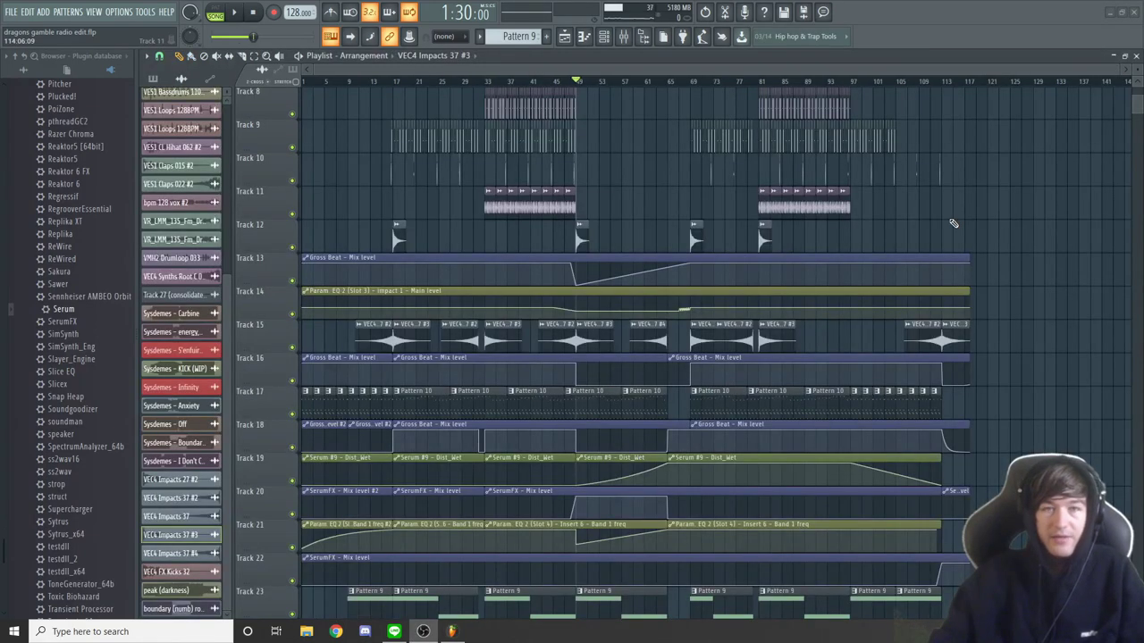
# Step: Solo the impacts on Track 12 with the automation on Tracks 13 and 14 and play from bar 49
pyautogui.rightClick(298, 250)
pyautogui.click(292, 281)
pyautogui.moveTo(287, 311)
pyautogui.mouseDown()
pyautogui.moveTo(286, 298)
pyautogui.moveTo(283, 333)
pyautogui.mouseUp()
pyautogui.click(292, 291)
pyautogui.press('space')
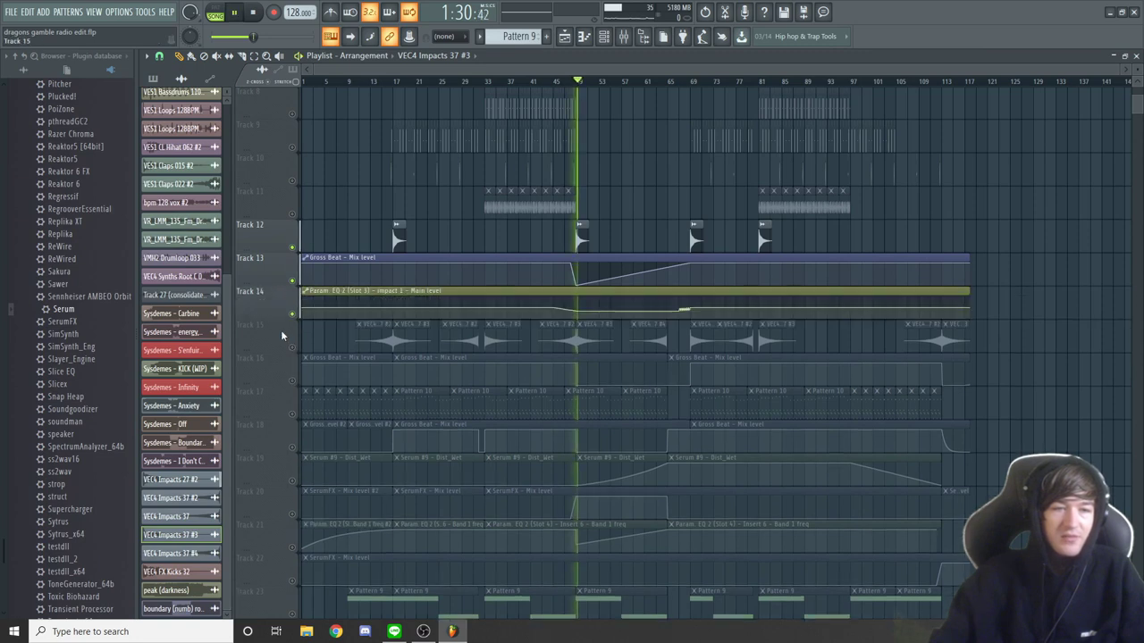
# Step: Mute Tracks 12 to 14 and play only the Track 15 impacts with the Track 16 Gross Beat automation from bar 49
pyautogui.press('space')
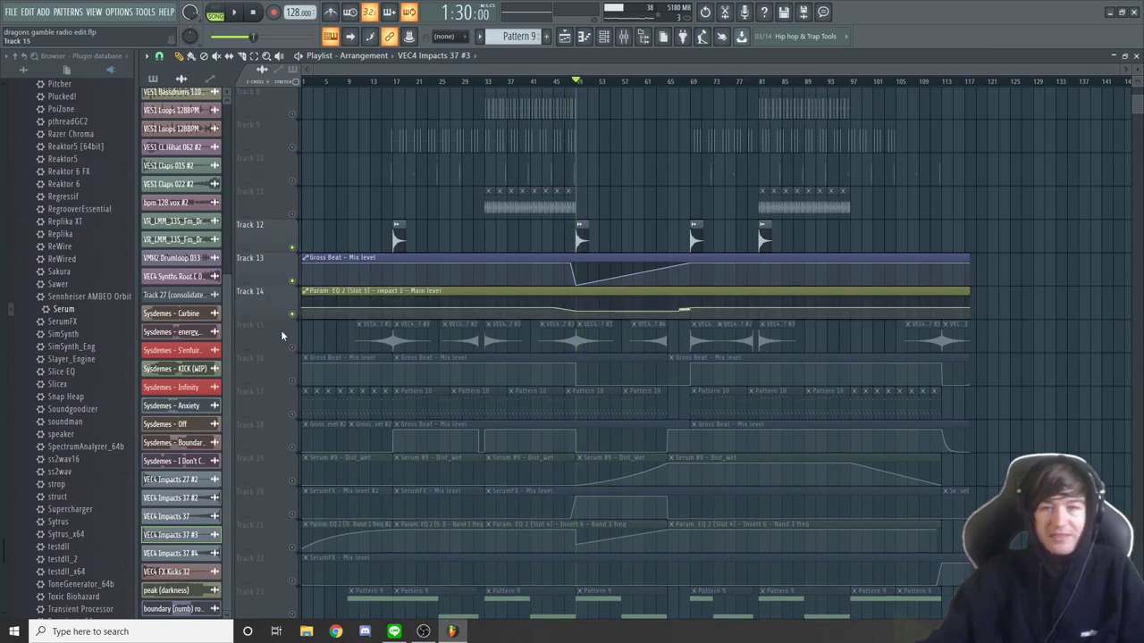
pyautogui.click(291, 247)
pyautogui.click(291, 280)
pyautogui.click(291, 314)
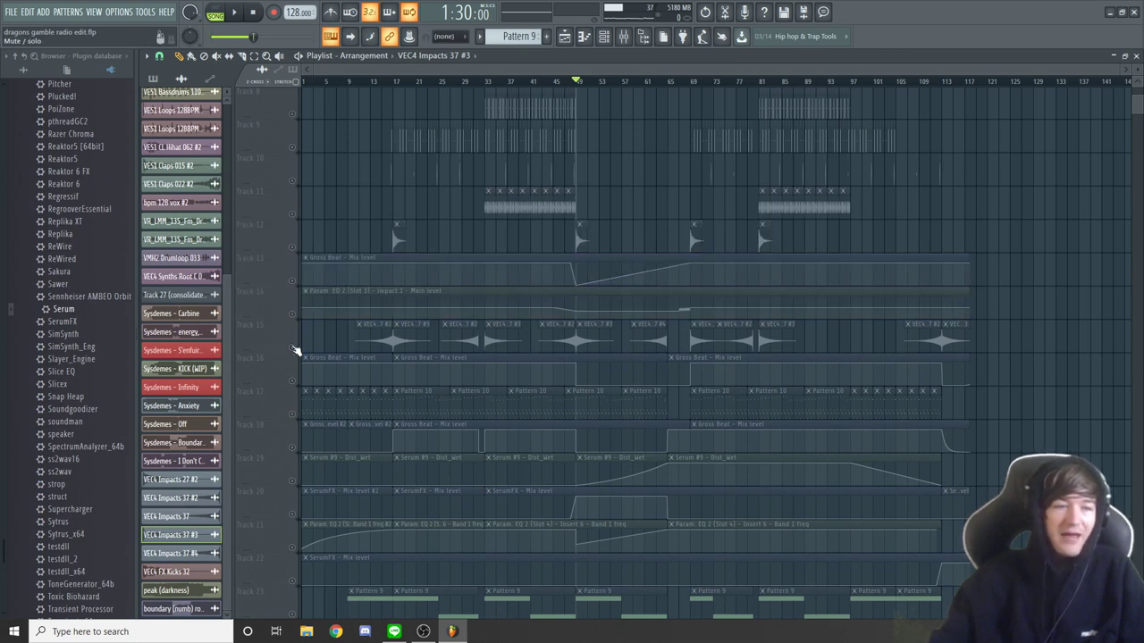
pyautogui.click(291, 346)
pyautogui.click(292, 380)
pyautogui.press('space')
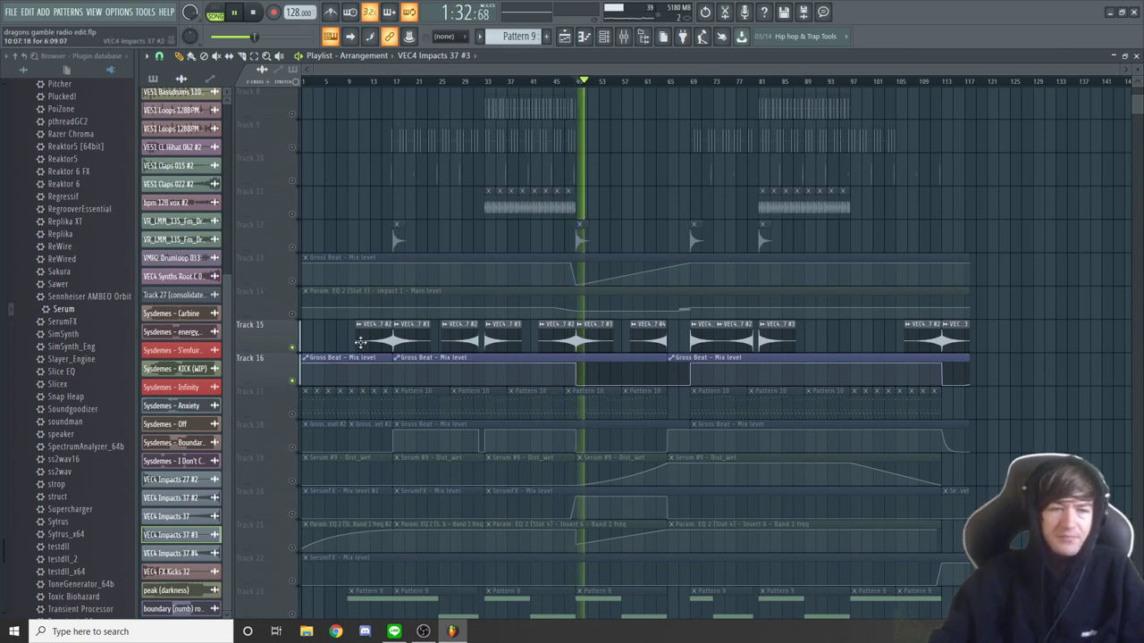
pyautogui.press('space')
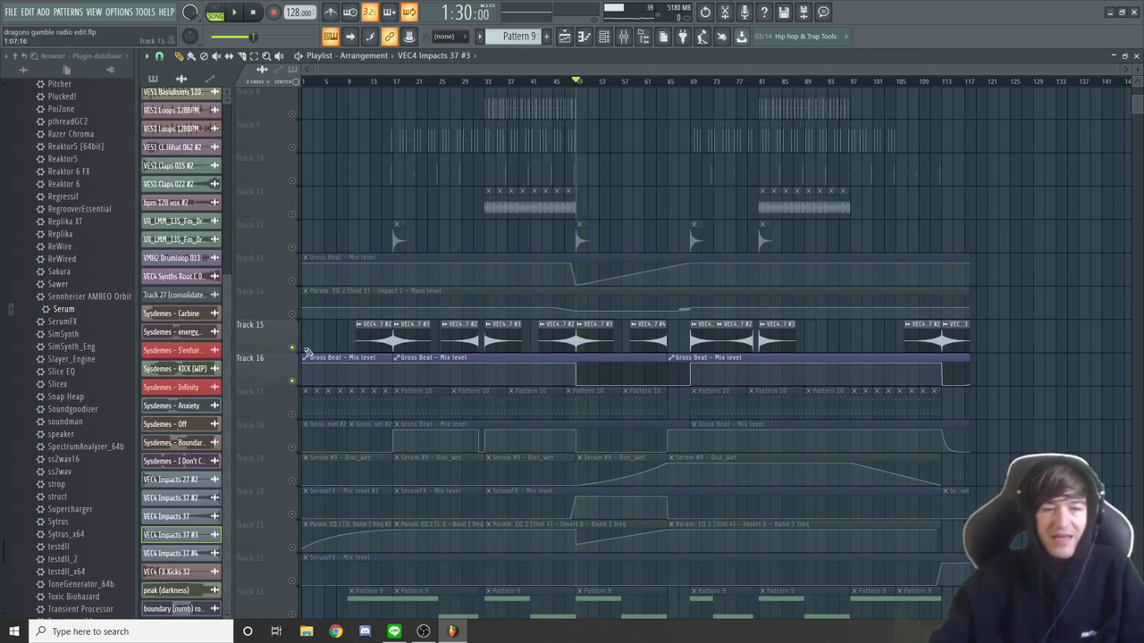
pyautogui.moveTo(633, 375); pyautogui.dragTo(632, 361)
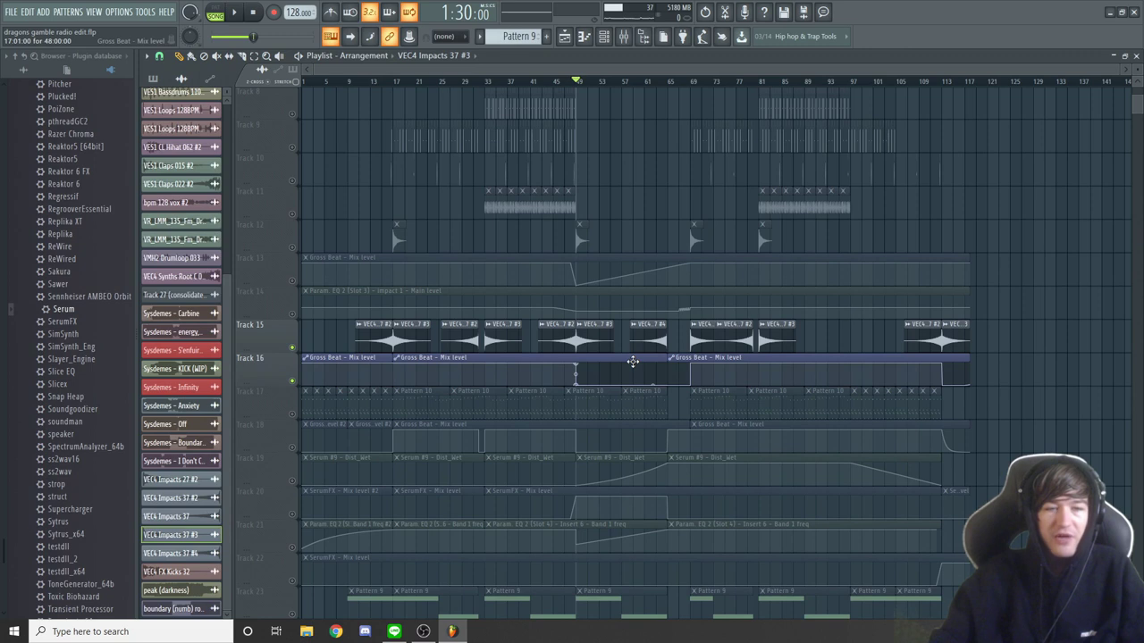
# Step: Re-enable Tracks 12, 13 and 14 alongside Tracks 15 and 16 and play the combined impacts from bar 49
pyautogui.click(292, 246)
pyautogui.click(293, 280)
pyautogui.click(292, 313)
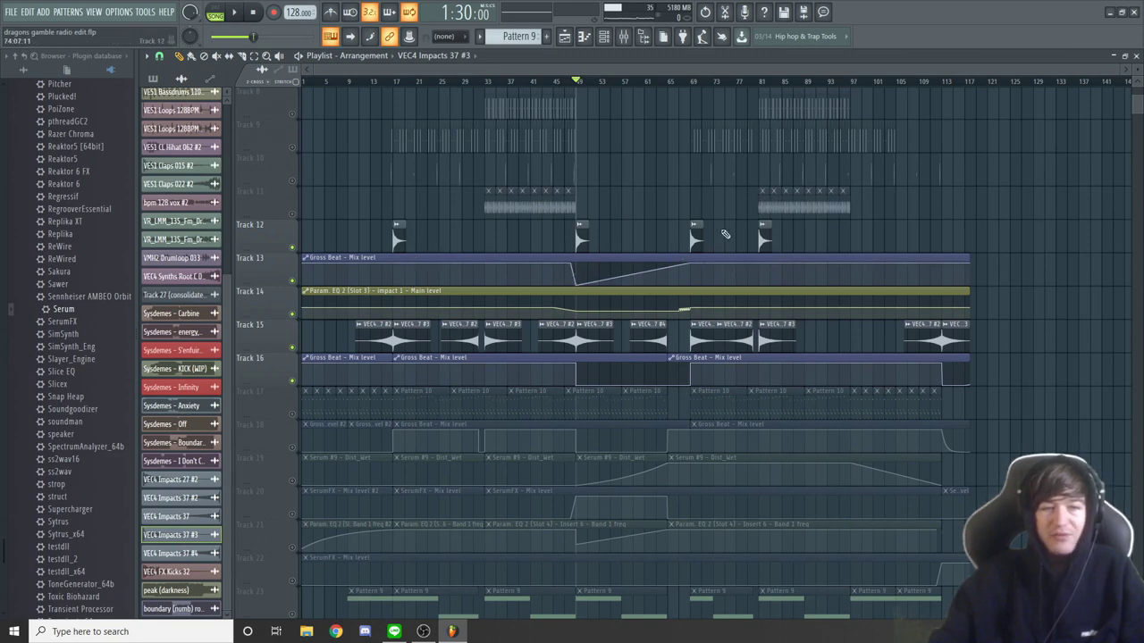
pyautogui.scroll(2, 726, 231)
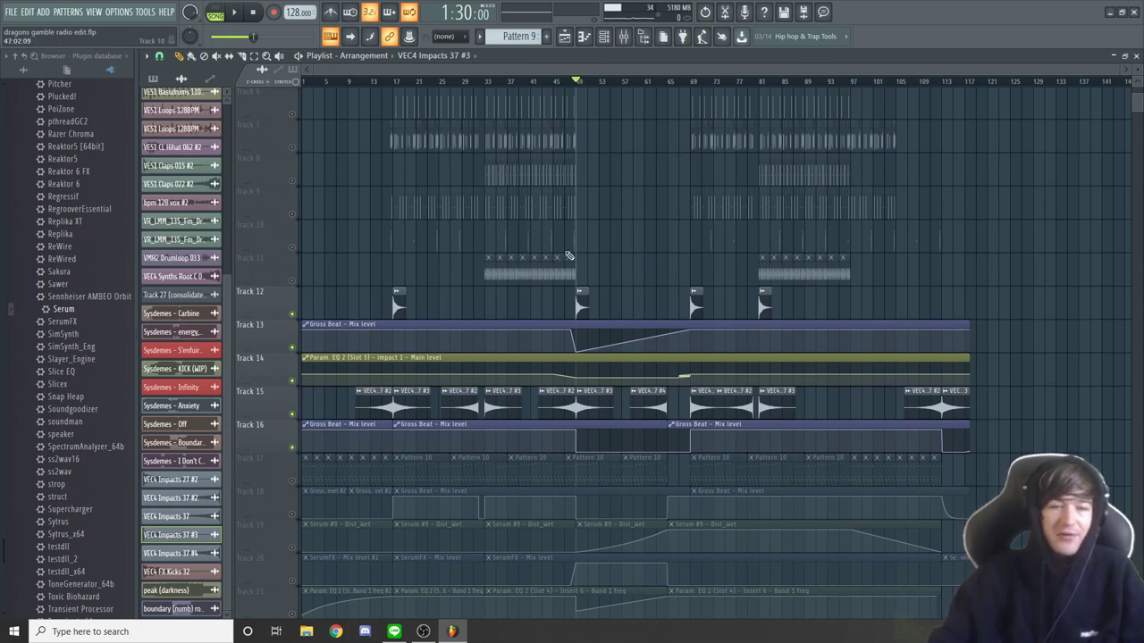
pyautogui.press('space')
pyautogui.press('space')
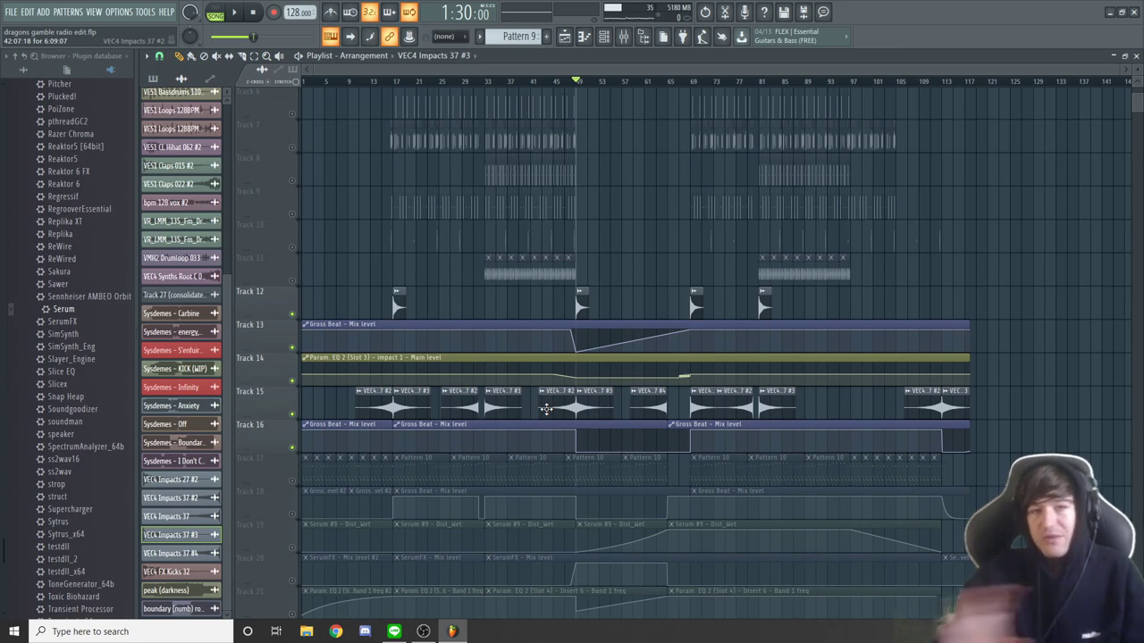
# Step: Solo the single impact clip on Track 41 and play it from bar 49
pyautogui.scroll(-10, 559, 387)
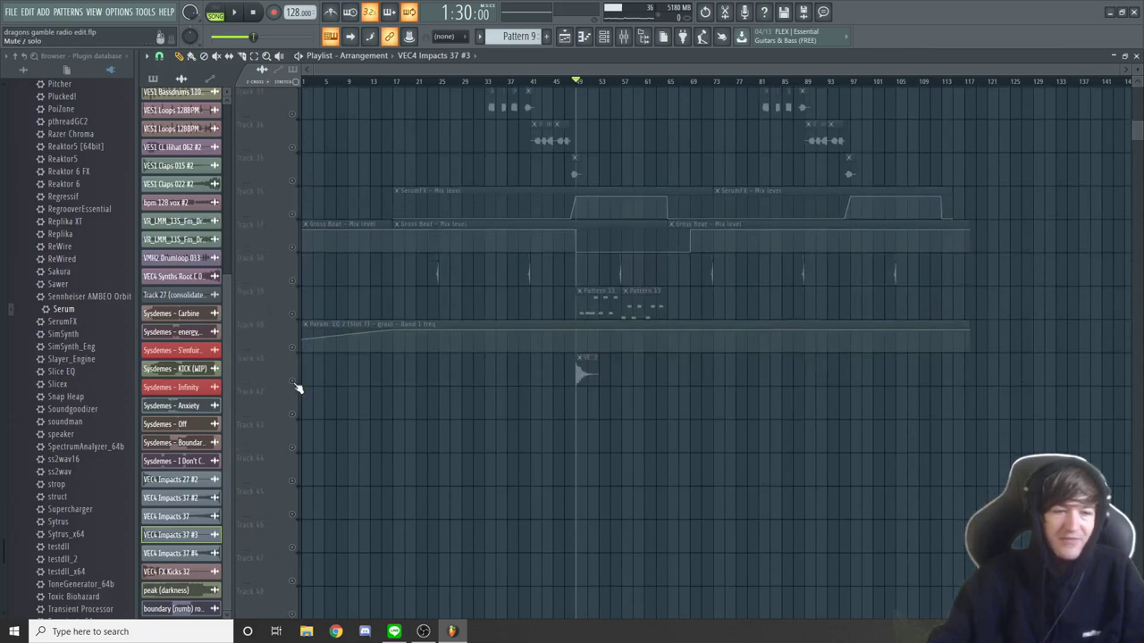
pyautogui.click(294, 383)
pyautogui.press('space')
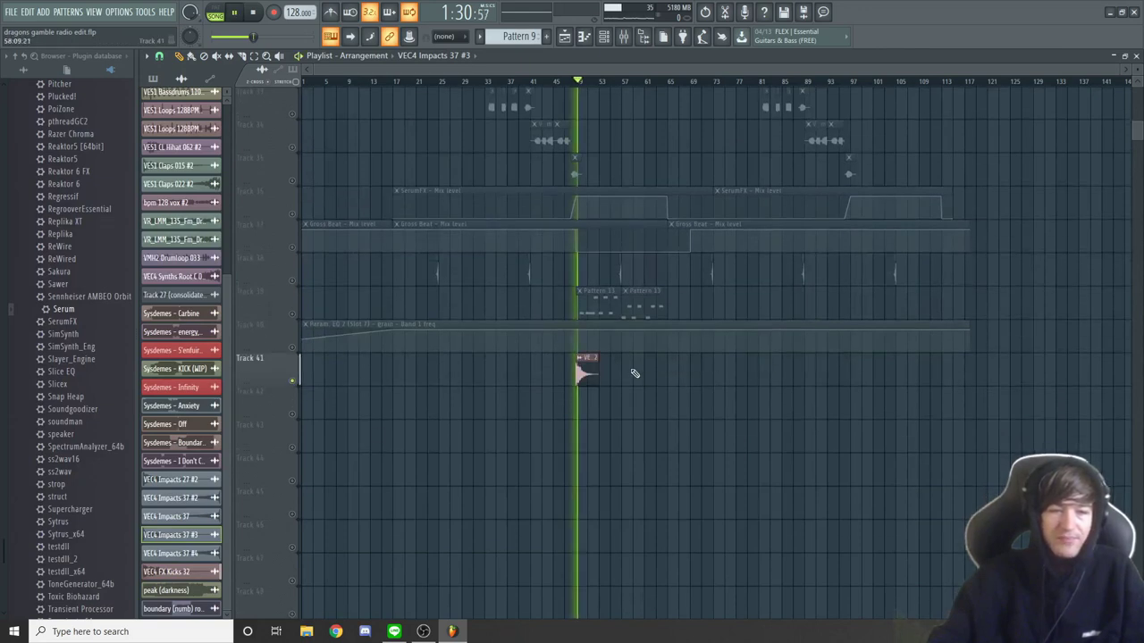
pyautogui.press('space')
pyautogui.scroll(10, 634, 373)
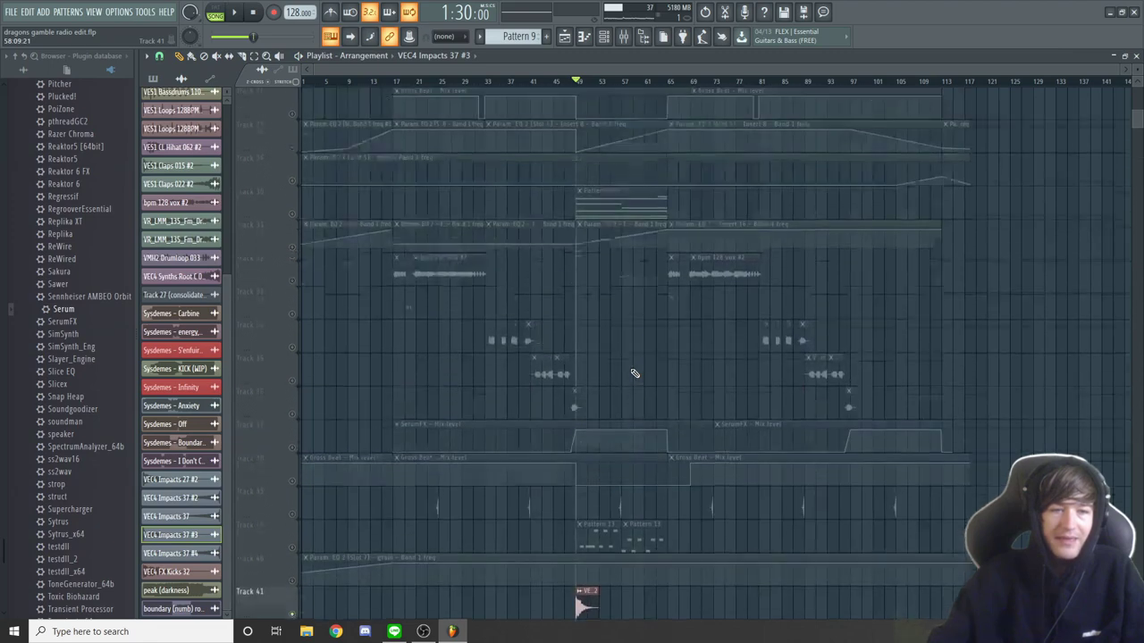
# Step: Review the mixer's impact tracks and the Insert 22 effect chain, and return to the playlist
pyautogui.click(623, 35)
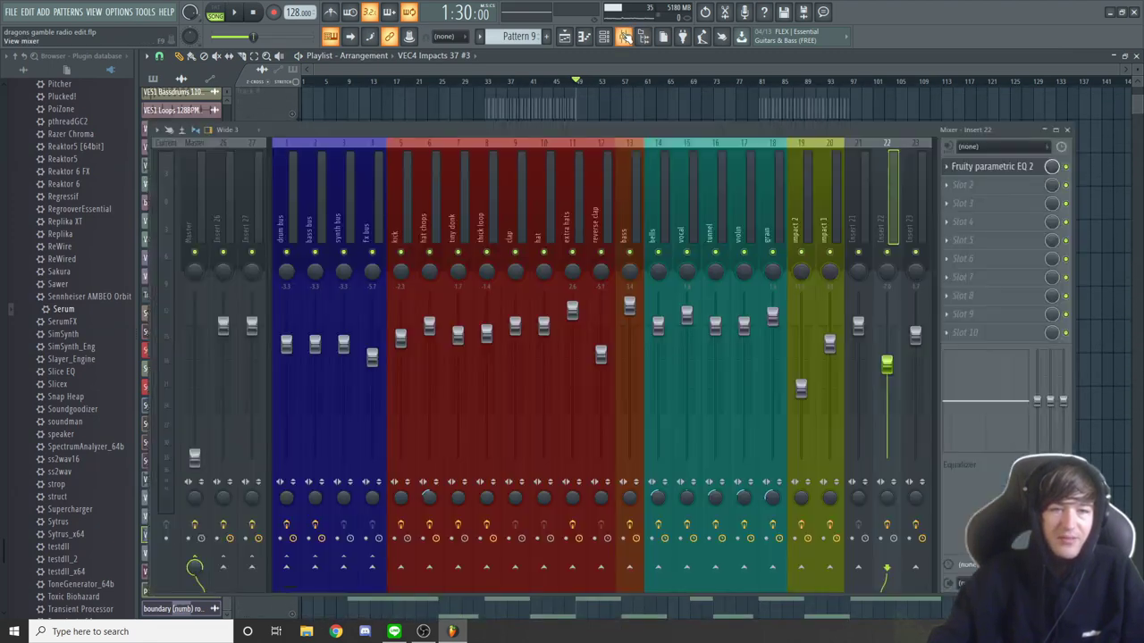
pyautogui.moveTo(892, 131); pyautogui.dragTo(903, 120)
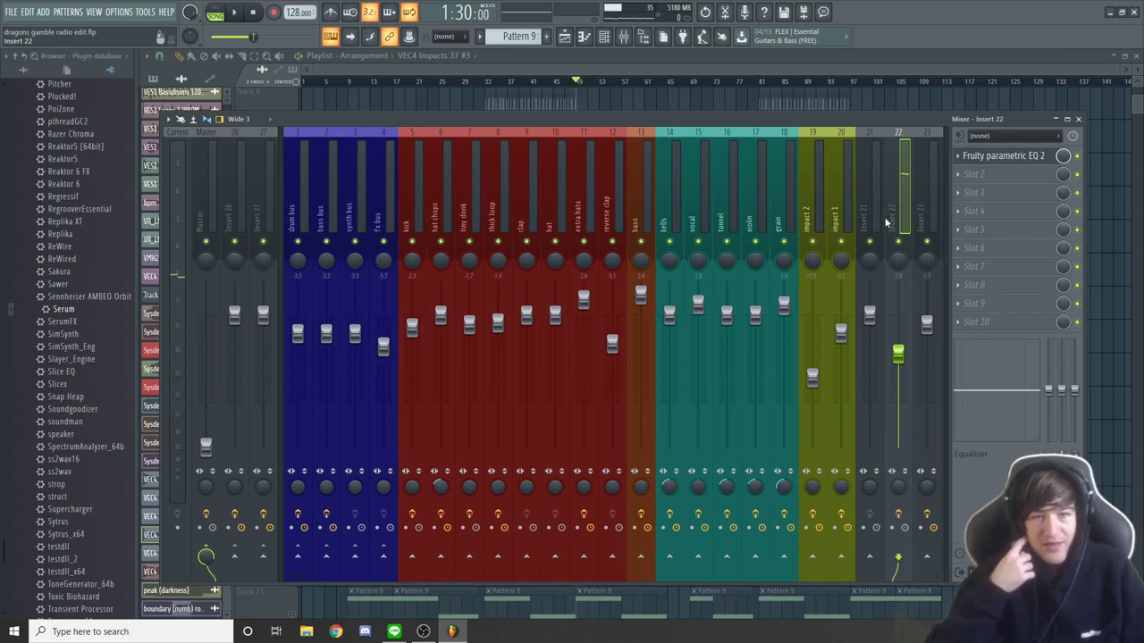
pyautogui.click(817, 86)
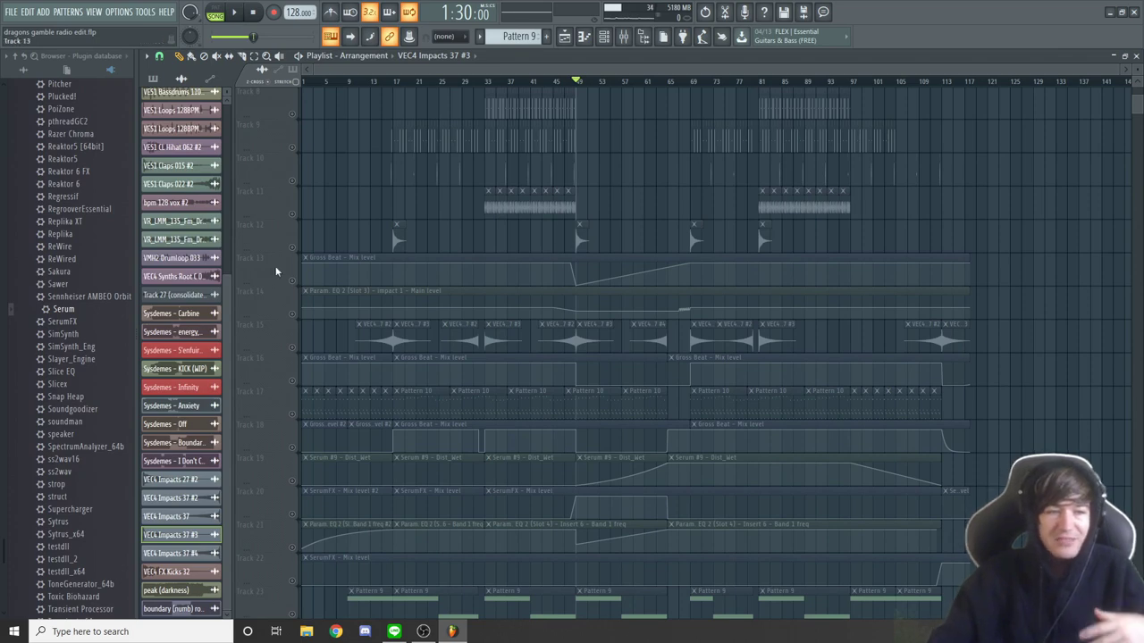
# Step: Bring all playlist tracks back into playback and look over the mixer and the arrangement down to Track 41
pyautogui.click(293, 313)
pyautogui.keyDown('ctrl'); pyautogui.click(294, 315); pyautogui.keyUp('ctrl')
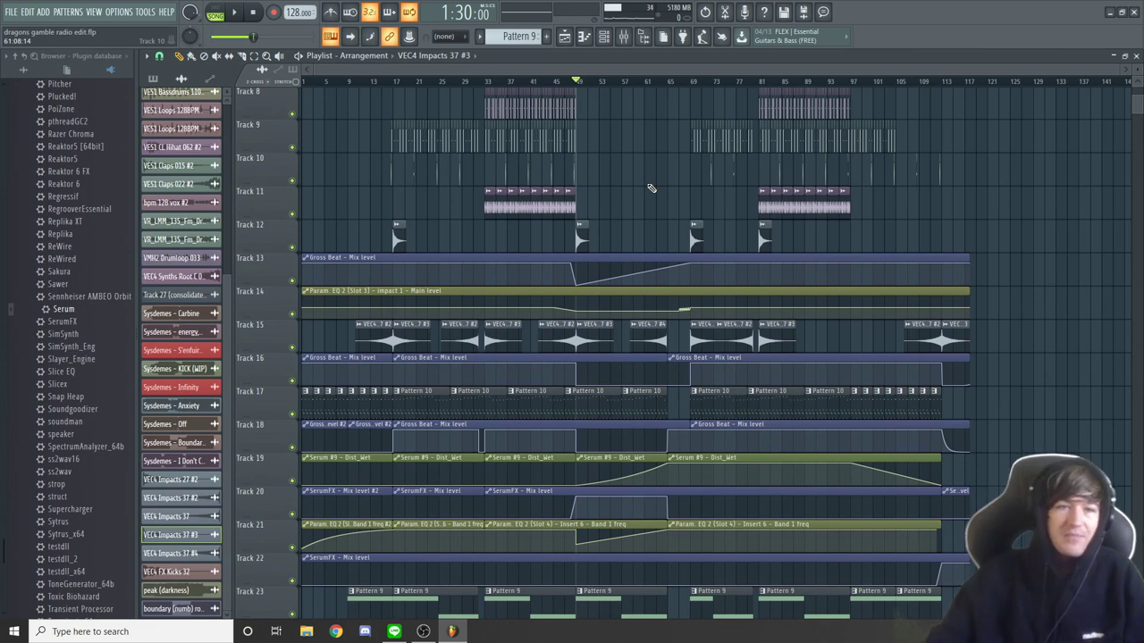
pyautogui.click(623, 35)
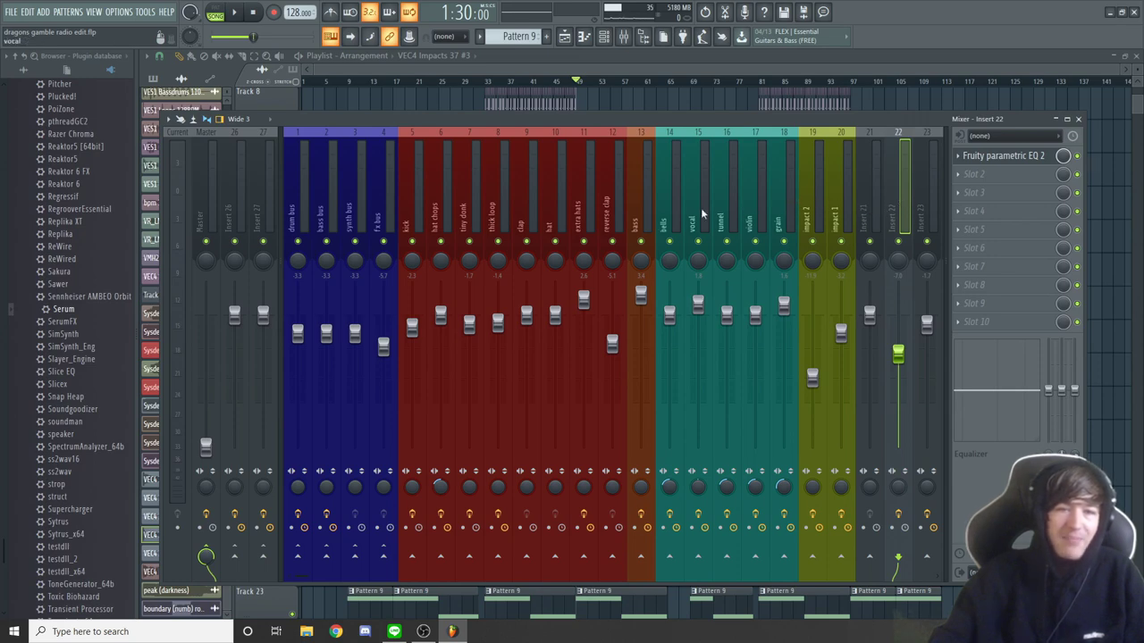
pyautogui.press('F9')
pyautogui.scroll(-10, 603, 229)
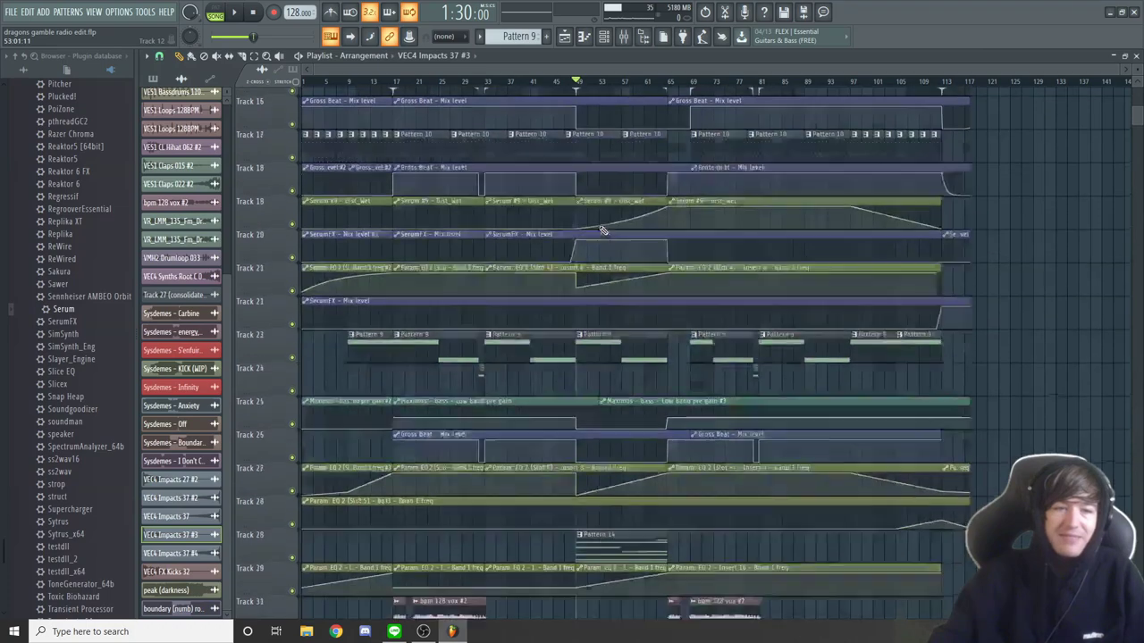
pyautogui.scroll(-5, 603, 229)
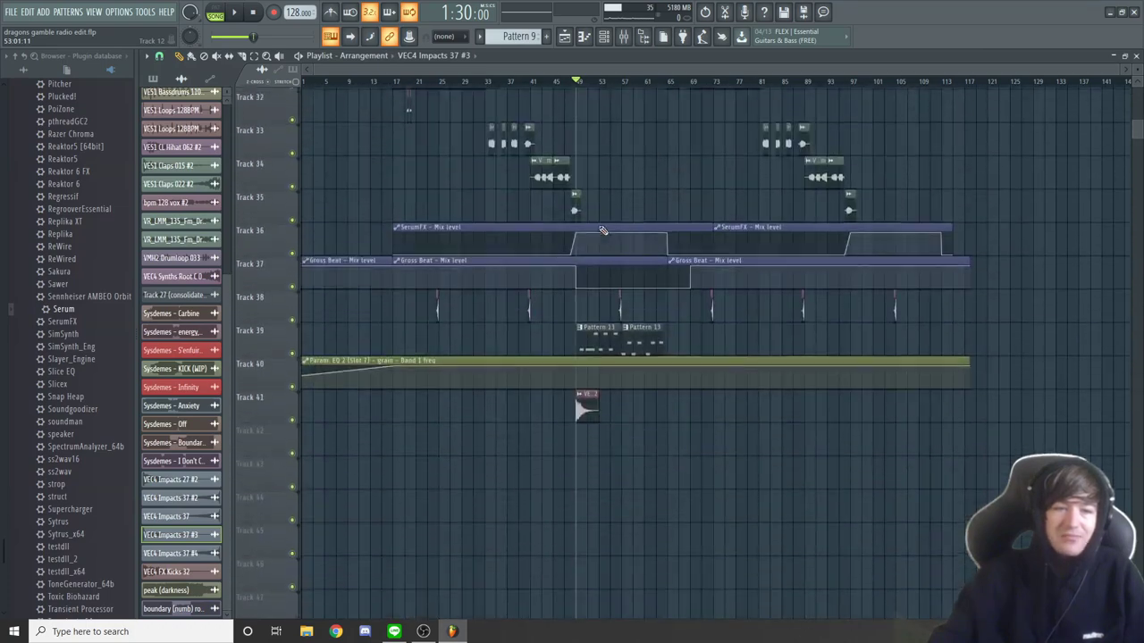
# Step: Rename mixer Insert 22 as impact 3 with the same olive colour as the other impact tracks
pyautogui.click(623, 36)
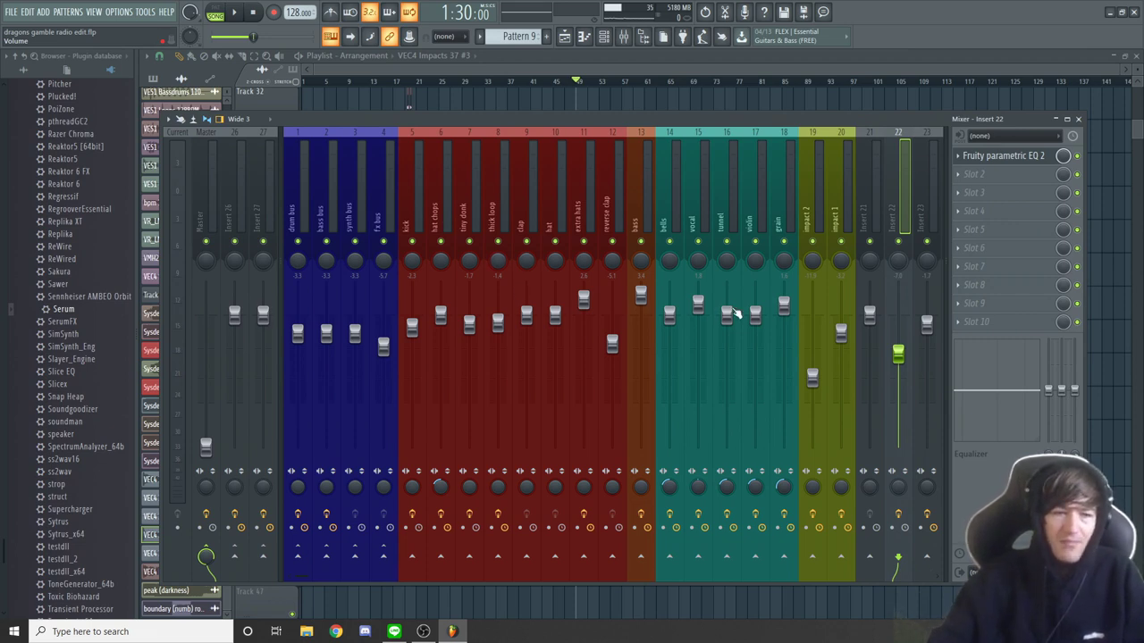
pyautogui.rightClick(901, 135)
pyautogui.click(947, 142)
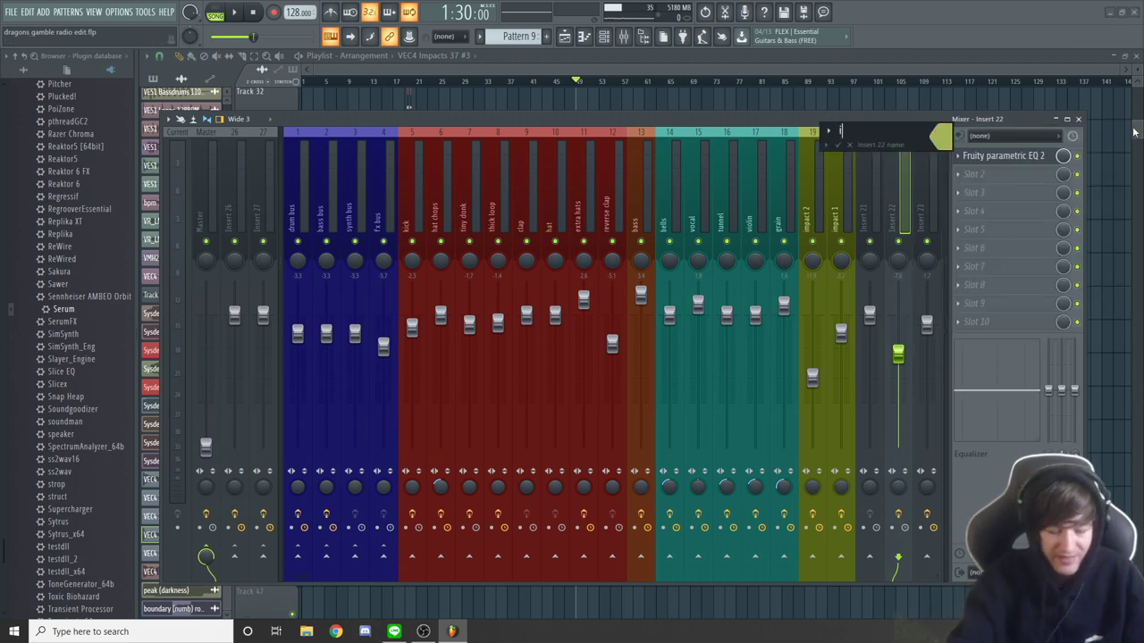
pyautogui.write('imapct')
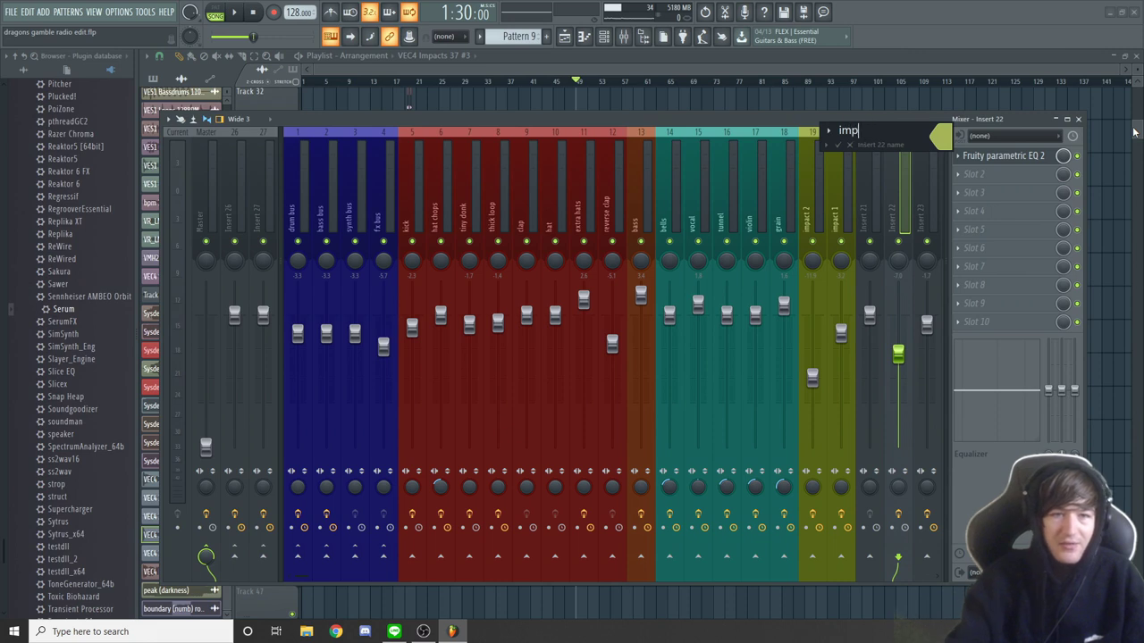
pyautogui.write(' 3')
pyautogui.press('Return')
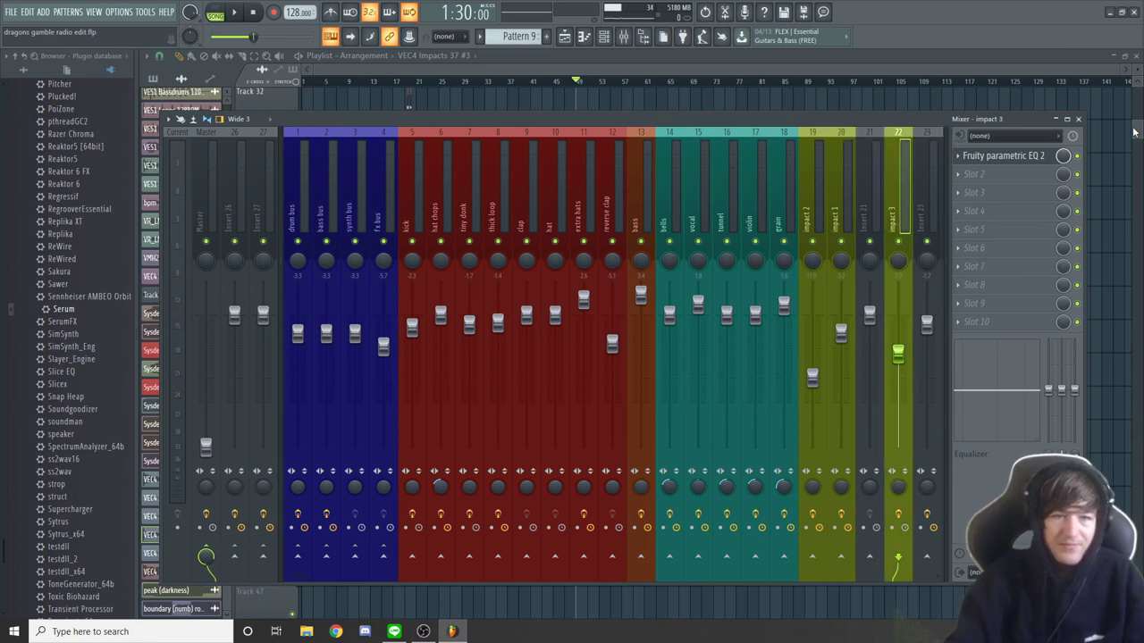
# Step: Move the impact 3 mixer track beside impact 1 and route it to the fx bus instead of the Master
pyautogui.hotkey('alt', 'Left')
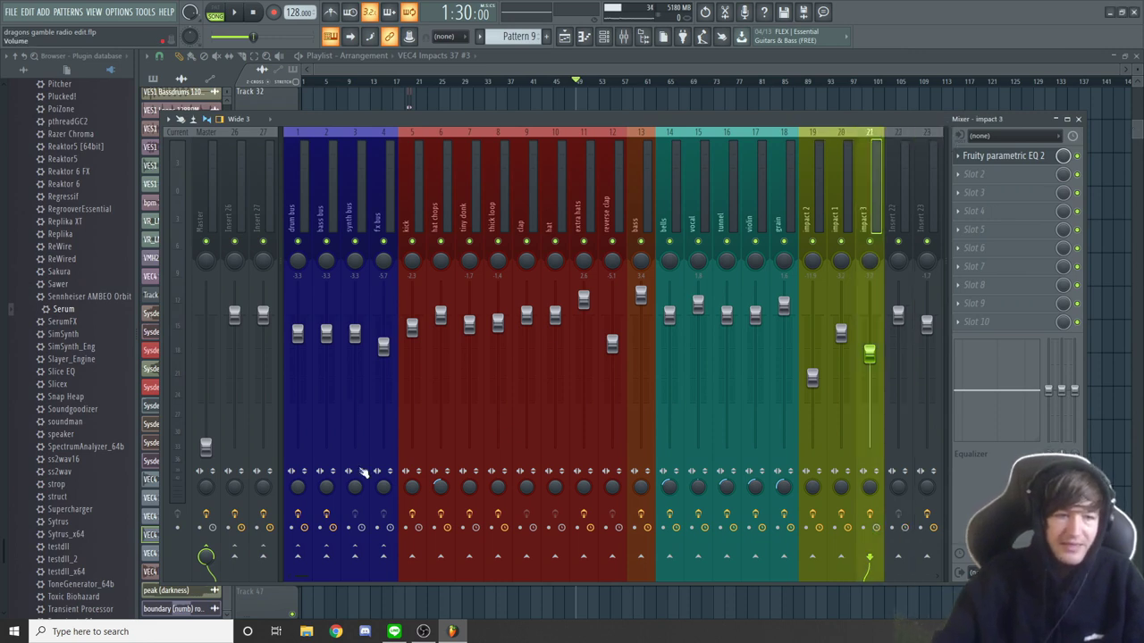
pyautogui.click(382, 556)
pyautogui.click(211, 552)
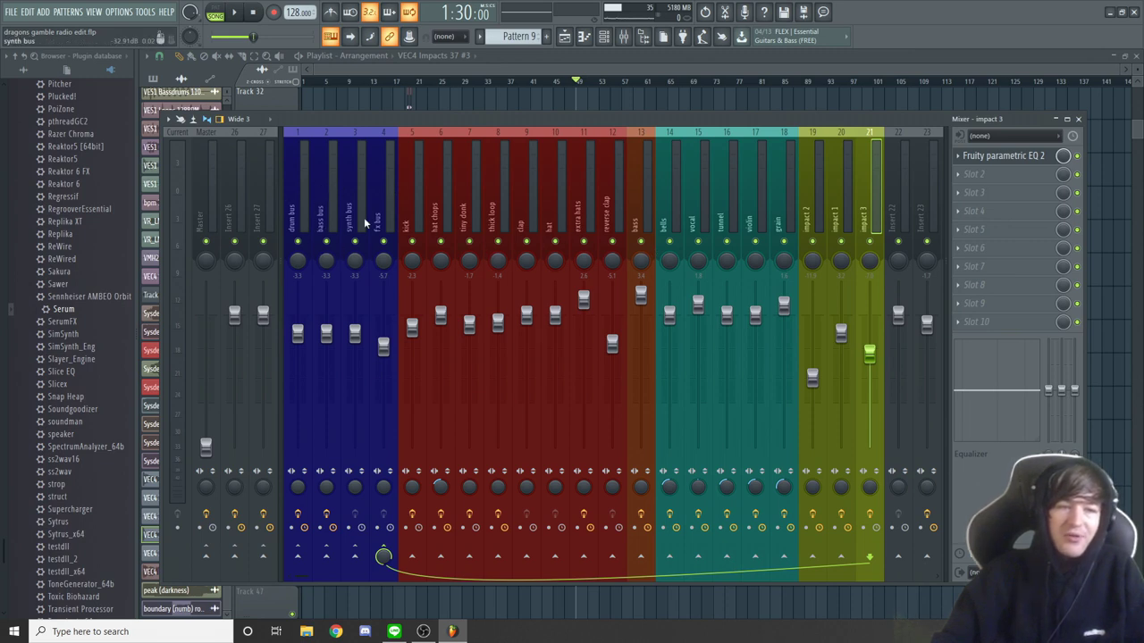
# Step: Inspect the VoxengoRecorder plugin on the Master track and the Master's effect slots
pyautogui.click(203, 203)
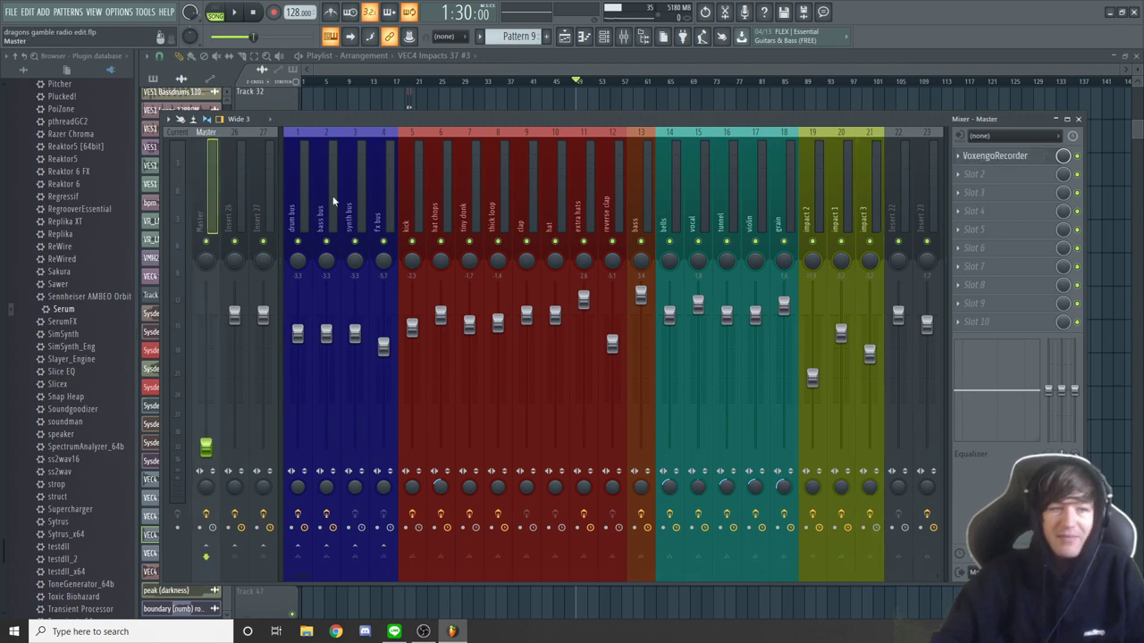
pyautogui.click(1001, 159)
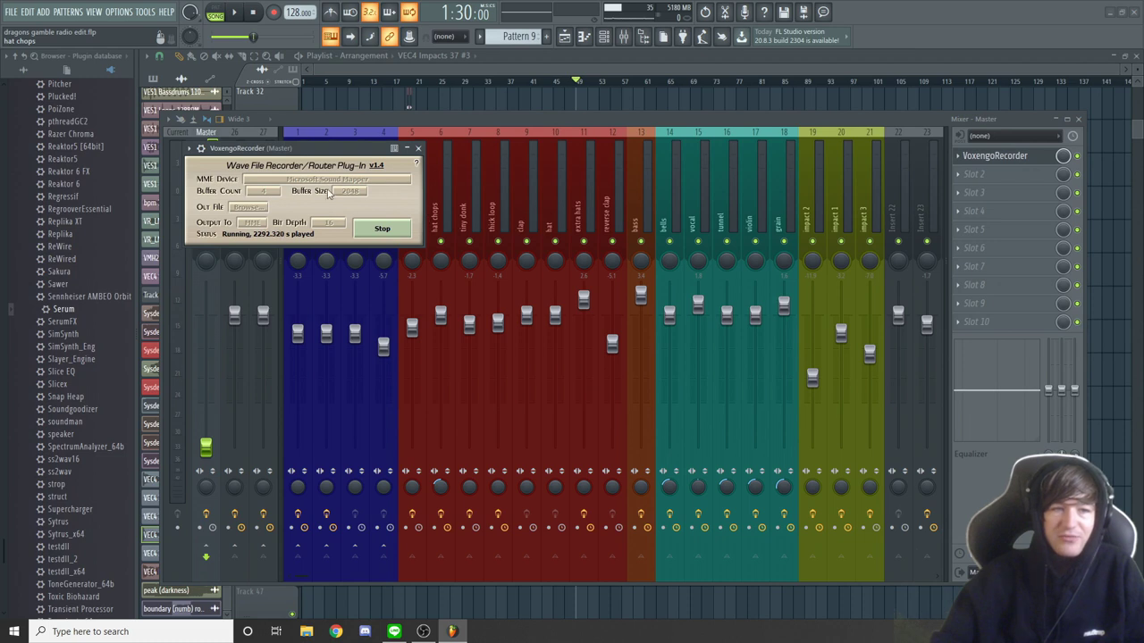
pyautogui.click(418, 149)
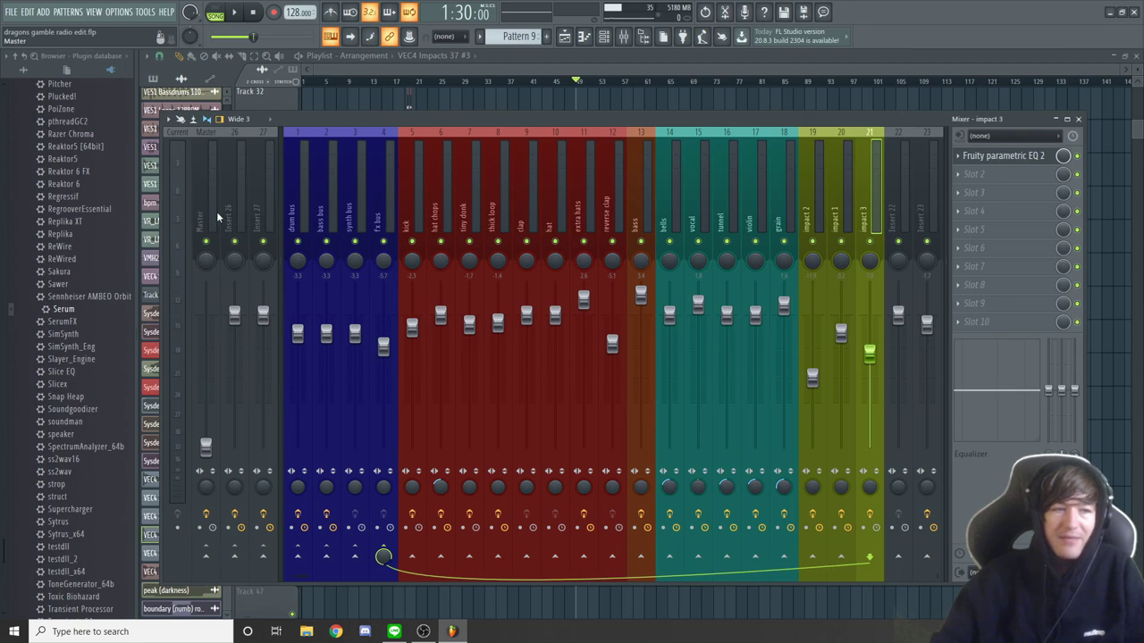
pyautogui.click(216, 211)
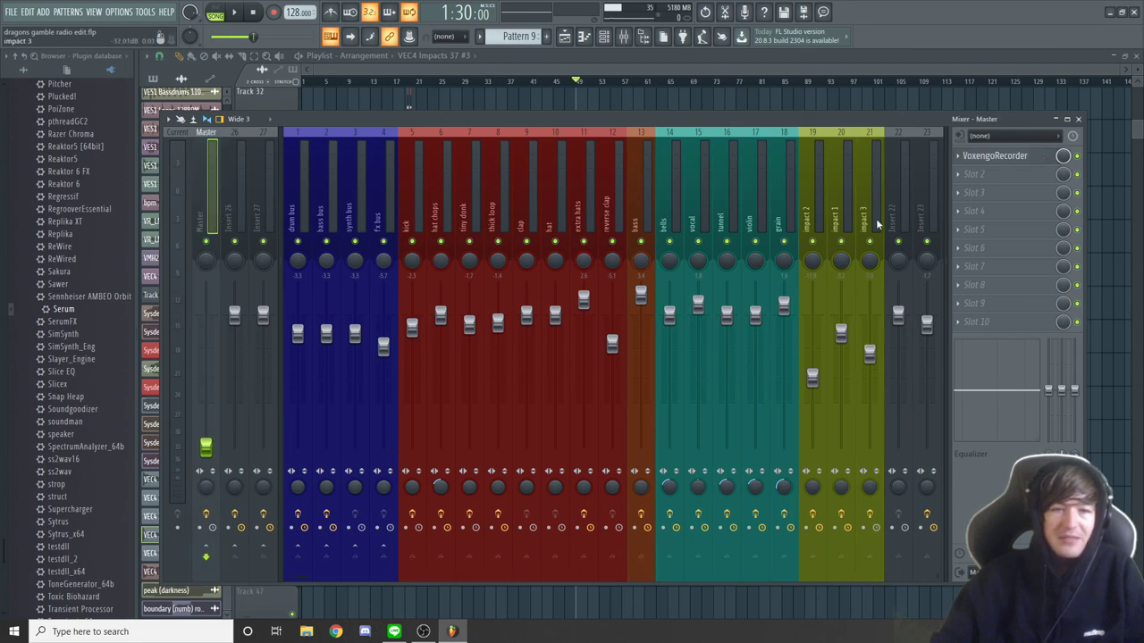
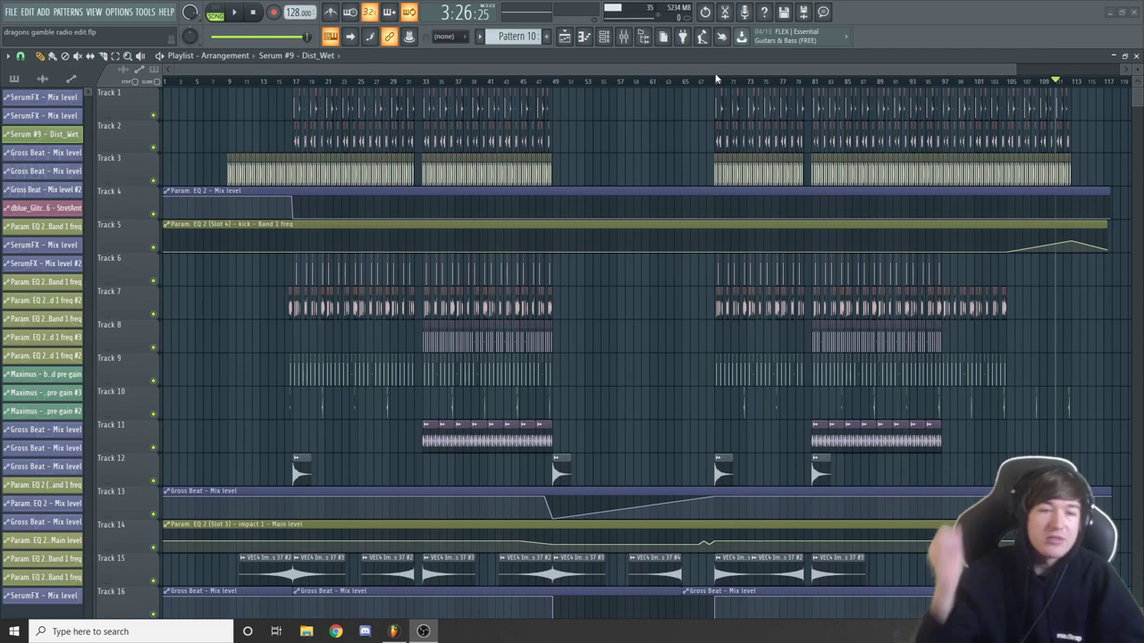
# Step: Play the arrangement's intro from about bar 6 while reviewing the automation and drum tracks
pyautogui.click(206, 83)
pyautogui.scroll(-3, 254, 250)
pyautogui.scroll(-1, 254, 251)
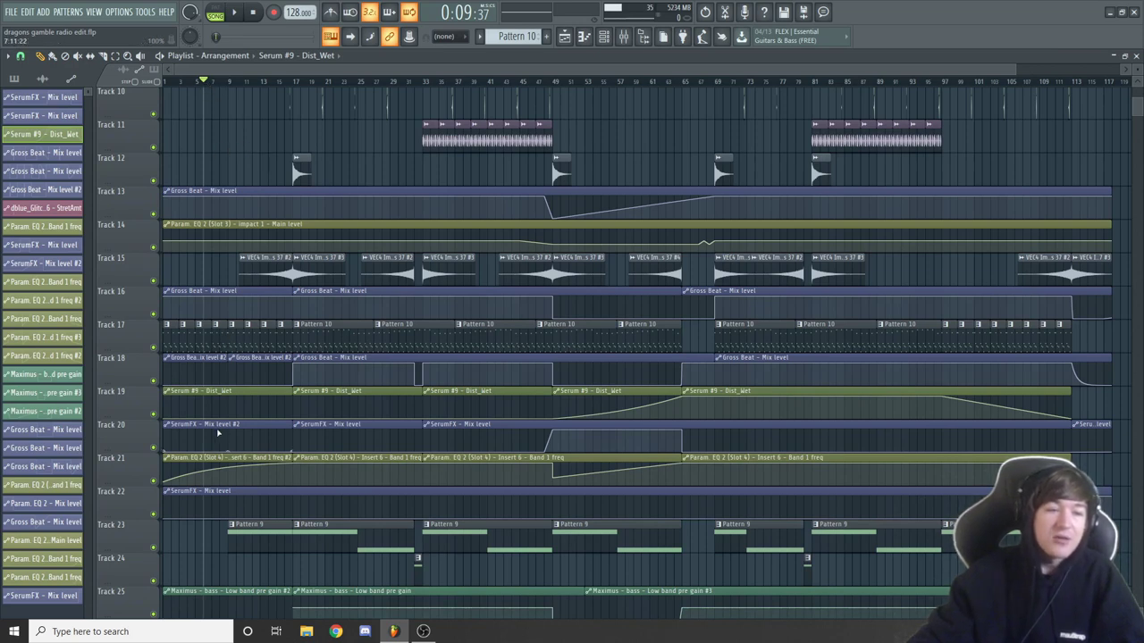
pyautogui.press('space')
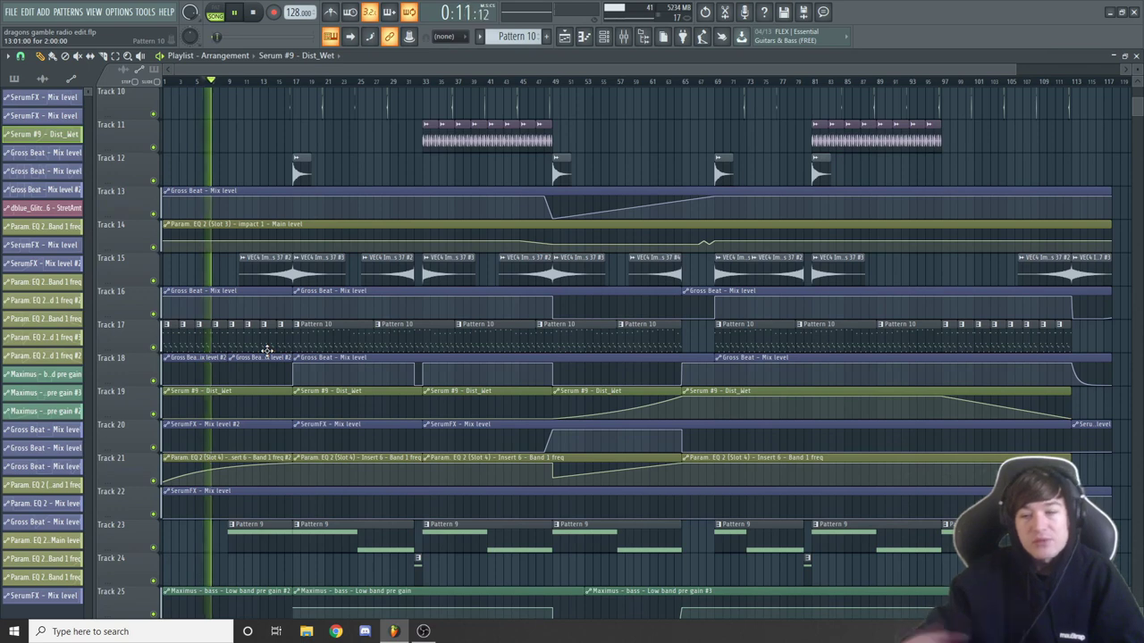
pyautogui.scroll(5, 295, 224)
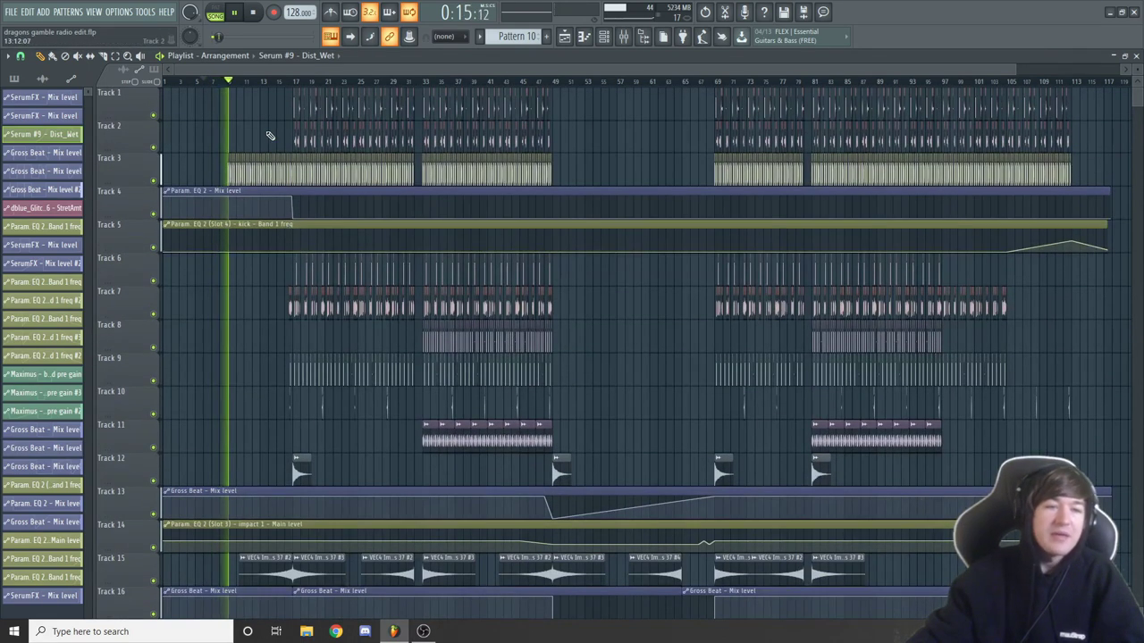
pyautogui.press('space')
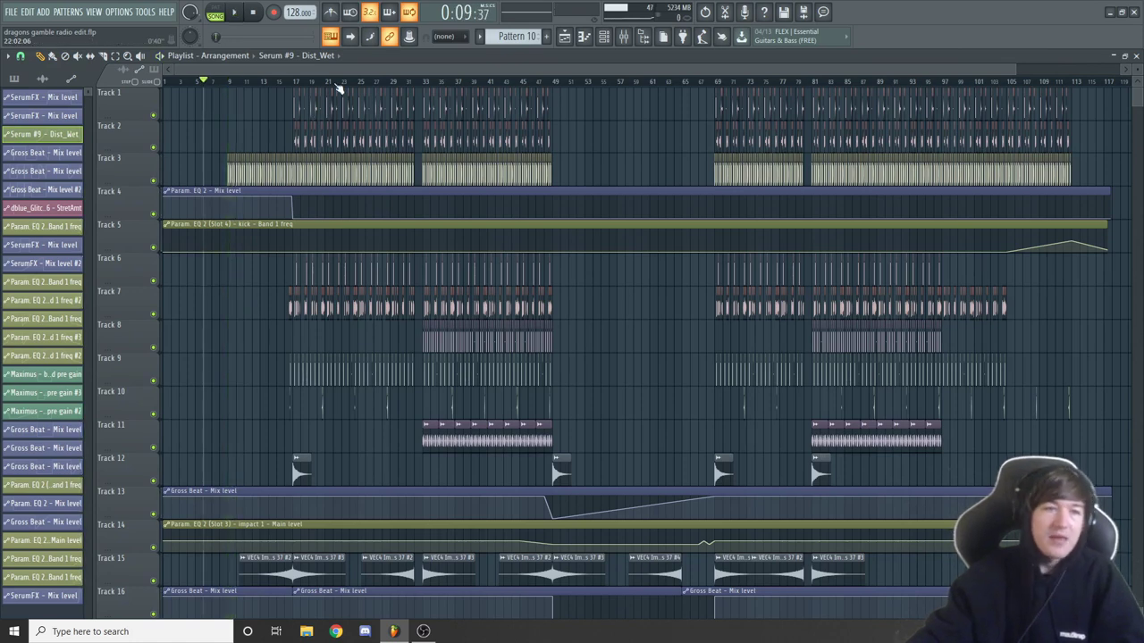
# Step: Play the full arrangement from about bar 22
pyautogui.click(332, 83)
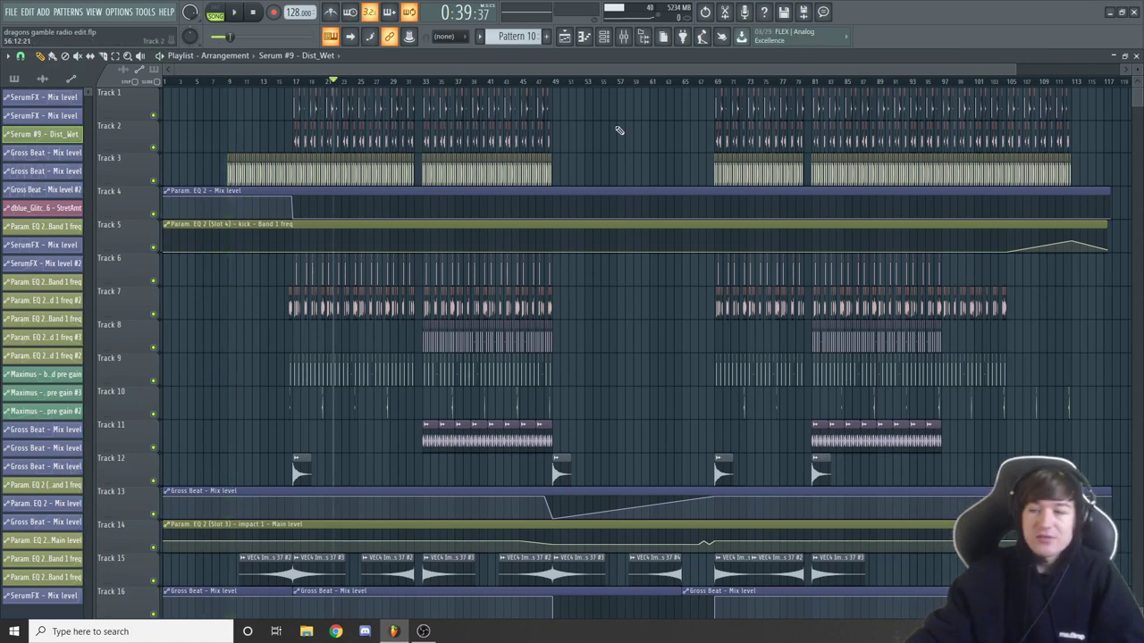
pyautogui.press('space')
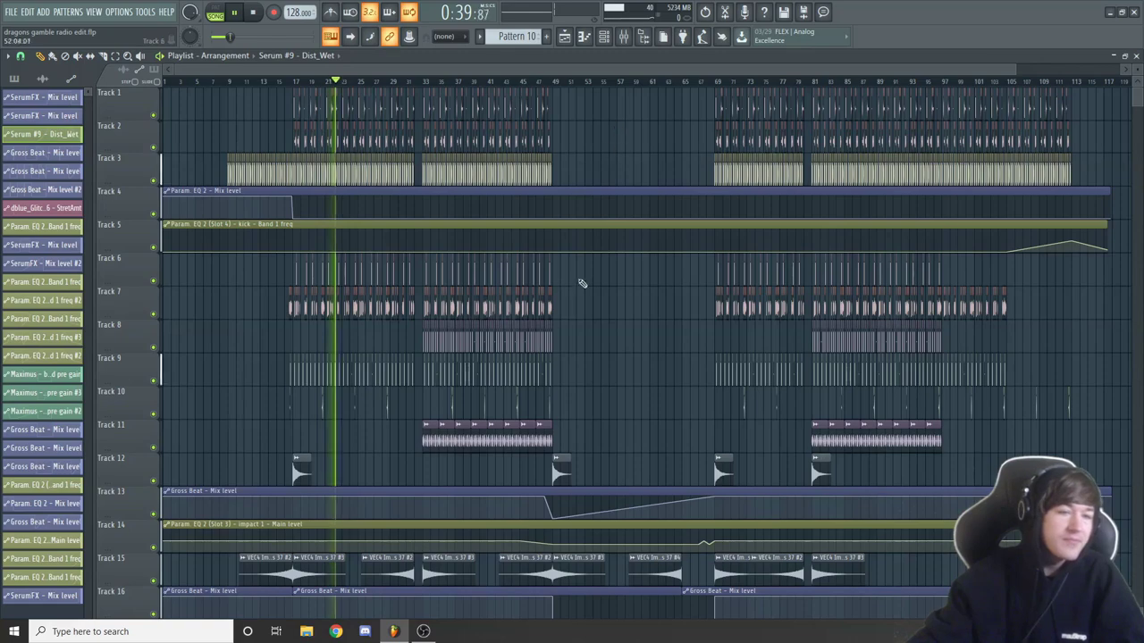
# Step: Review the drum and impact tracks during the running playback and stop it
pyautogui.scroll(-4, 582, 284)
pyautogui.scroll(4, 583, 285)
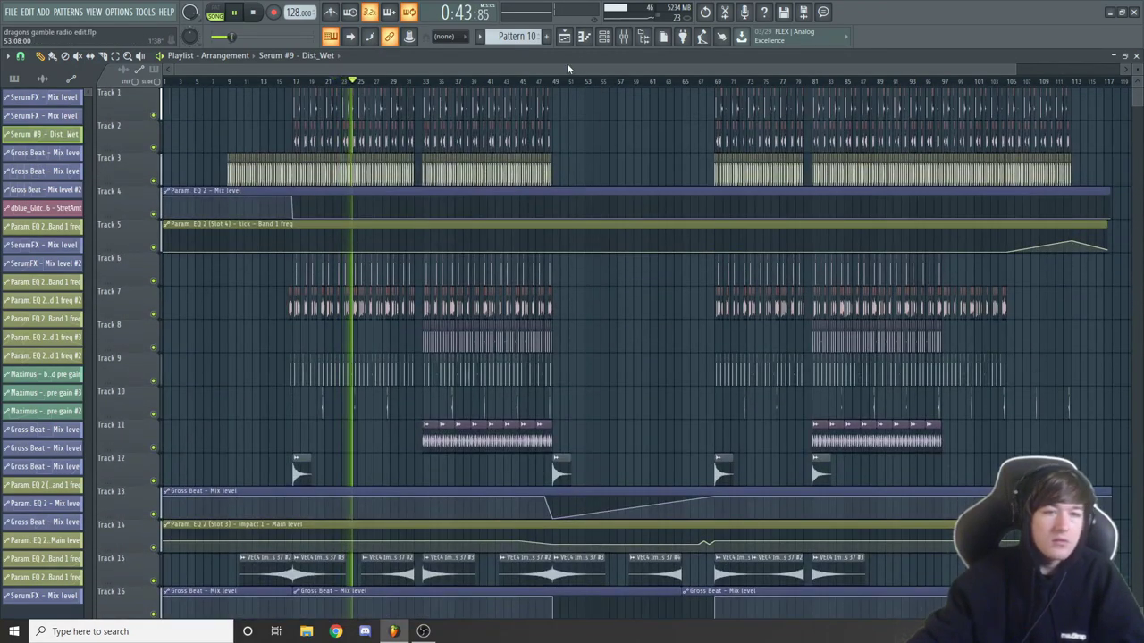
pyautogui.press('space')
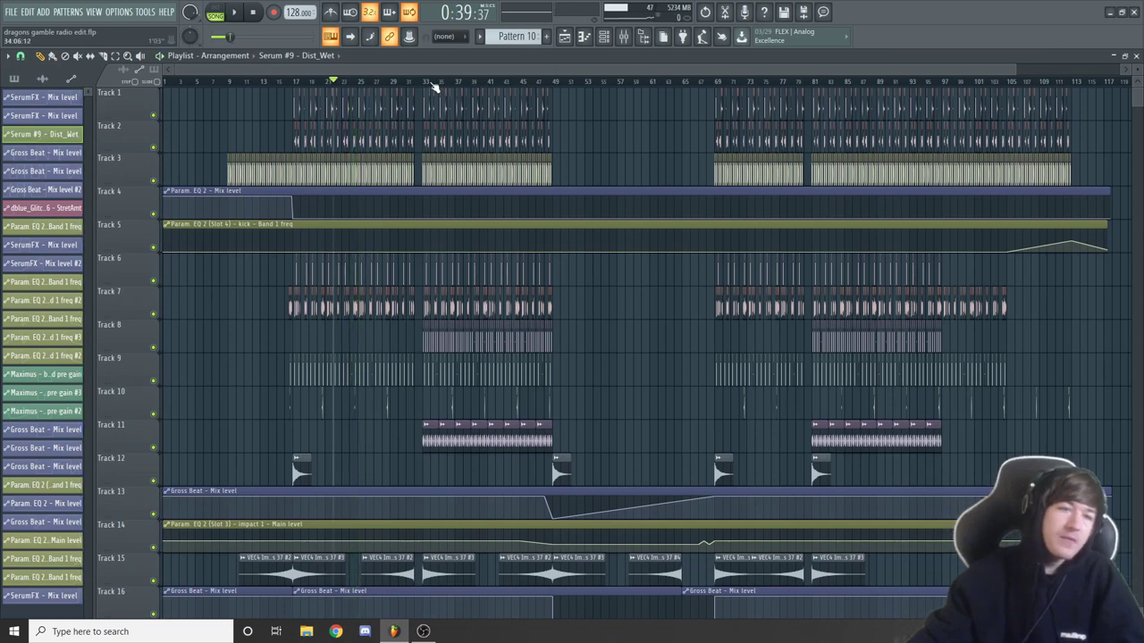
# Step: Play the short break at bar 32 with the pattern, bass and automation tracks in view
pyautogui.click(416, 87)
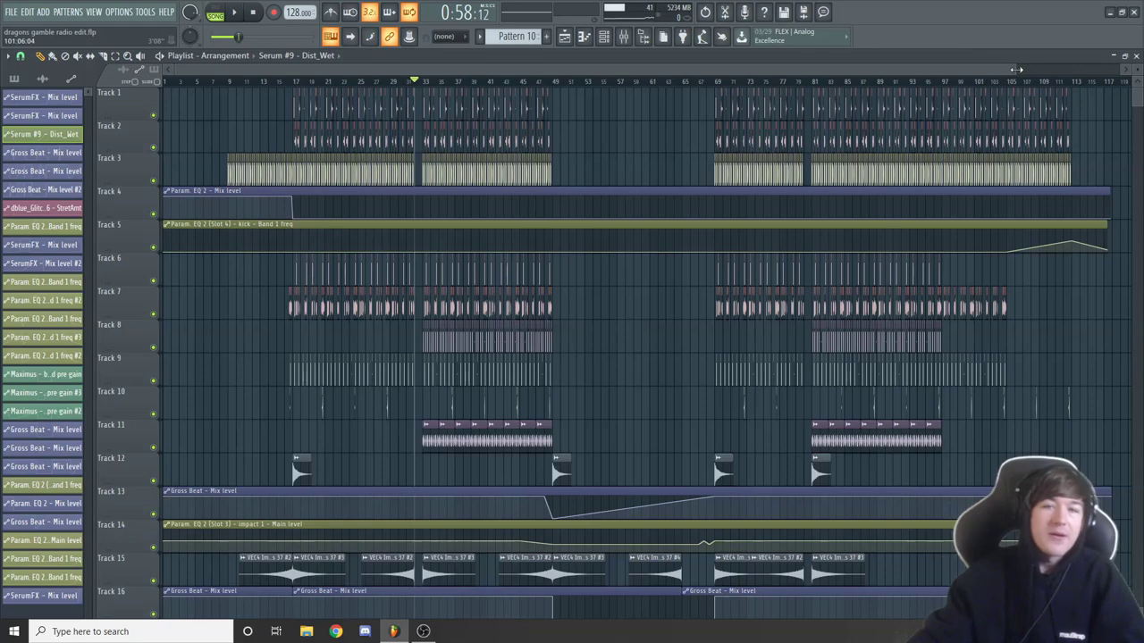
pyautogui.moveTo(1016, 69); pyautogui.dragTo(674, 107)
pyautogui.scroll(-10, 662, 184)
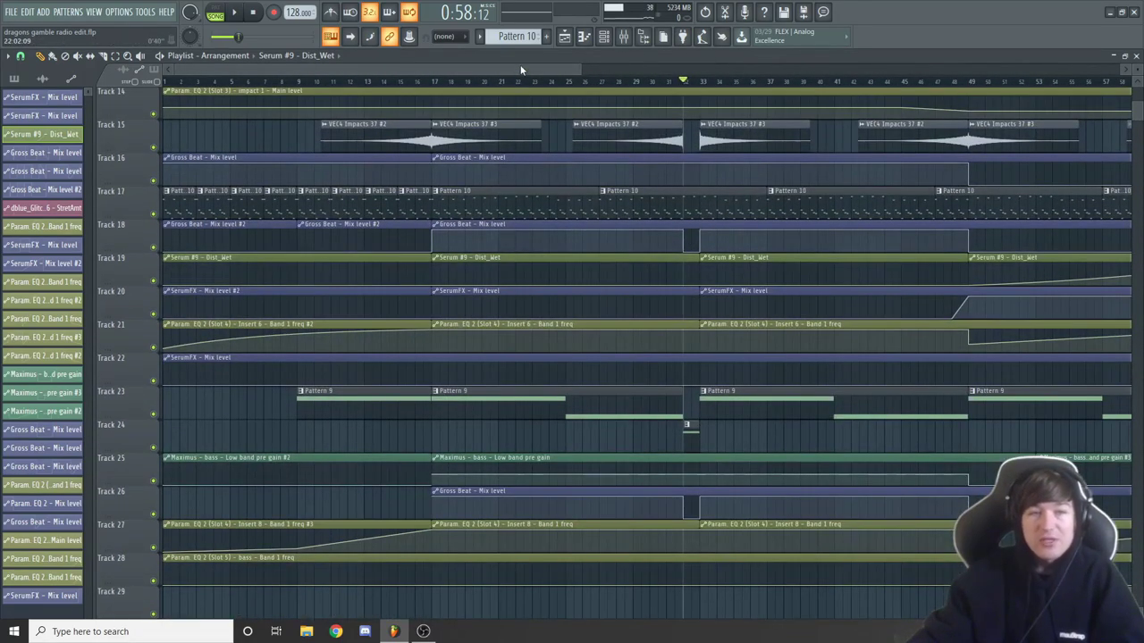
pyautogui.moveTo(522, 70); pyautogui.dragTo(577, 68)
pyautogui.scroll(1, 547, 420)
pyautogui.scroll(-1, 555, 438)
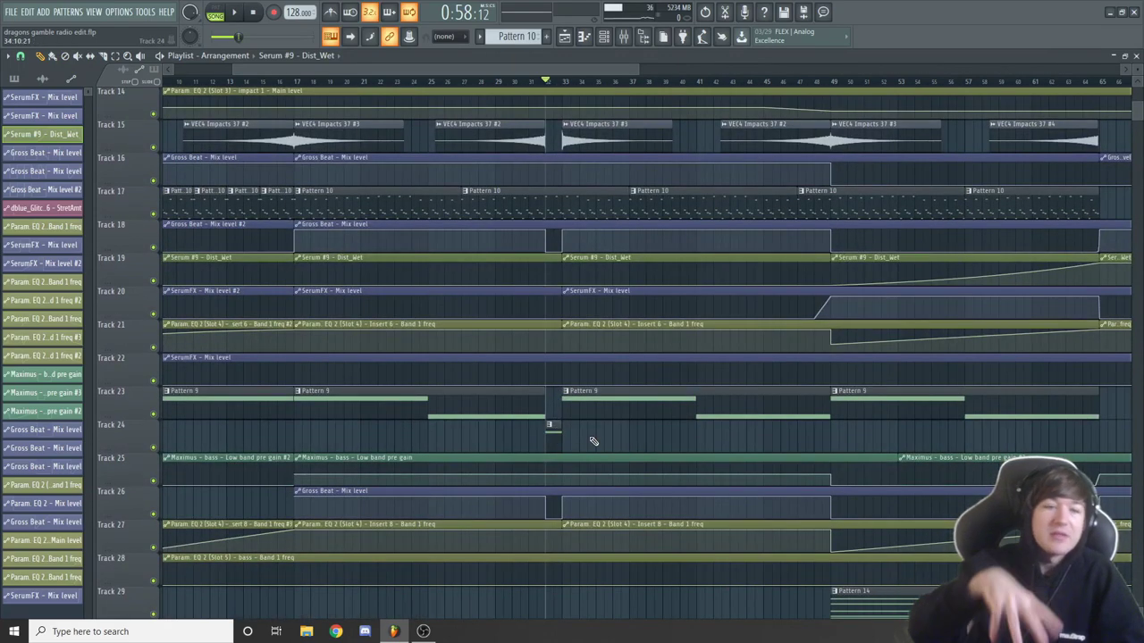
pyautogui.press('space')
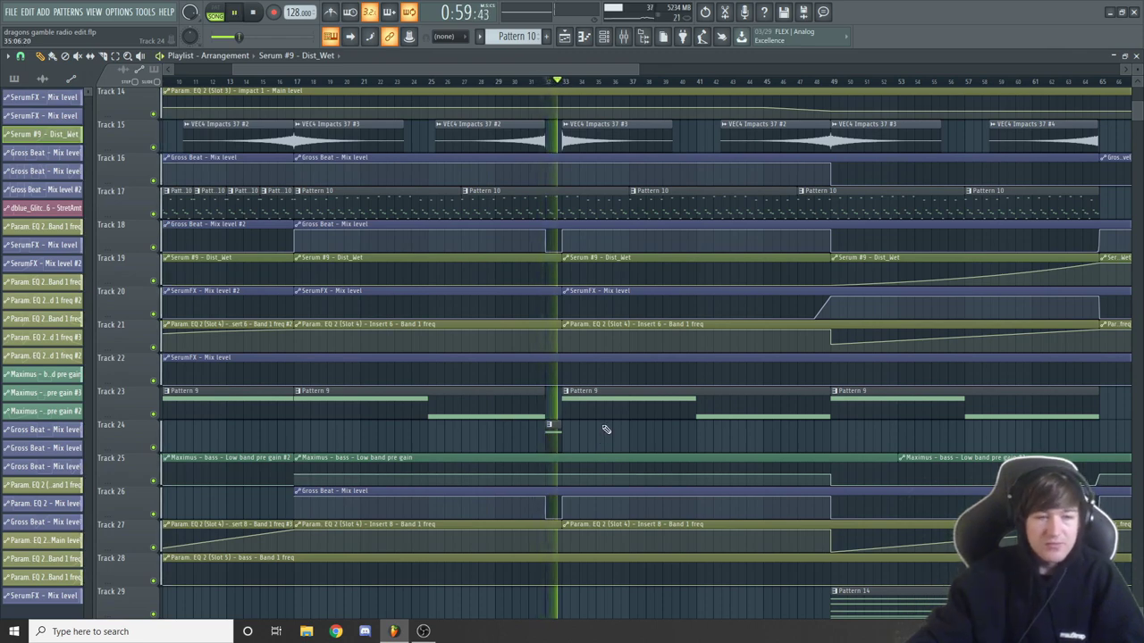
pyautogui.press('space')
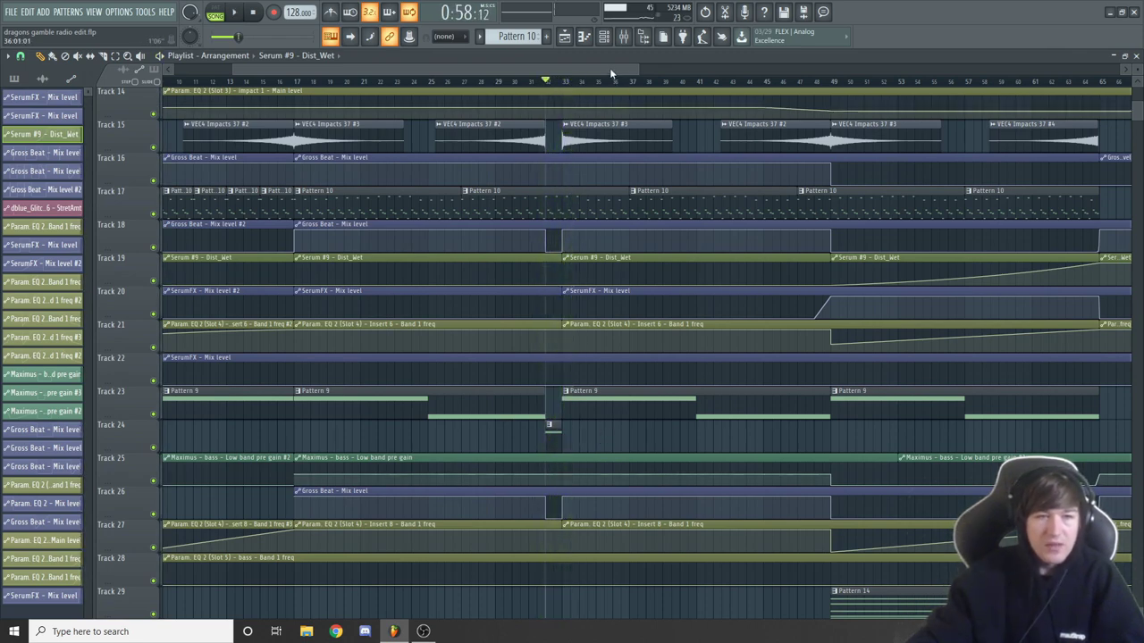
# Step: Play a short part of the drop from bar 44 while comparing the drum tracks of both drops
pyautogui.scroll(5, 538, 386)
pyautogui.scroll(2, 538, 386)
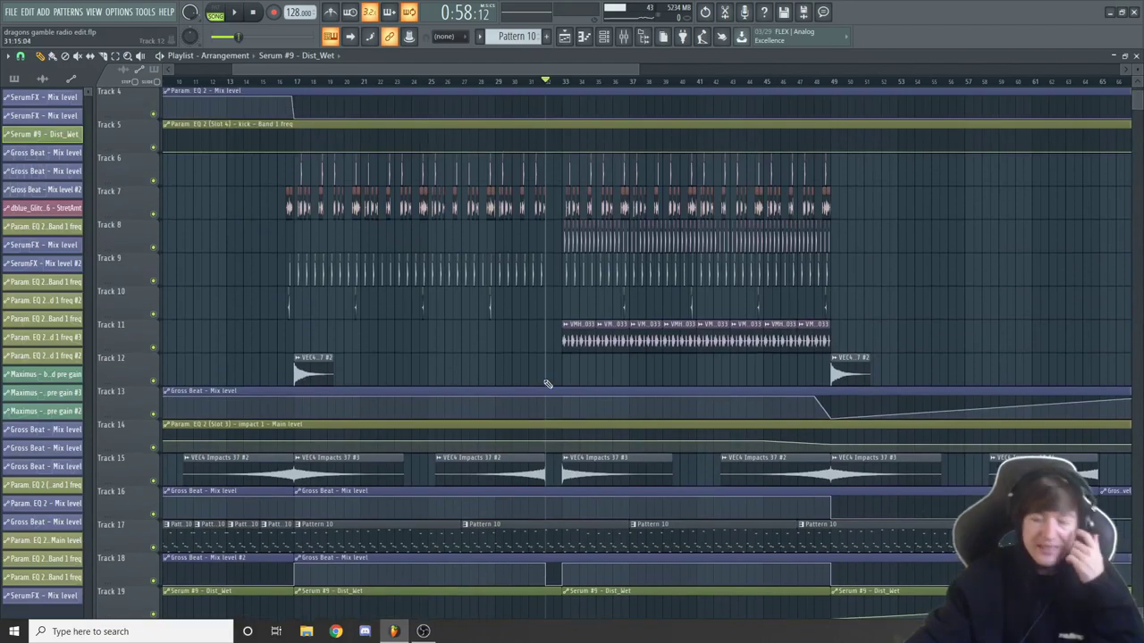
pyautogui.scroll(3, 548, 385)
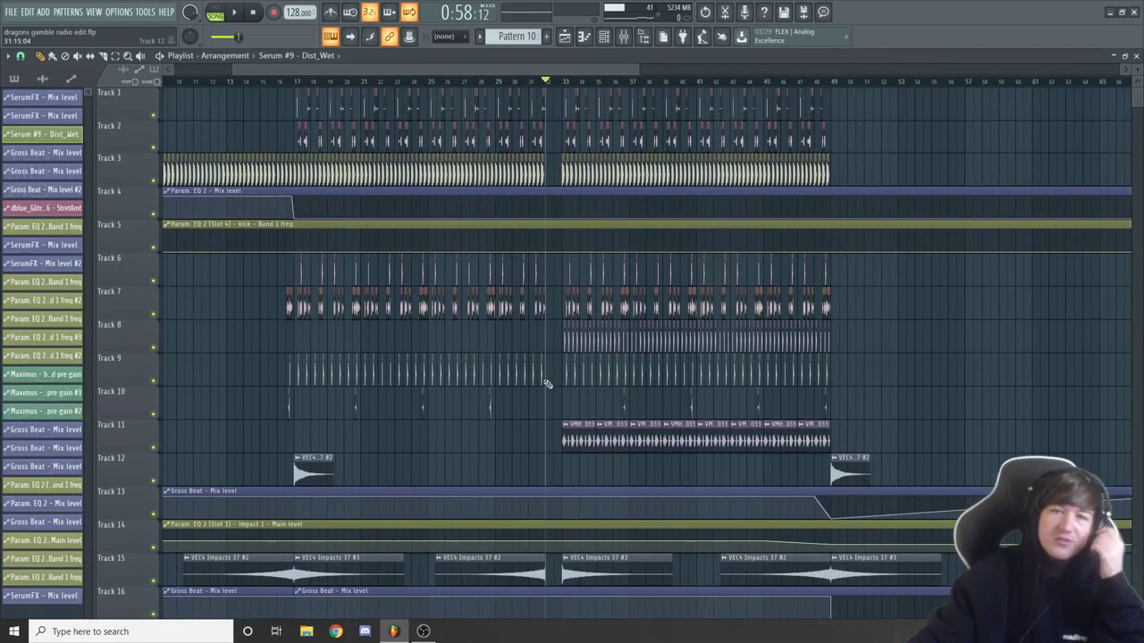
pyautogui.moveTo(636, 73); pyautogui.dragTo(826, 71)
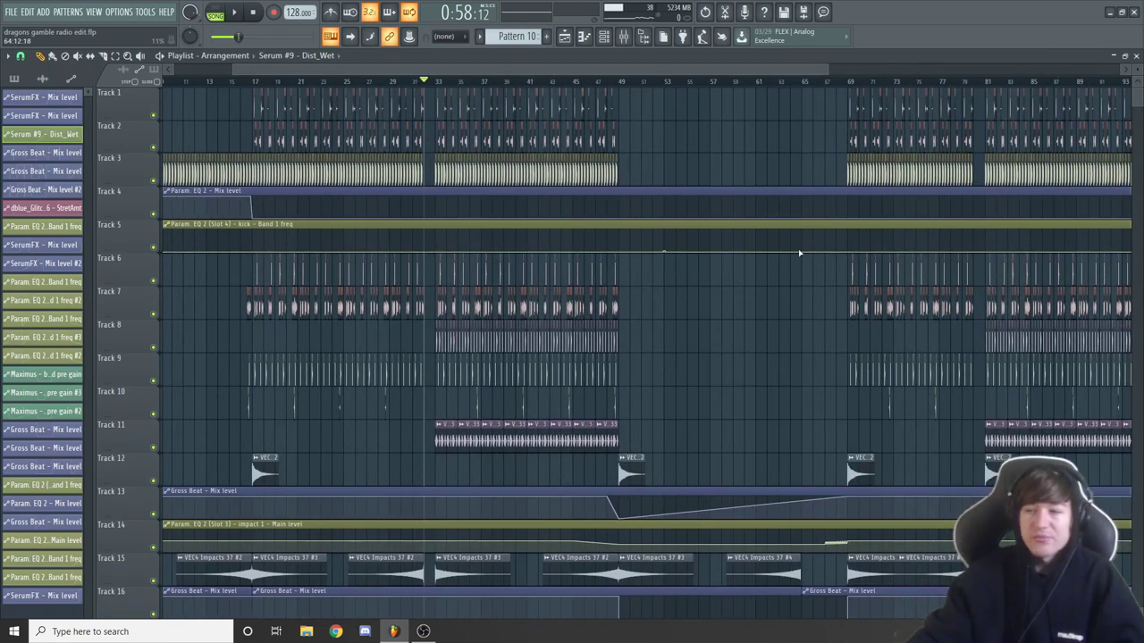
pyautogui.scroll(-3, 687, 260)
pyautogui.click(562, 82)
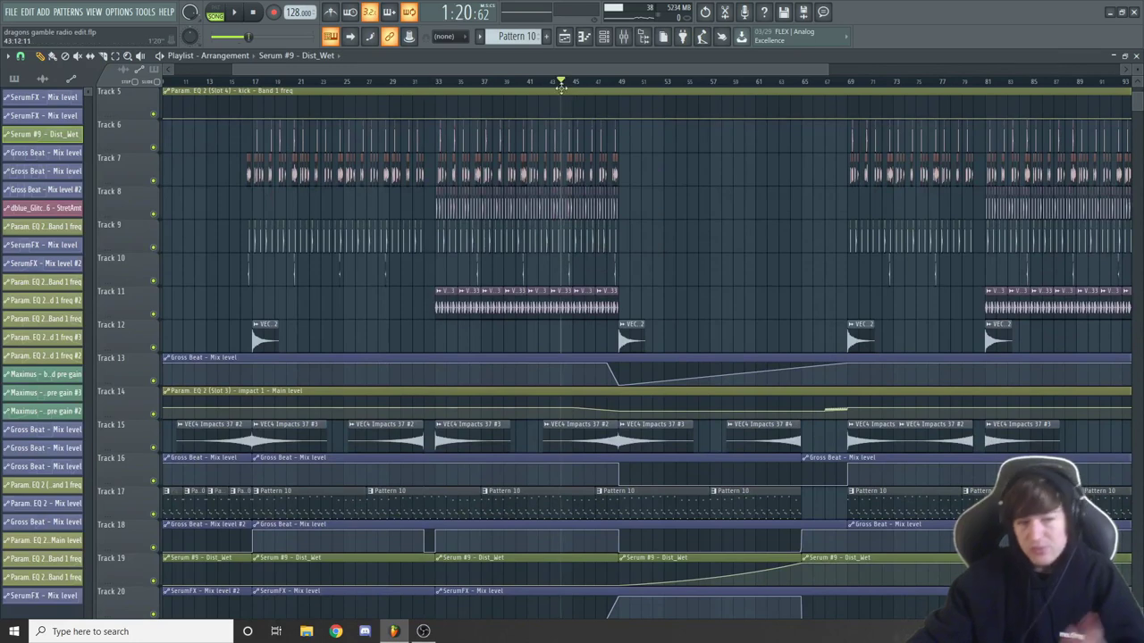
pyautogui.press('space')
pyautogui.scroll(3, 684, 242)
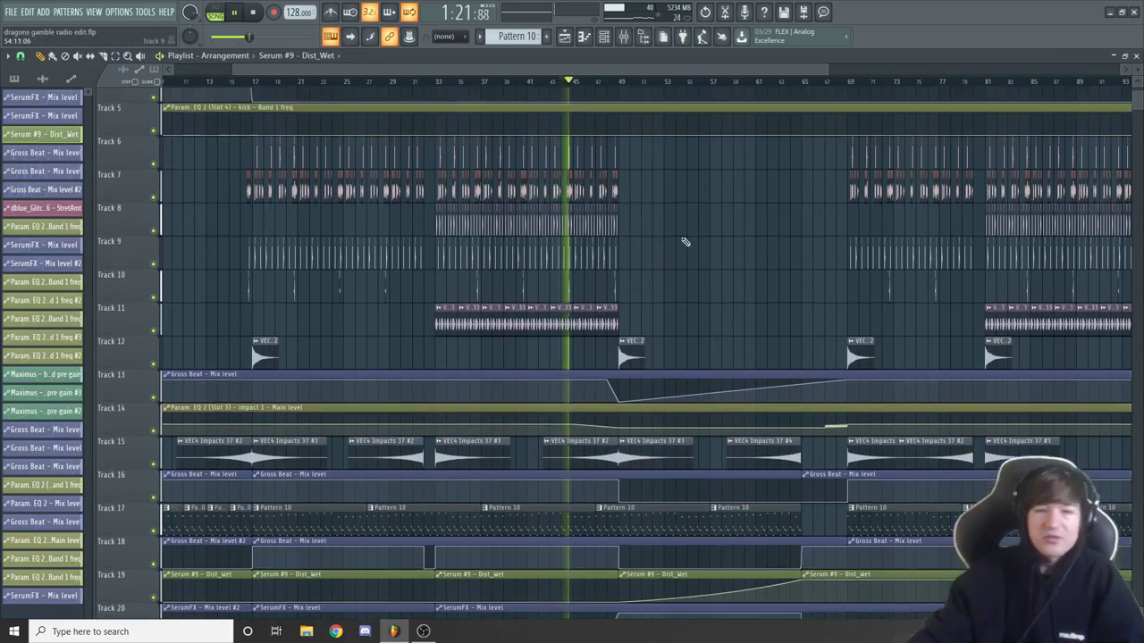
pyautogui.press('space')
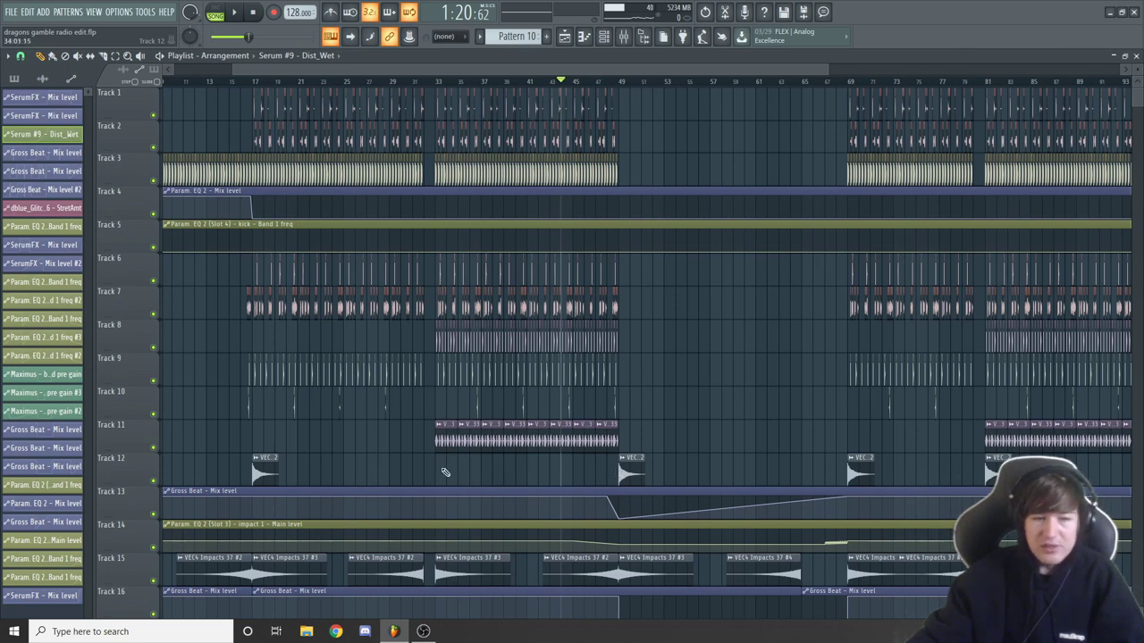
# Step: Place the playhead at bar 57 in the breakdown and review the drum, impact and automation tracks there
pyautogui.scroll(-5, 725, 325)
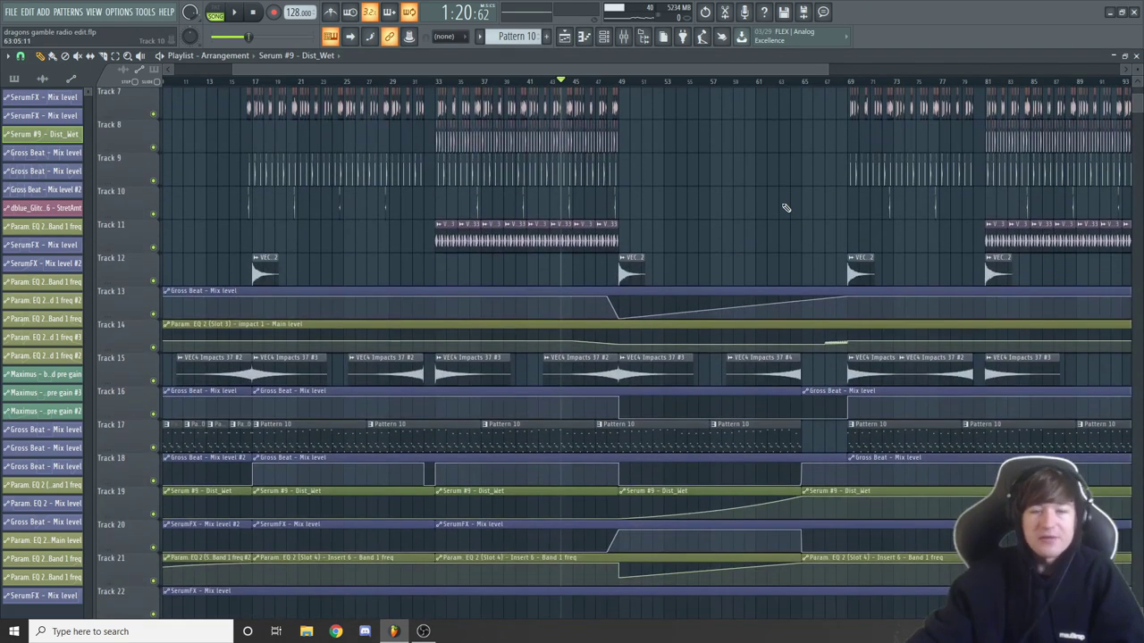
pyautogui.scroll(5, 786, 209)
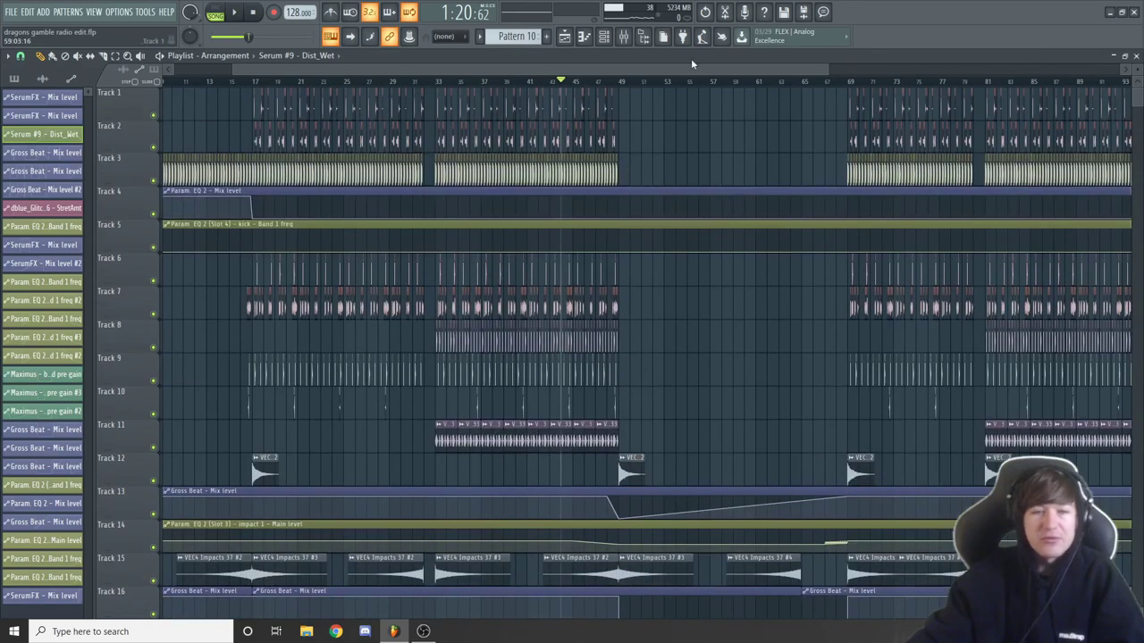
pyautogui.click(712, 83)
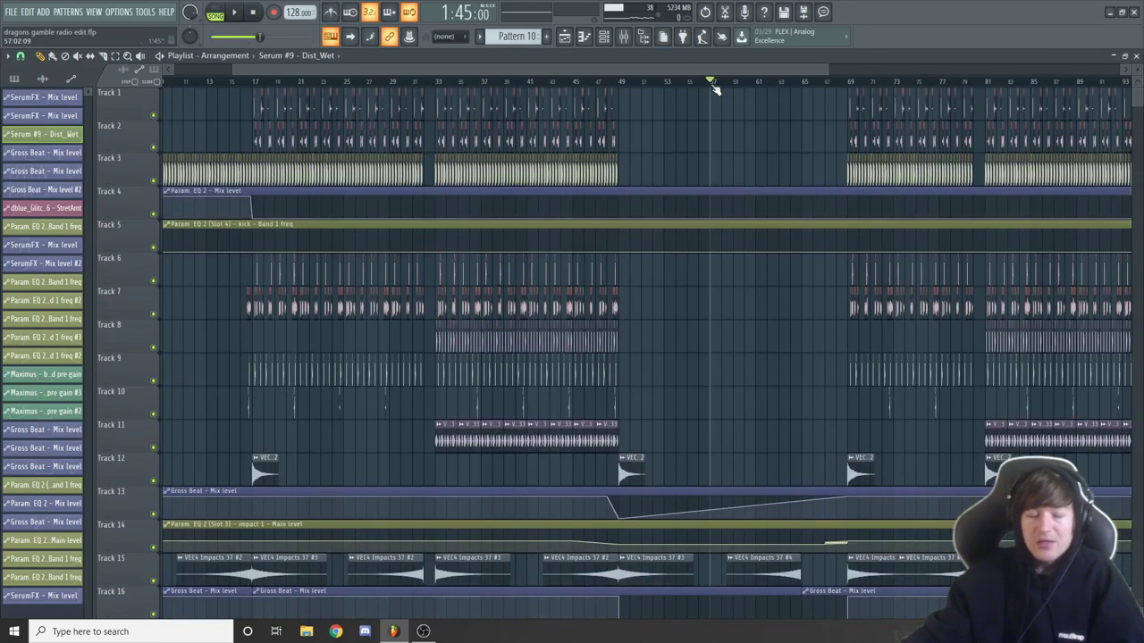
pyautogui.moveTo(745, 71); pyautogui.dragTo(776, 66)
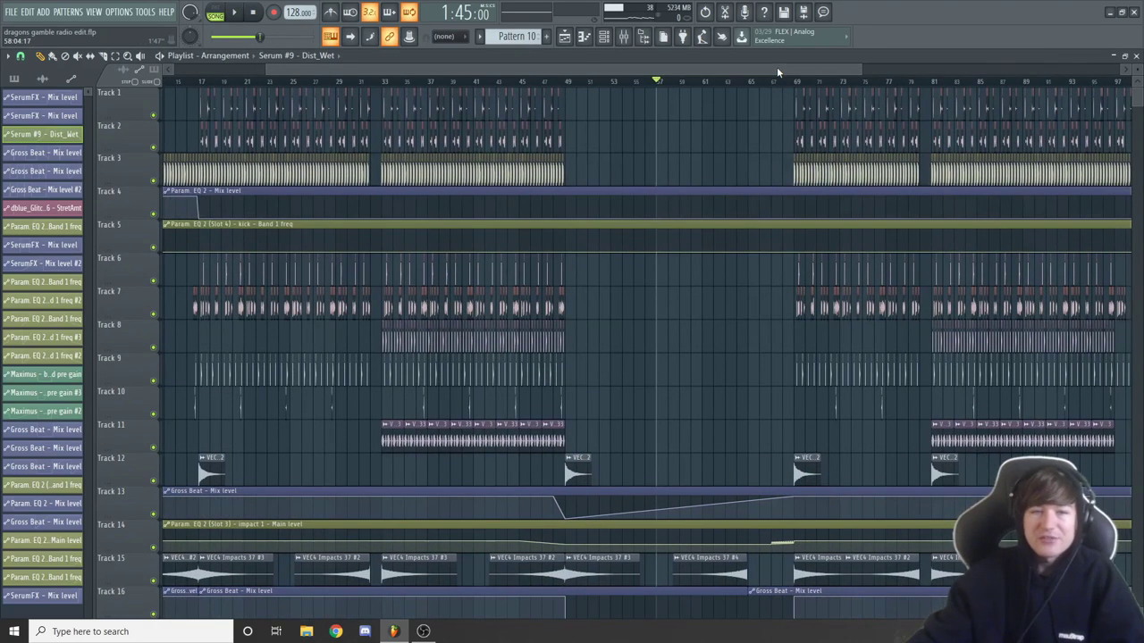
pyautogui.scroll(-3, 778, 179)
# Step: Play the build-up from bar 64 into the start of the second drop at bar 69
pyautogui.click(739, 83)
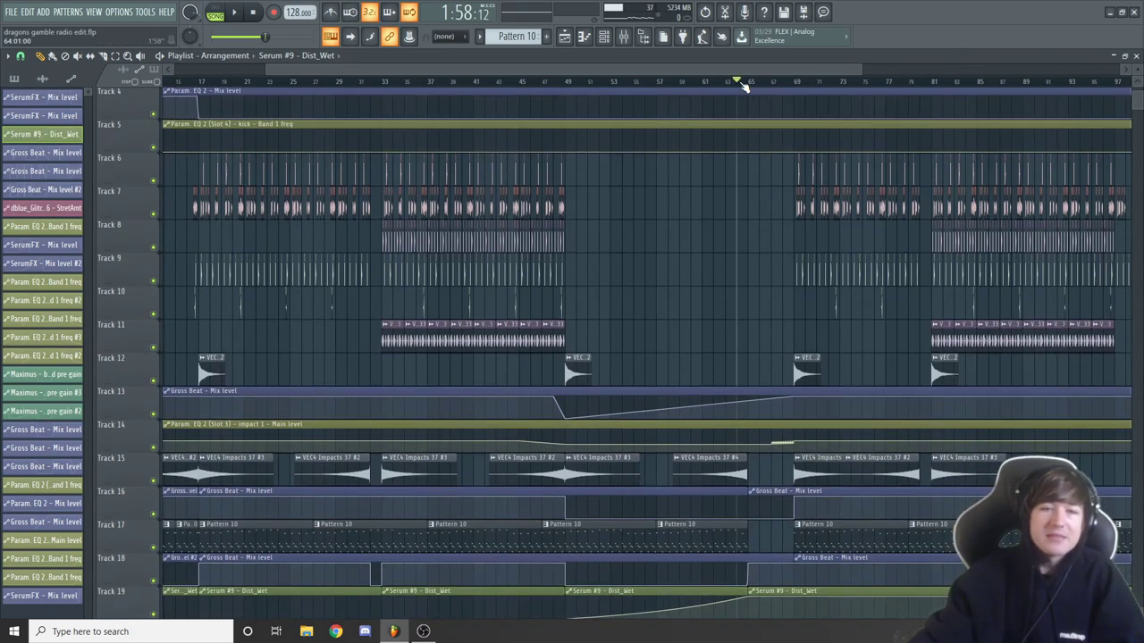
pyautogui.scroll(3, 756, 296)
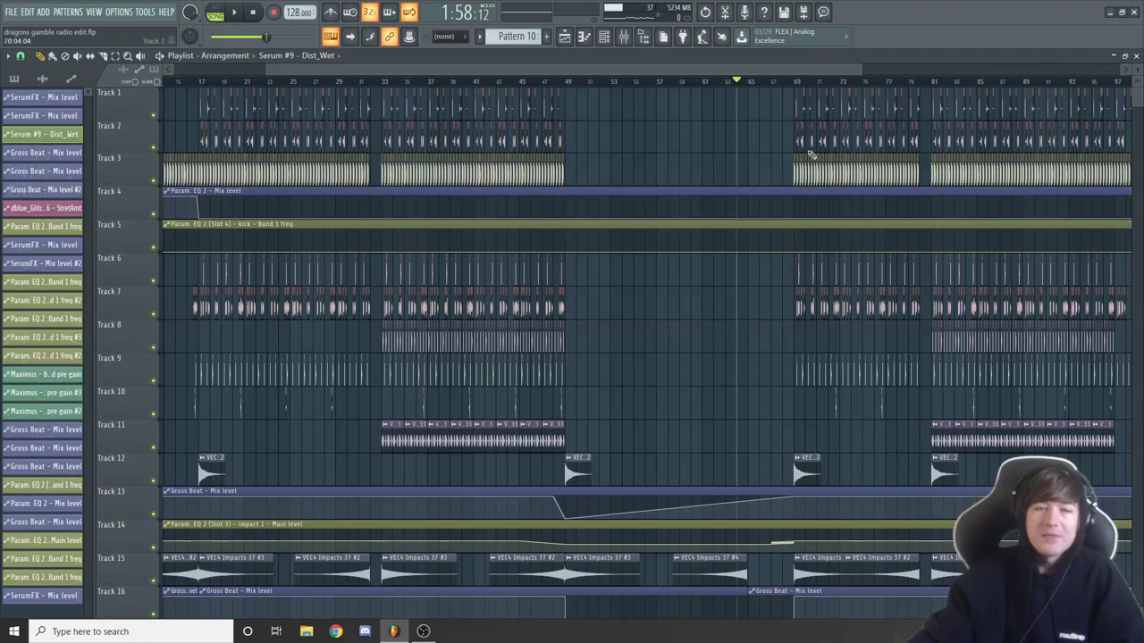
pyautogui.scroll(-8, 769, 223)
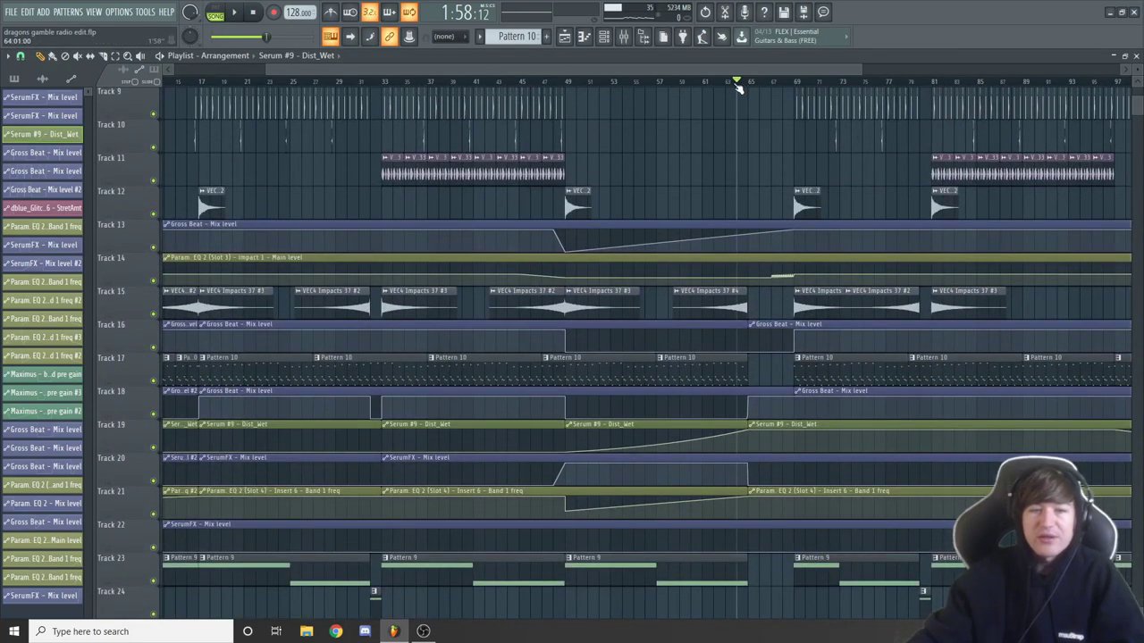
pyautogui.press('space')
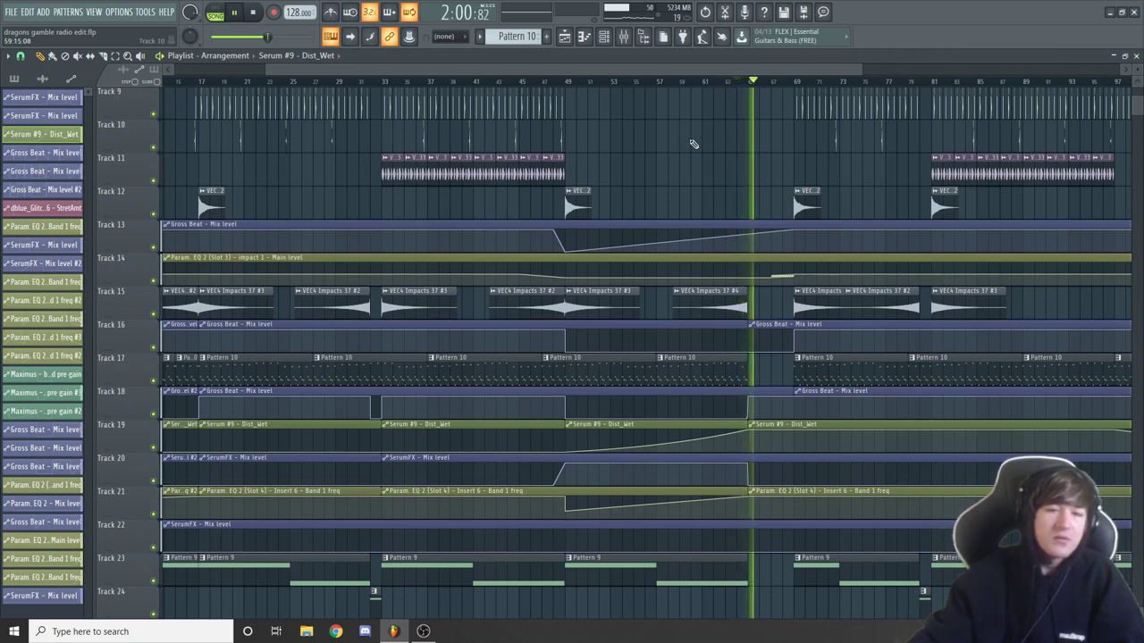
pyautogui.scroll(4, 694, 144)
pyautogui.scroll(4, 693, 144)
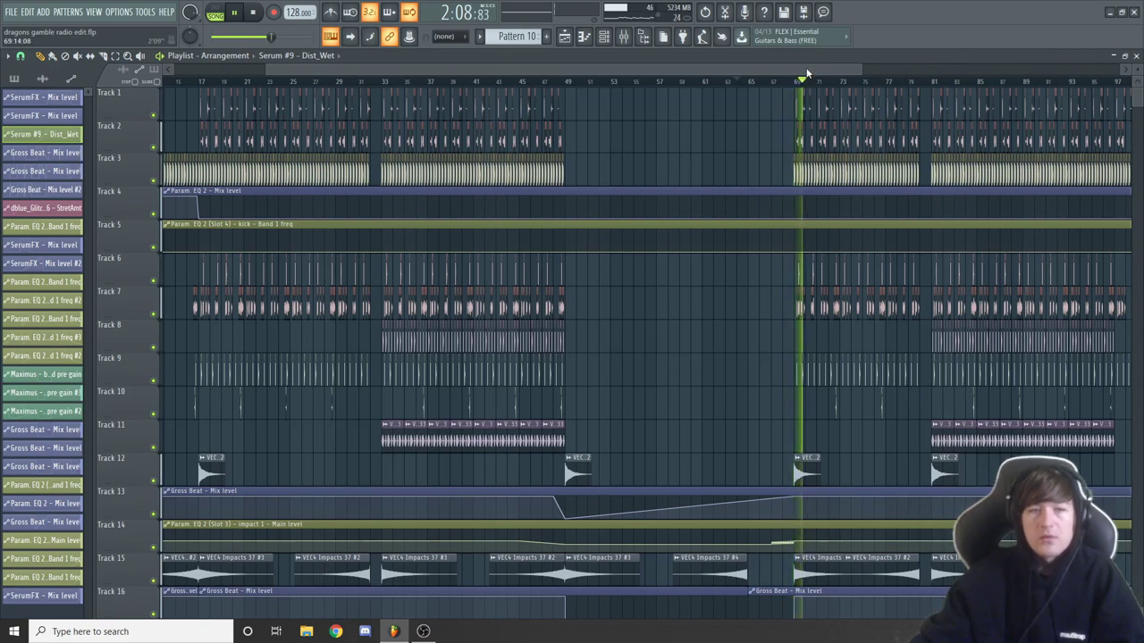
pyautogui.press('space')
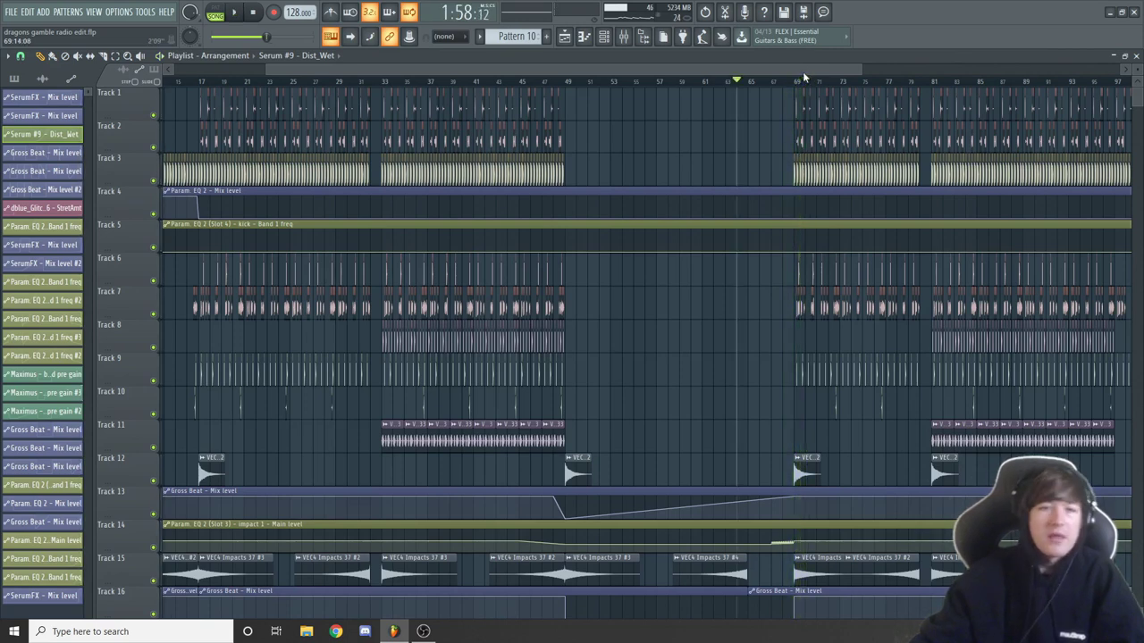
# Step: Place the playhead at bar 65 and examine the breakdown's drum, automation, Pattern 9, Pattern 14 and vocal tracks
pyautogui.click(753, 84)
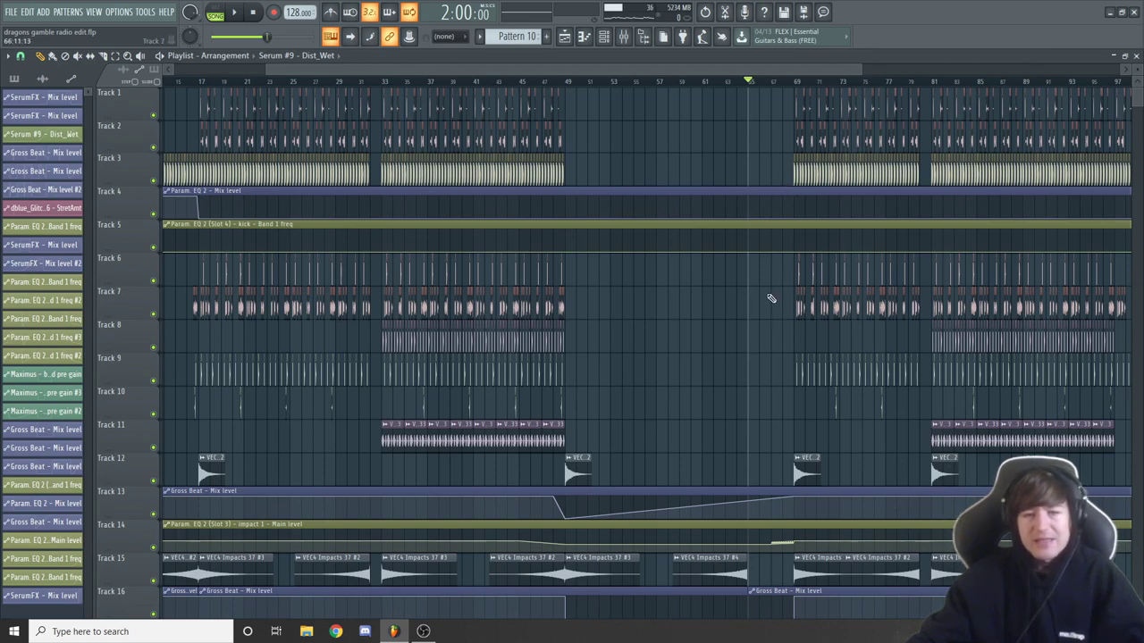
pyautogui.scroll(-8, 702, 356)
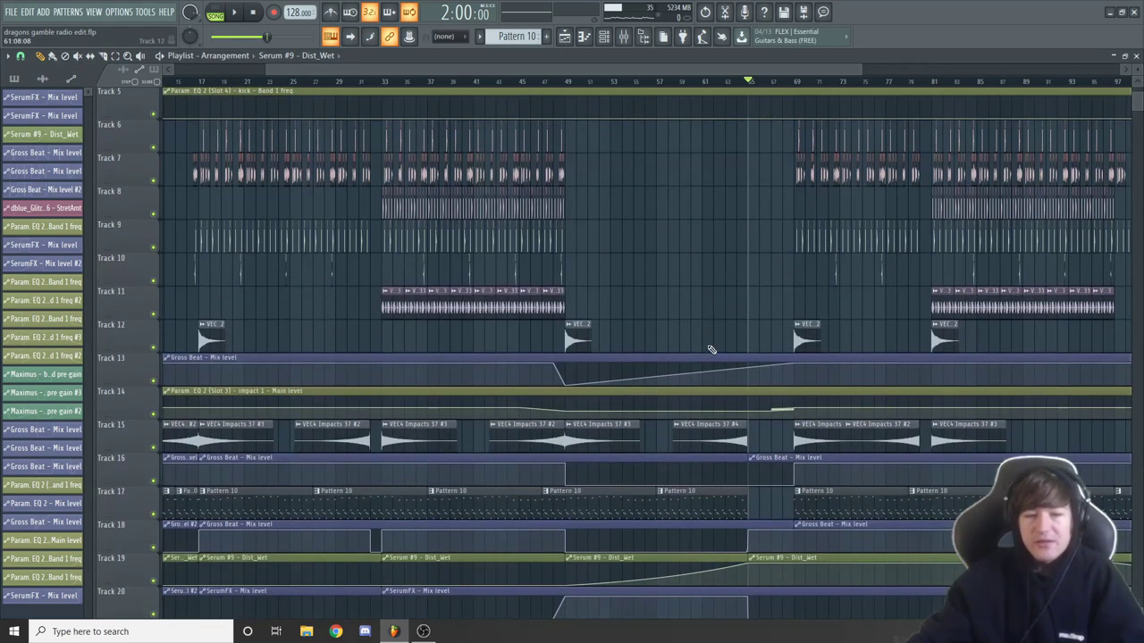
pyautogui.scroll(-3, 710, 349)
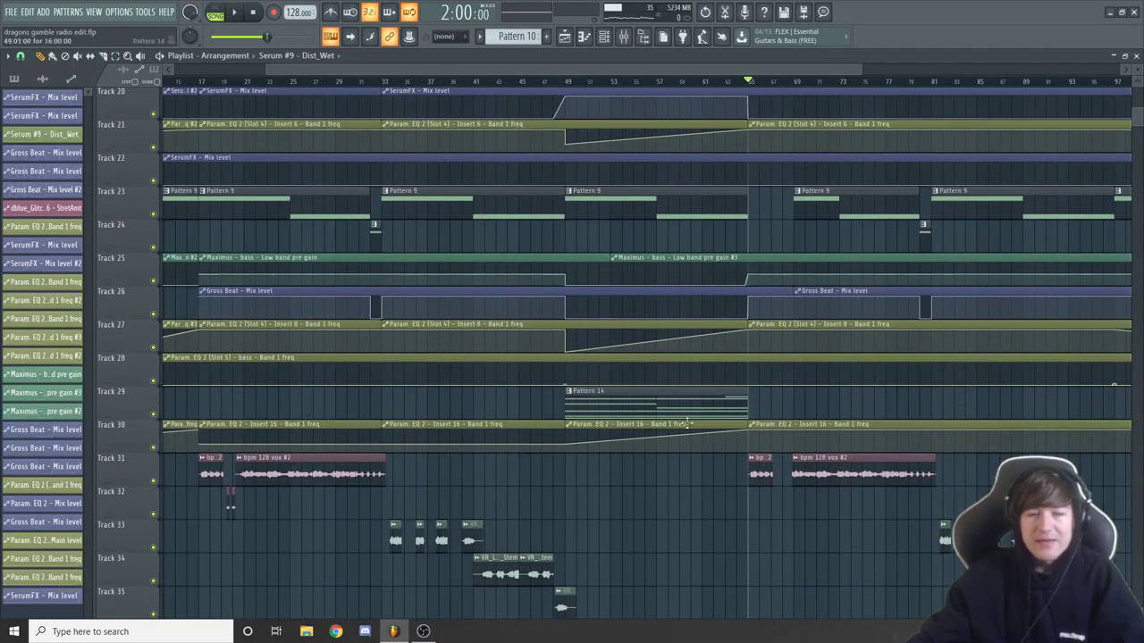
pyautogui.scroll(11, 785, 393)
pyautogui.scroll(8, 784, 390)
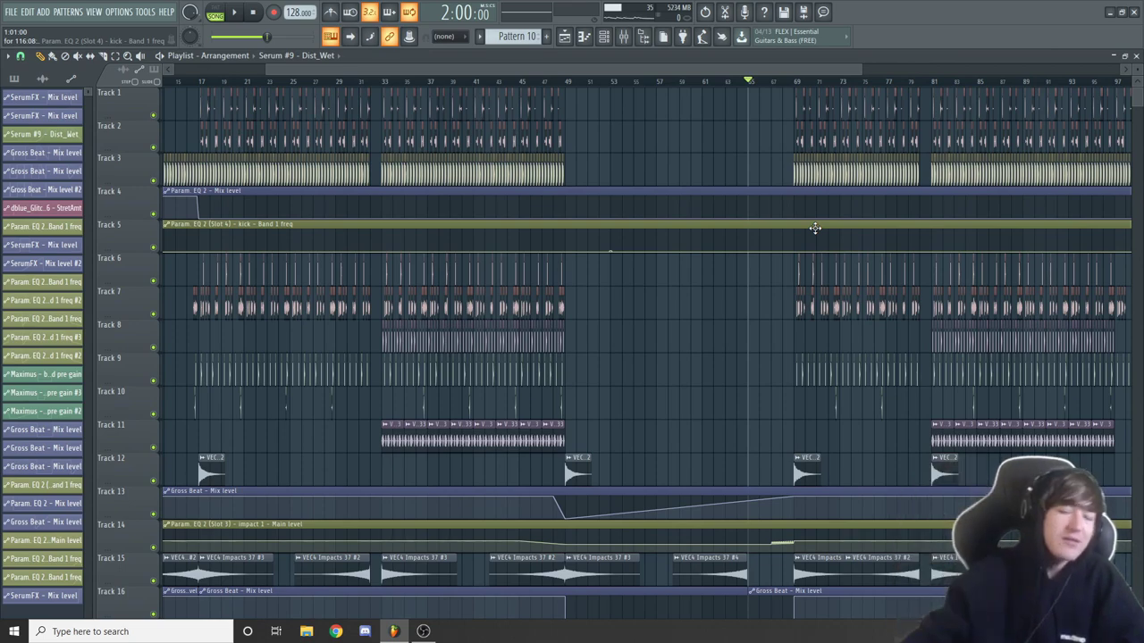
pyautogui.scroll(-3, 700, 302)
pyautogui.scroll(-16, 700, 303)
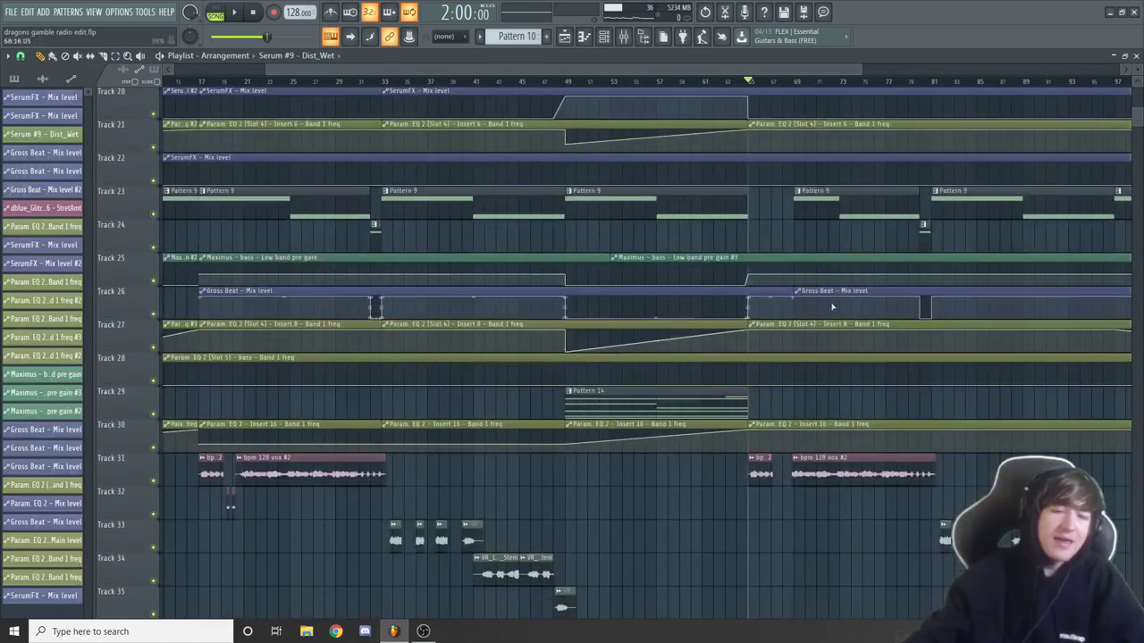
pyautogui.scroll(19, 760, 311)
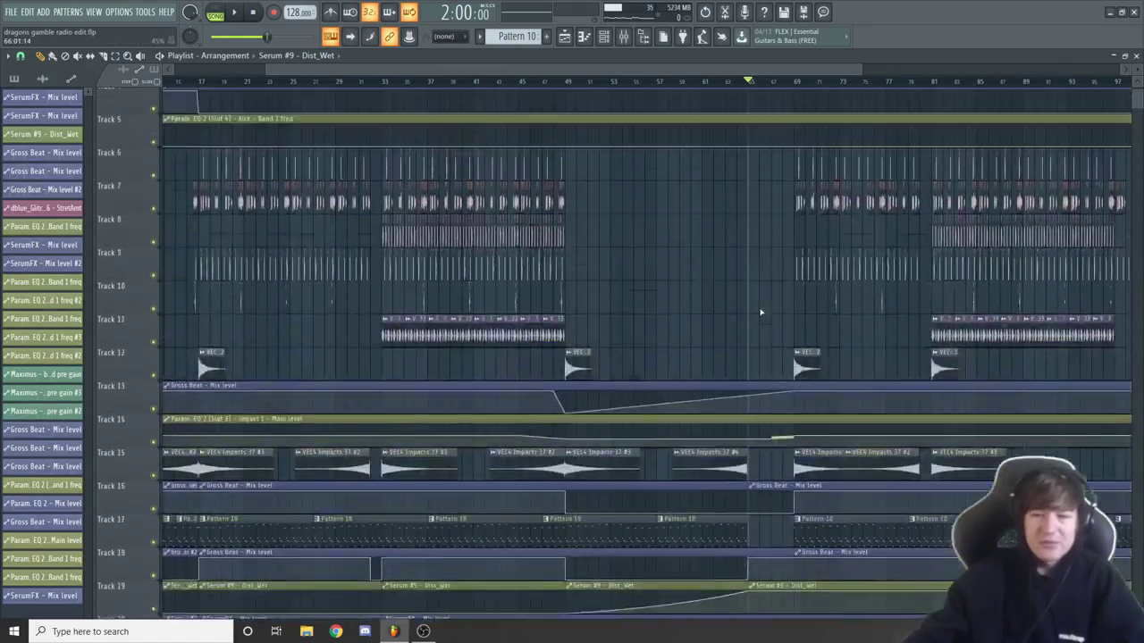
# Step: Examine the second drop and outro tracks, placing the playhead at bar 77 and then bar 87
pyautogui.hscroll(8, 536, 130)
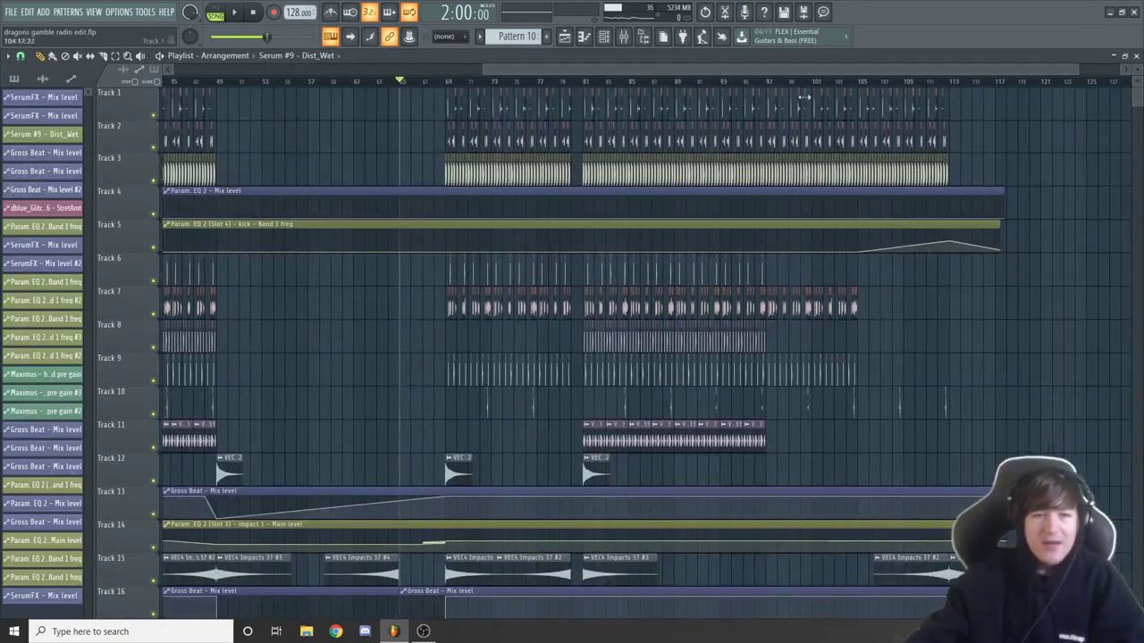
pyautogui.click(533, 82)
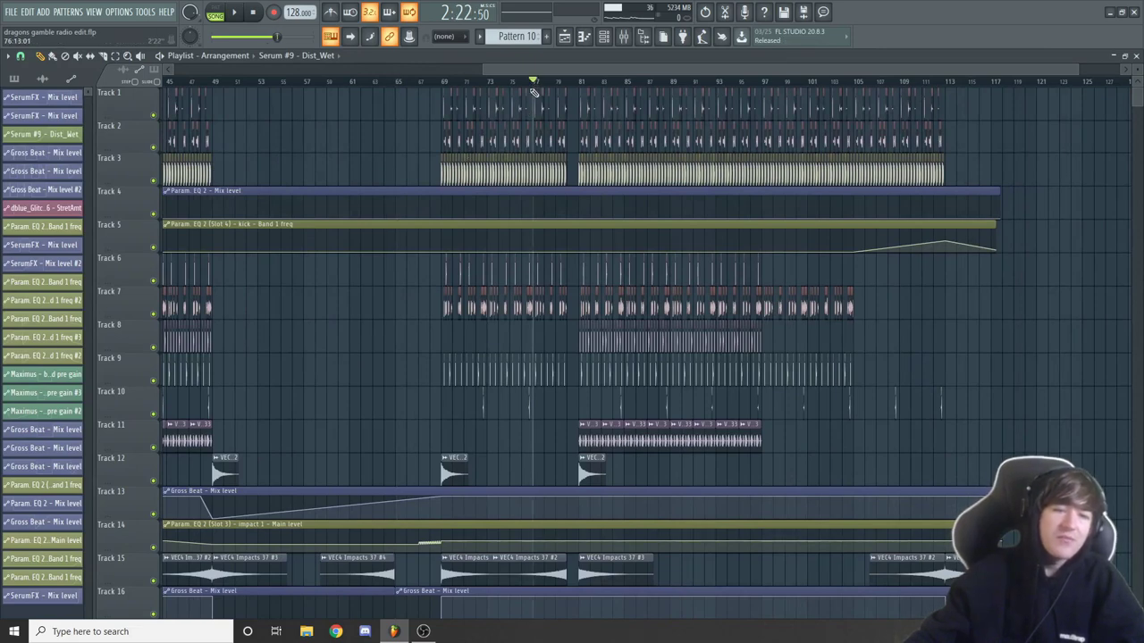
pyautogui.scroll(-7, 541, 177)
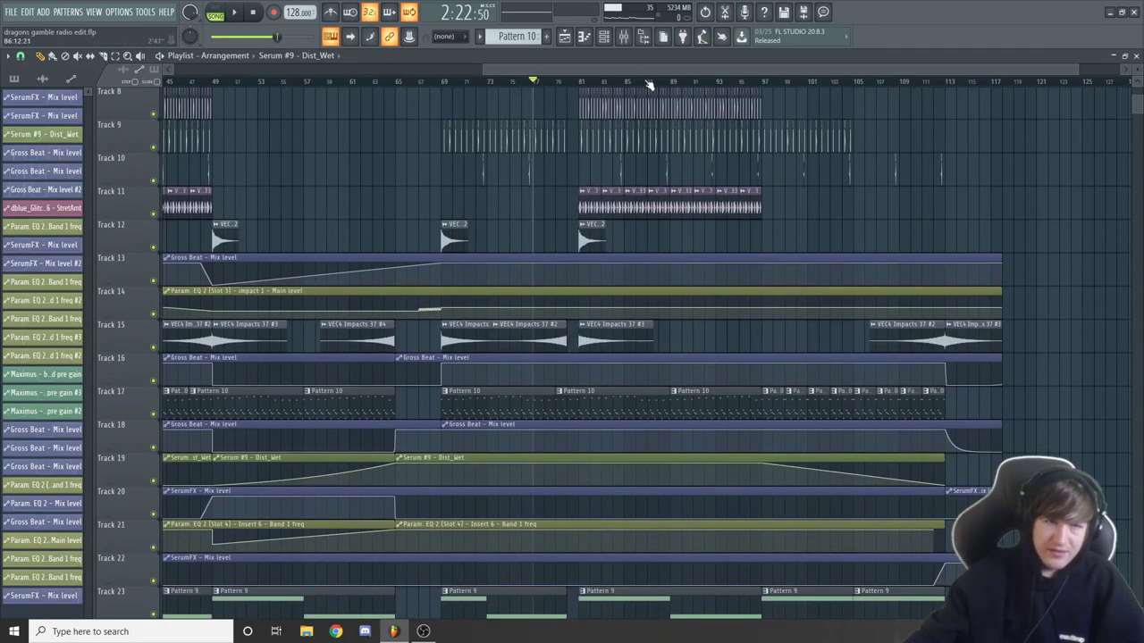
pyautogui.click(649, 83)
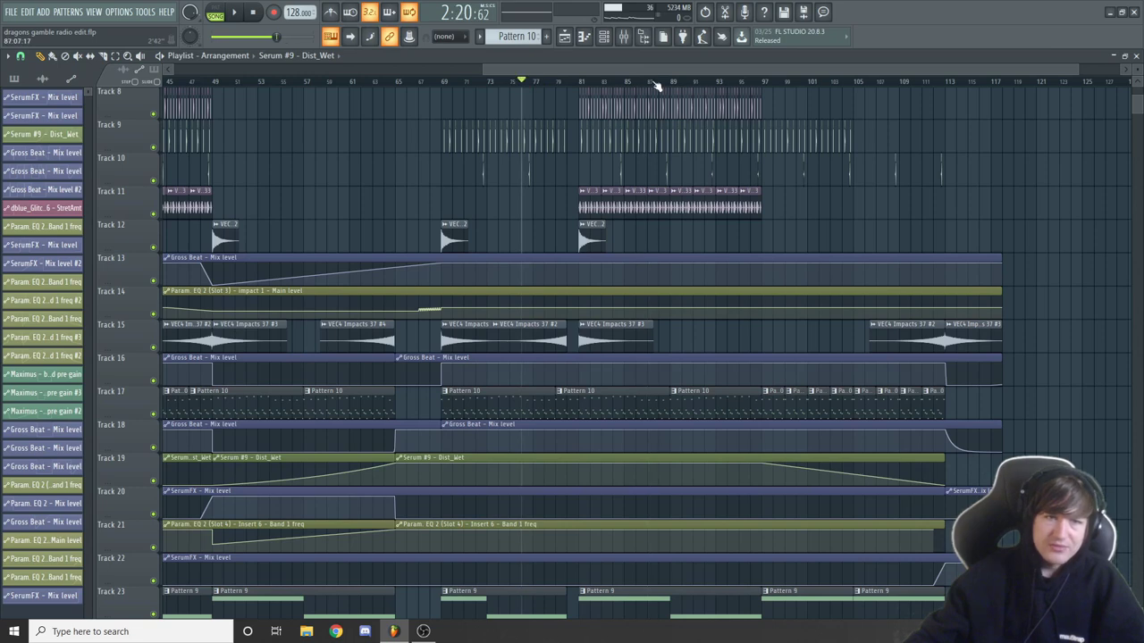
pyautogui.scroll(-2, 516, 378)
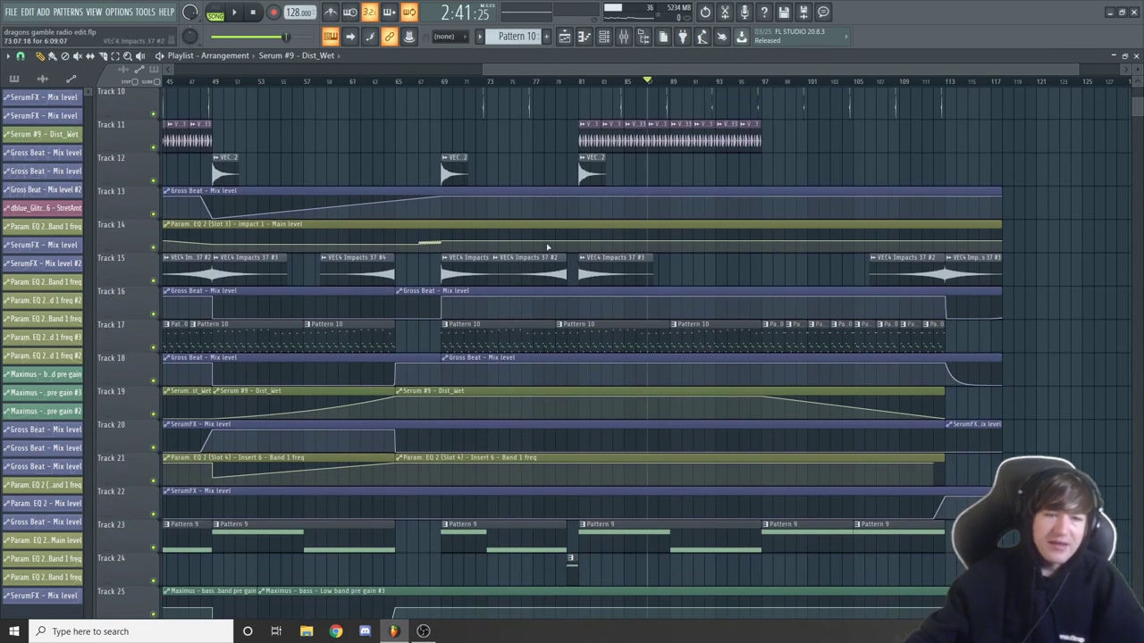
pyautogui.moveTo(664, 69); pyautogui.dragTo(716, 69)
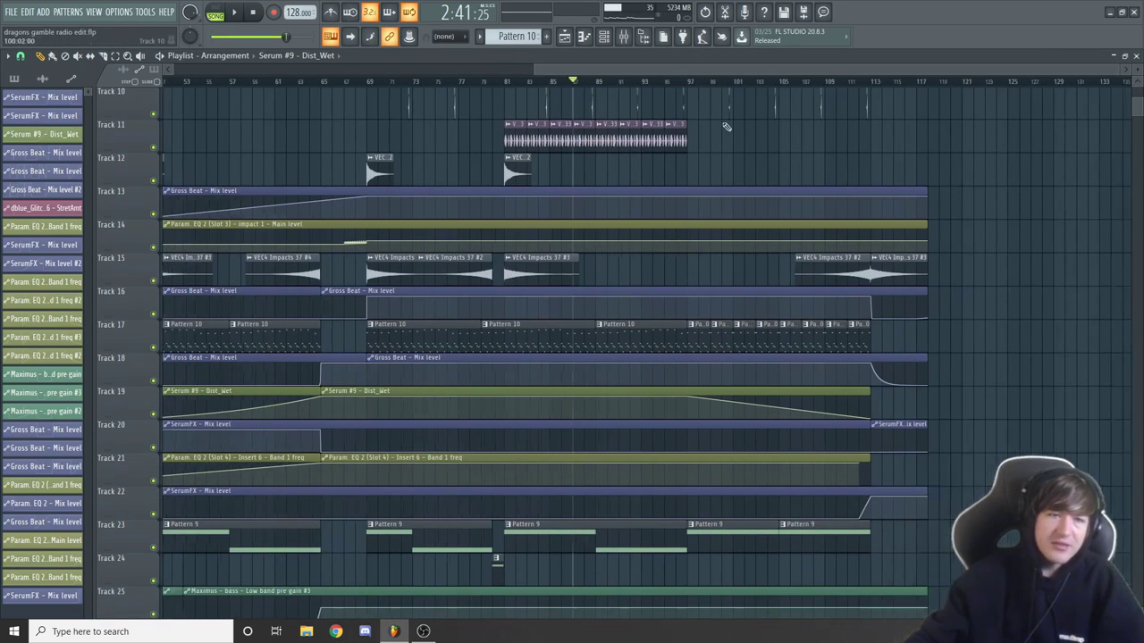
# Step: Play the outro from bar 99, skipping ahead to about bar 109 and then bar 113
pyautogui.scroll(9, 719, 82)
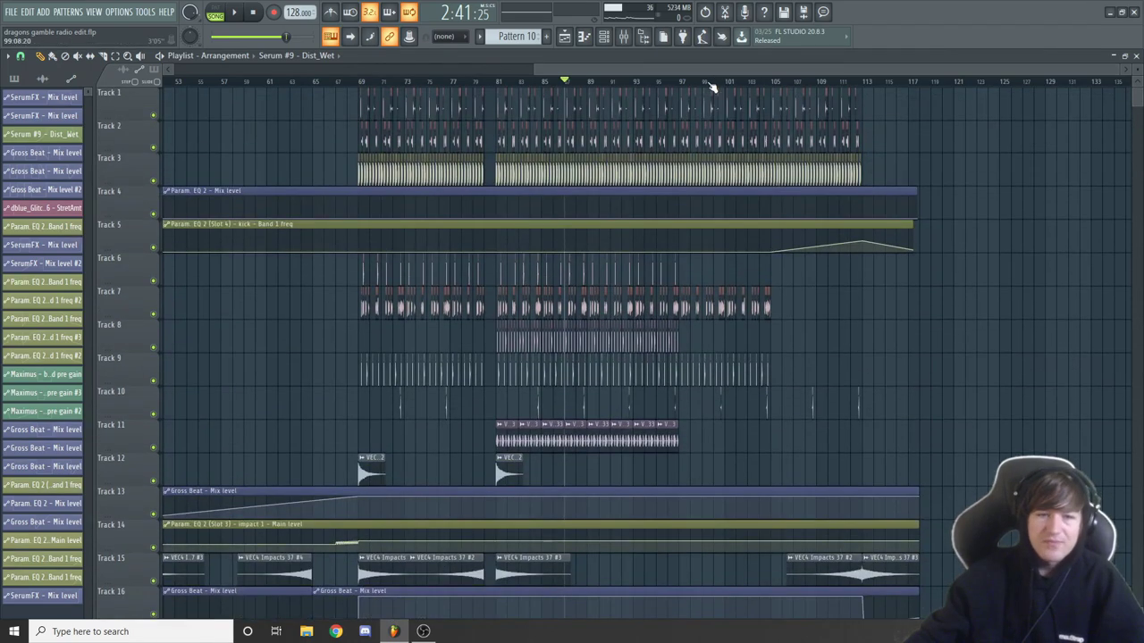
pyautogui.click(707, 83)
pyautogui.press('space')
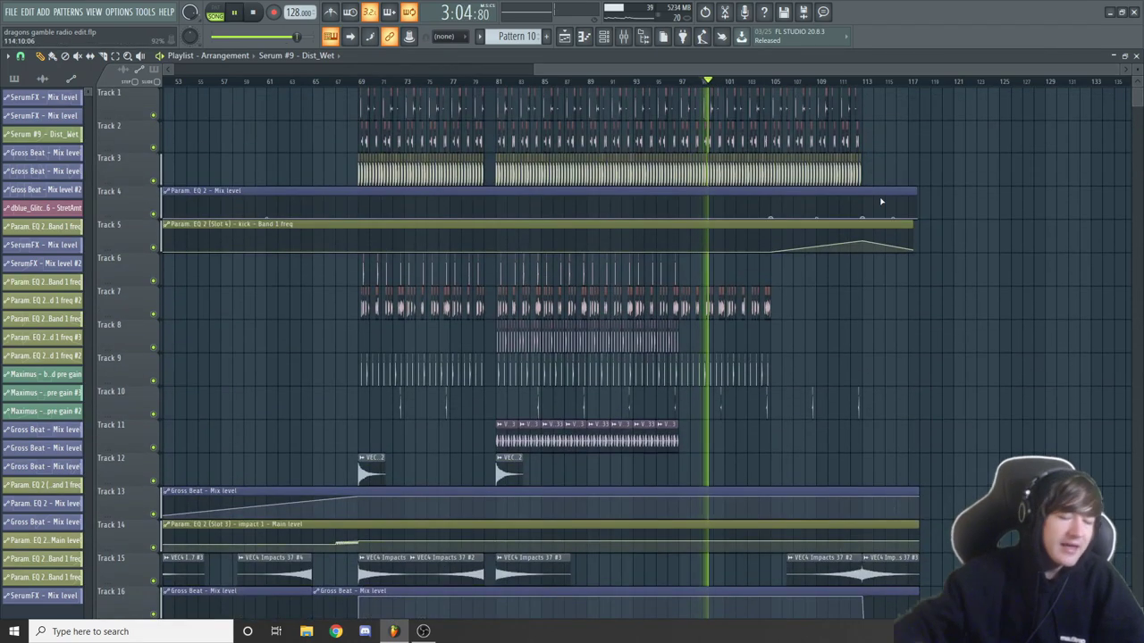
pyautogui.click(818, 84)
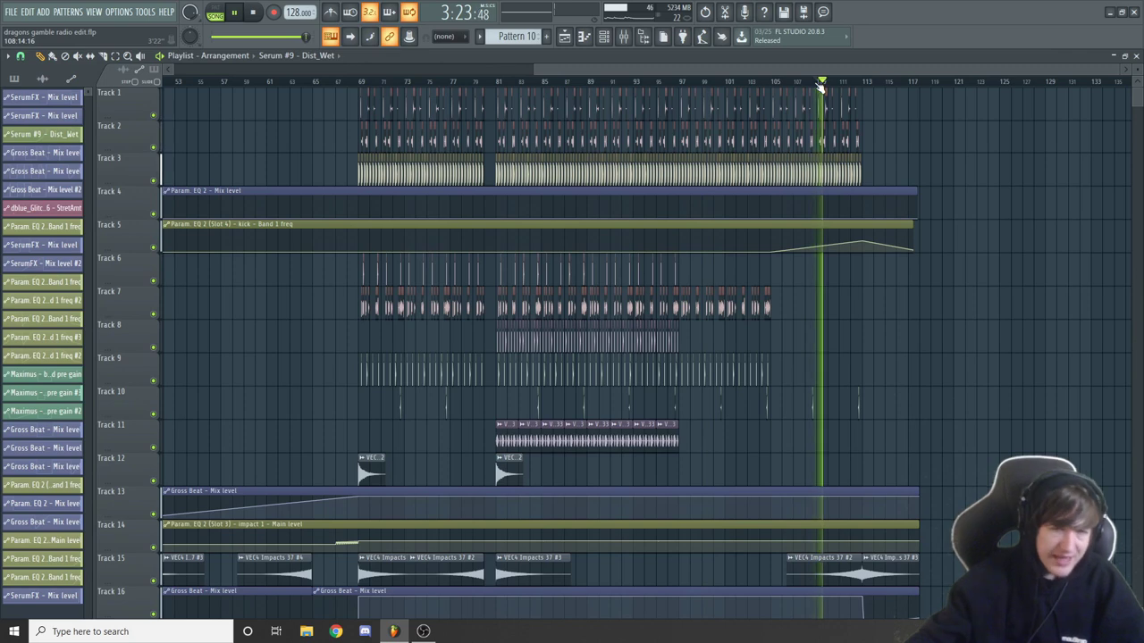
pyautogui.click(863, 83)
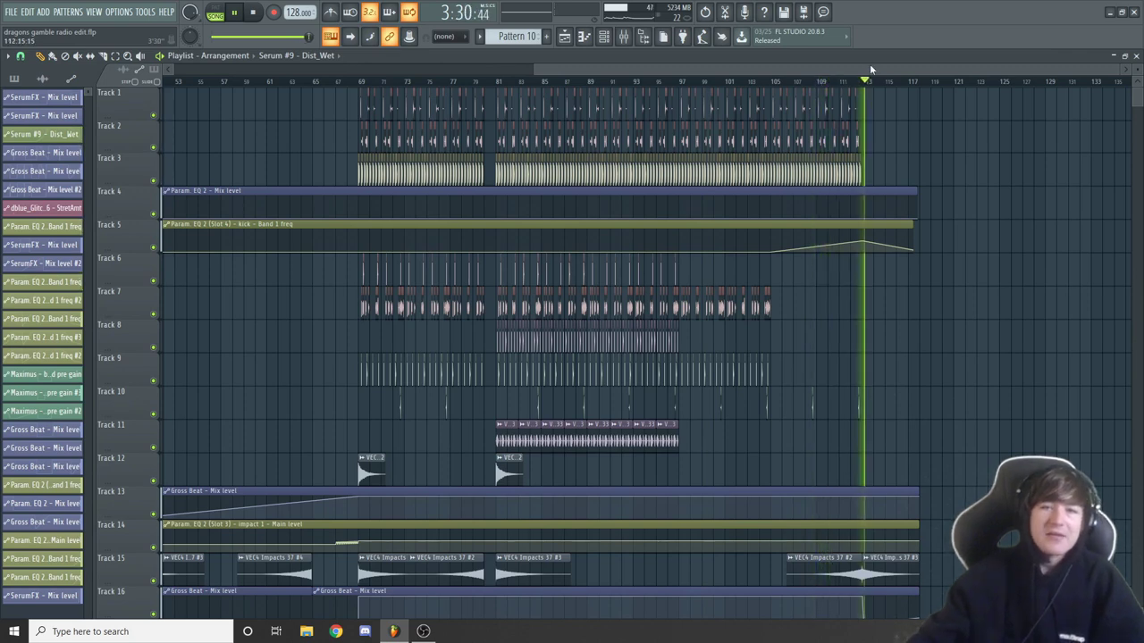
pyautogui.scroll(-5, 891, 182)
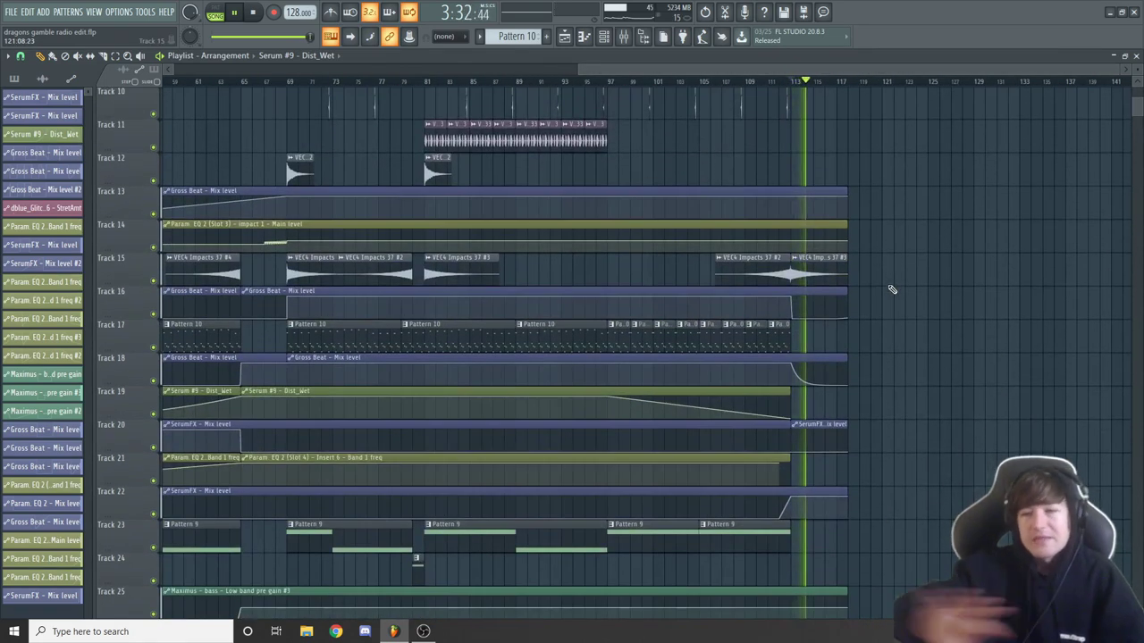
pyautogui.press('space')
# Step: Examine the whole arrangement across its full length, from the drum tracks down to the vocal and automation tracks
pyautogui.moveTo(932, 79); pyautogui.dragTo(337, 84)
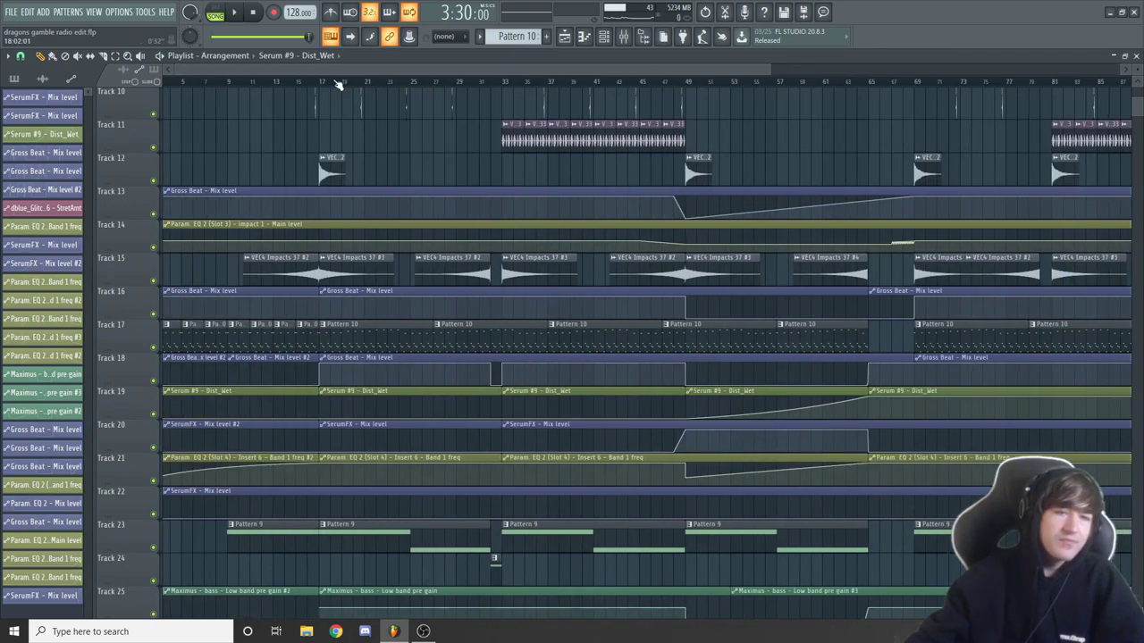
pyautogui.moveTo(766, 67); pyautogui.dragTo(988, 334)
pyautogui.scroll(-5, 990, 337)
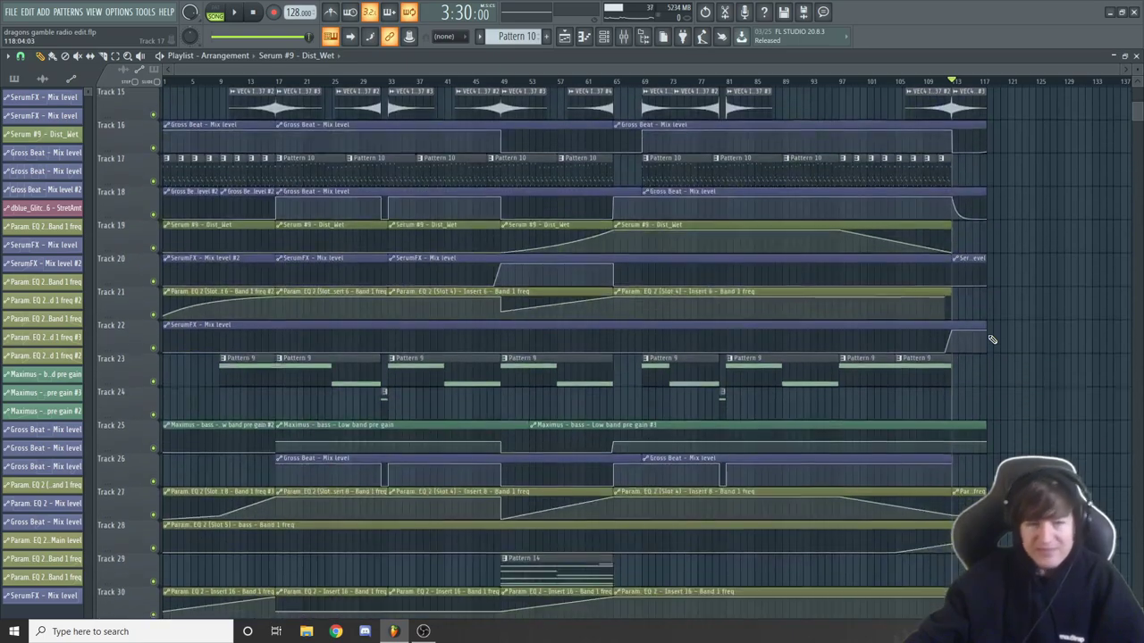
pyautogui.scroll(-3, 991, 340)
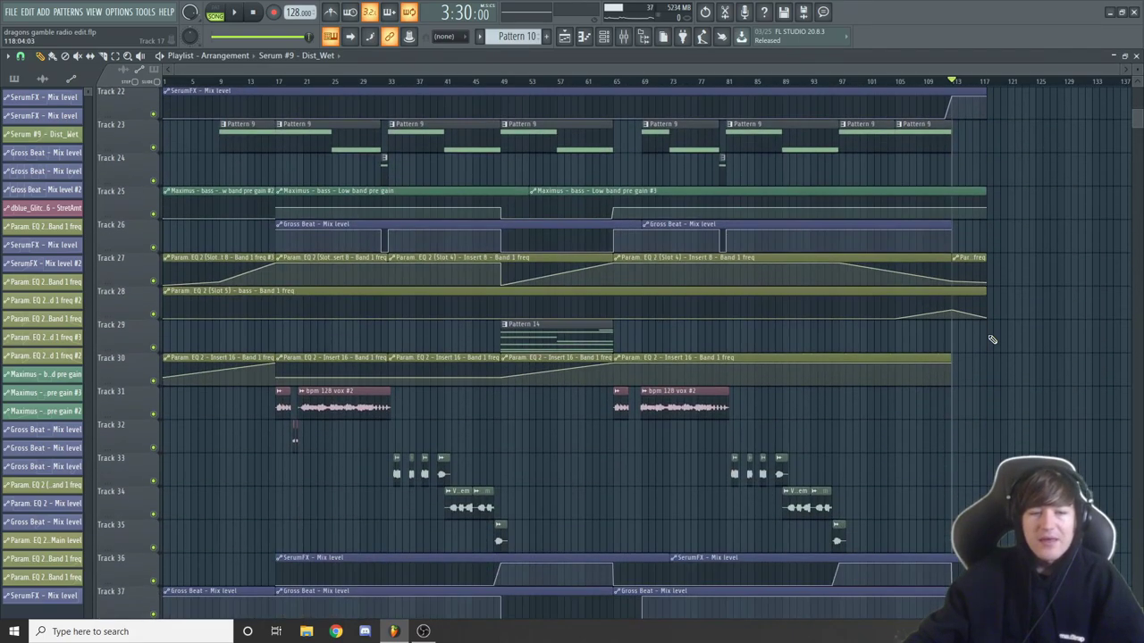
pyautogui.scroll(10, 991, 340)
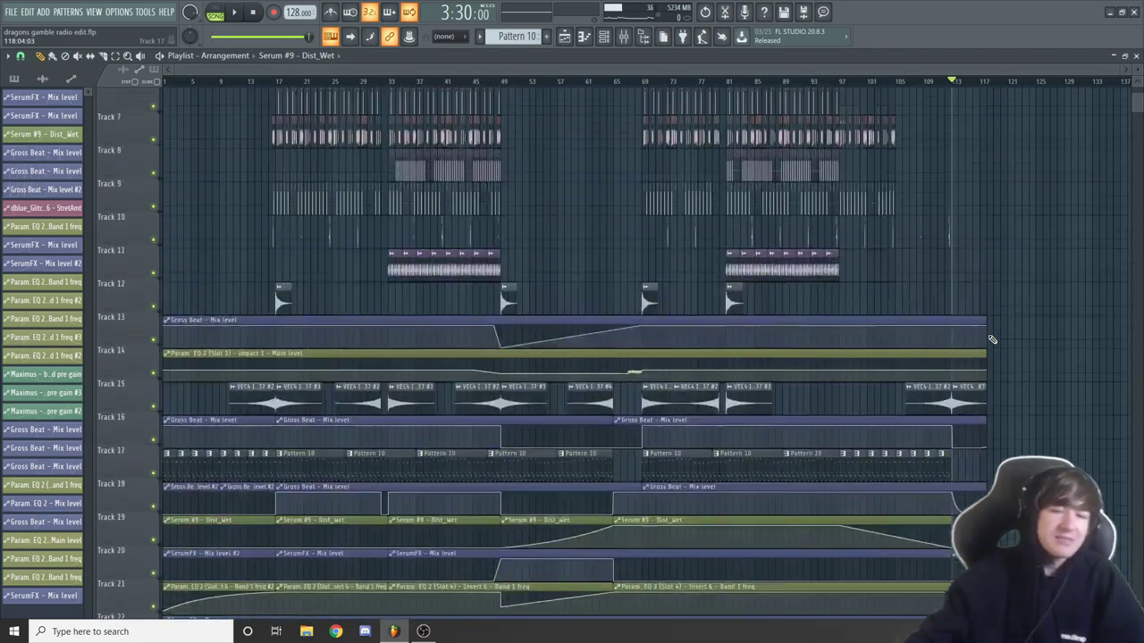
pyautogui.scroll(1, 628, 182)
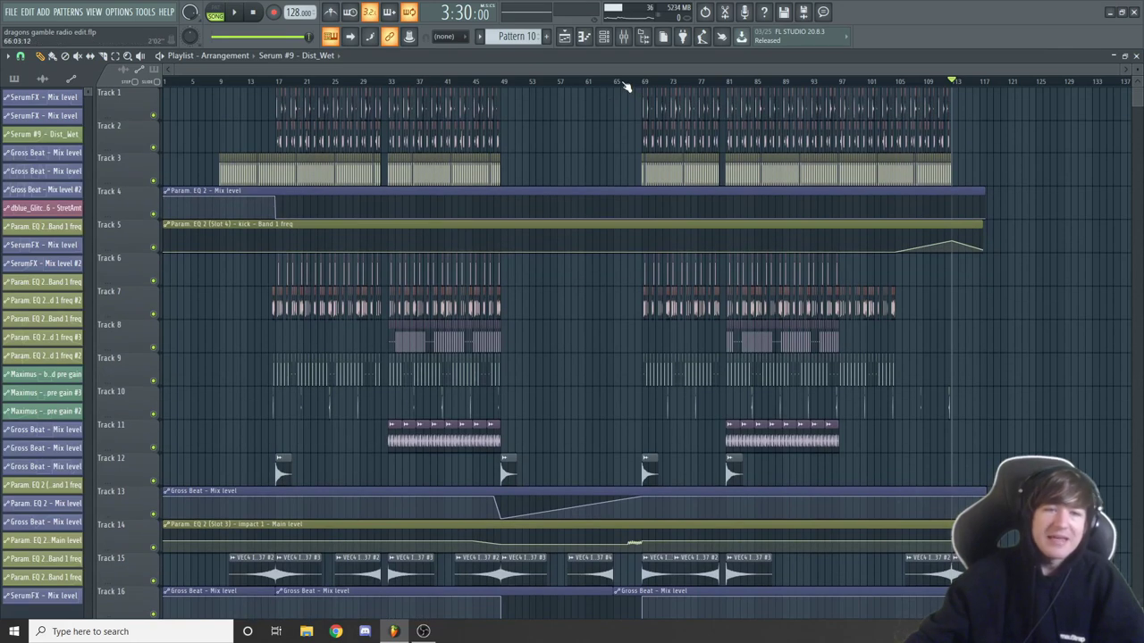
# Step: Place the playhead at bar 65 and then bar 91, and review the second drop's drum, impact and automation tracks
pyautogui.click(614, 82)
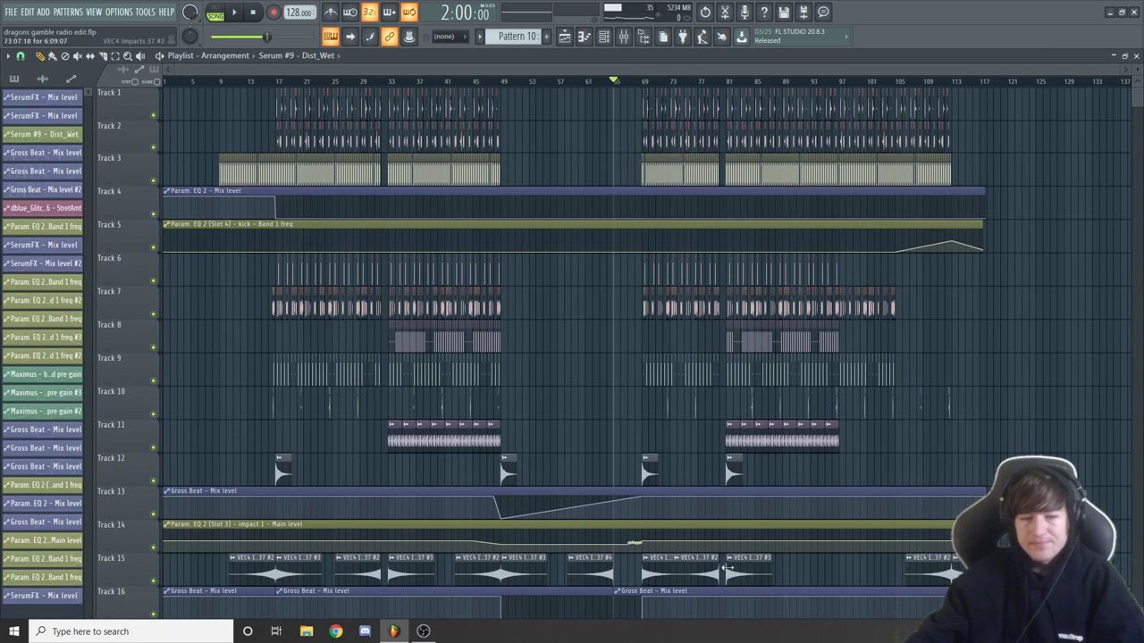
pyautogui.click(796, 81)
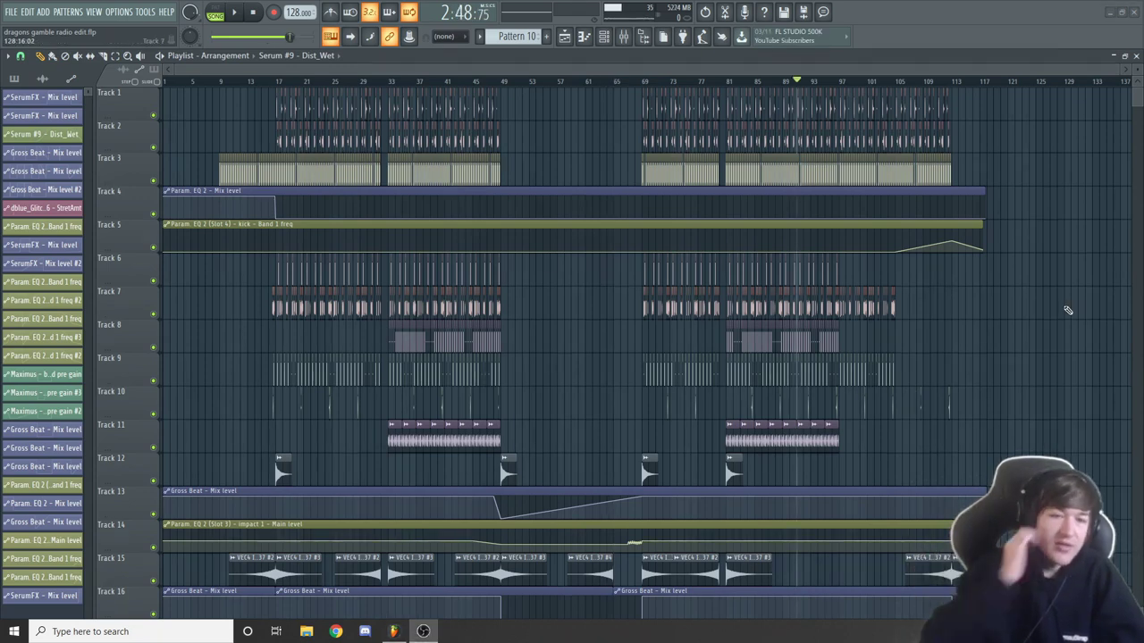
pyautogui.scroll(-5, 1037, 318)
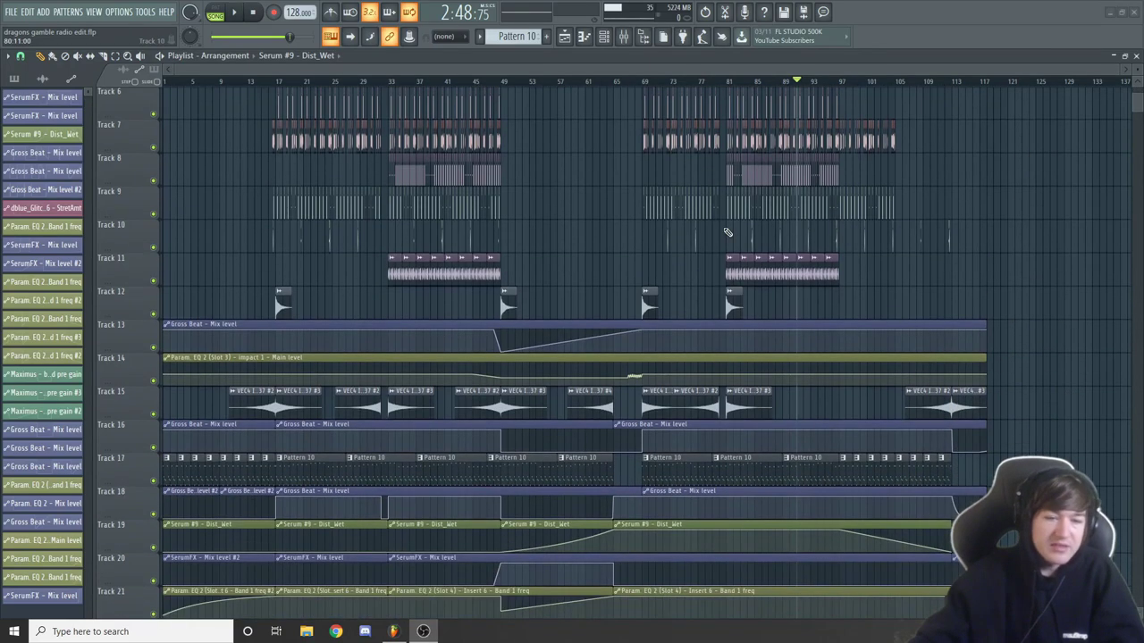
pyautogui.scroll(-3, 727, 232)
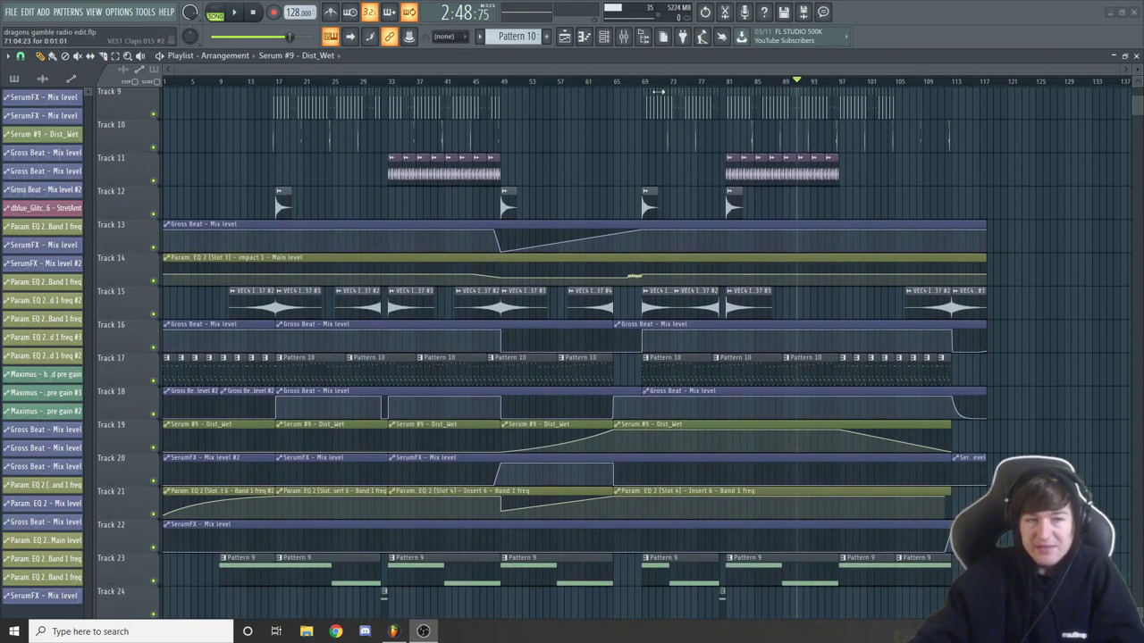
# Step: Play the start of the second drop from bar 69 and compare it with the first drop from bar 39
pyautogui.click(643, 81)
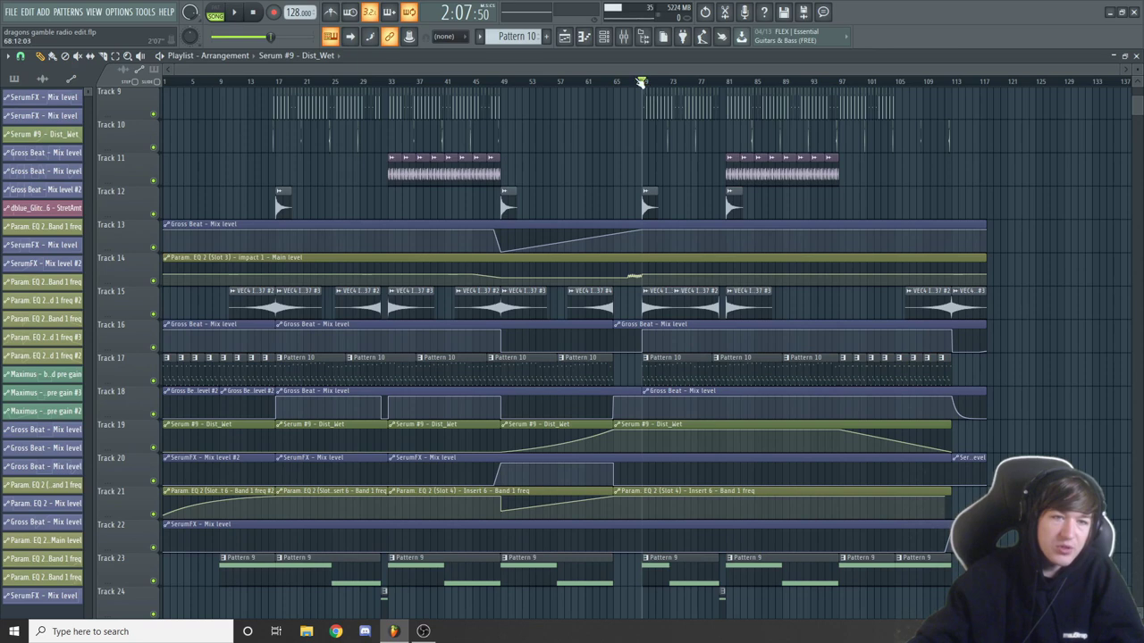
pyautogui.press('space')
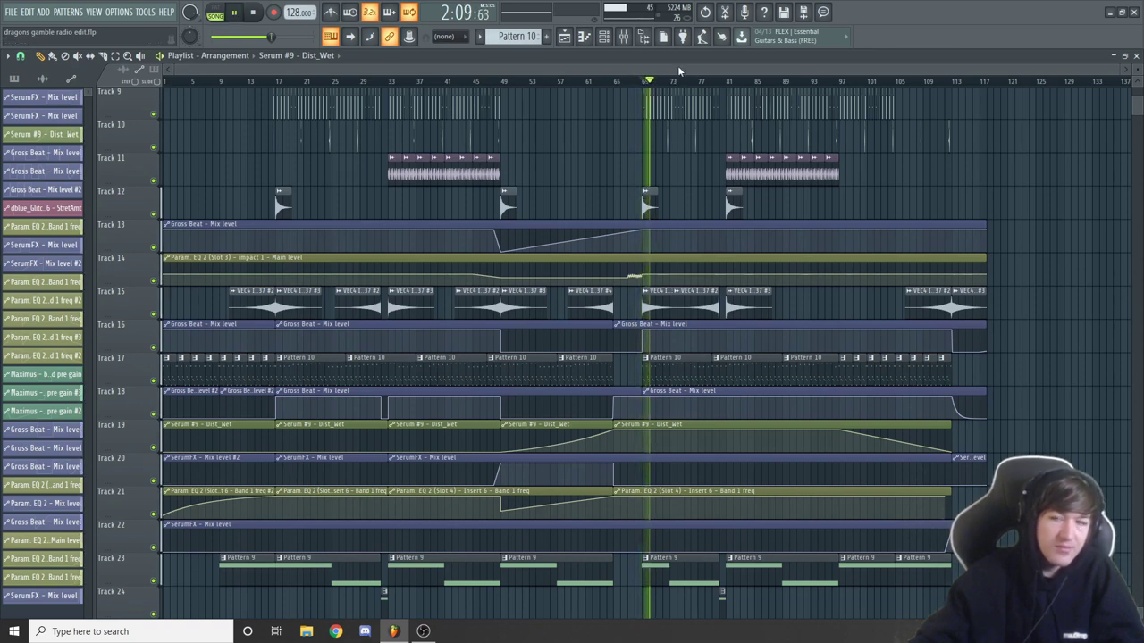
pyautogui.press('space')
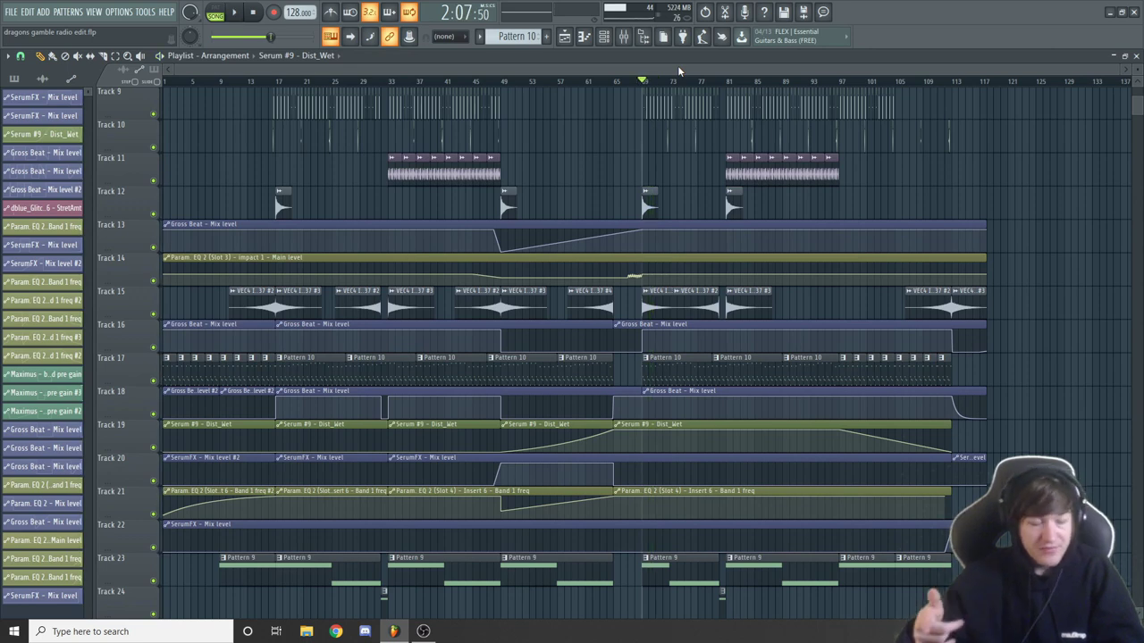
pyautogui.click(432, 81)
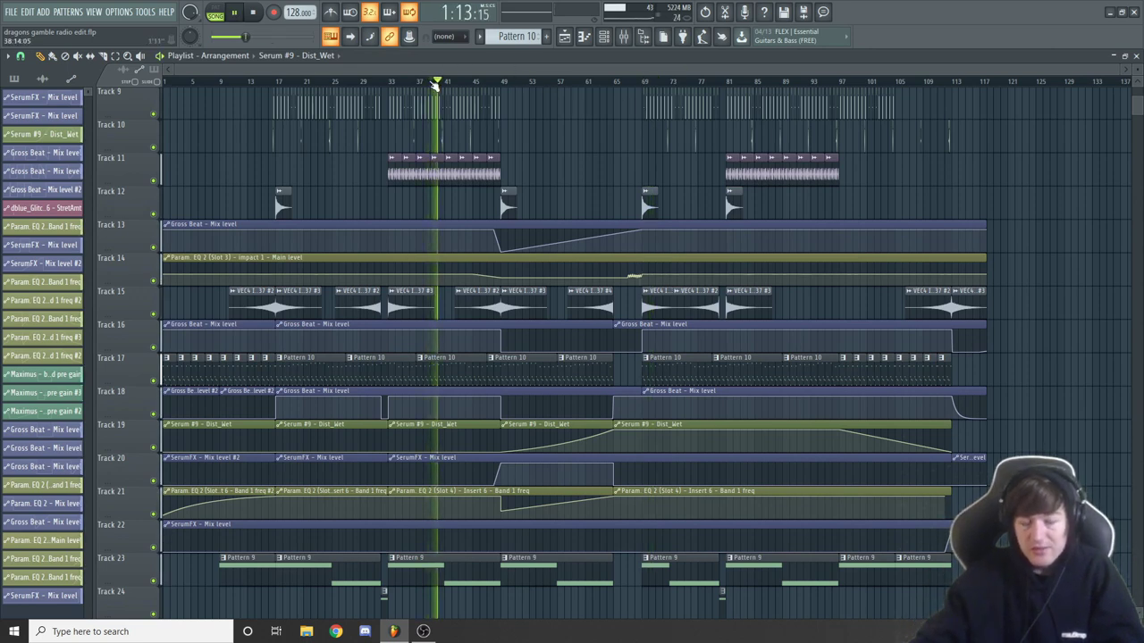
pyautogui.press('space')
# Step: Place the playhead at bar 74 and inspect the synth bus and bells channels in the mixer
pyautogui.click(677, 83)
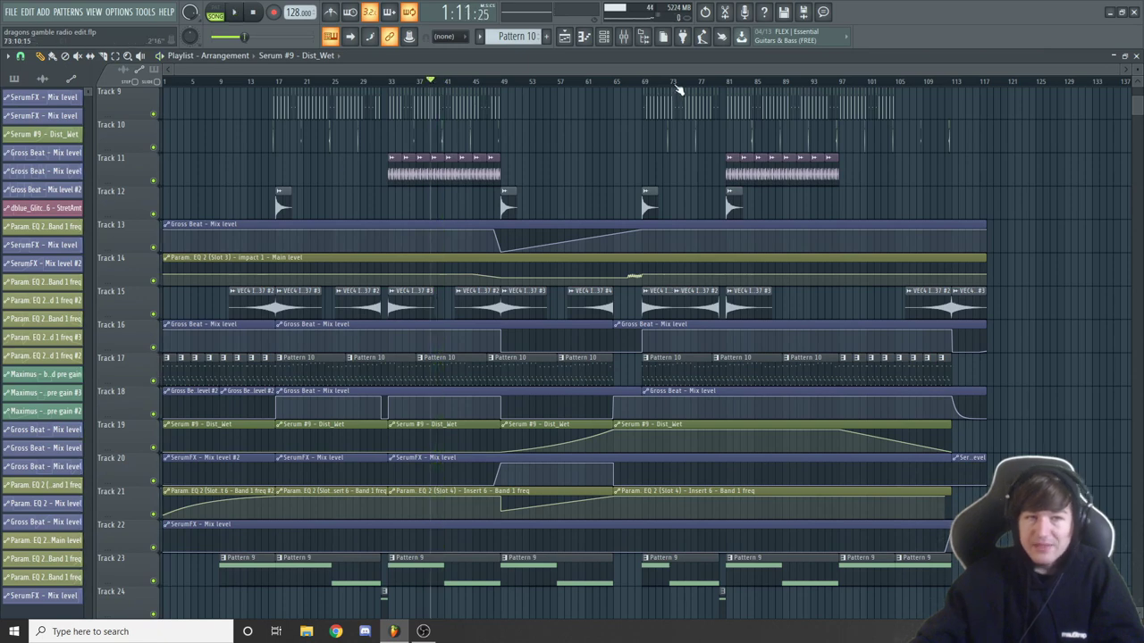
pyautogui.click(629, 43)
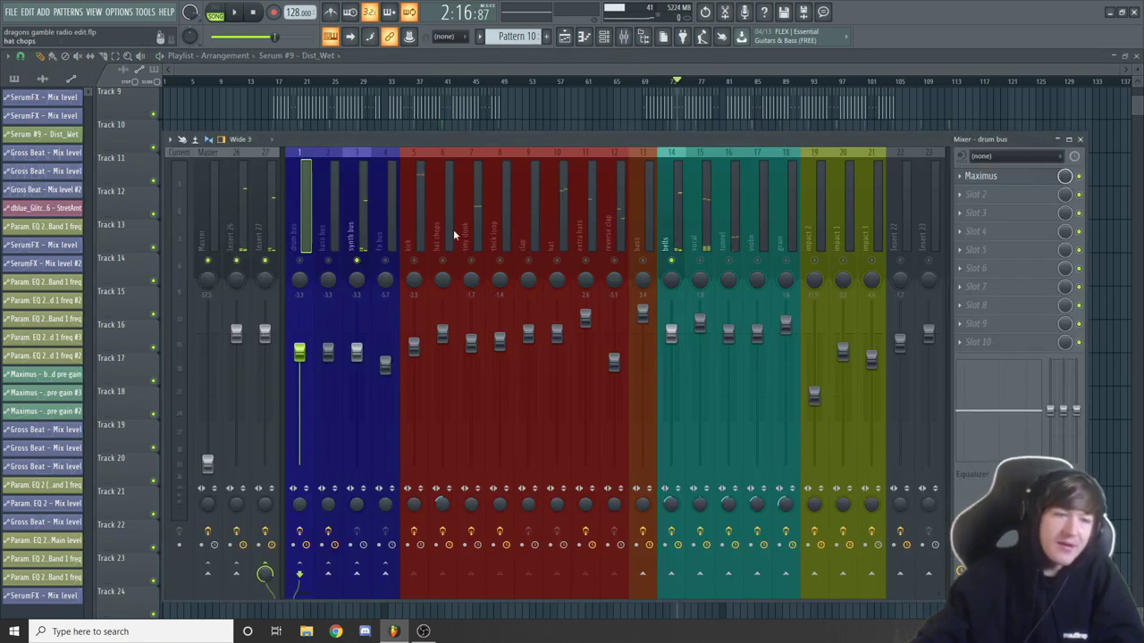
pyautogui.click(362, 240)
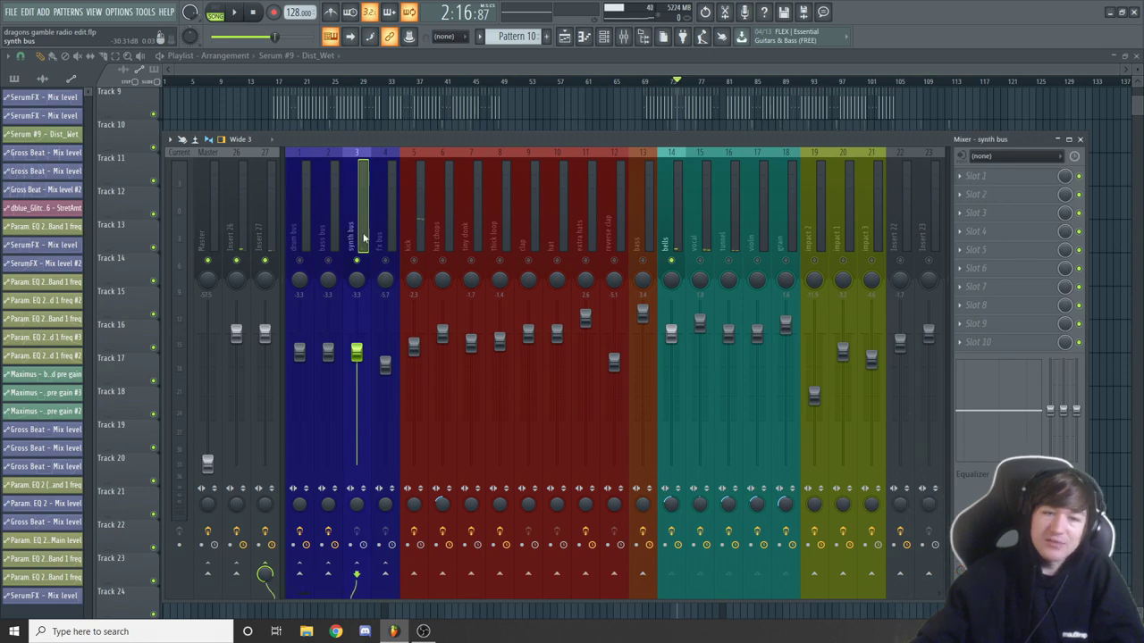
pyautogui.click(679, 222)
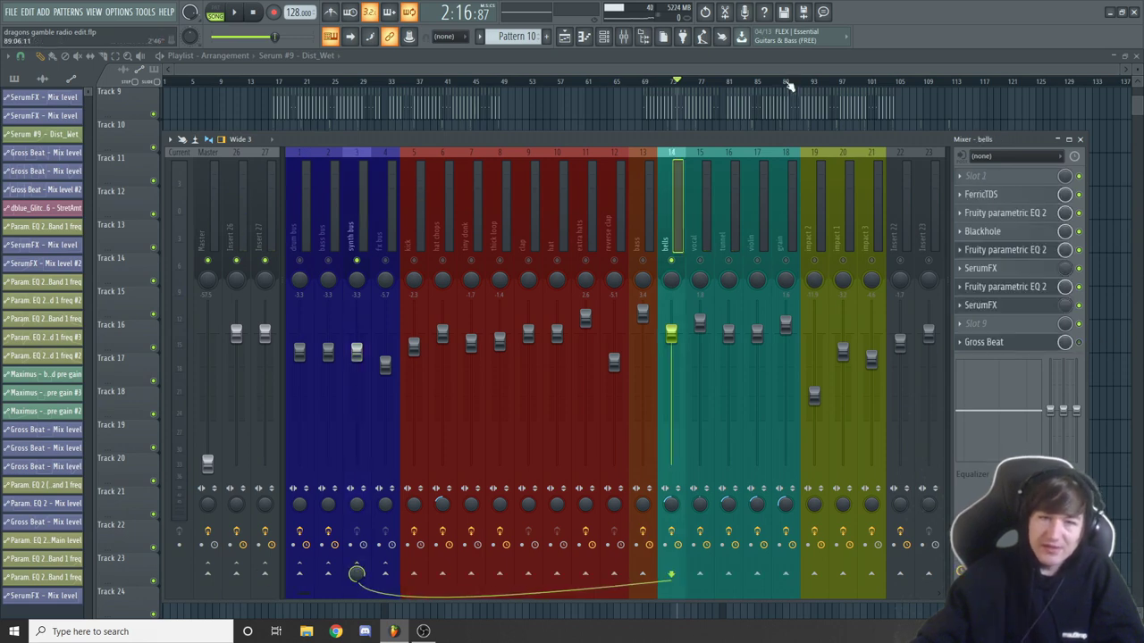
pyautogui.press('F9')
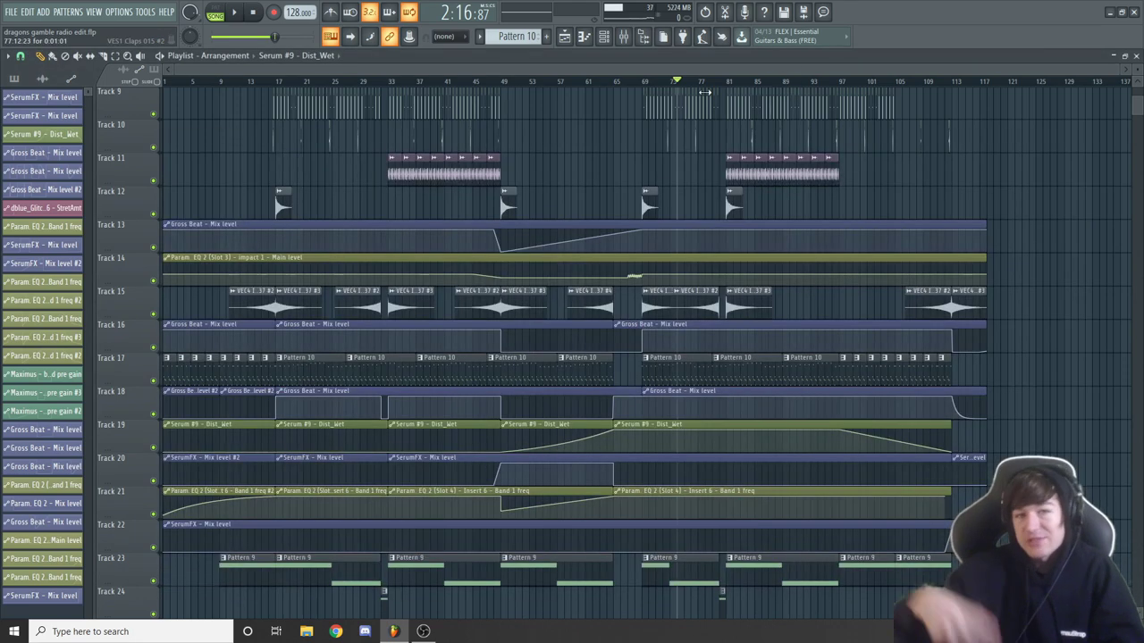
# Step: Inspect the Serum #9 synth's oscillator settings while playing the second drop from bar 74
pyautogui.click(610, 42)
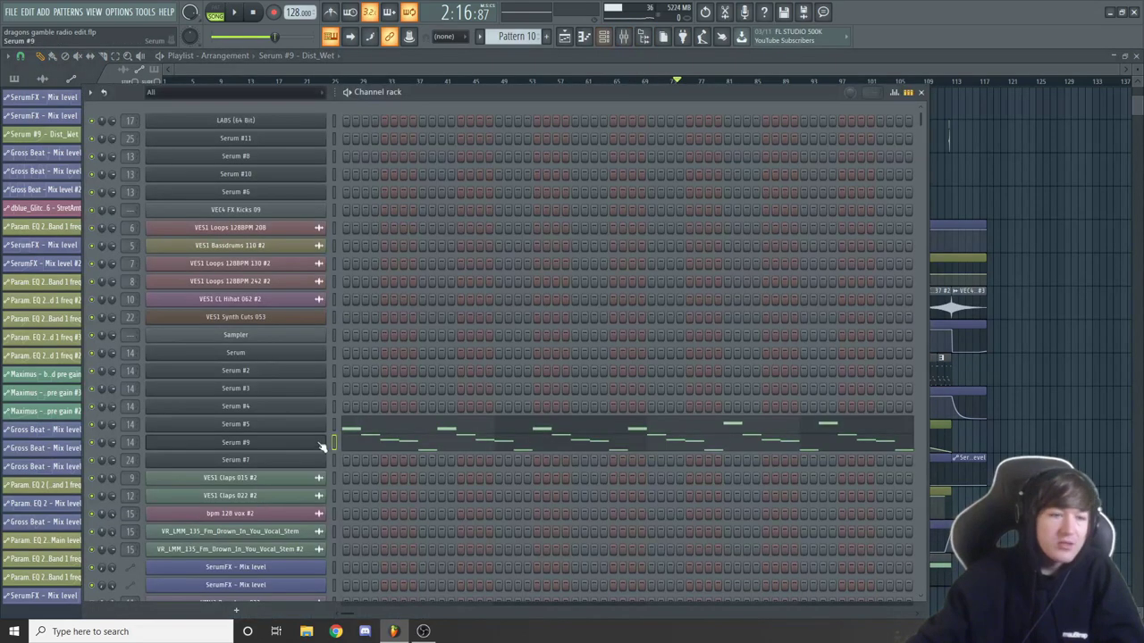
pyautogui.click(304, 442)
pyautogui.moveTo(606, 131); pyautogui.dragTo(511, 136)
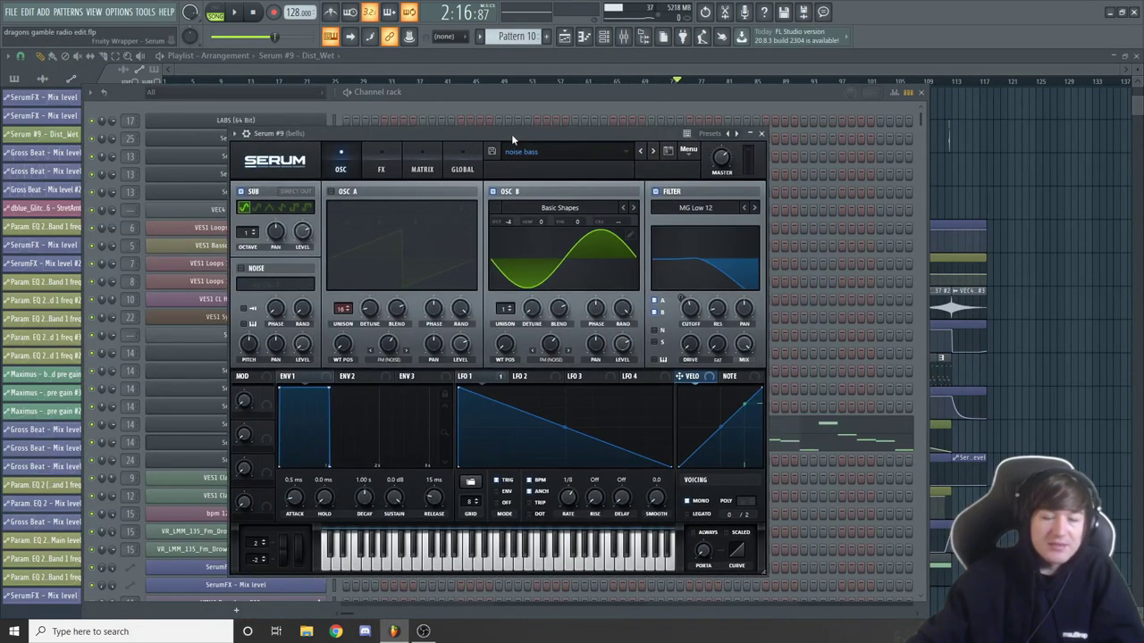
pyautogui.press('space')
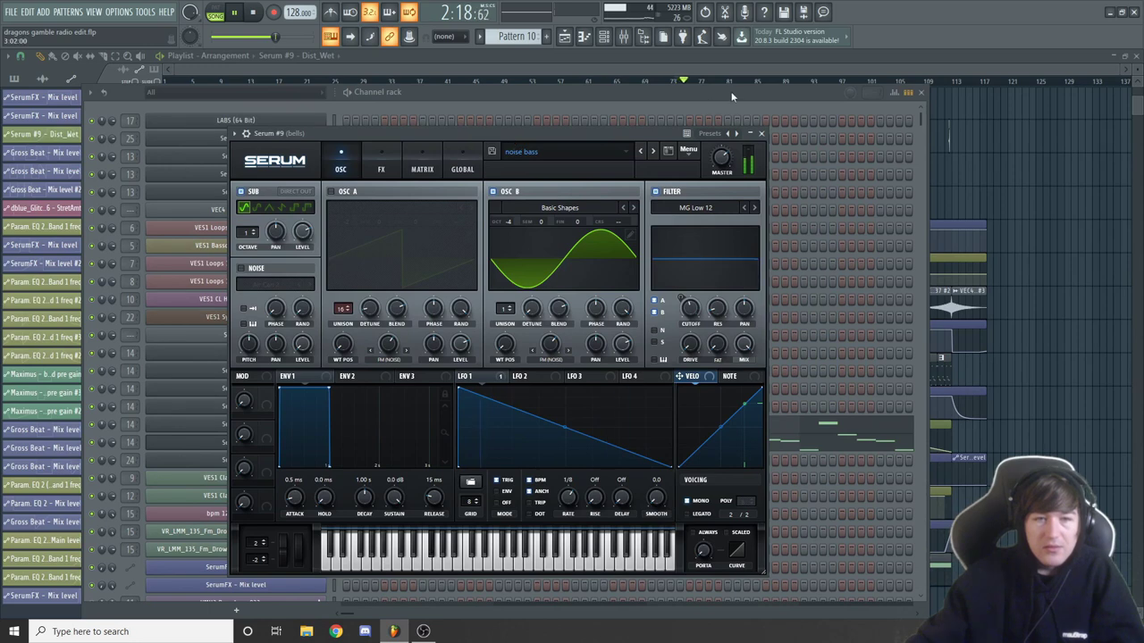
pyautogui.click(760, 133)
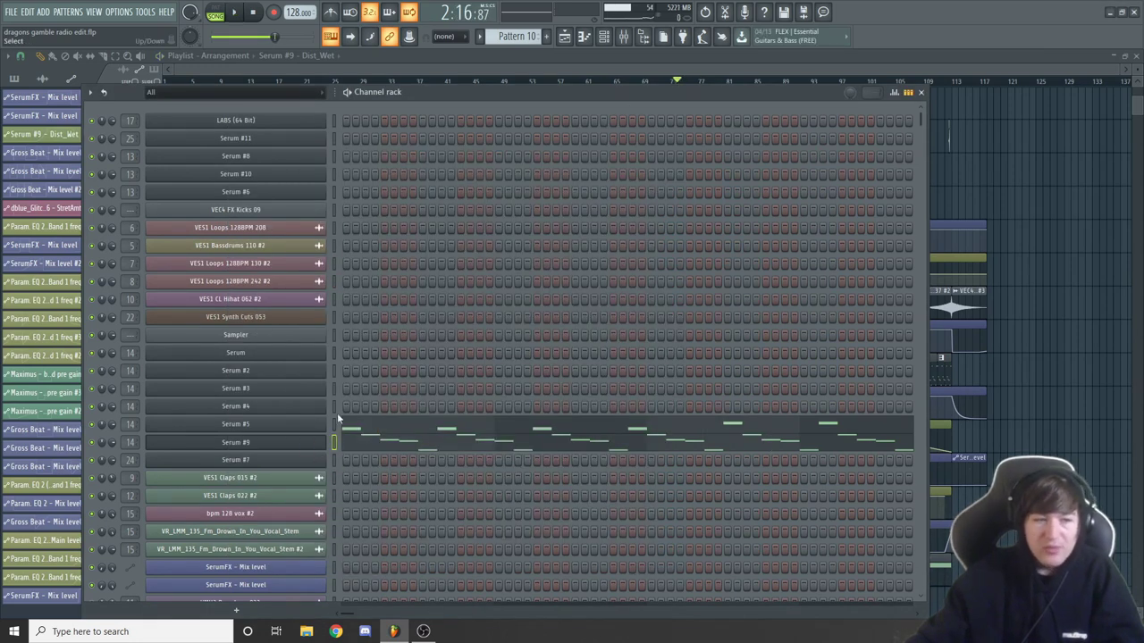
# Step: Review the Serum #9 synth's hyper/dimension, distortion and reverb effects
pyautogui.click(282, 445)
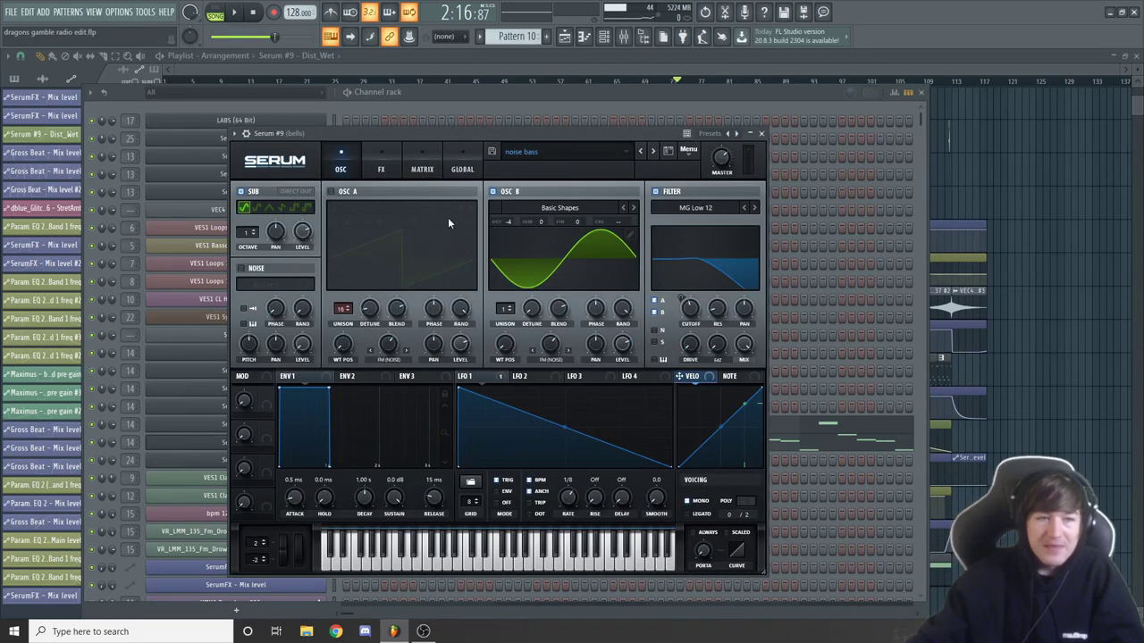
pyautogui.click(384, 170)
pyautogui.moveTo(510, 142)
pyautogui.mouseDown()
pyautogui.moveTo(544, 128)
pyautogui.moveTo(508, 130)
pyautogui.mouseUp()
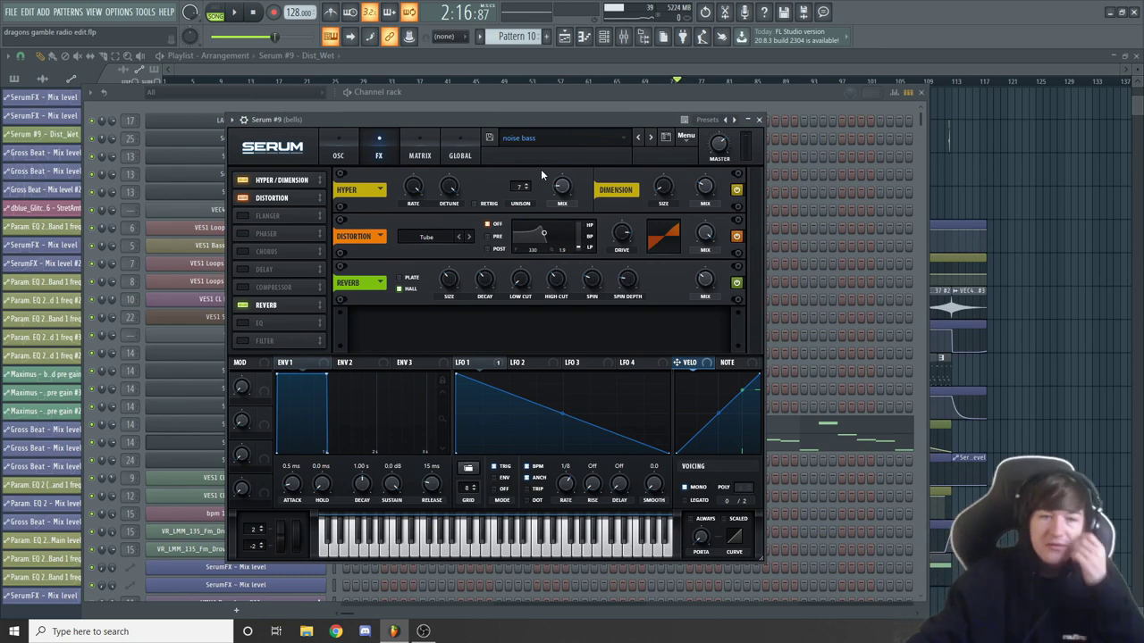
pyautogui.click(759, 119)
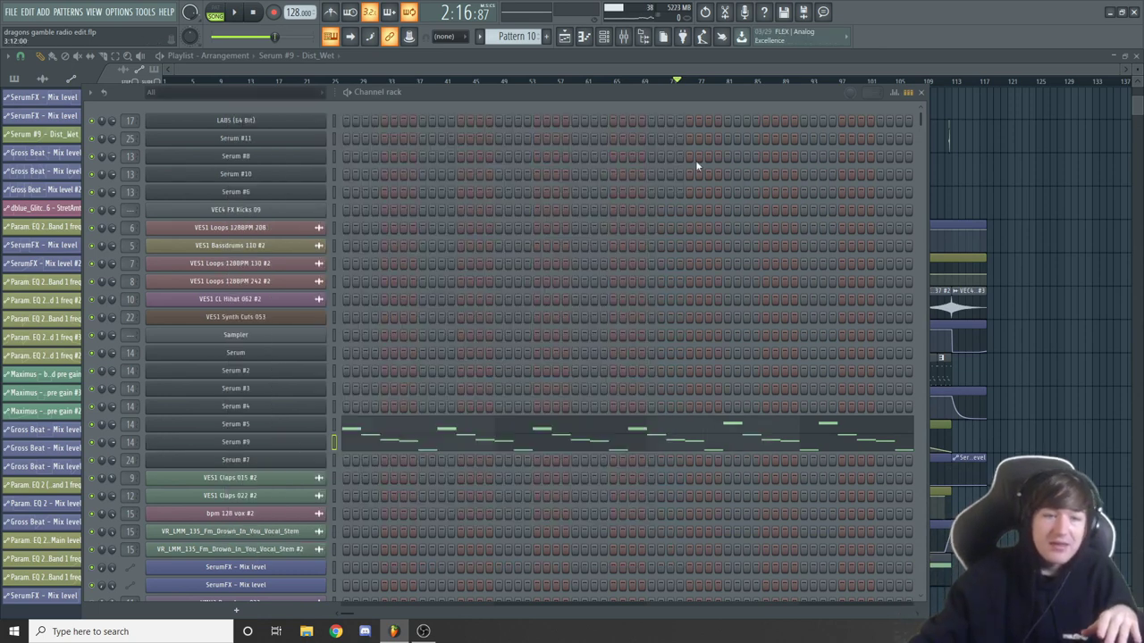
# Step: Review the effects settings of the Serum #5 synth for comparison with Serum #9
pyautogui.click(265, 424)
pyautogui.click(334, 211)
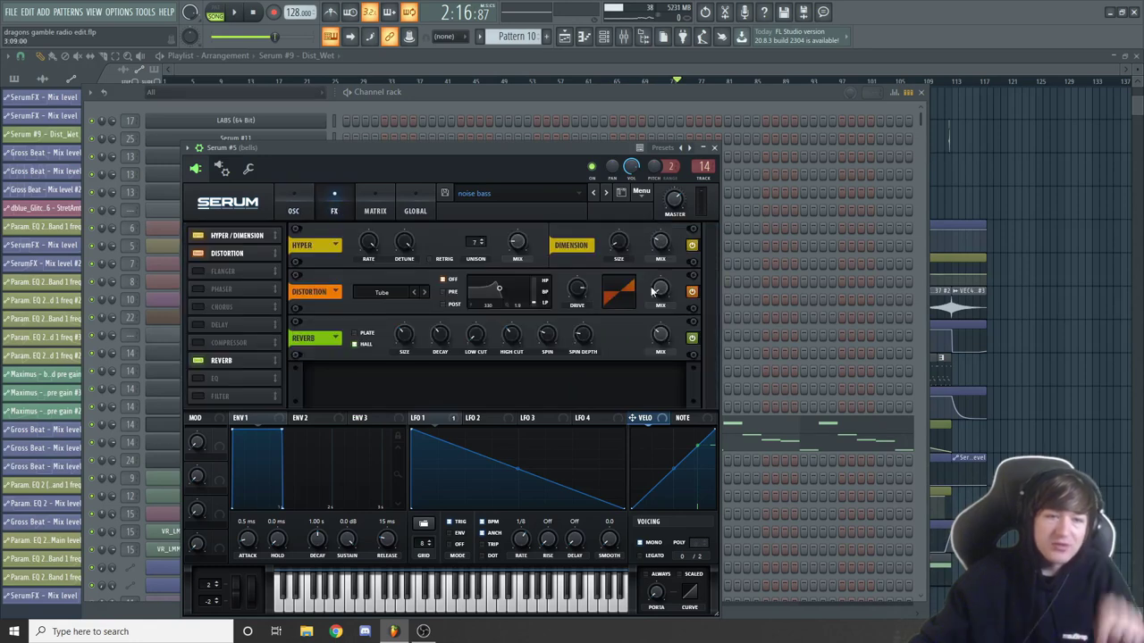
pyautogui.click(714, 147)
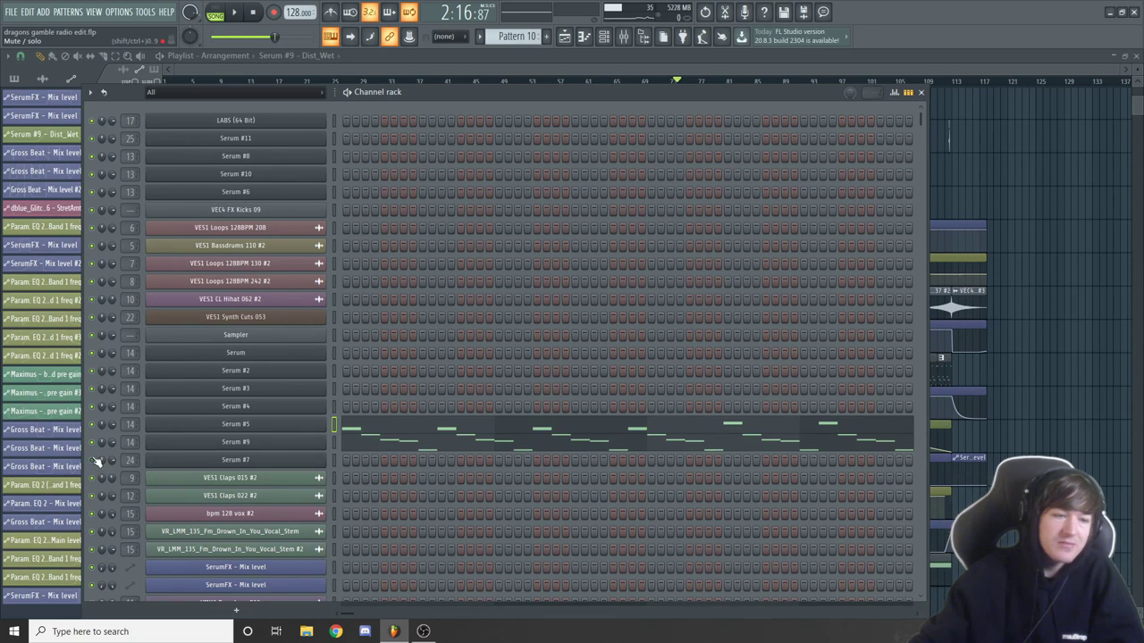
# Step: Play the second drop from bar 74 with Serum #9 muted, and again with only Serum #5 muted instead
pyautogui.press('space')
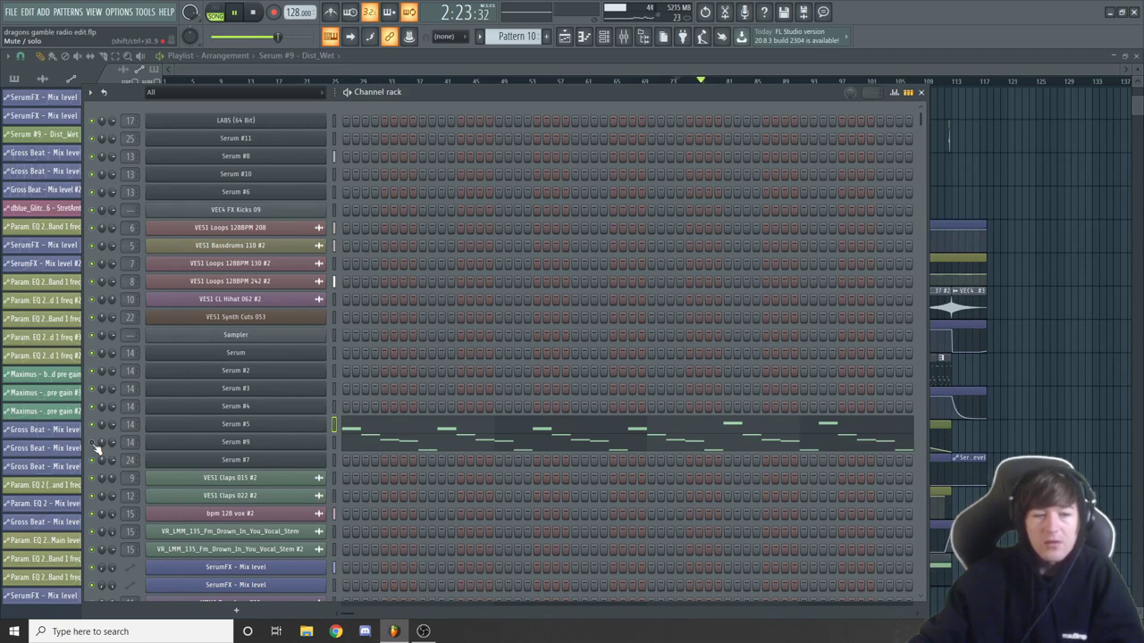
pyautogui.press('space')
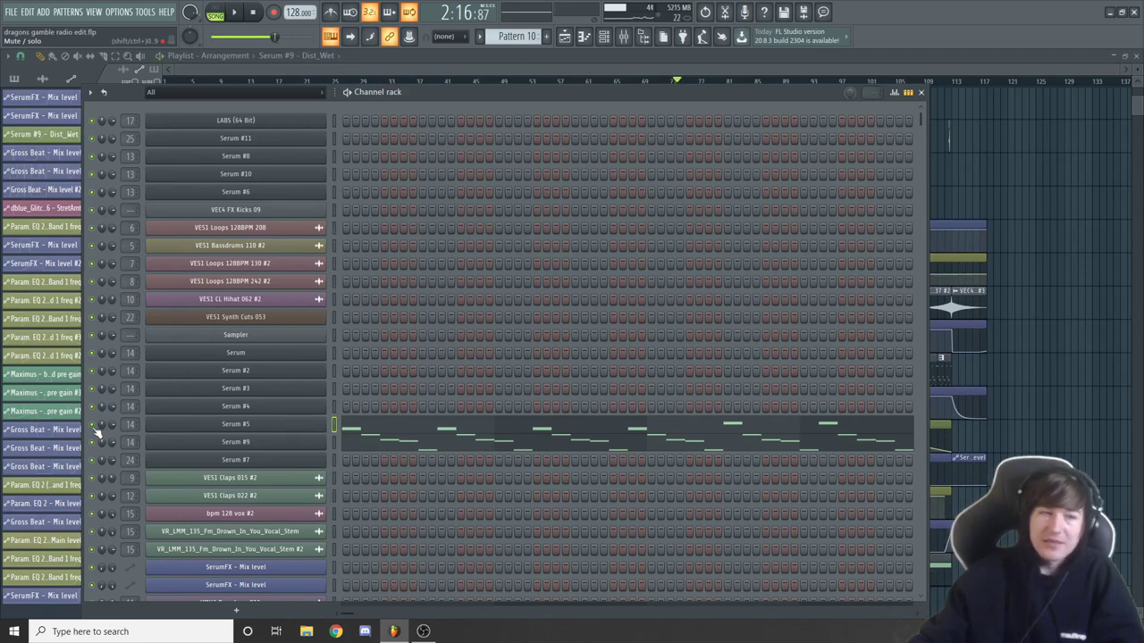
pyautogui.press('space')
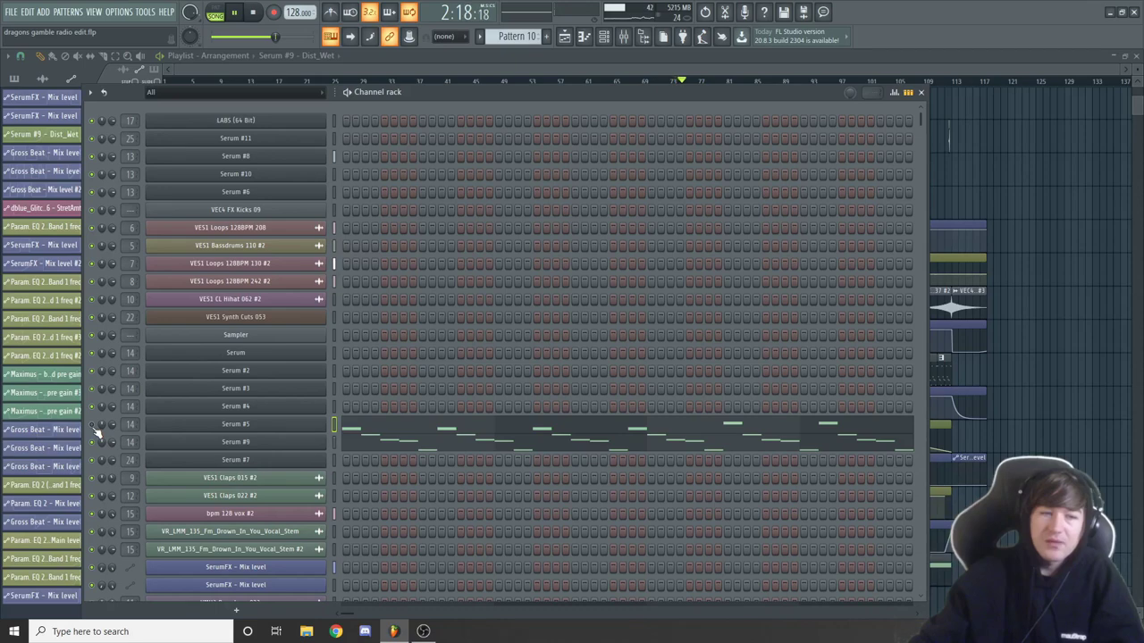
pyautogui.press('space')
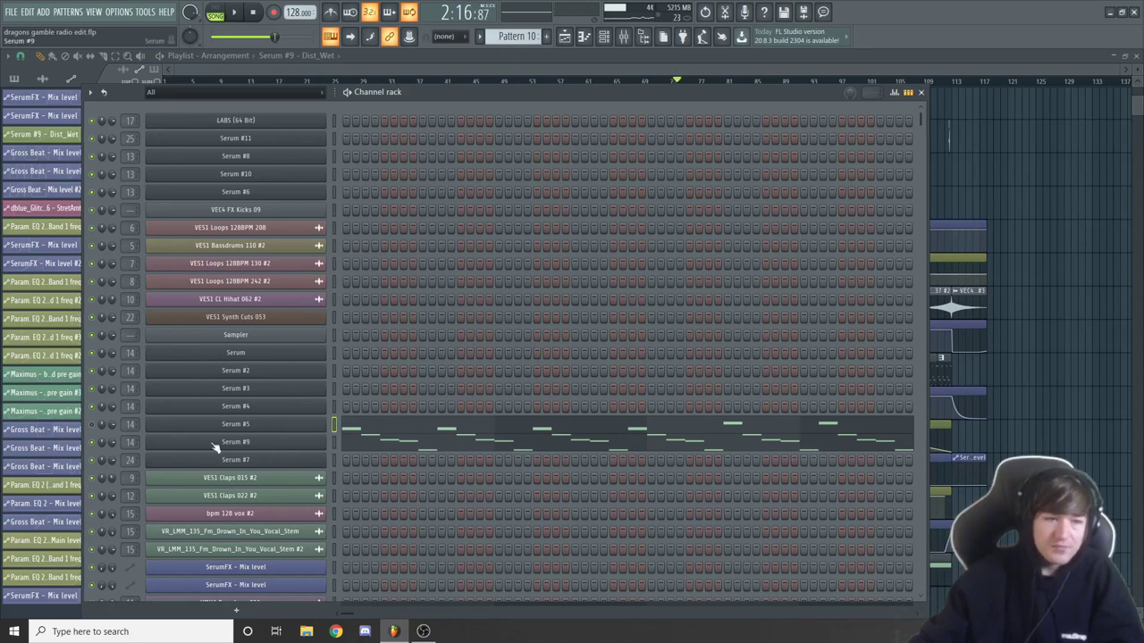
# Step: Switch off oscillator B in the Serum #9 synth and play the drop from bar 74 without it
pyautogui.click(214, 442)
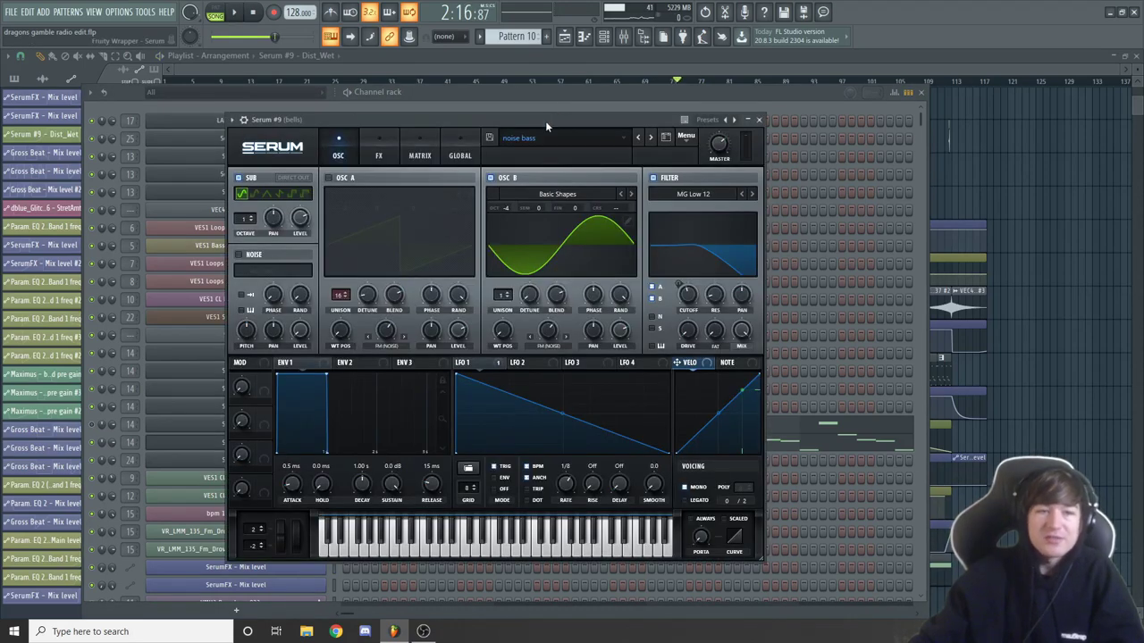
pyautogui.moveTo(546, 121); pyautogui.dragTo(598, 141)
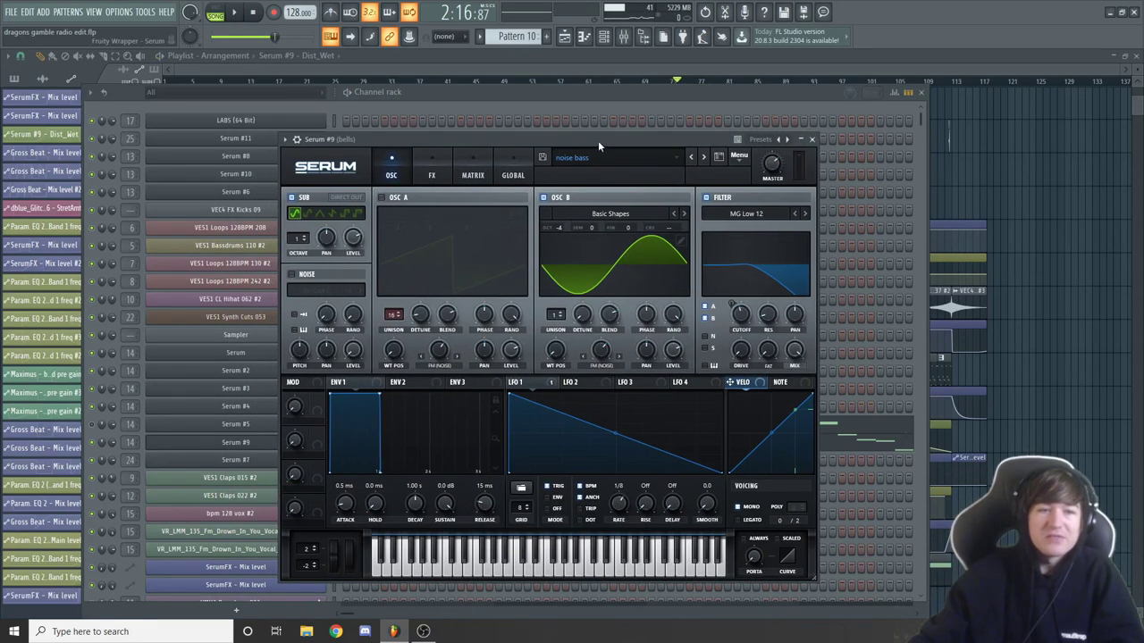
pyautogui.click(543, 199)
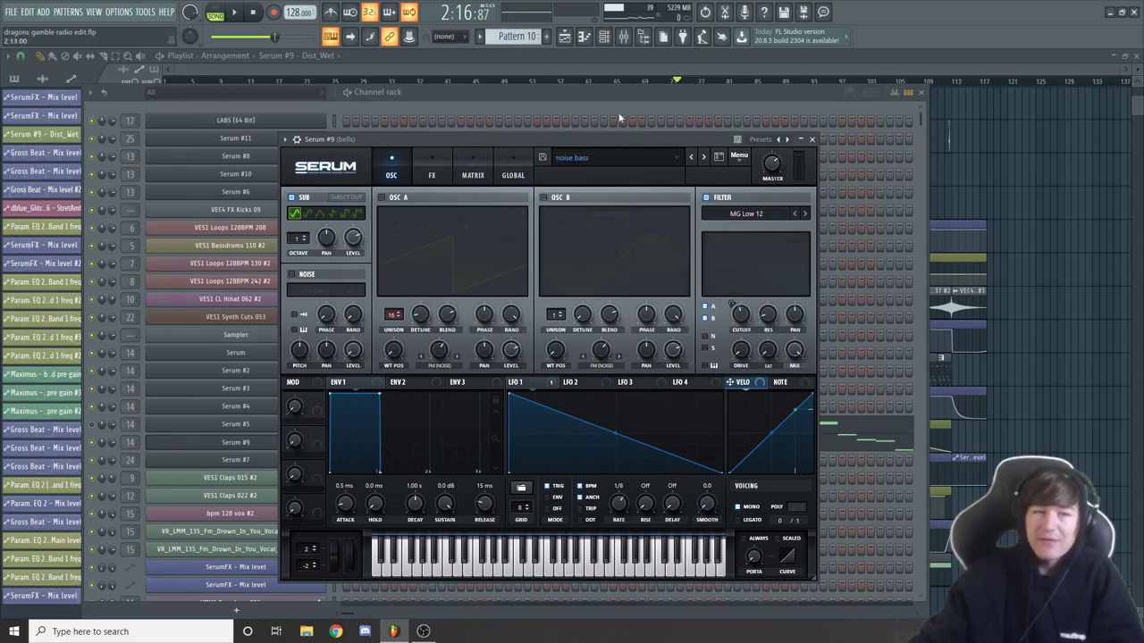
pyautogui.moveTo(598, 137); pyautogui.dragTo(629, 130)
pyautogui.press('space')
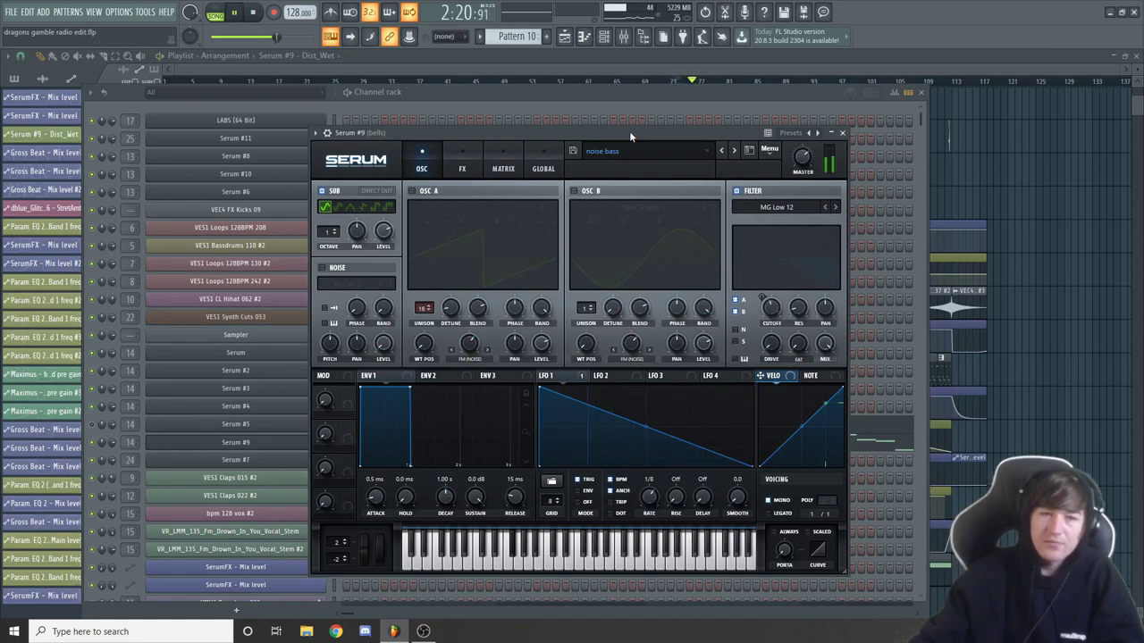
pyautogui.press('space')
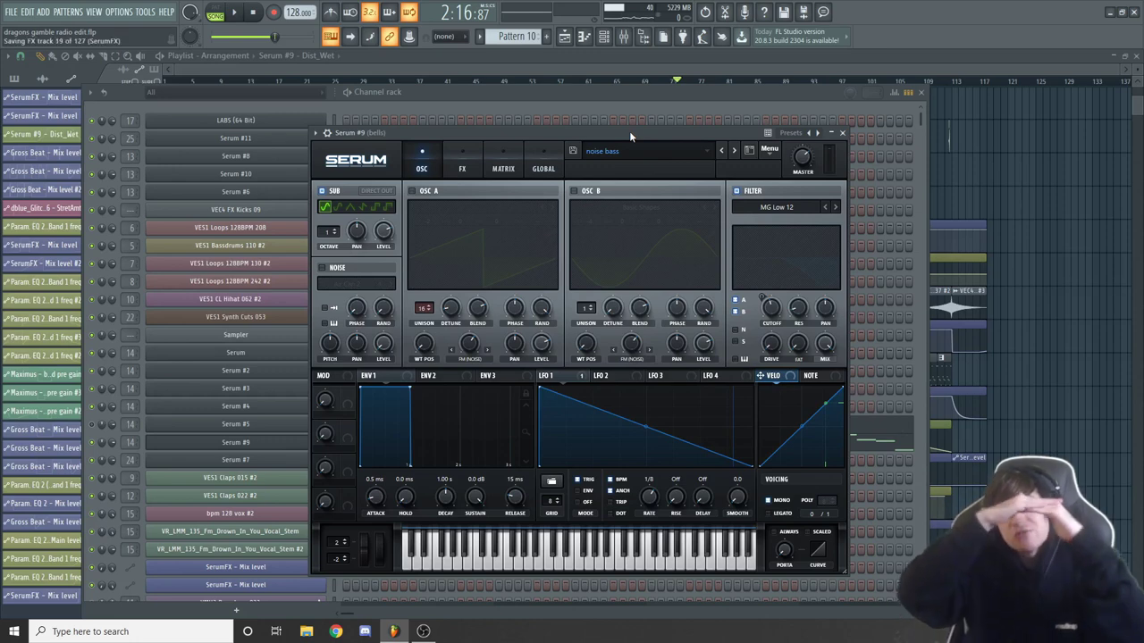
# Step: Switch oscillator B of Serum #9 back on and replay the drop from bar 74 for comparison
pyautogui.click(573, 191)
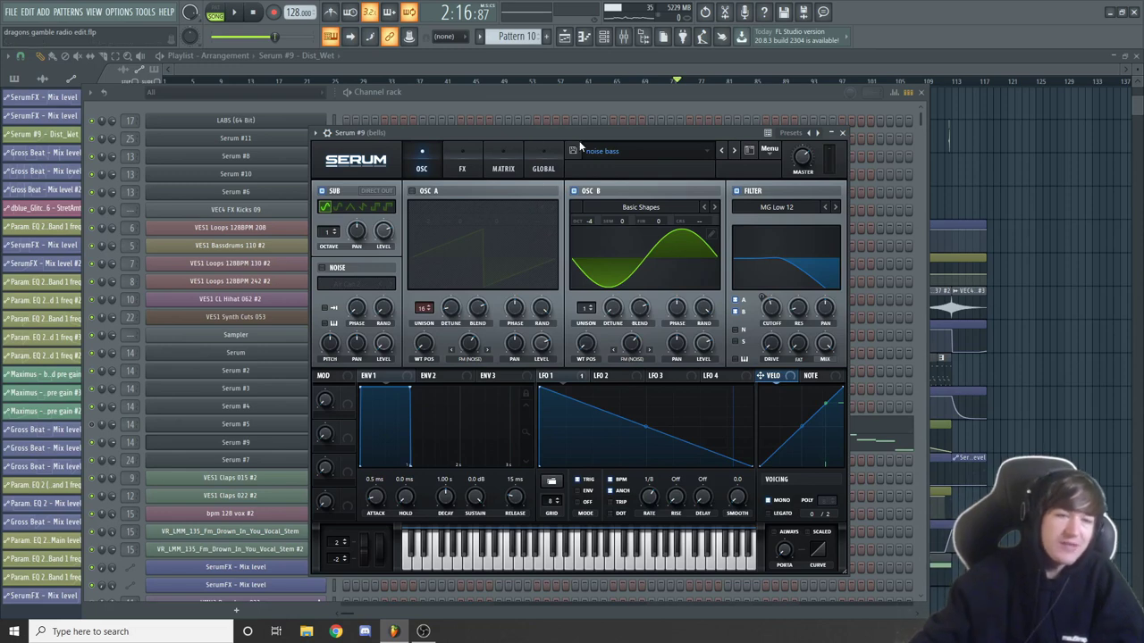
pyautogui.moveTo(583, 134); pyautogui.dragTo(602, 126)
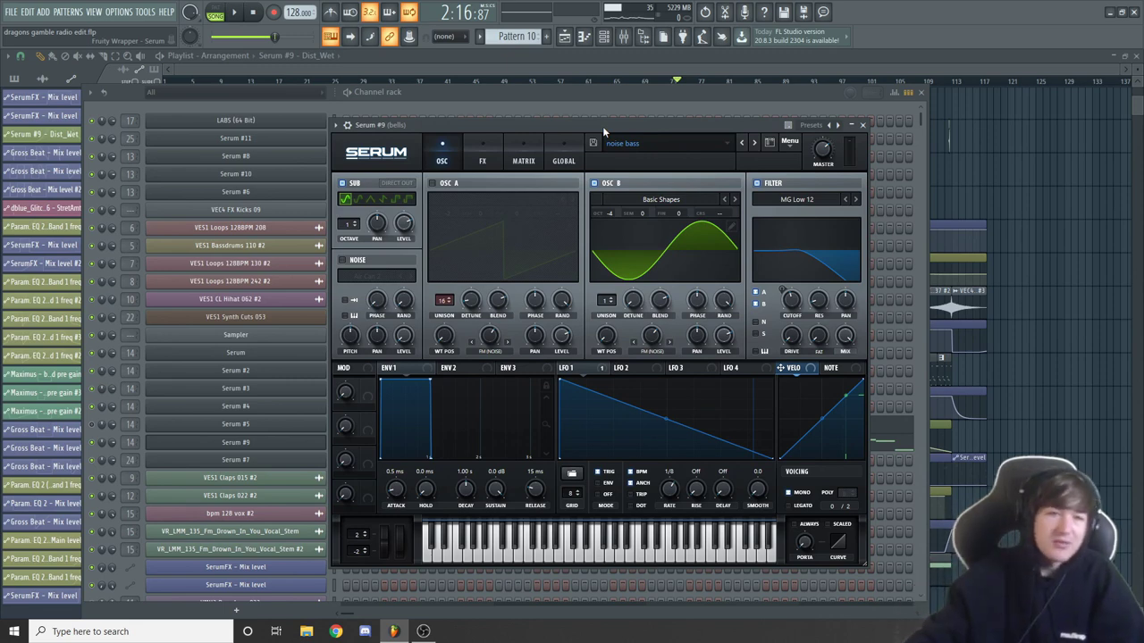
pyautogui.press('space')
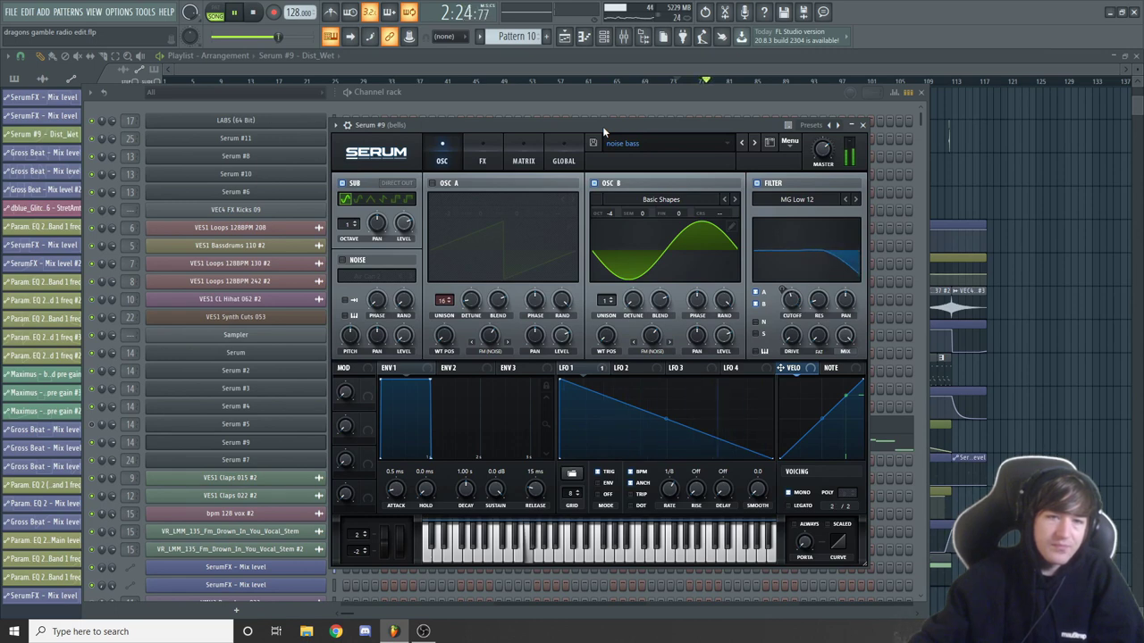
pyautogui.press('space')
pyautogui.moveTo(602, 126)
pyautogui.mouseDown()
pyautogui.moveTo(580, 133)
pyautogui.moveTo(603, 127)
pyautogui.mouseUp()
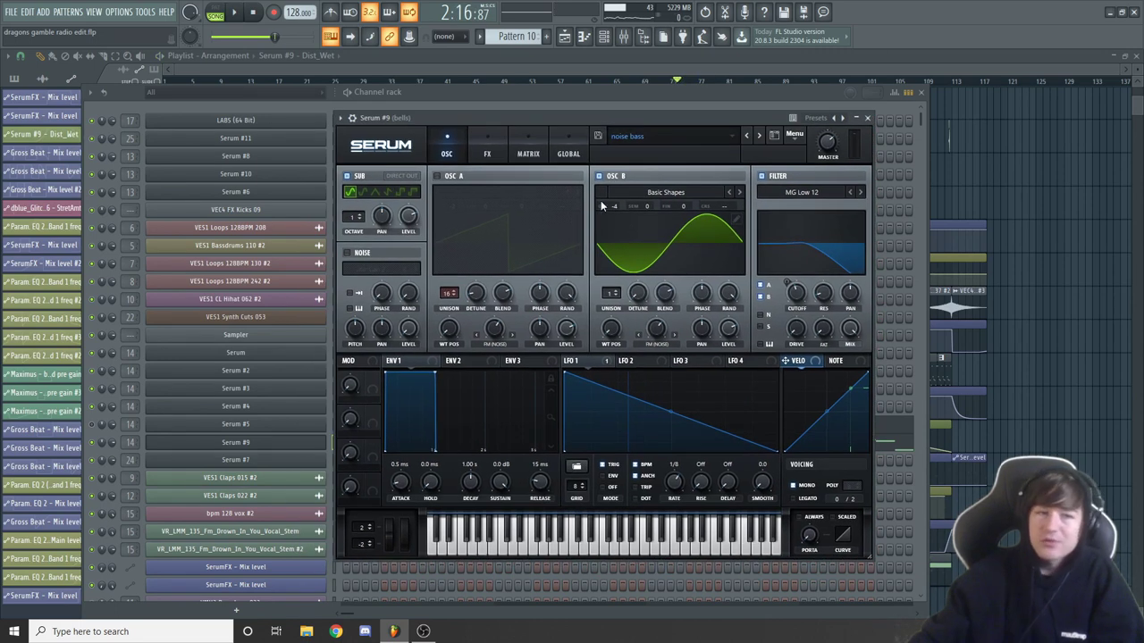
# Step: Review the Serum #9 synth's effects once more and return to its oscillator settings
pyautogui.click(497, 160)
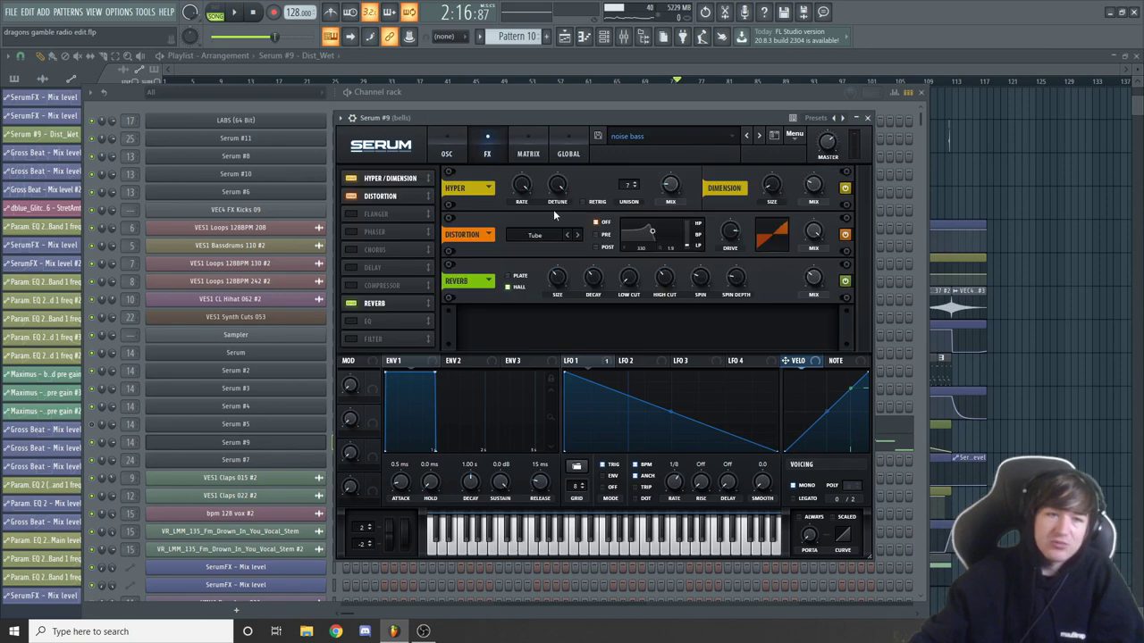
pyautogui.click(445, 153)
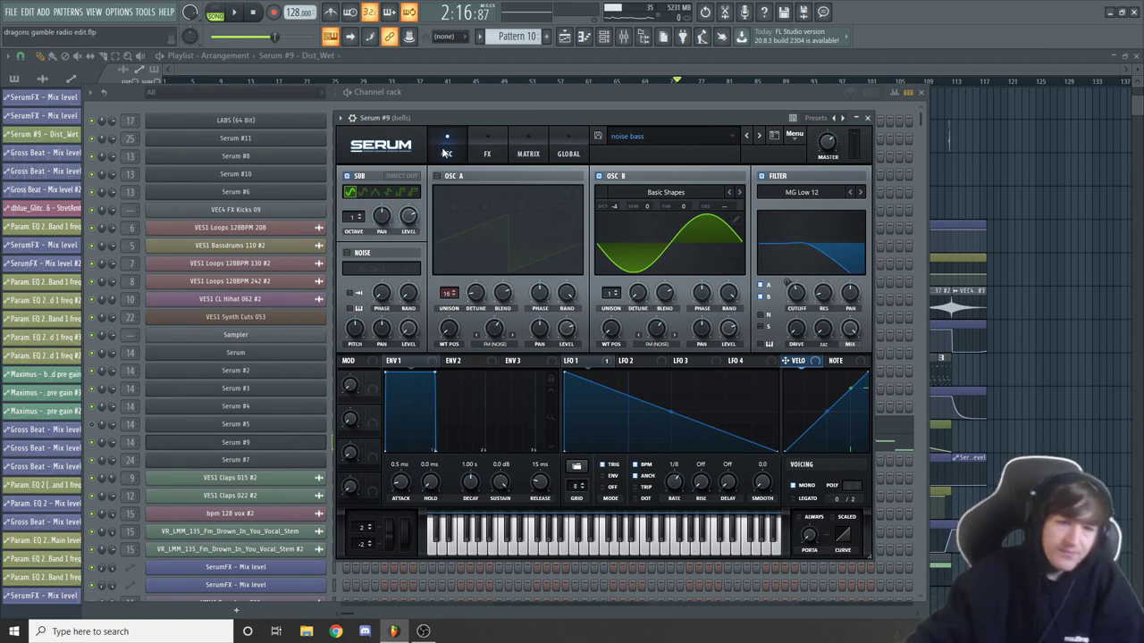
pyautogui.moveTo(535, 116)
pyautogui.mouseDown()
pyautogui.moveTo(551, 123)
pyautogui.moveTo(533, 113)
pyautogui.mouseUp()
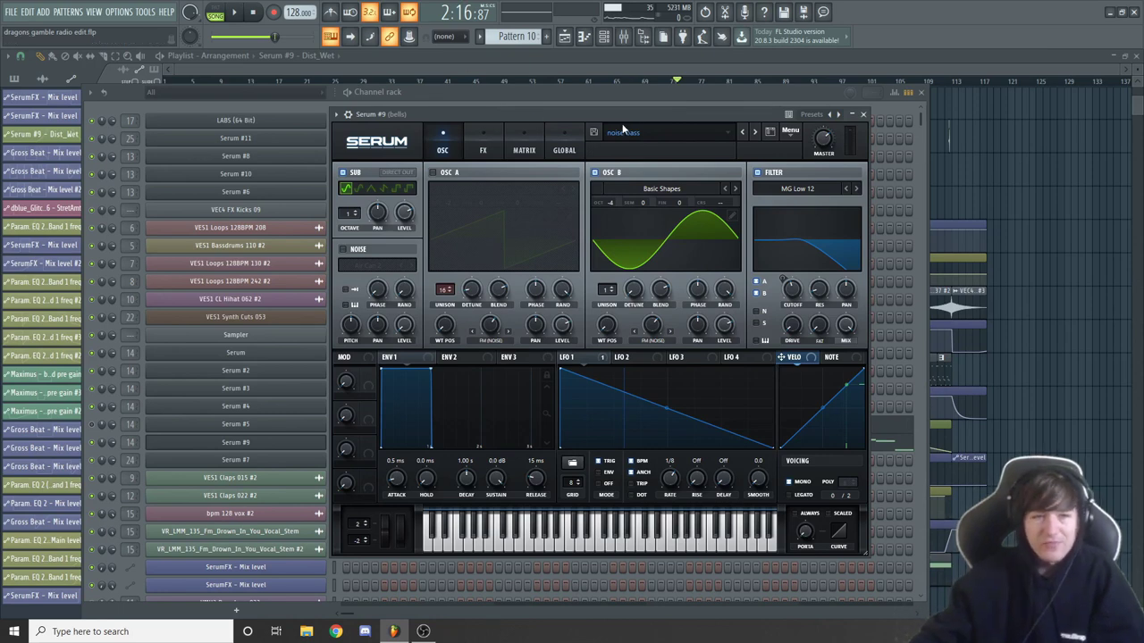
pyautogui.moveTo(620, 113); pyautogui.dragTo(624, 121)
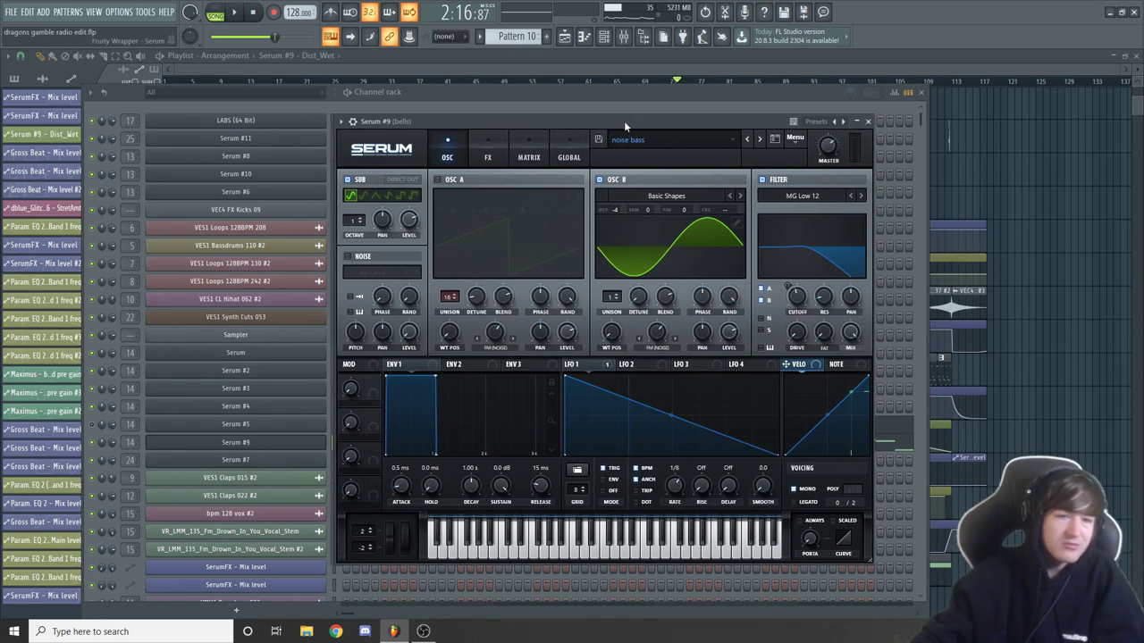
# Step: Check the bells channel's effect chain and bus routing in the mixer, and return to the playlist
pyautogui.click(622, 36)
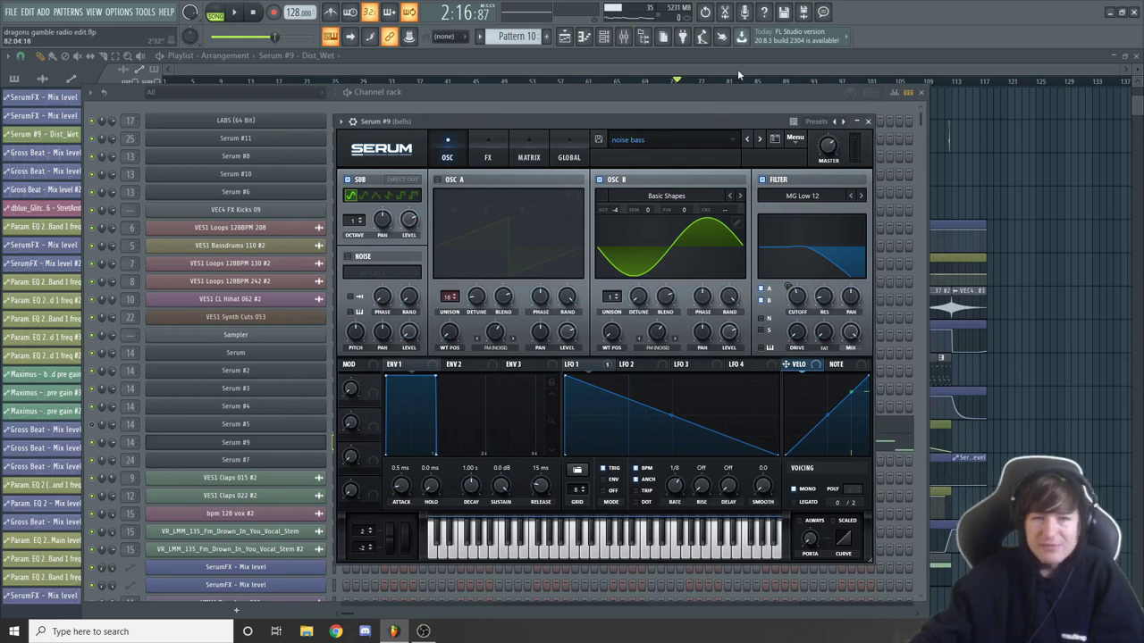
pyautogui.click(684, 77)
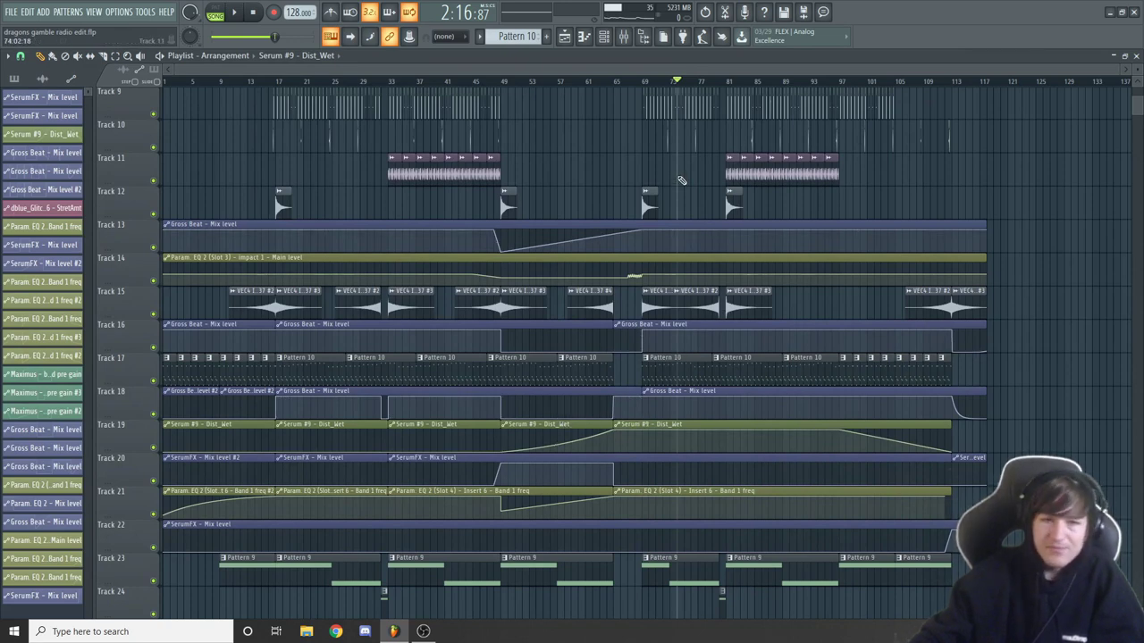
pyautogui.click(623, 36)
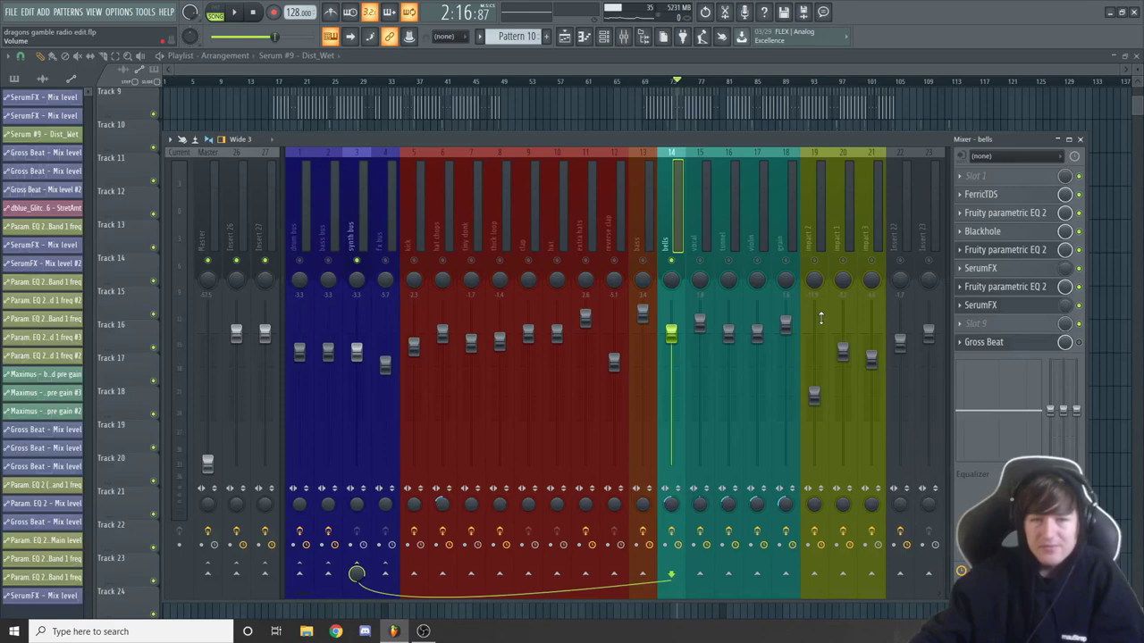
pyautogui.press('F9')
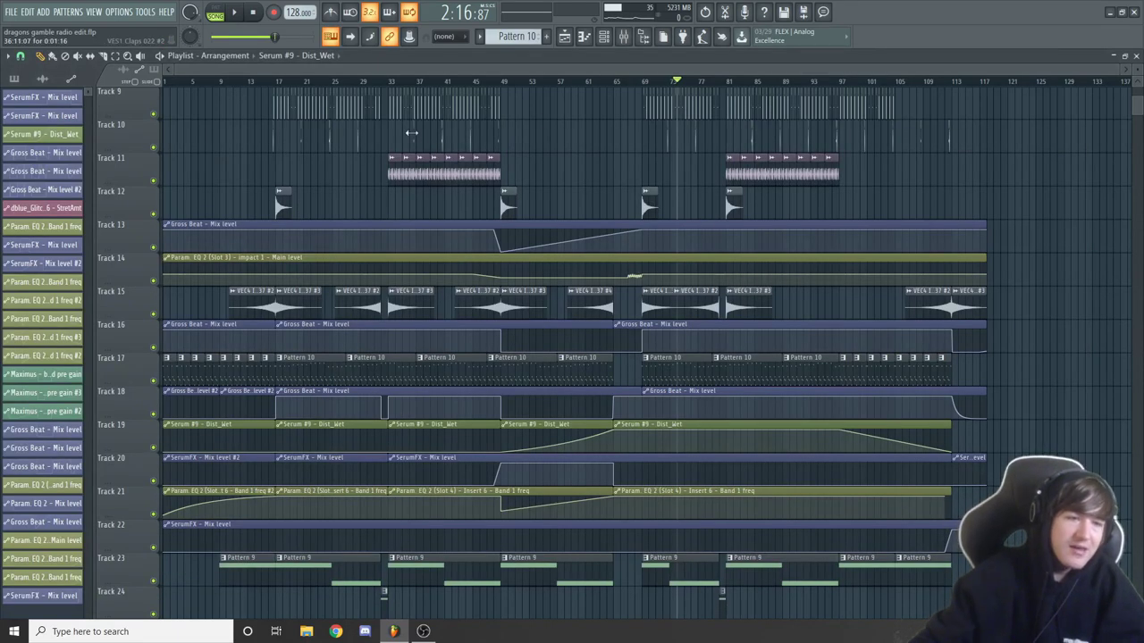
# Step: Play the first drop from bar 39 and the second drop from bar 84 to compare them
pyautogui.click(431, 83)
pyautogui.press('space')
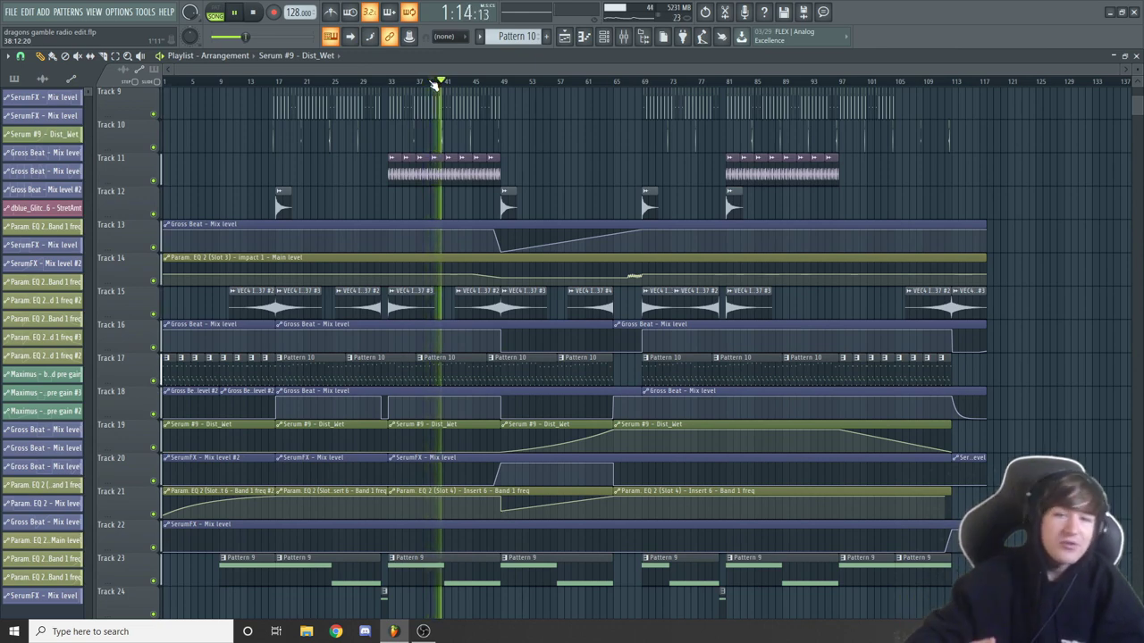
pyautogui.press('space')
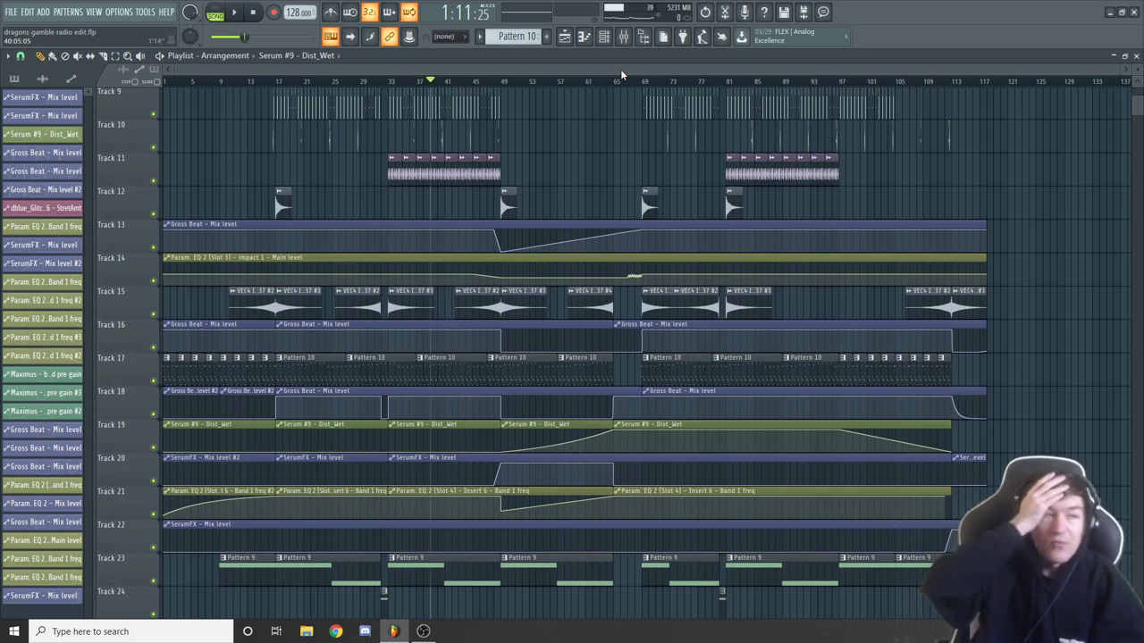
pyautogui.click(754, 83)
pyautogui.press('space')
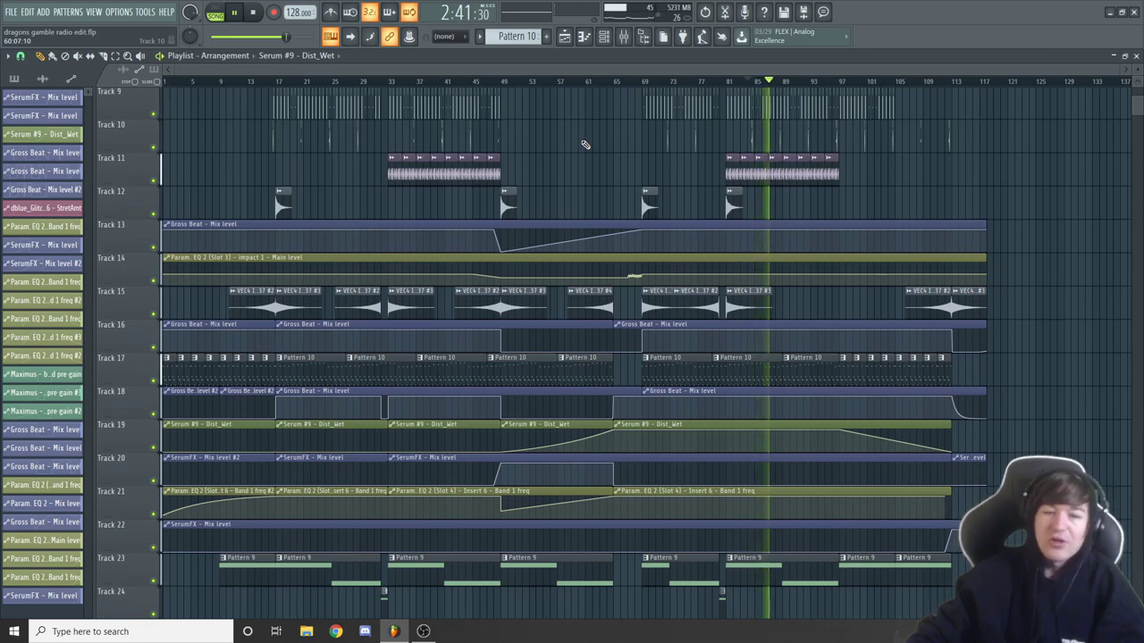
pyautogui.press('space')
# Step: Examine Pattern 10's Serum layers in the channel rack and return to the playlist
pyautogui.click(604, 36)
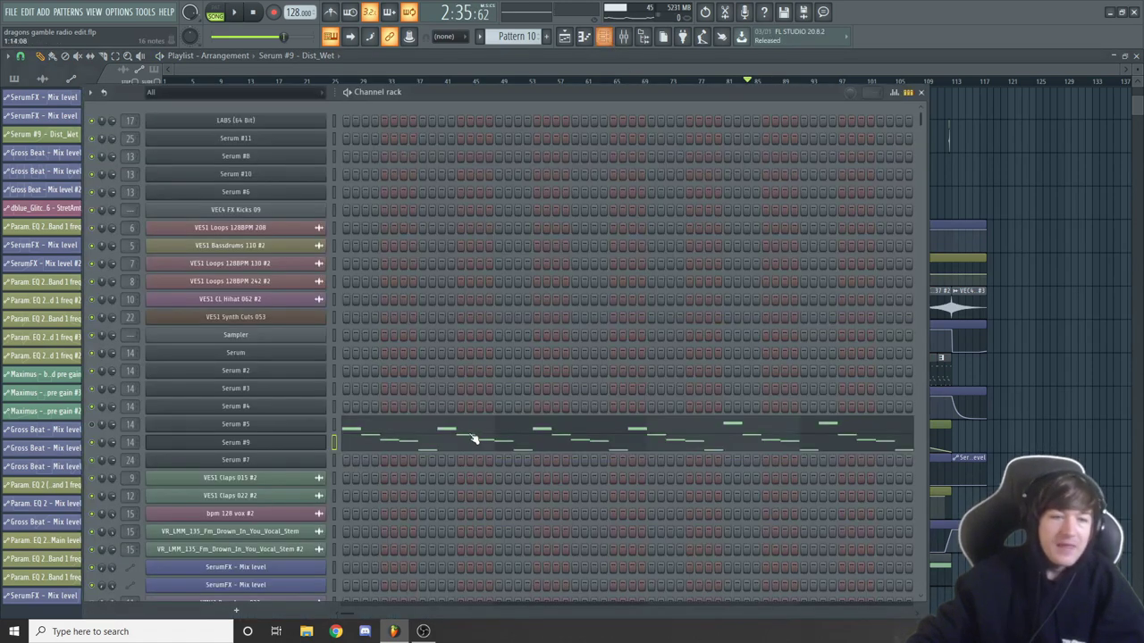
pyautogui.moveTo(650, 95); pyautogui.dragTo(637, 100)
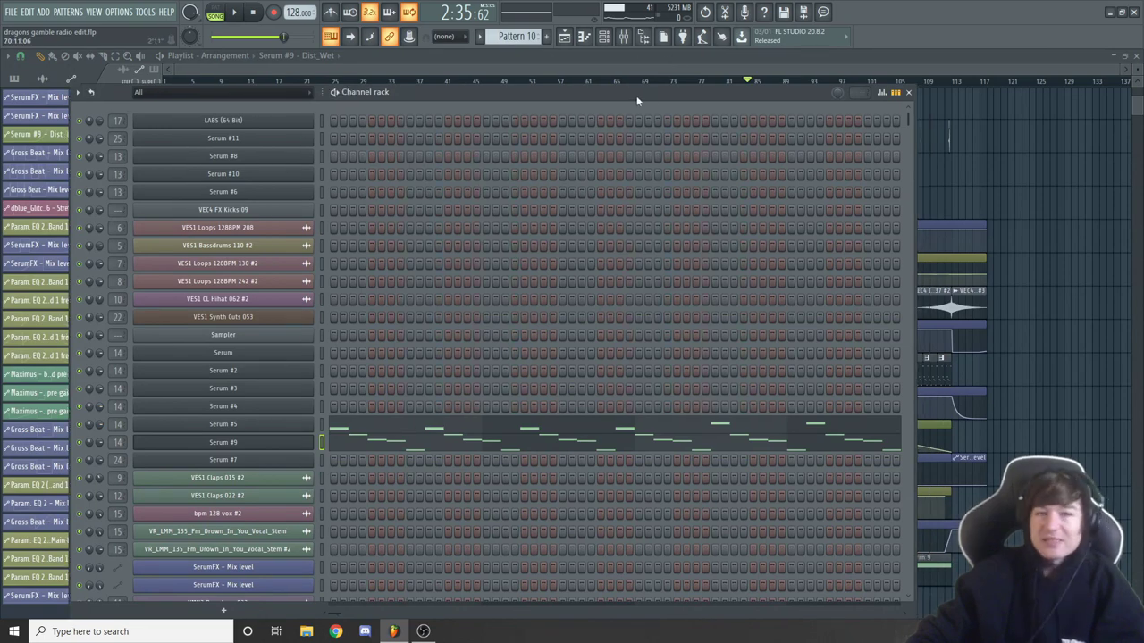
pyautogui.press('F6')
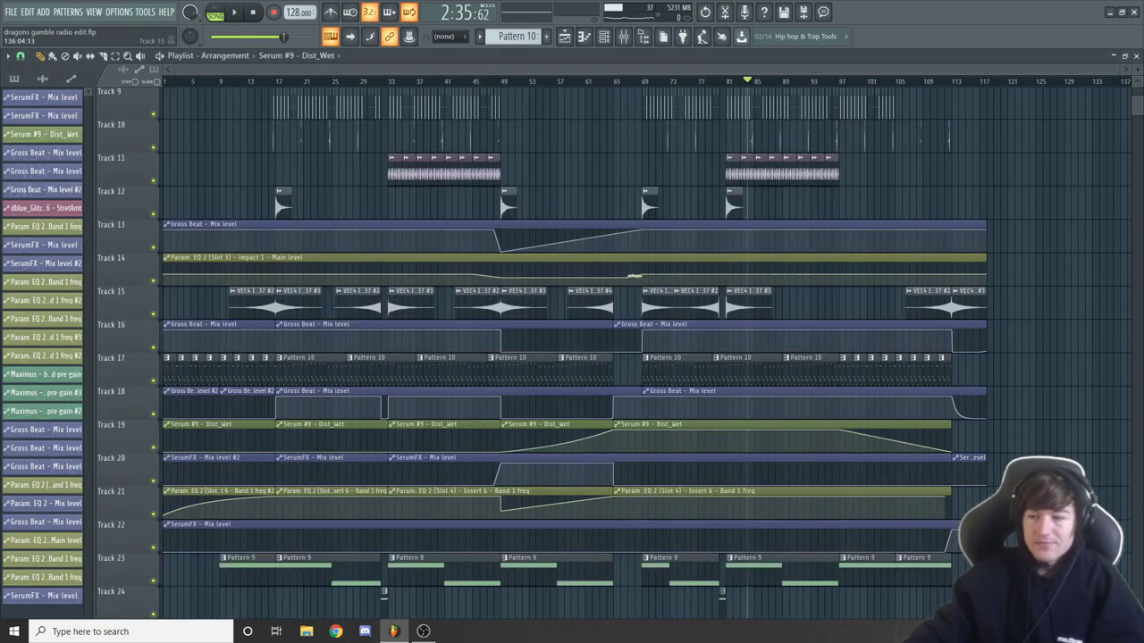
# Step: Show the plugin browser and inspect the kick, hat chops and bass channels in the mixer
pyautogui.hotkey('alt', 'F8')
pyautogui.scroll(-8, 781, 321)
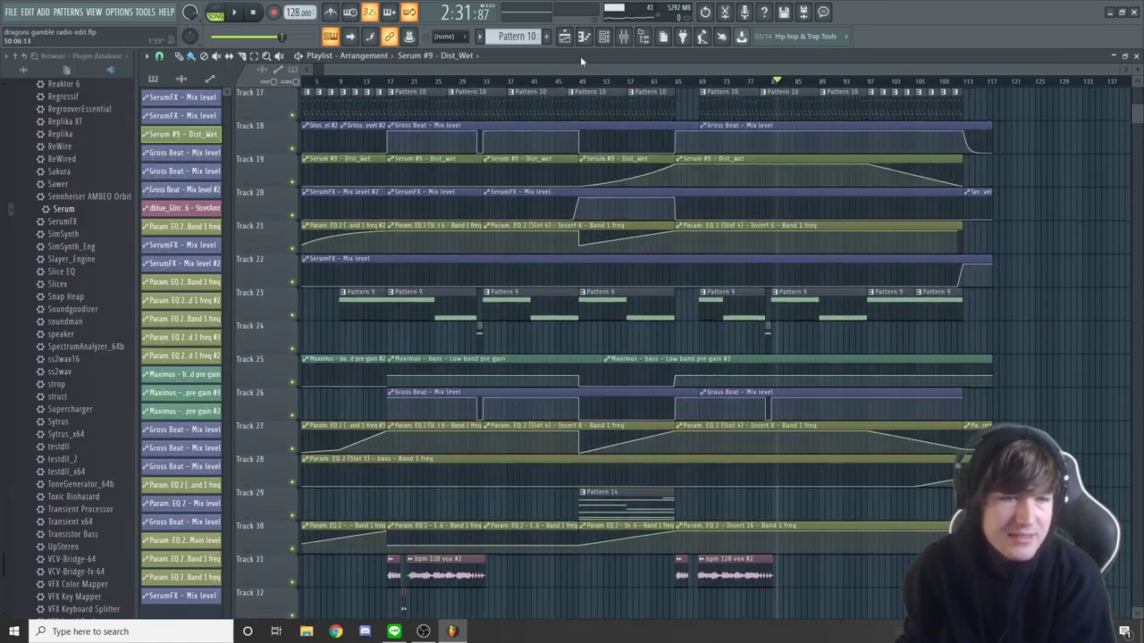
pyautogui.click(625, 37)
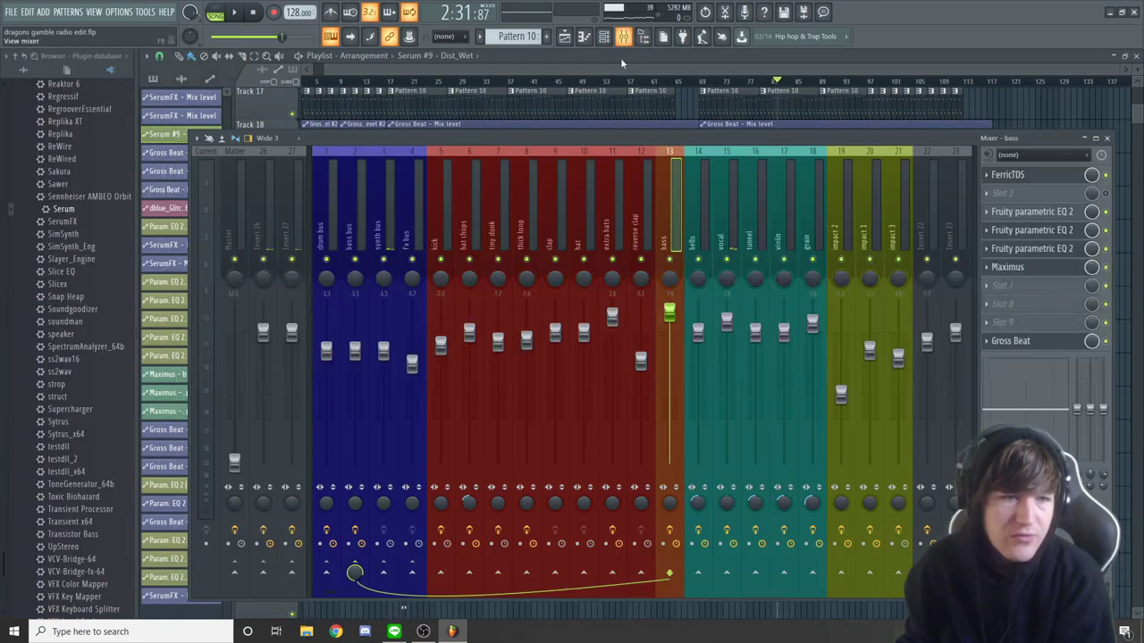
pyautogui.click(450, 199)
pyautogui.click(464, 202)
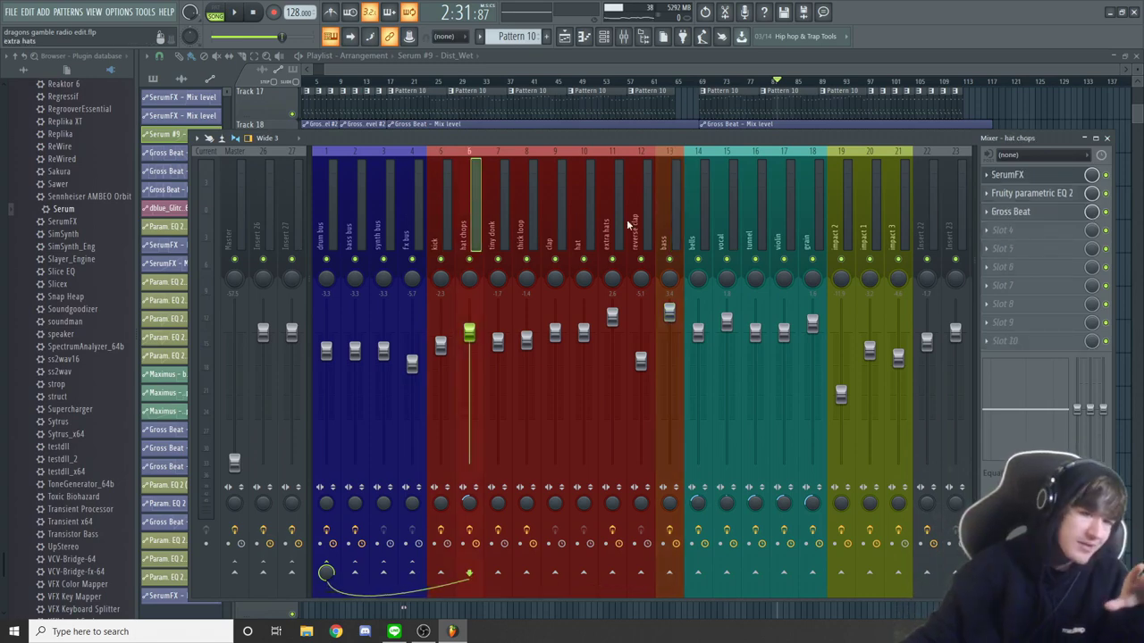
pyautogui.click(668, 220)
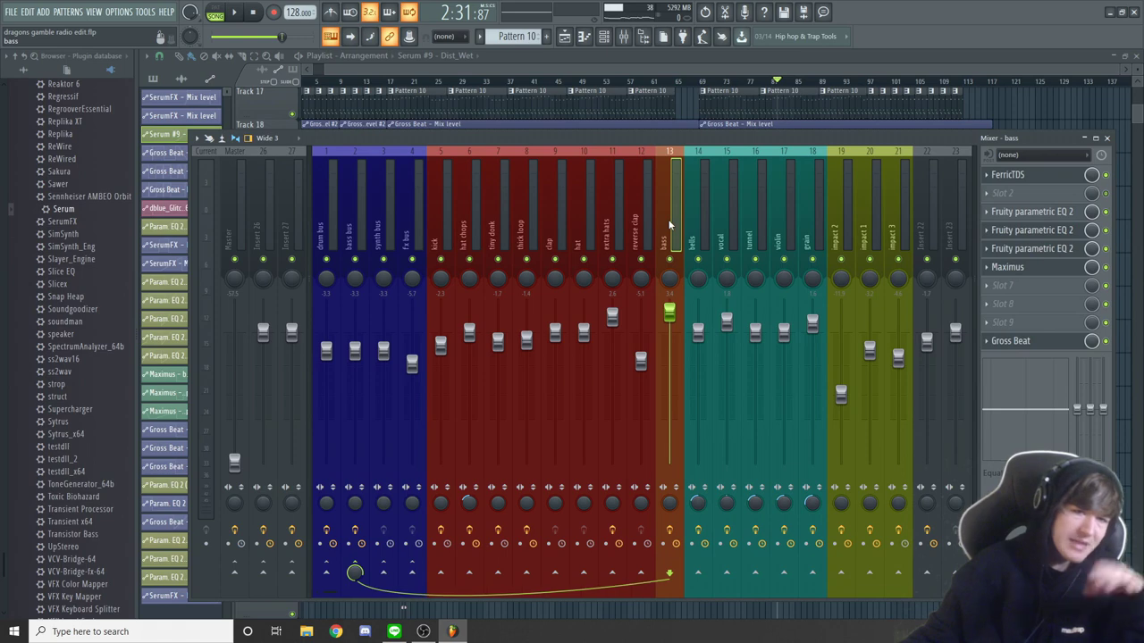
# Step: Inspect the violin channel and the impact channels in the mixer, including their routing
pyautogui.click(785, 213)
pyautogui.click(837, 222)
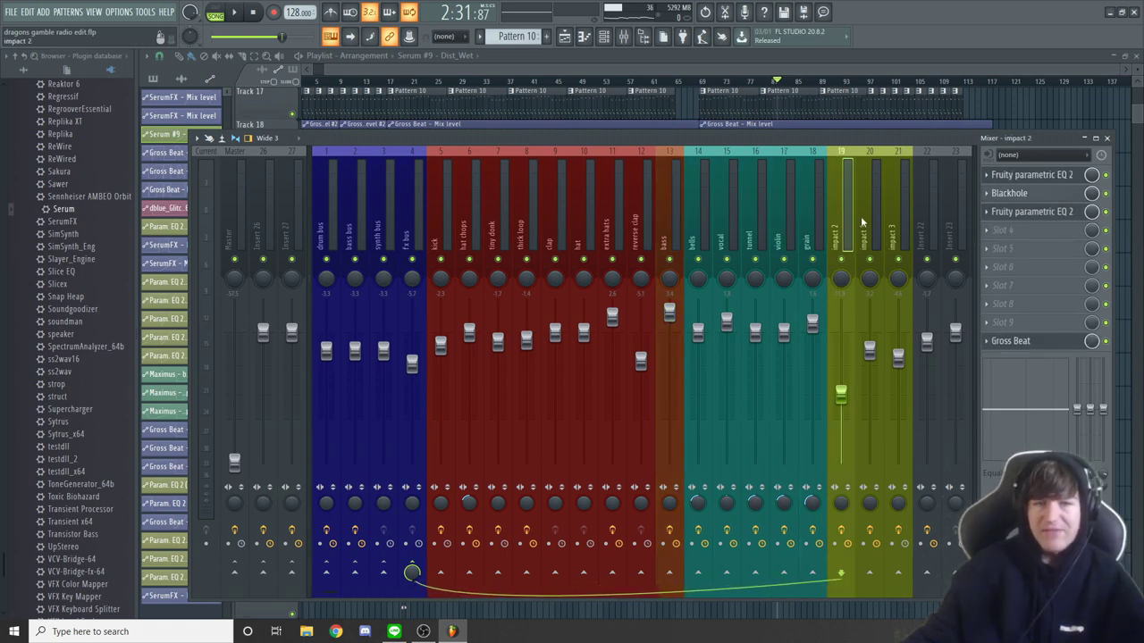
pyautogui.click(885, 219)
pyautogui.click(866, 221)
pyautogui.click(850, 225)
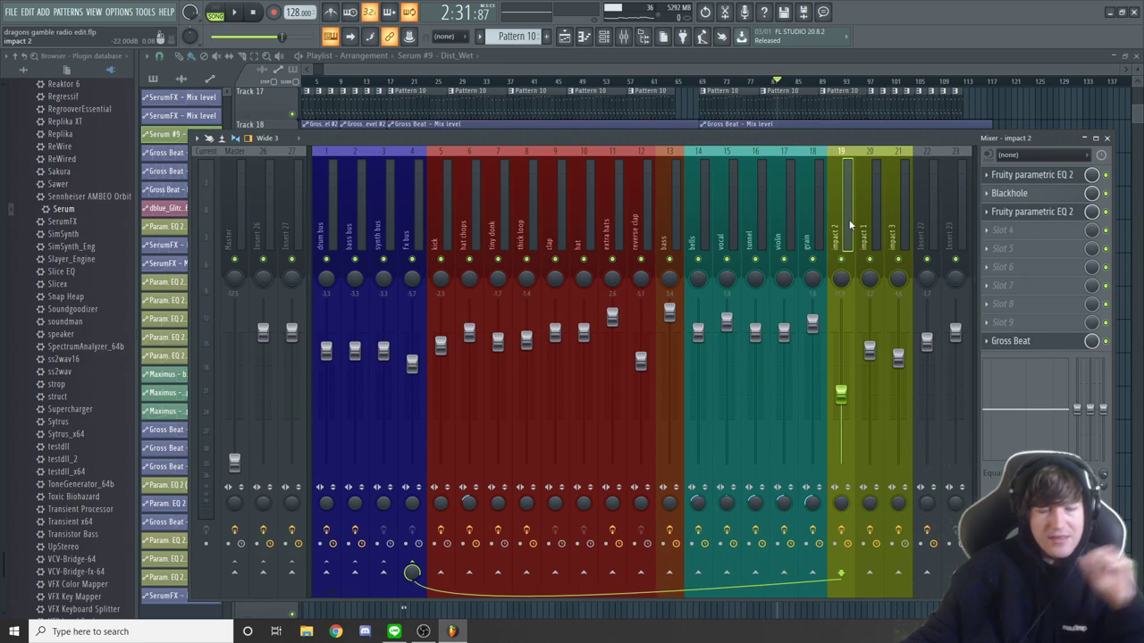
# Step: Inspect the drum, bass, synth and fx bus channels and their effect slots in the mixer
pyautogui.click(320, 235)
pyautogui.click(362, 246)
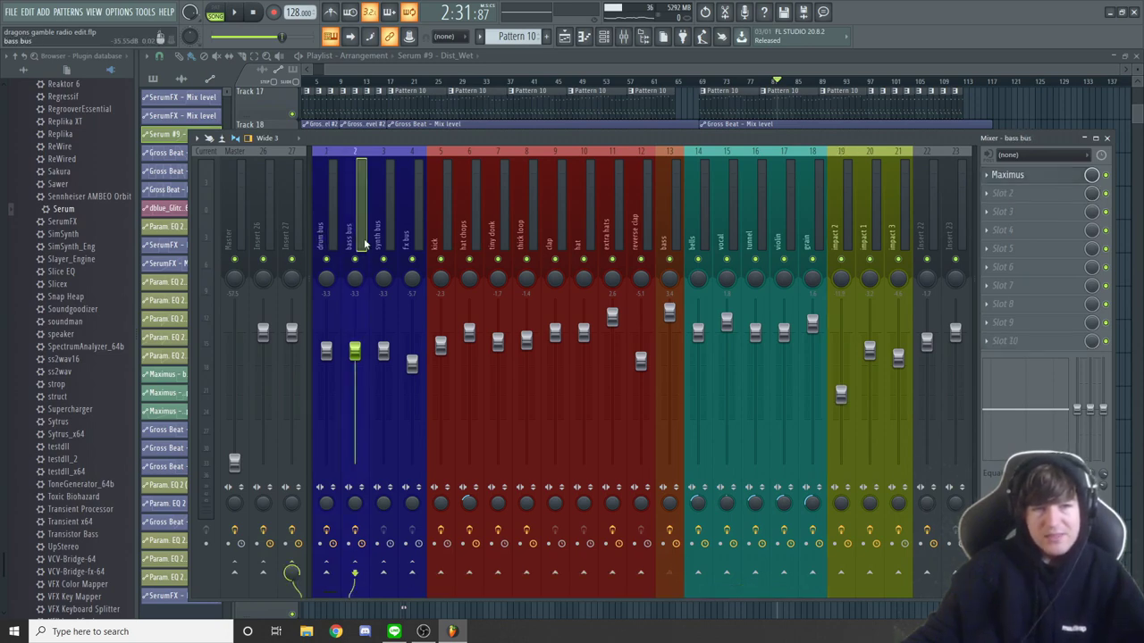
pyautogui.click(382, 268)
pyautogui.click(409, 230)
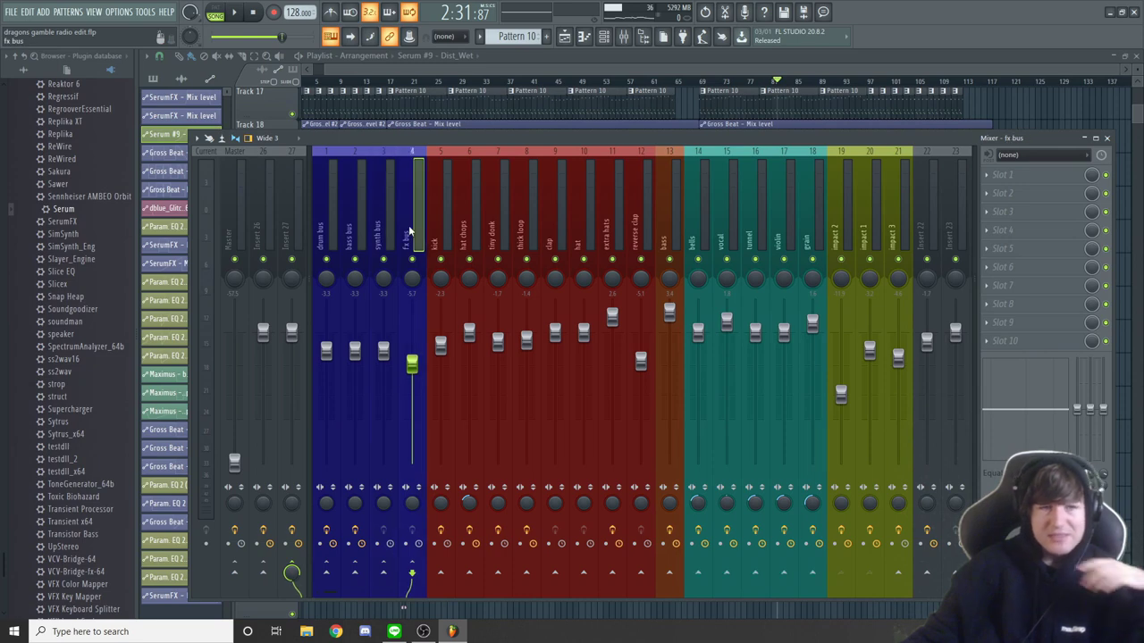
# Step: Compare the effect slots of the drum bus and synth bus with the bass and vocal channels in the mixer
pyautogui.click(322, 228)
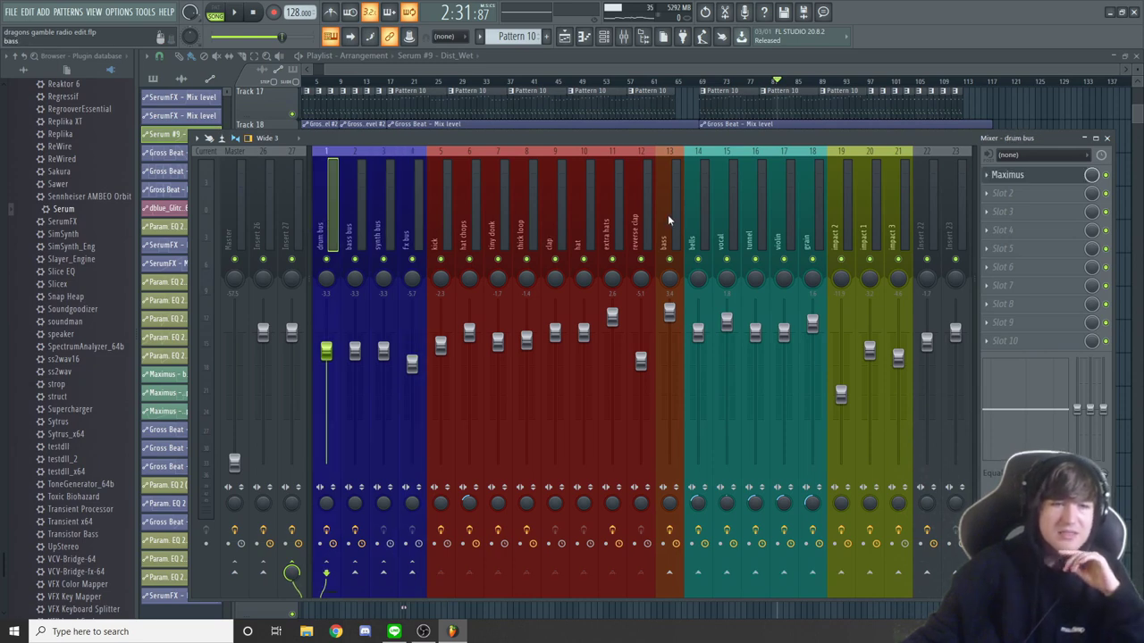
pyautogui.click(667, 219)
pyautogui.click(726, 224)
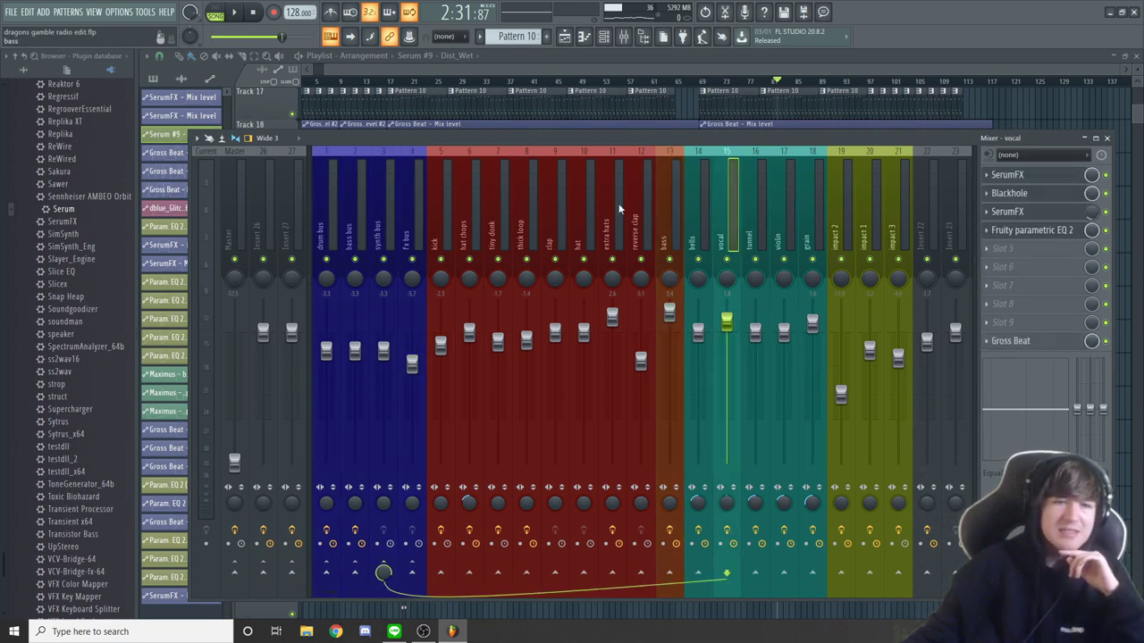
pyautogui.click(385, 228)
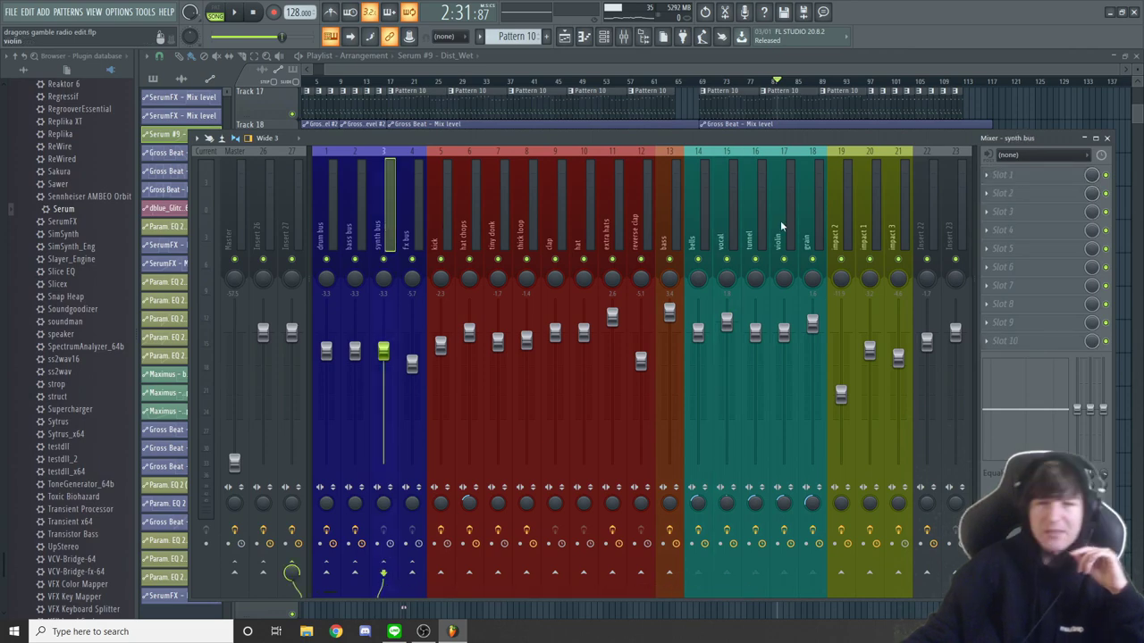
# Step: Step through the drum, bass, synth and fx bus channels and check each one's effect slots and routing
pyautogui.click(323, 228)
pyautogui.click(357, 229)
pyautogui.click(391, 228)
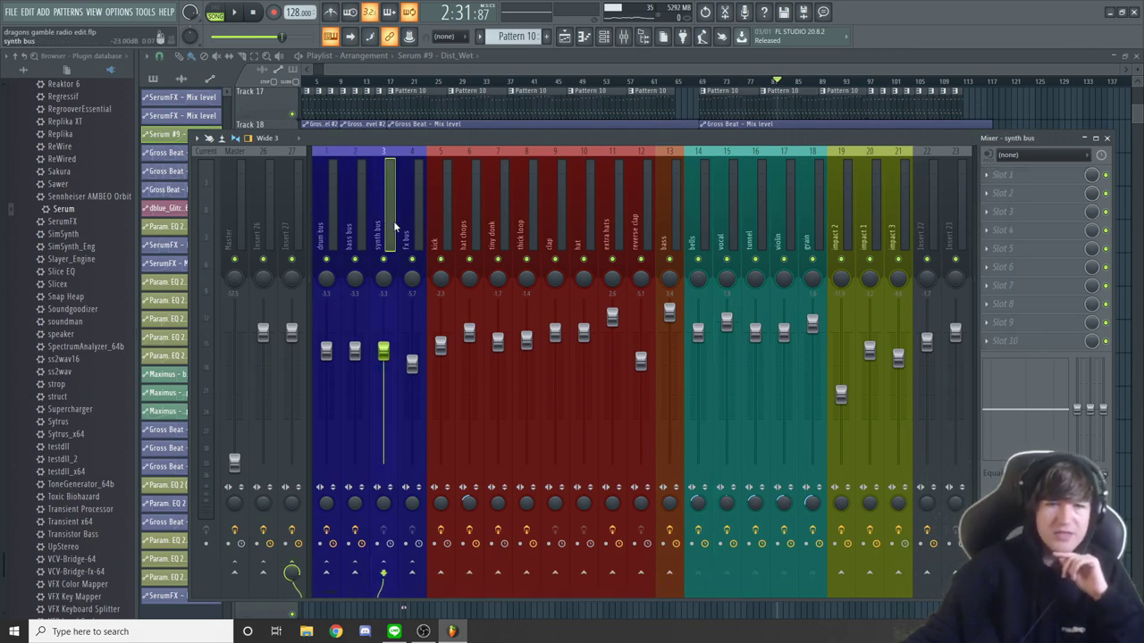
pyautogui.click(407, 229)
pyautogui.click(390, 229)
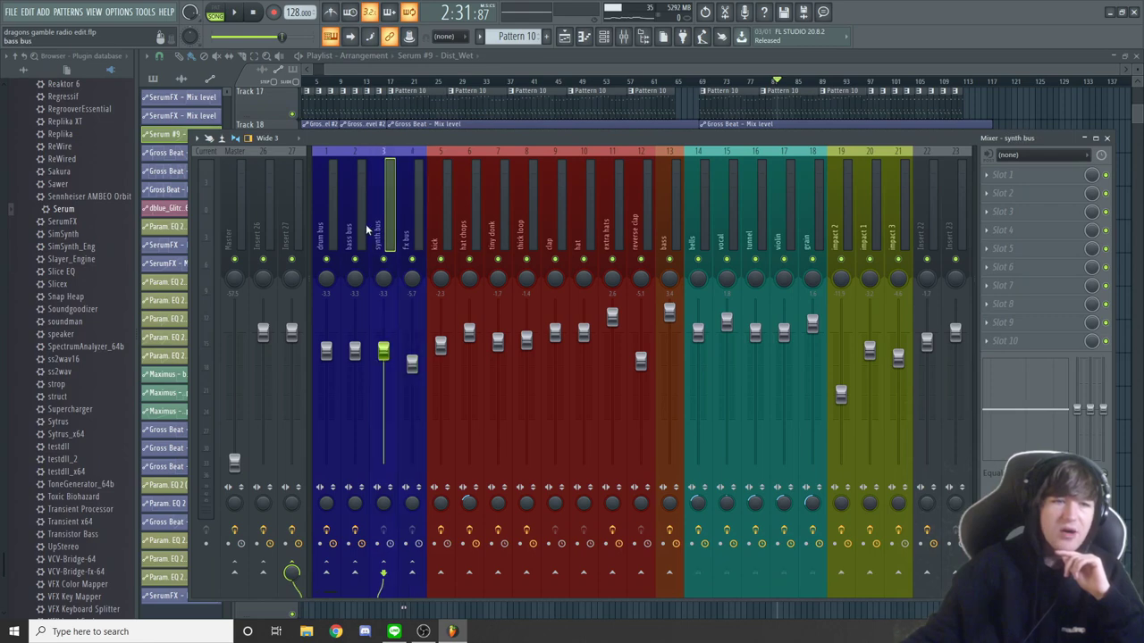
pyautogui.click(362, 230)
# Step: Open Maximus on the drum bus and examine its low, mid and high band compression curves
pyautogui.click(329, 230)
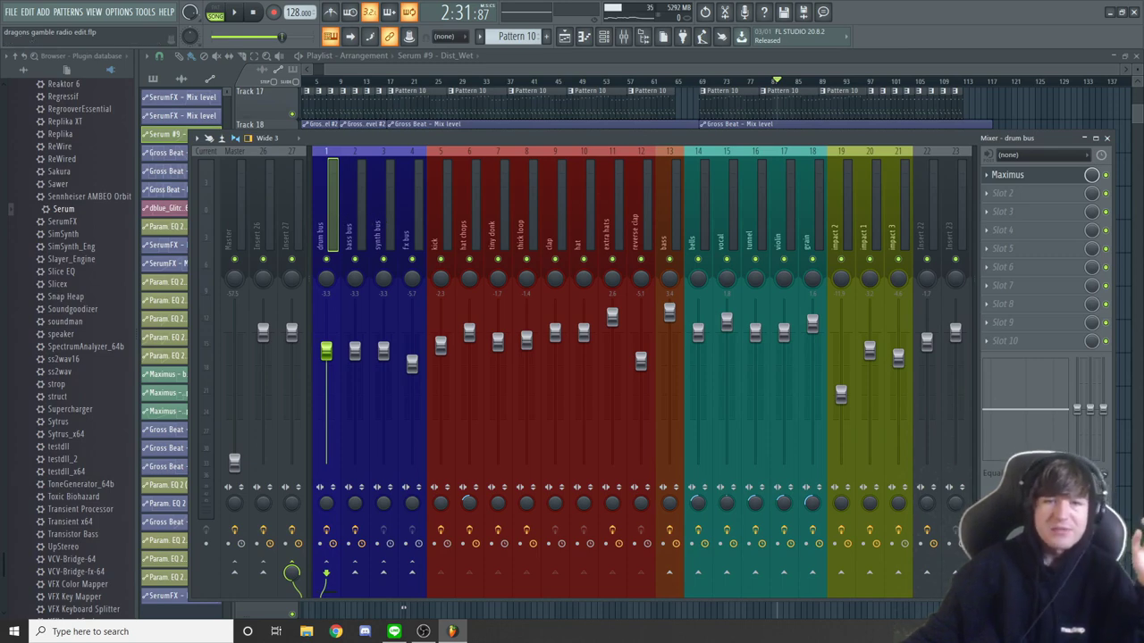
pyautogui.click(1024, 178)
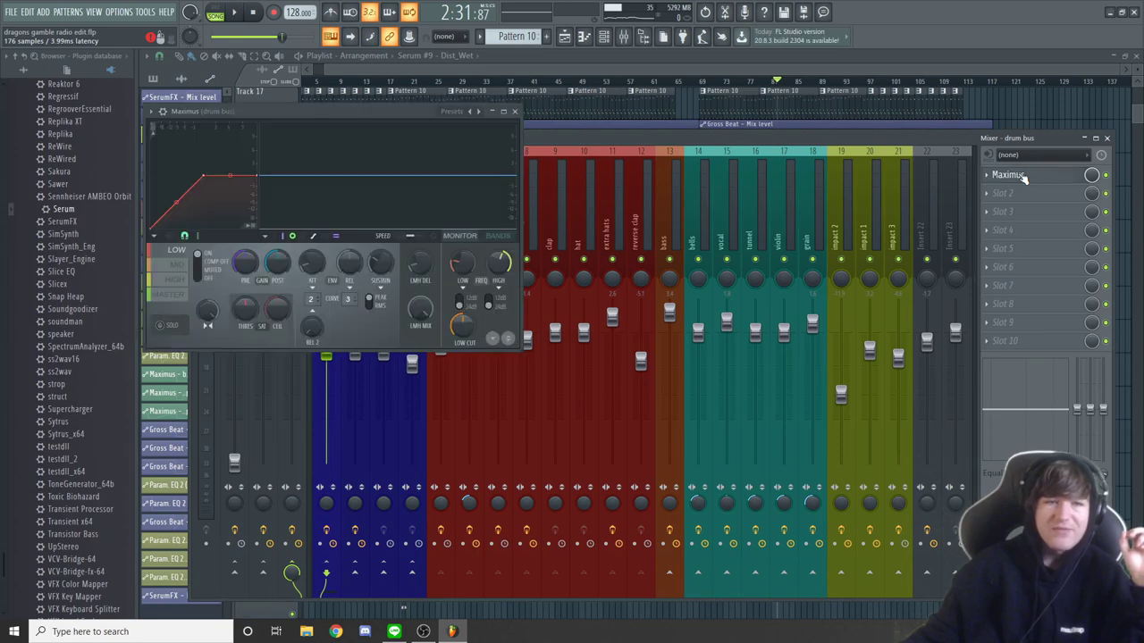
pyautogui.moveTo(321, 117); pyautogui.dragTo(538, 185)
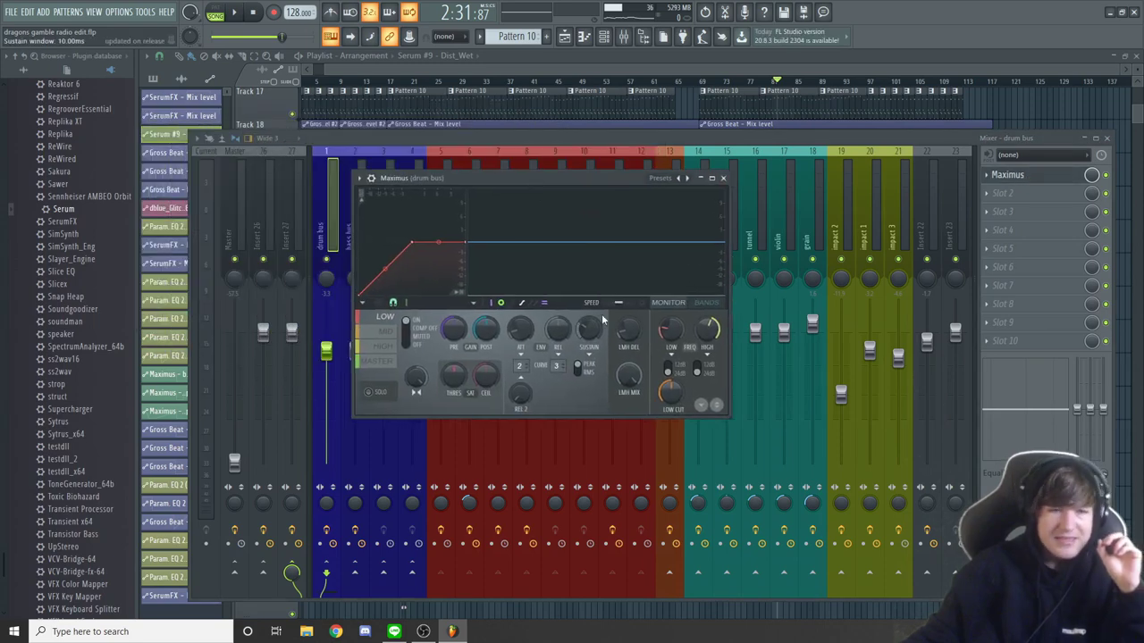
pyautogui.click(384, 345)
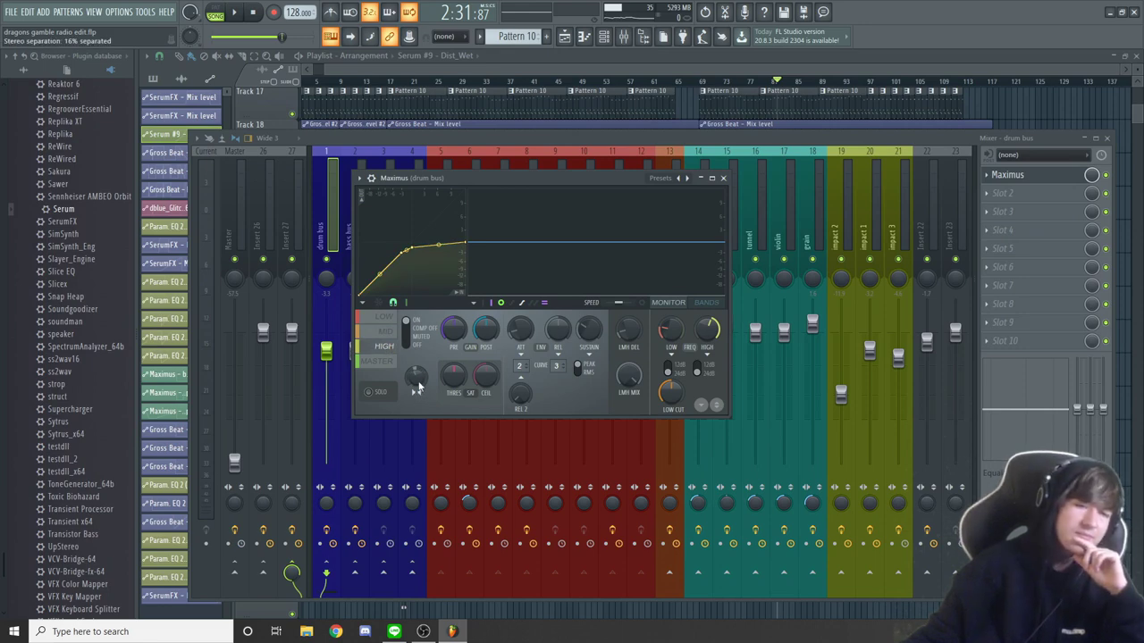
pyautogui.click(387, 333)
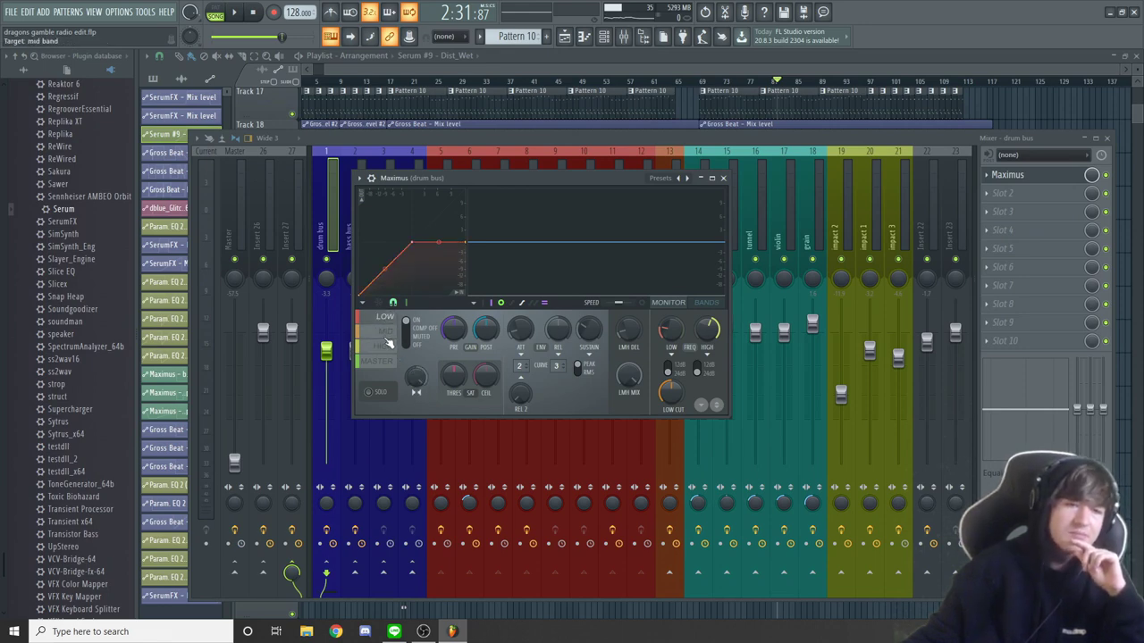
pyautogui.click(384, 345)
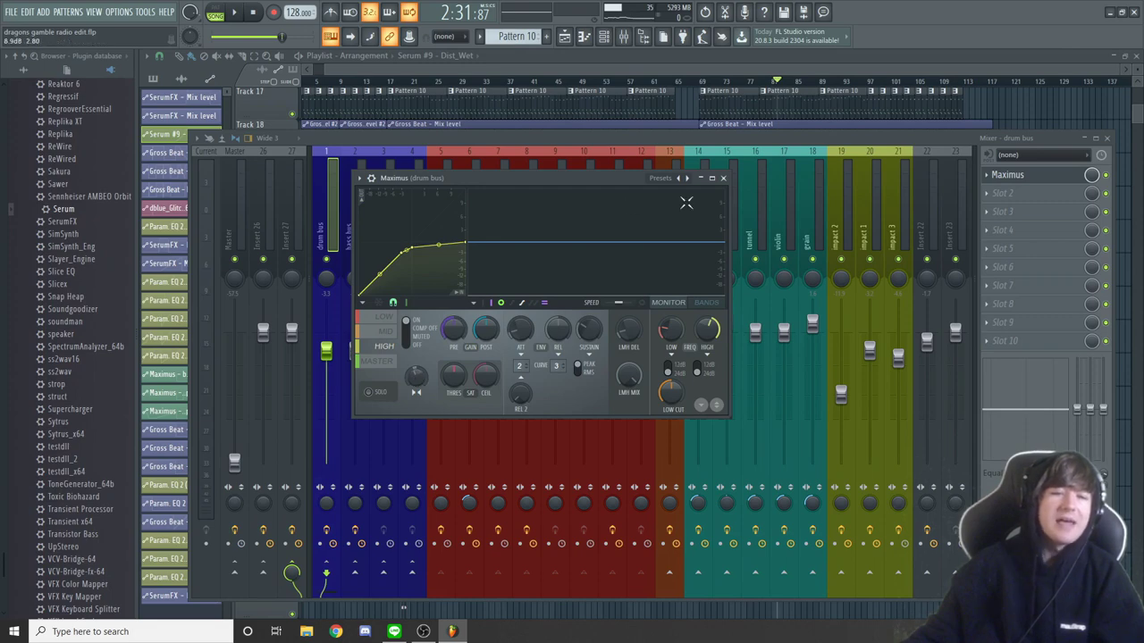
pyautogui.moveTo(601, 177); pyautogui.dragTo(539, 276)
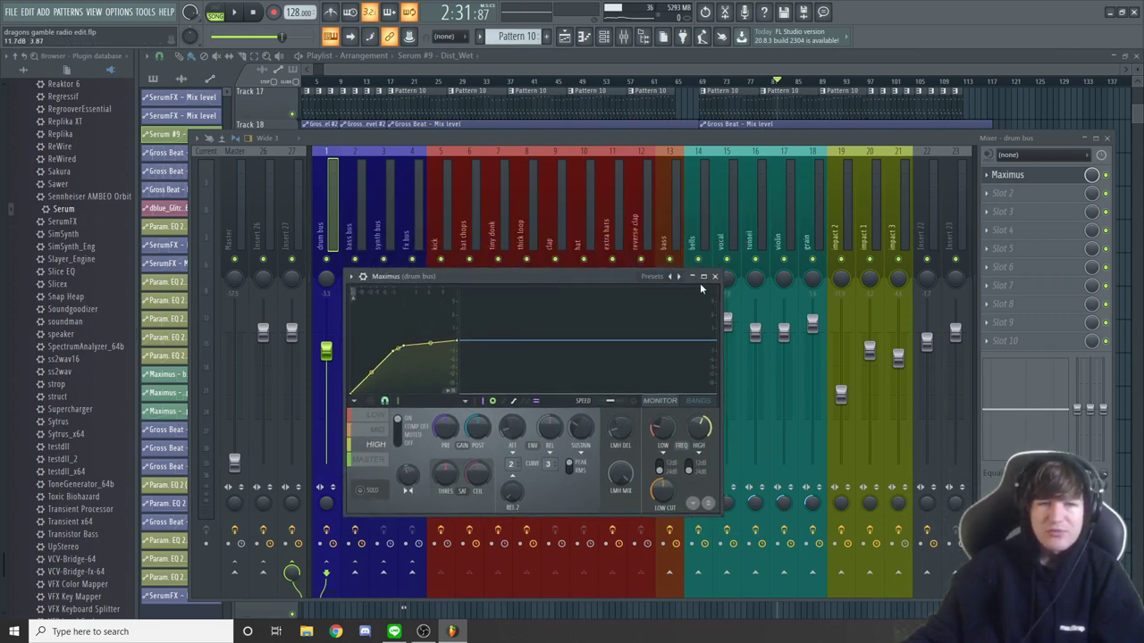
# Step: Compare the bass bus with the bass channel that feeds it, checking the effect slots and Maximus on both
pyautogui.click(355, 237)
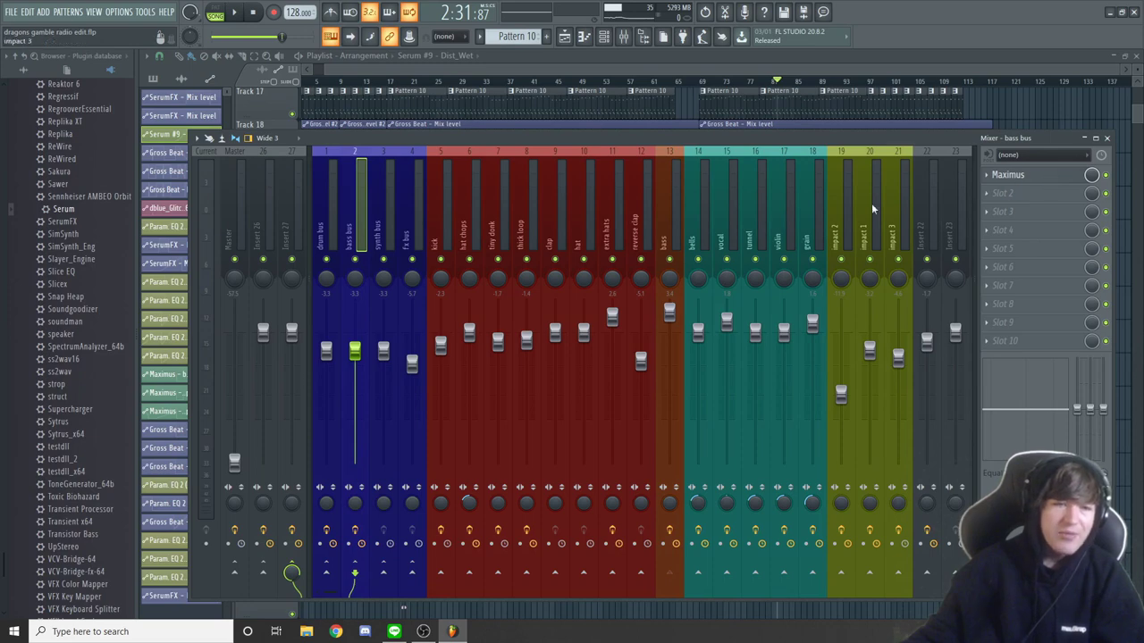
pyautogui.click(673, 225)
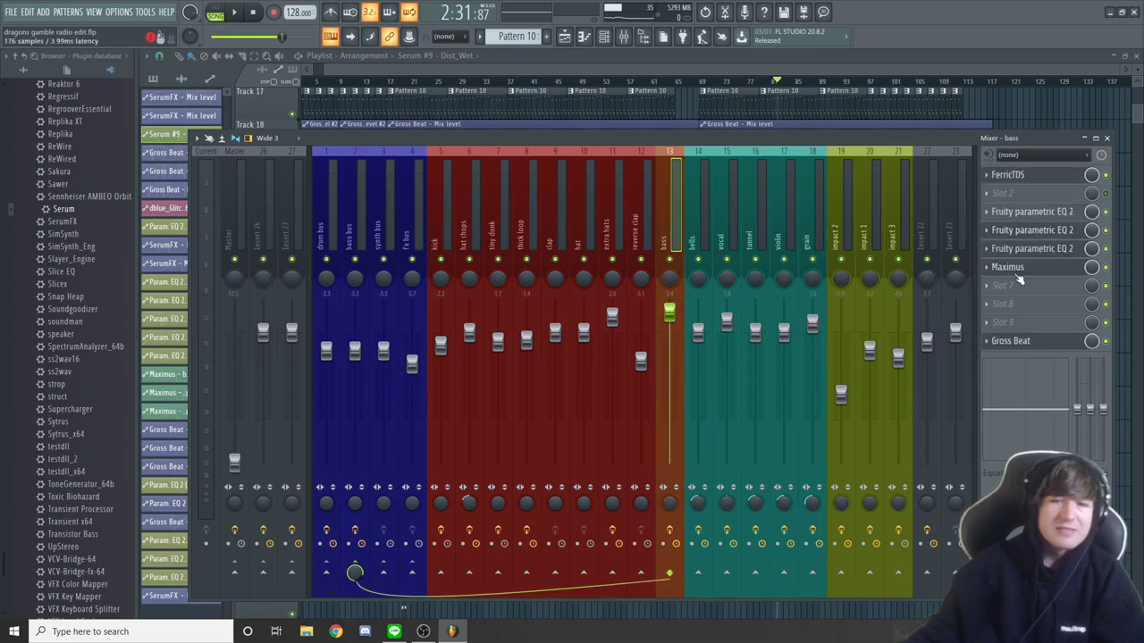
pyautogui.click(351, 286)
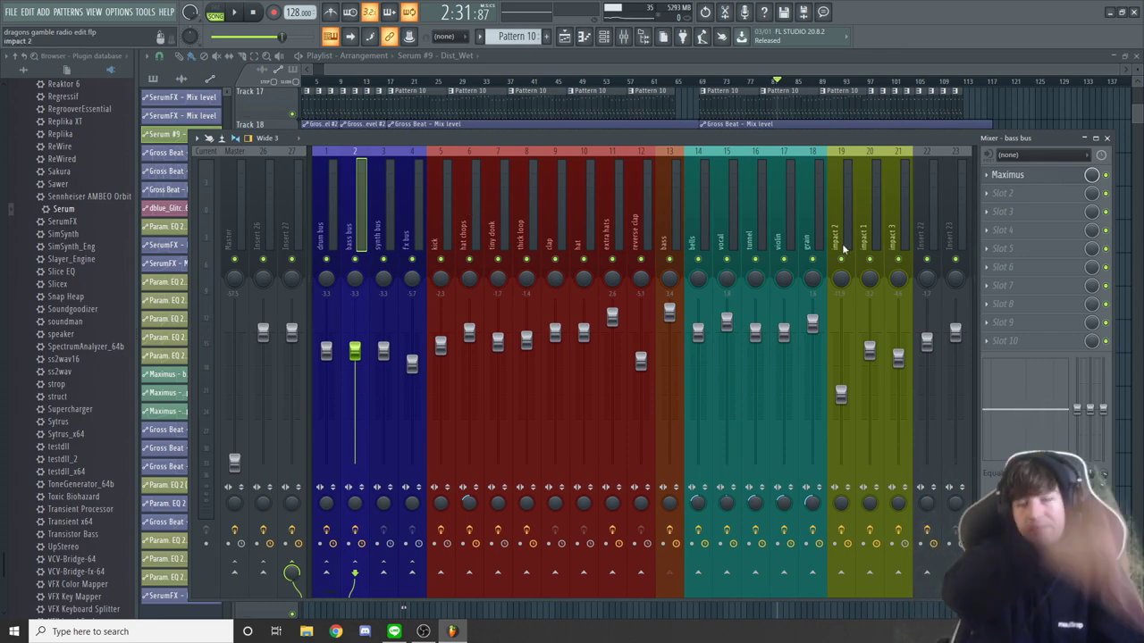
pyautogui.click(672, 222)
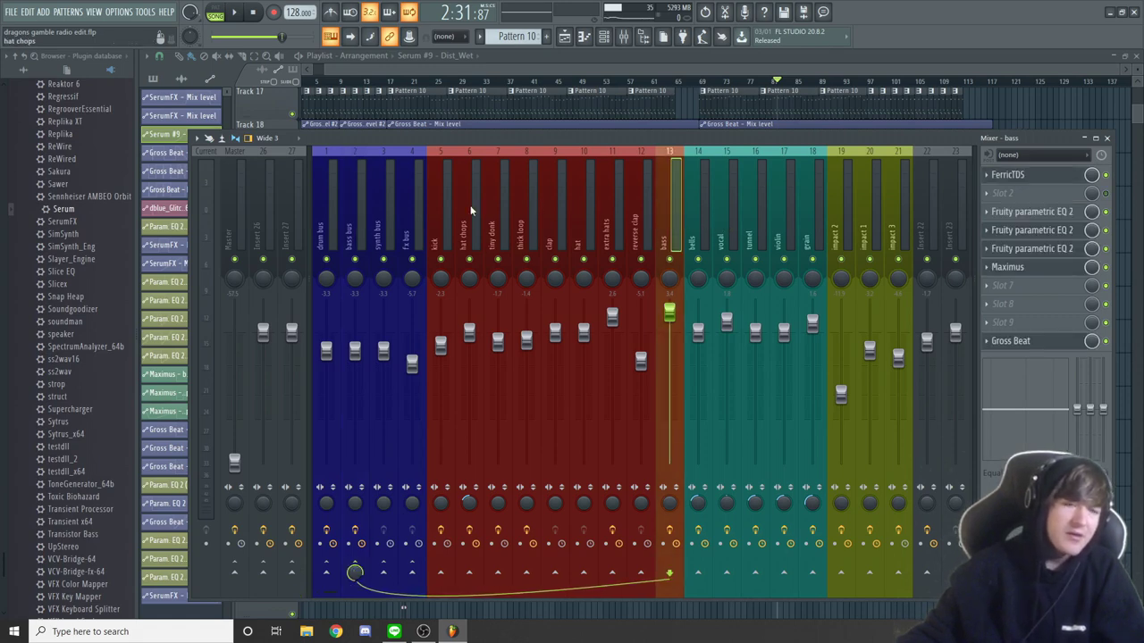
pyautogui.click(354, 208)
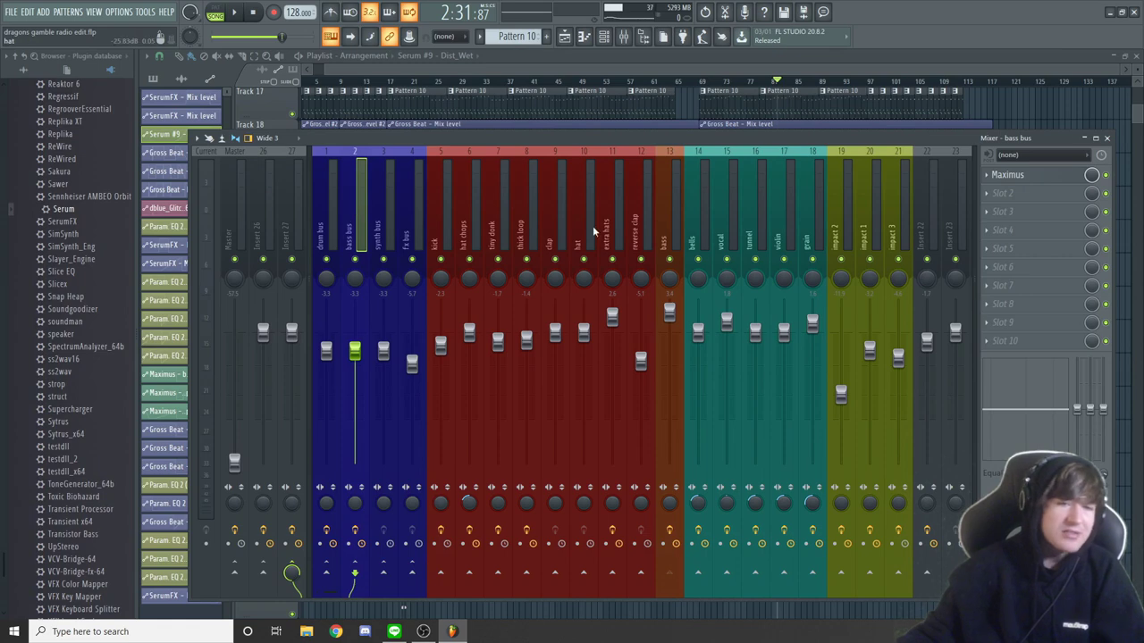
pyautogui.click(664, 214)
# Step: Open Maximus on the bass bus, examine its mid band curve and close the plugin
pyautogui.click(360, 228)
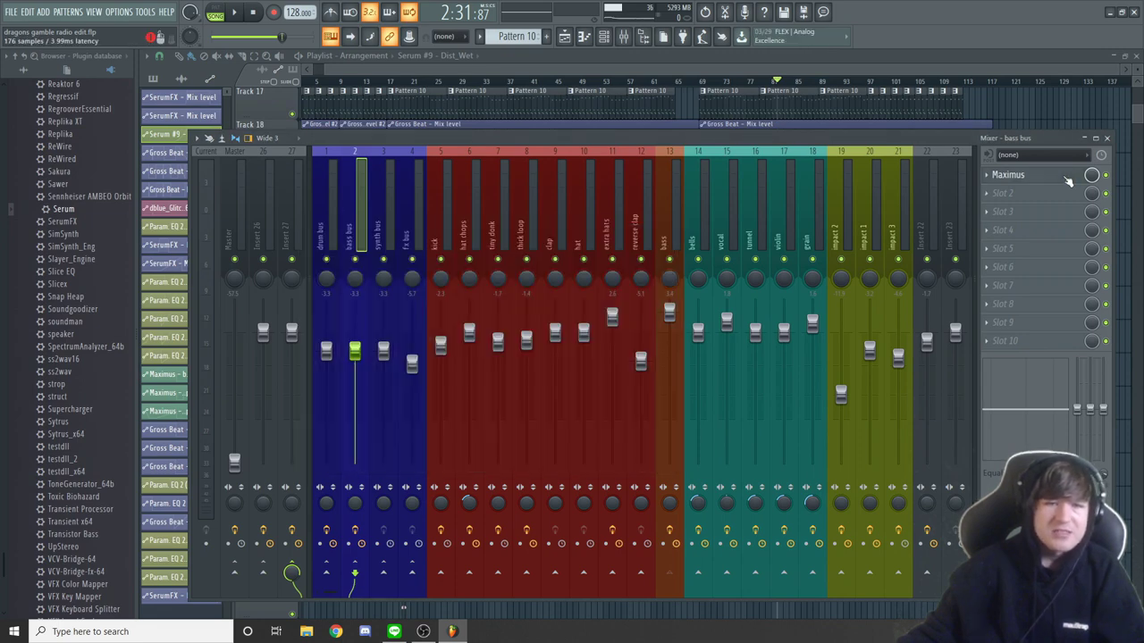
pyautogui.click(1007, 174)
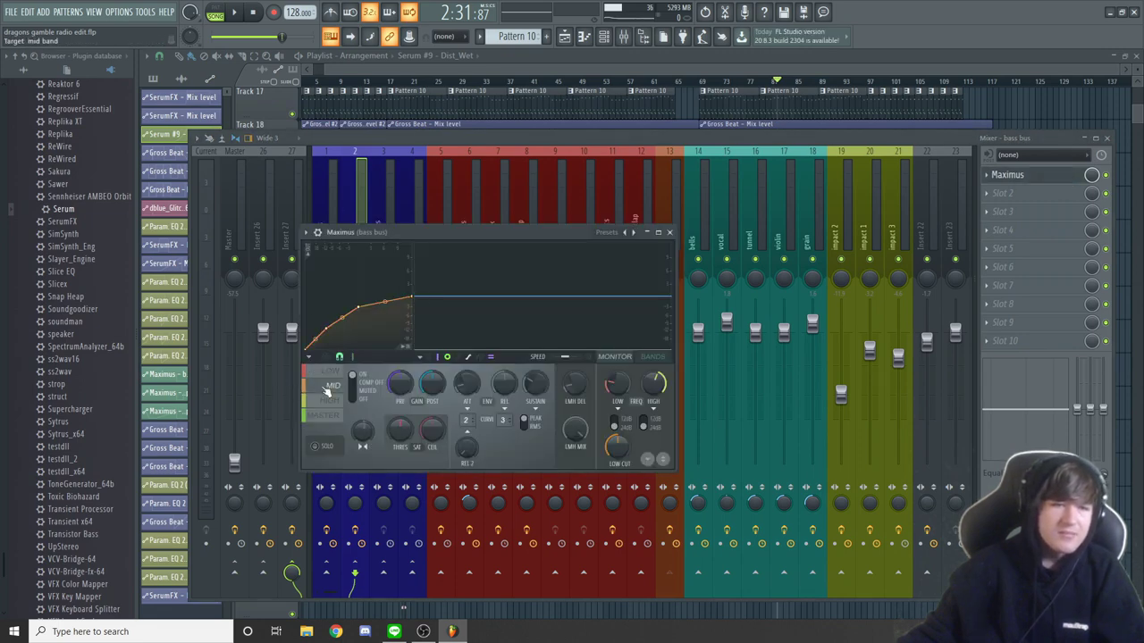
pyautogui.click(669, 231)
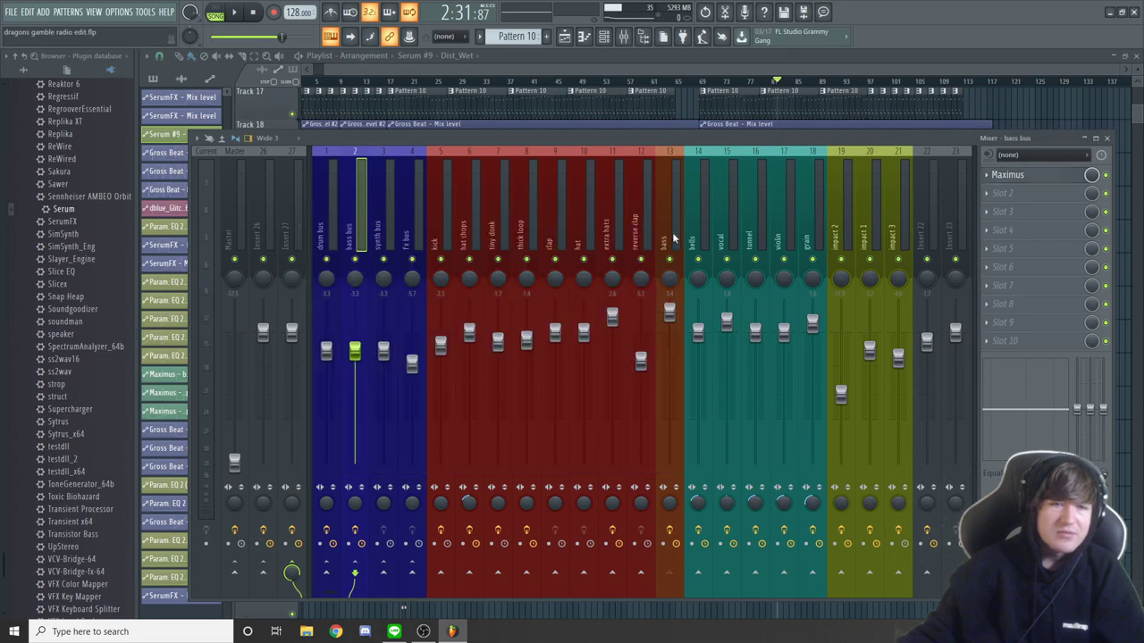
# Step: Inspect the synth and fx buses and Insert 27, and recheck which bus channels feed Insert 27
pyautogui.click(382, 218)
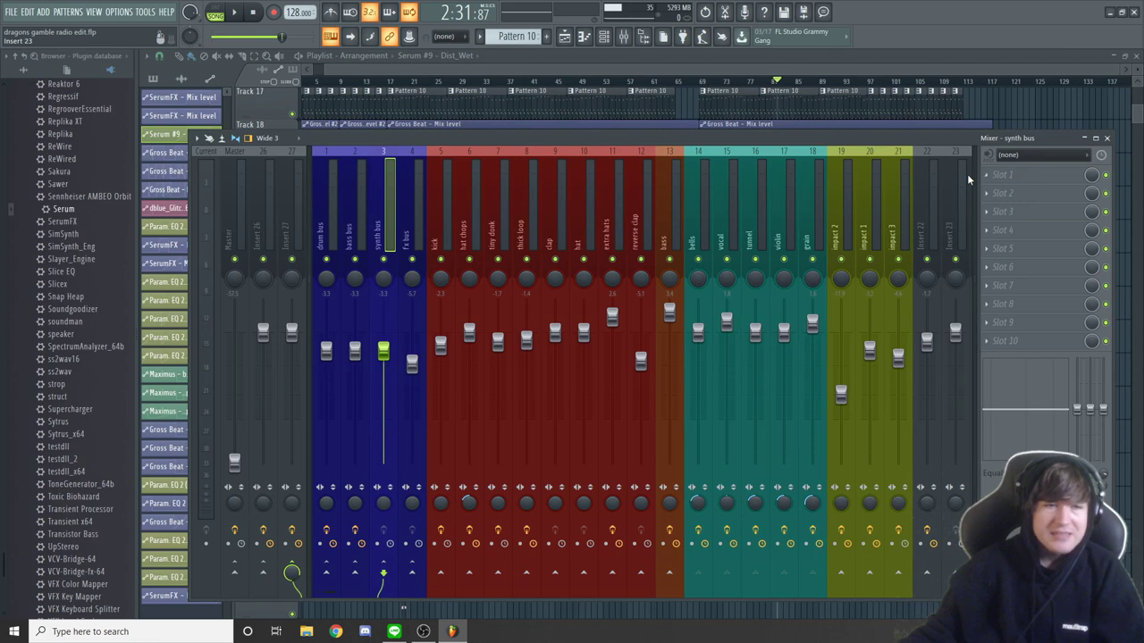
pyautogui.click(405, 222)
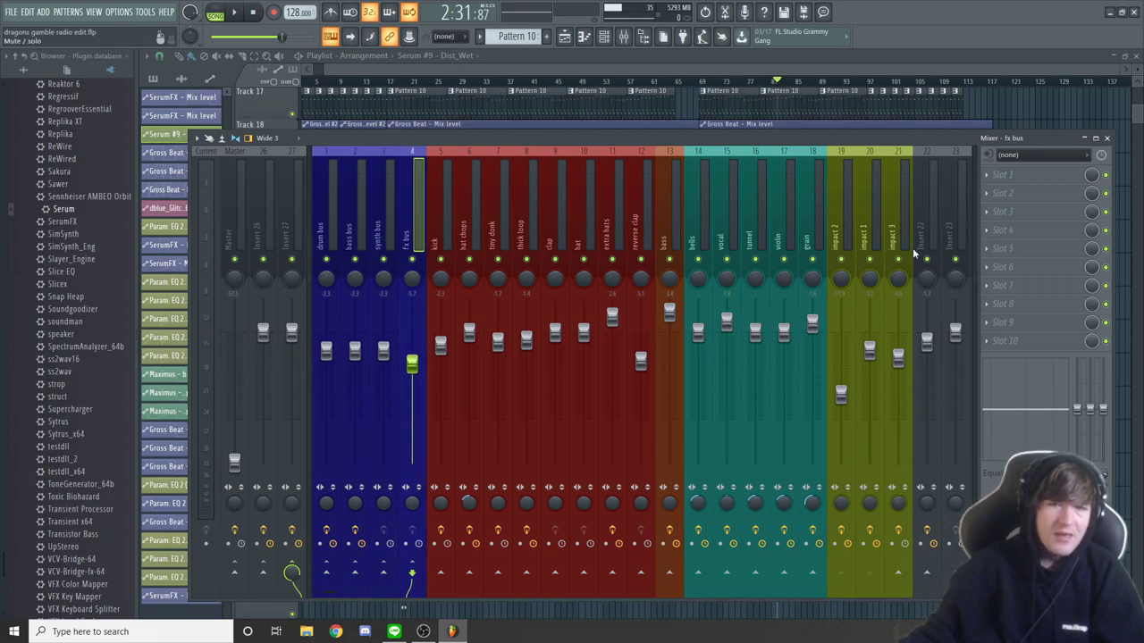
pyautogui.click(290, 221)
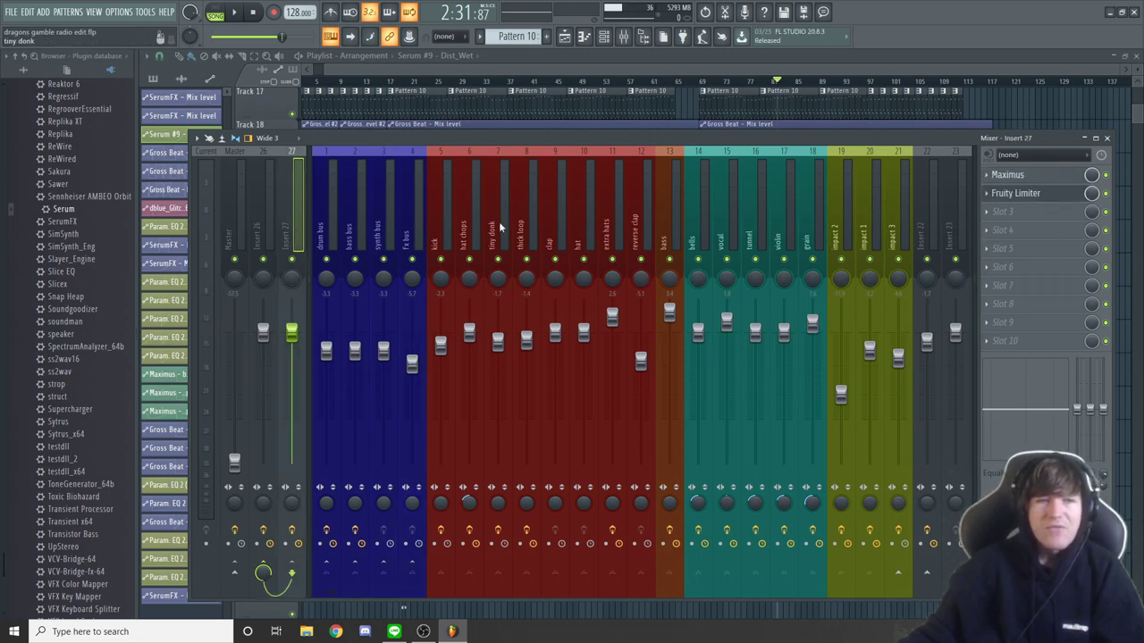
pyautogui.click(323, 223)
pyautogui.click(350, 224)
pyautogui.click(404, 224)
pyautogui.click(381, 228)
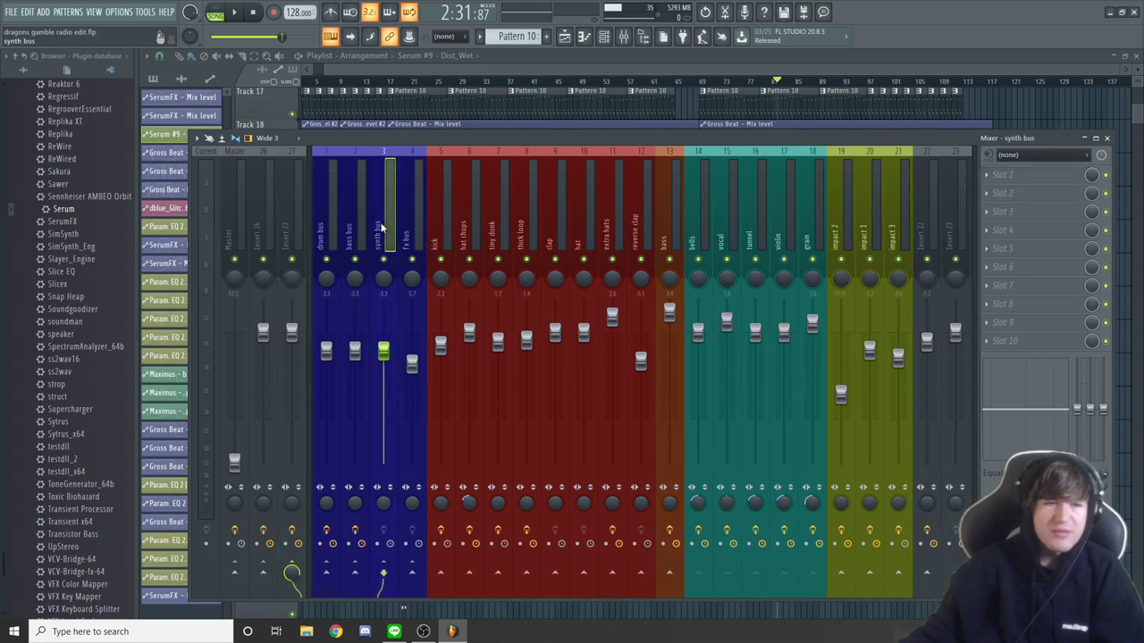
pyautogui.click(326, 231)
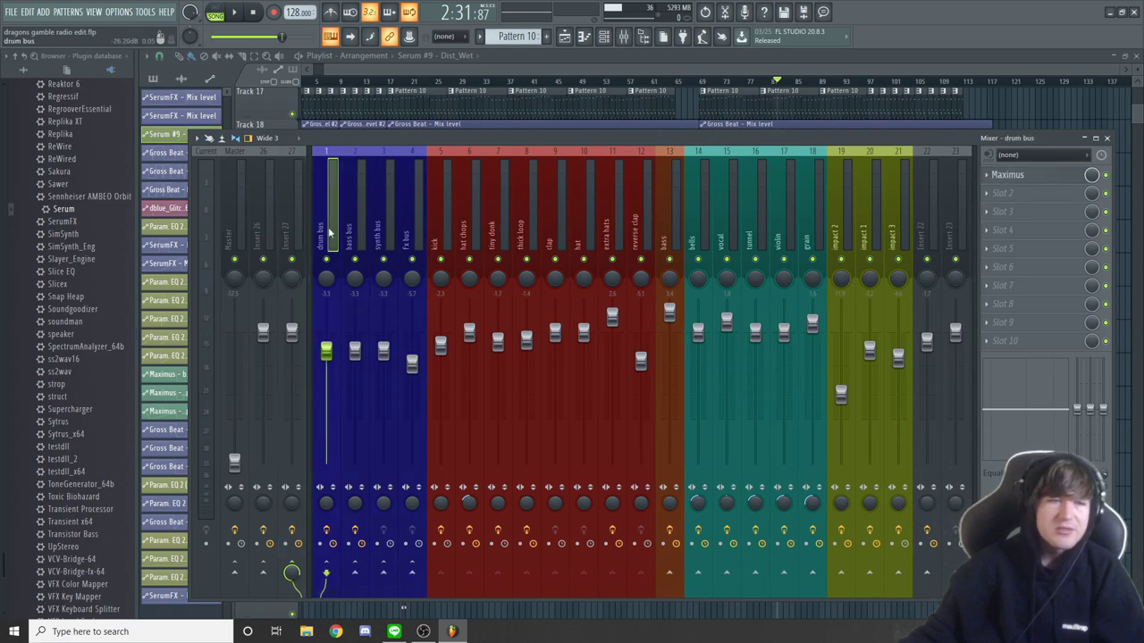
# Step: Inspect the Master, Insert 26 and Insert 27 channels, checking their effects and how they route to the master
pyautogui.click(224, 212)
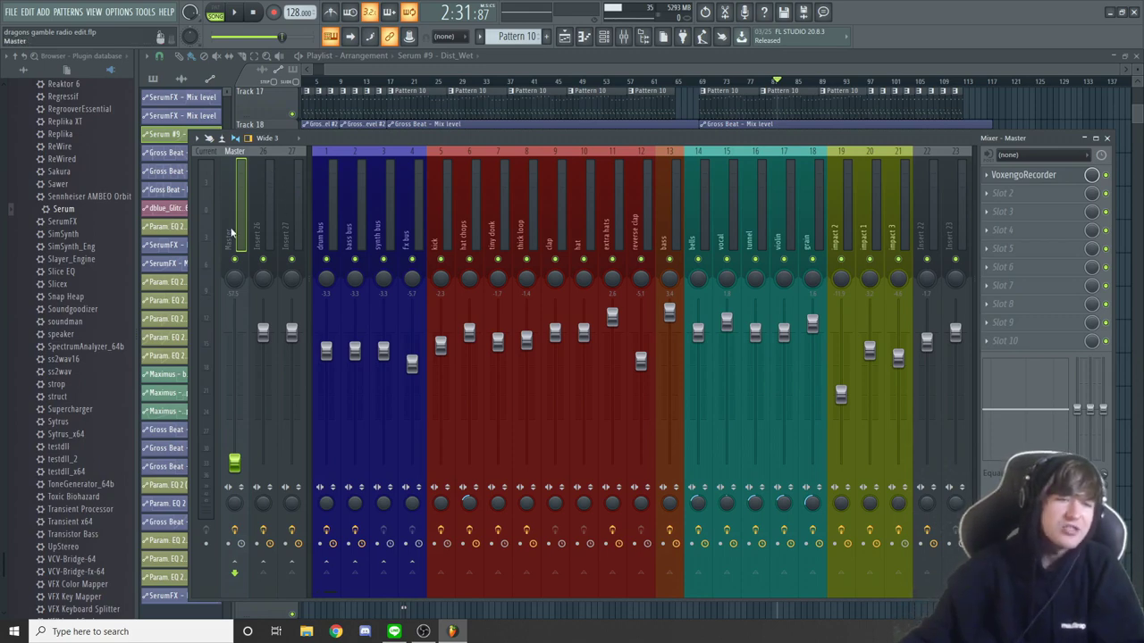
pyautogui.click(285, 226)
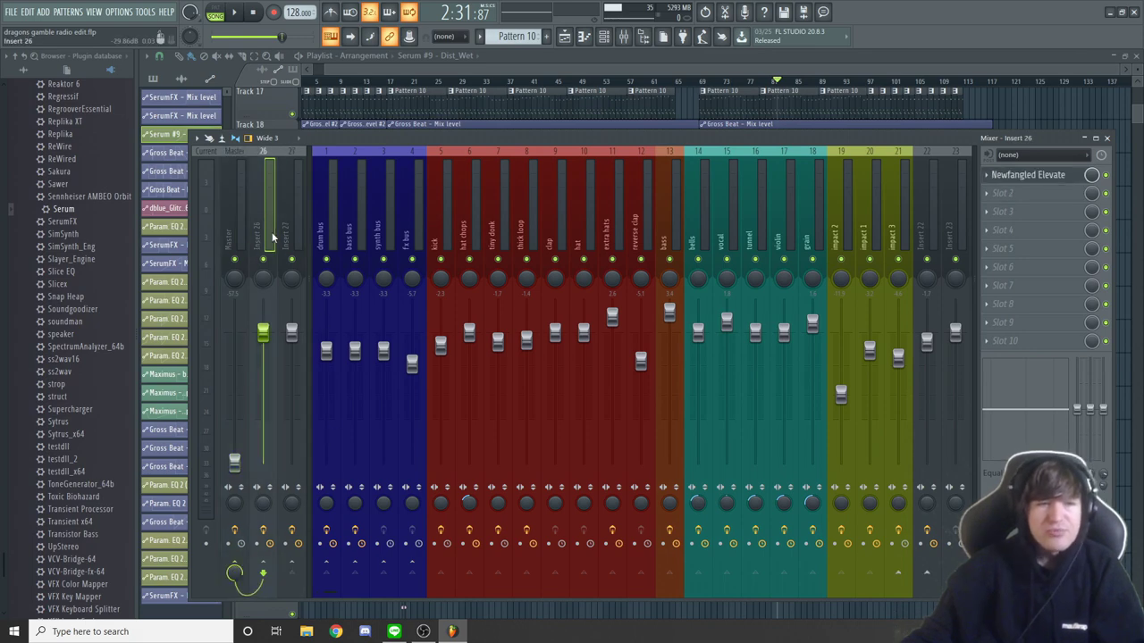
pyautogui.click(268, 223)
pyautogui.click(284, 221)
pyautogui.click(268, 223)
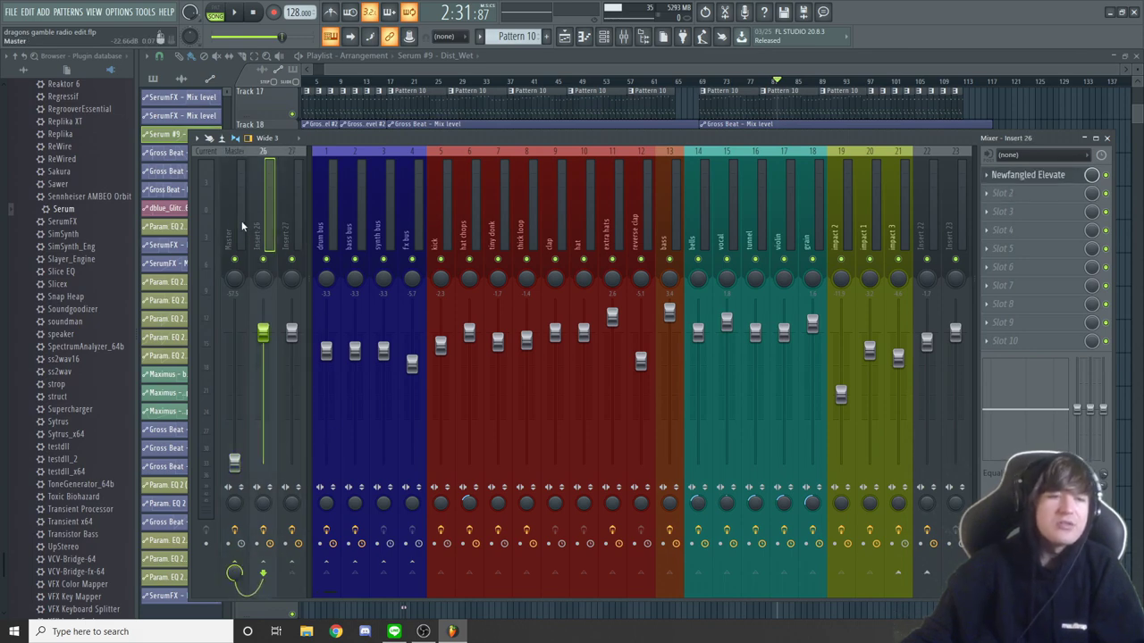
pyautogui.click(229, 216)
# Step: Open Maximus on Insert 27 and compare its low, mid and high band compression curves
pyautogui.click(284, 222)
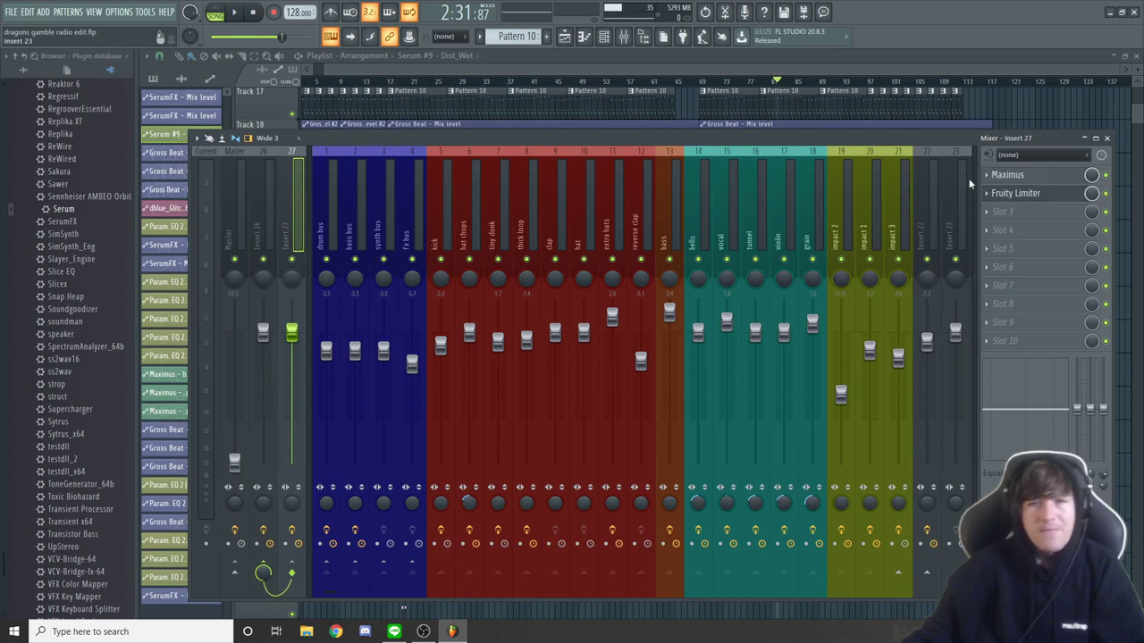
pyautogui.click(1008, 175)
pyautogui.moveTo(435, 178); pyautogui.dragTo(472, 179)
pyautogui.click(279, 334)
pyautogui.click(280, 350)
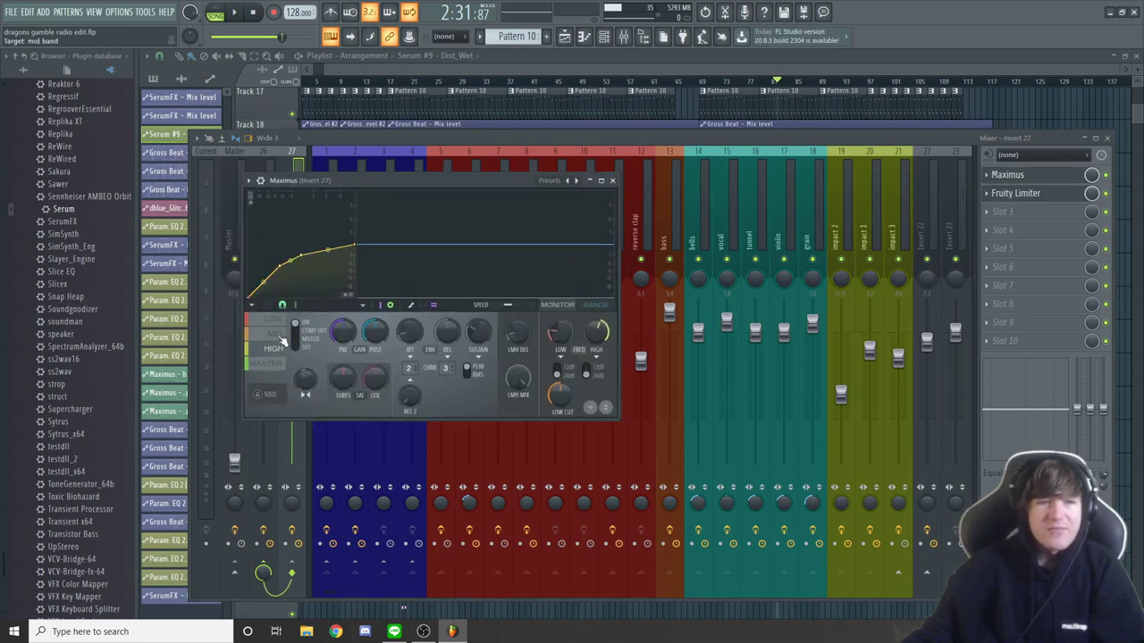
pyautogui.click(277, 319)
pyautogui.click(279, 349)
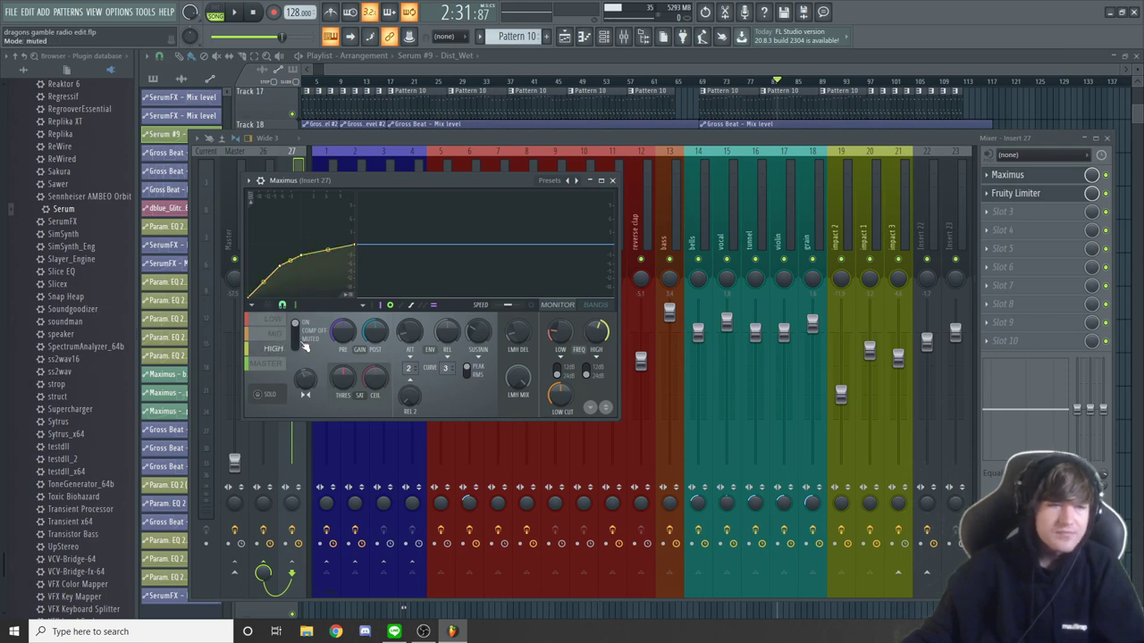
pyautogui.click(276, 322)
# Step: Play the song and watch Insert 27's Maximus respond on the low, mid and high bands
pyautogui.press('space')
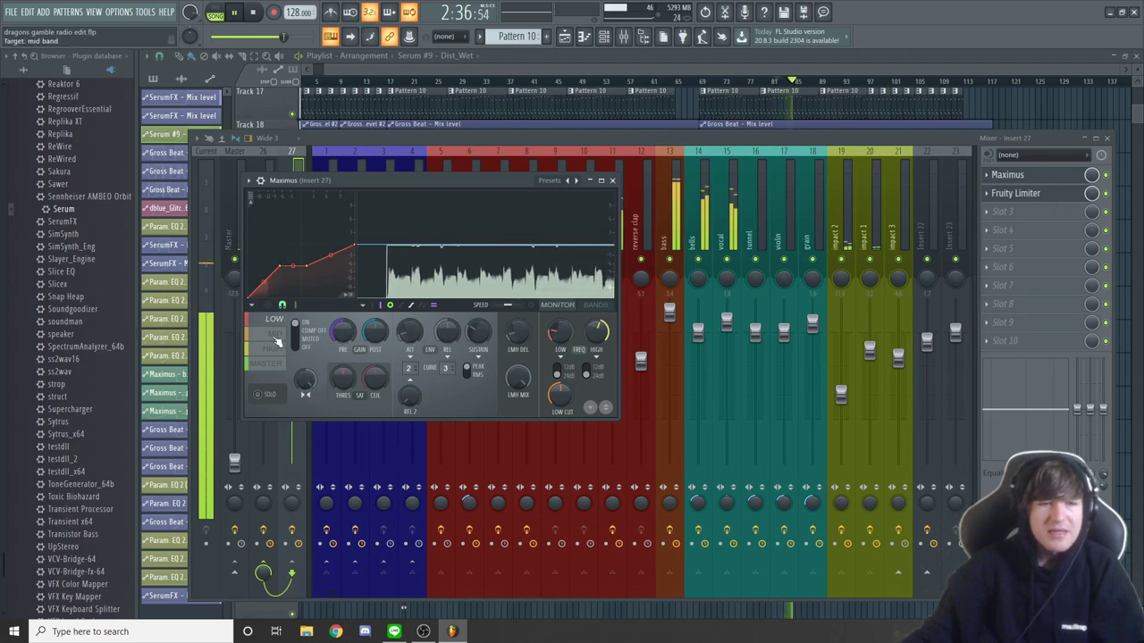
pyautogui.click(279, 335)
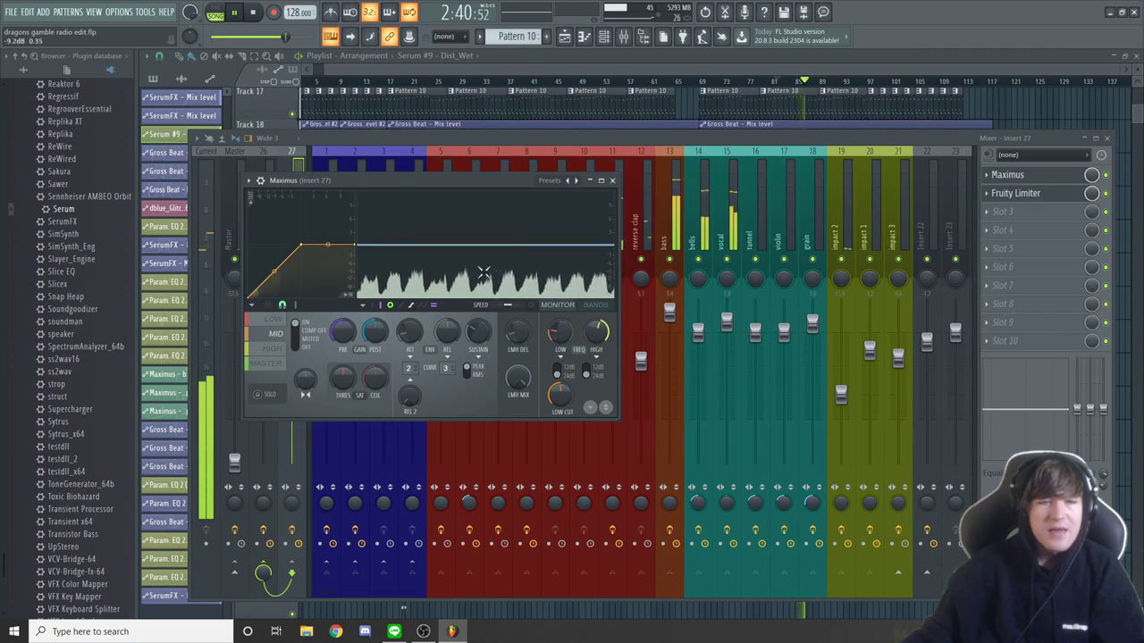
pyautogui.click(274, 348)
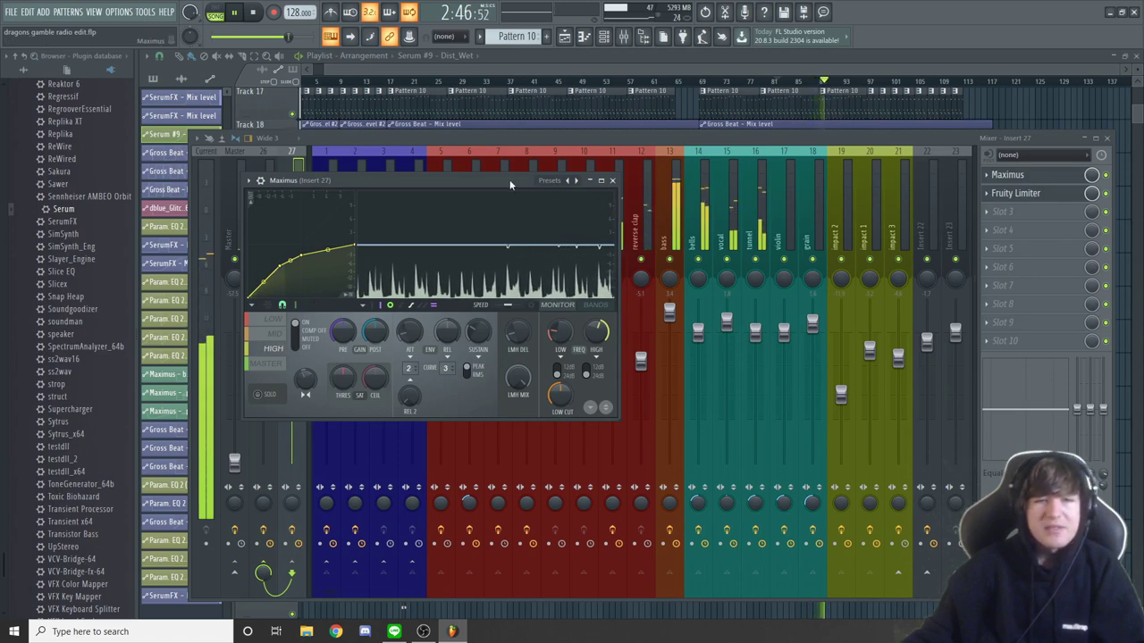
pyautogui.moveTo(497, 183)
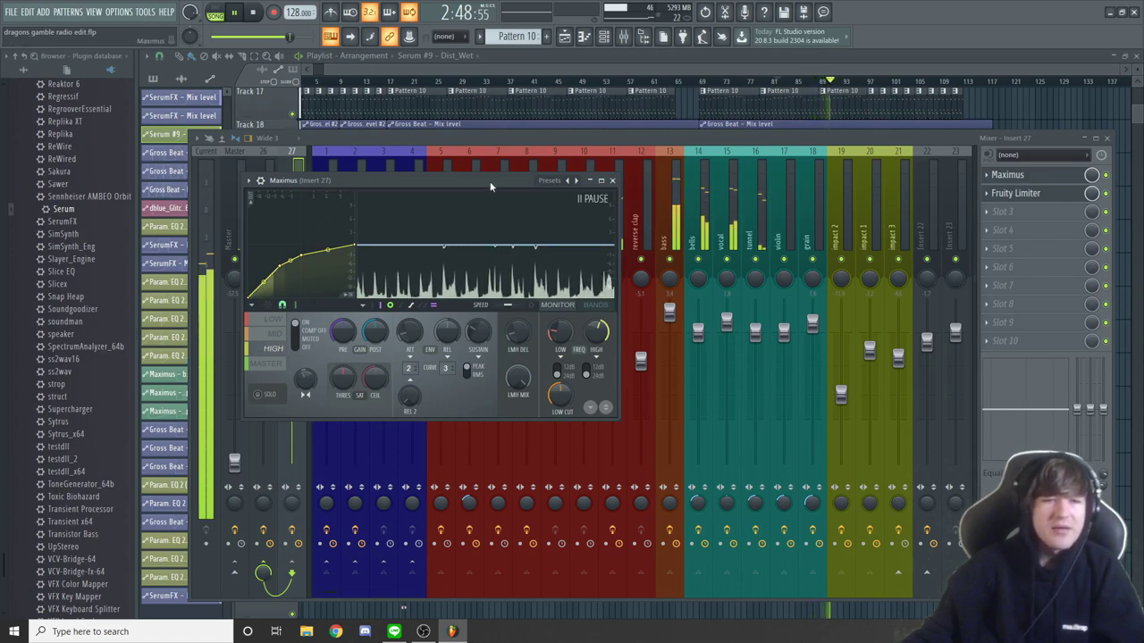
# Step: Stop playback, recheck the mid and low bands of Insert 27's Maximus, then play the song again and close the plugin
pyautogui.press('space')
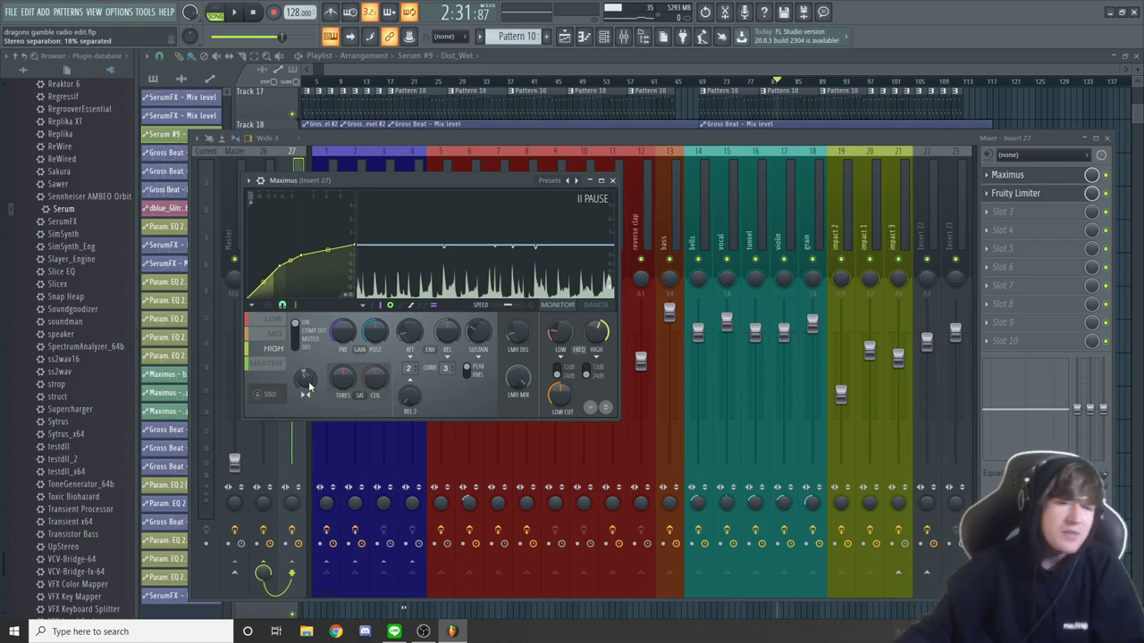
pyautogui.click(305, 337)
pyautogui.click(275, 319)
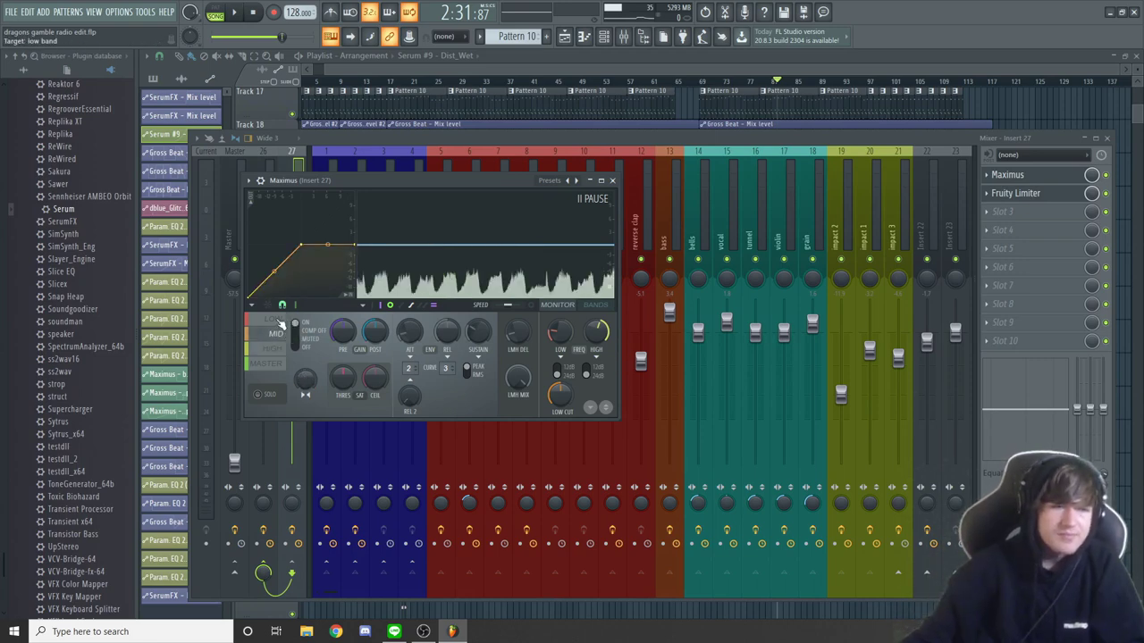
pyautogui.moveTo(505, 183); pyautogui.dragTo(659, 192)
pyautogui.press('space')
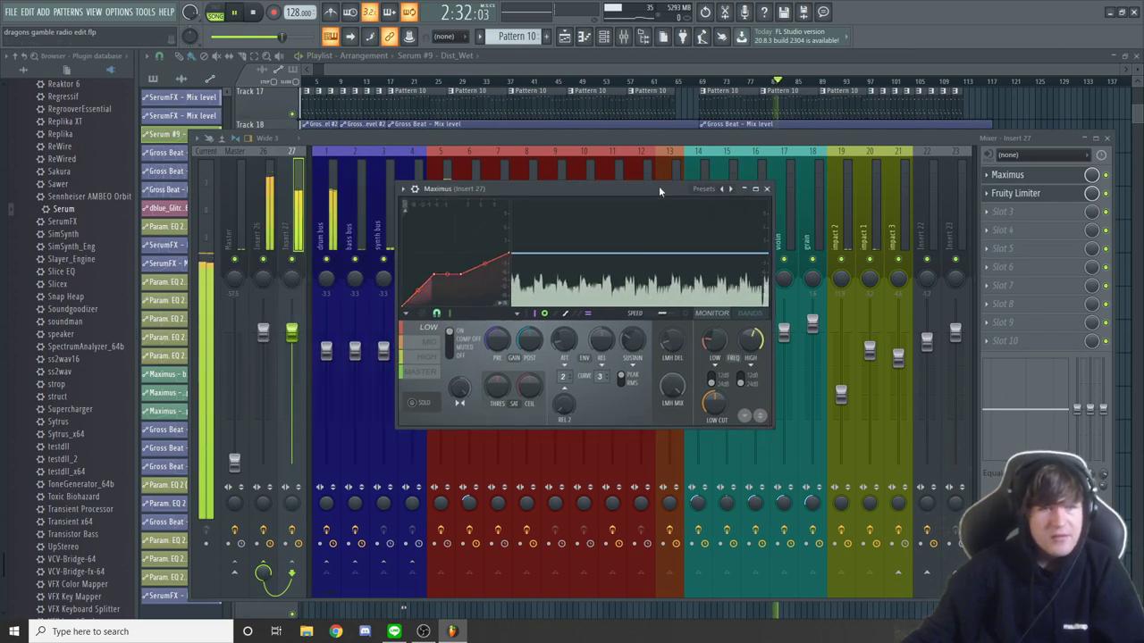
pyautogui.click(767, 189)
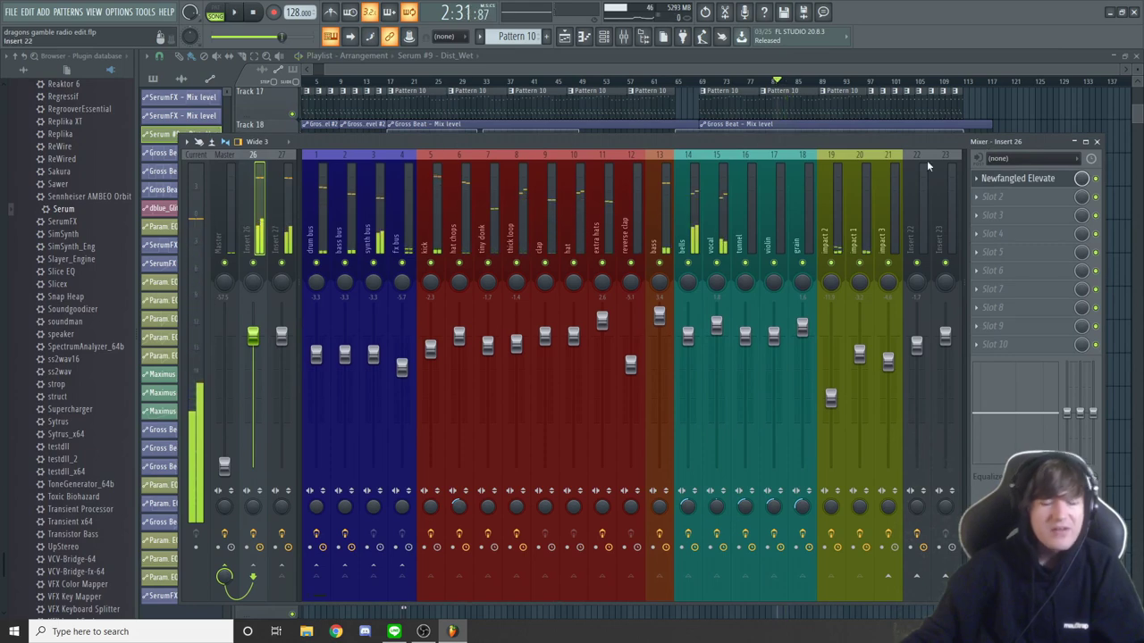
# Step: Open Newfangled Elevate on Insert 26 and review its filter bank, limiter/EQ, transient, clipper and main parameters
pyautogui.click(1021, 178)
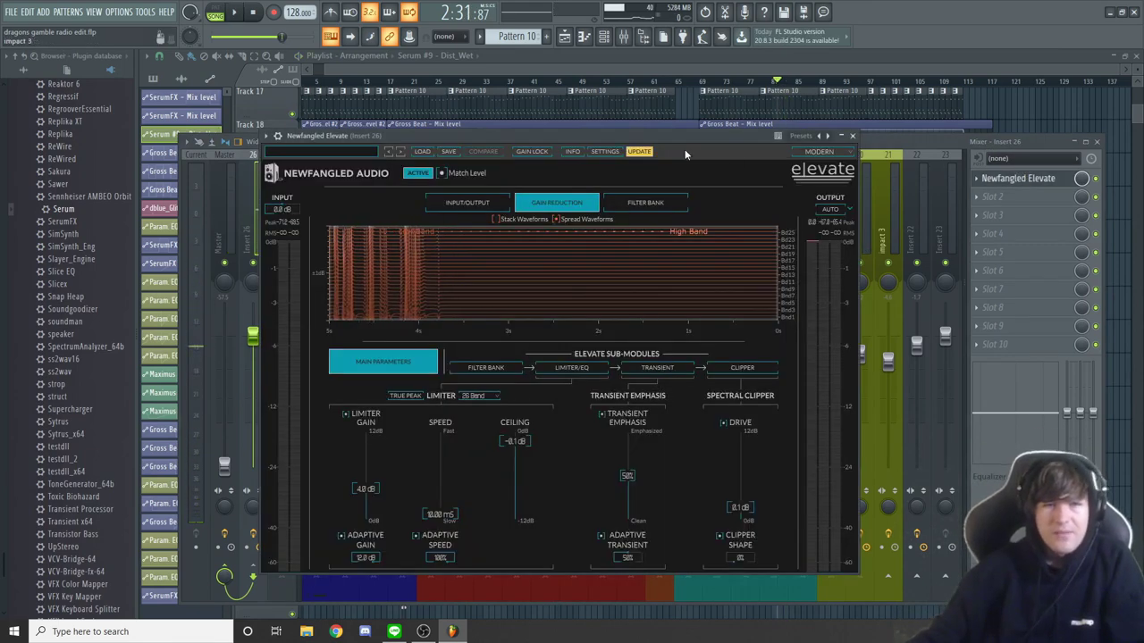
pyautogui.moveTo(646, 129); pyautogui.dragTo(695, 94)
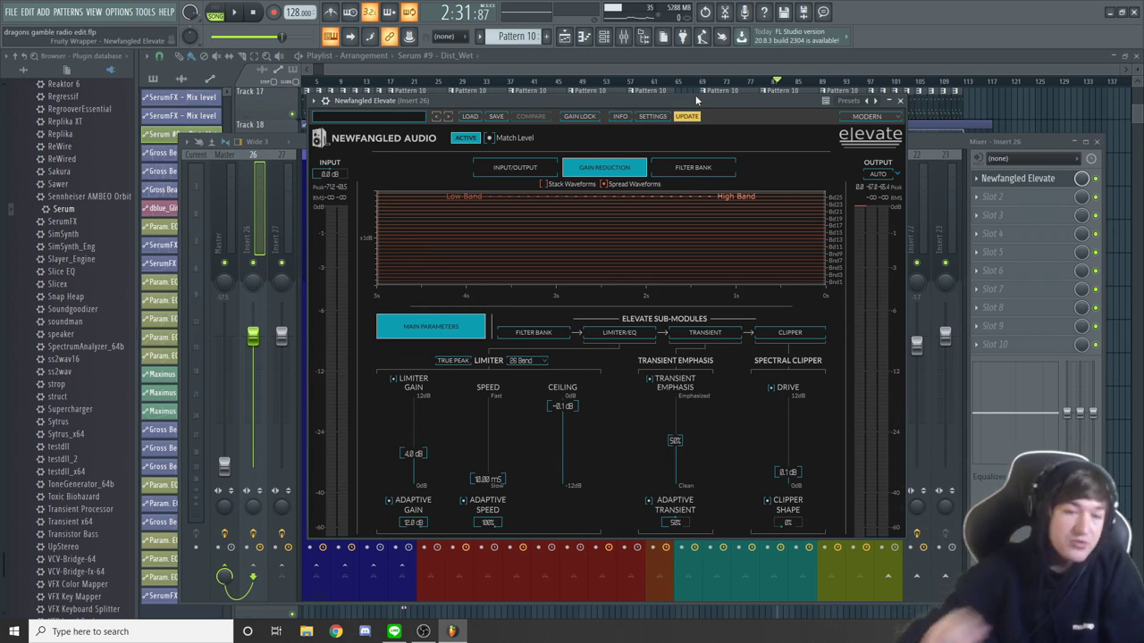
pyautogui.moveTo(681, 107); pyautogui.dragTo(684, 103)
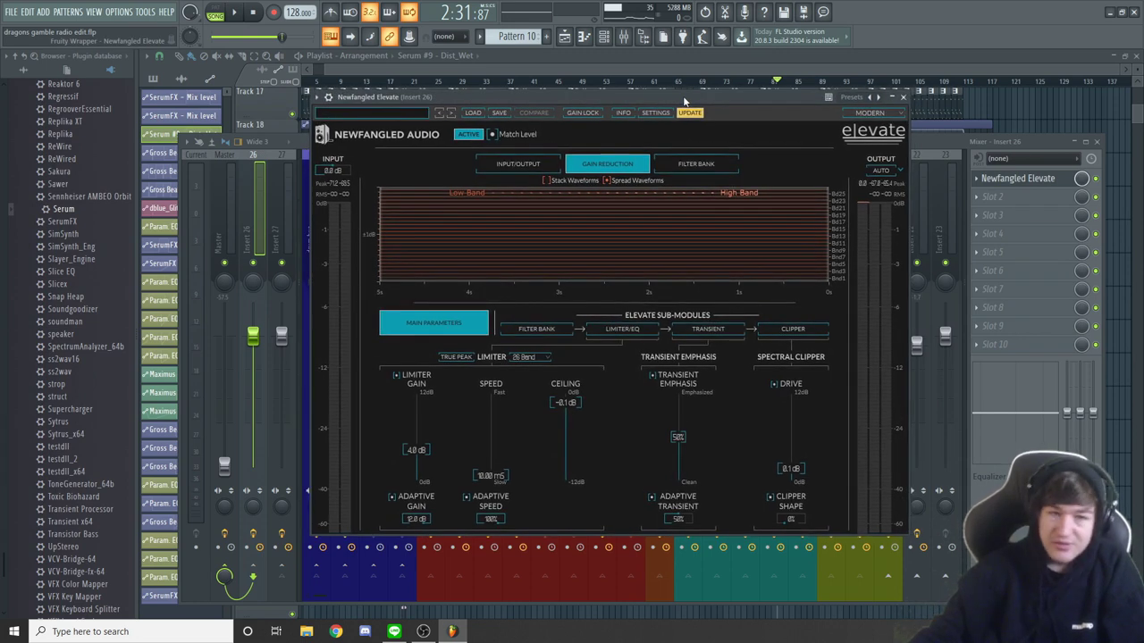
pyautogui.click(547, 329)
pyautogui.click(643, 331)
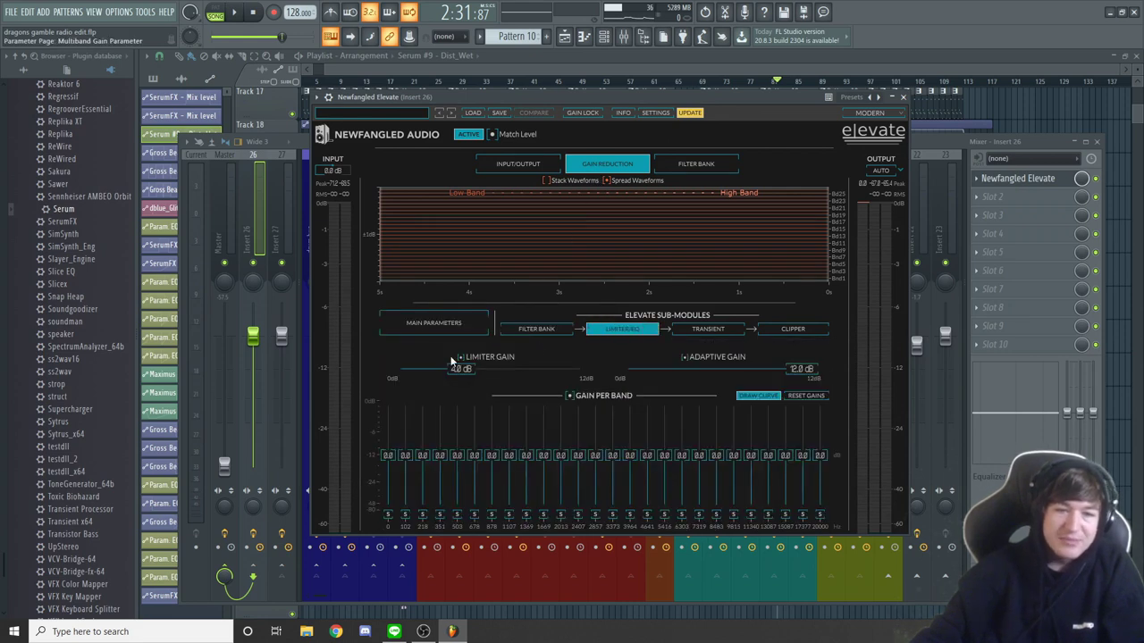
pyautogui.click(688, 329)
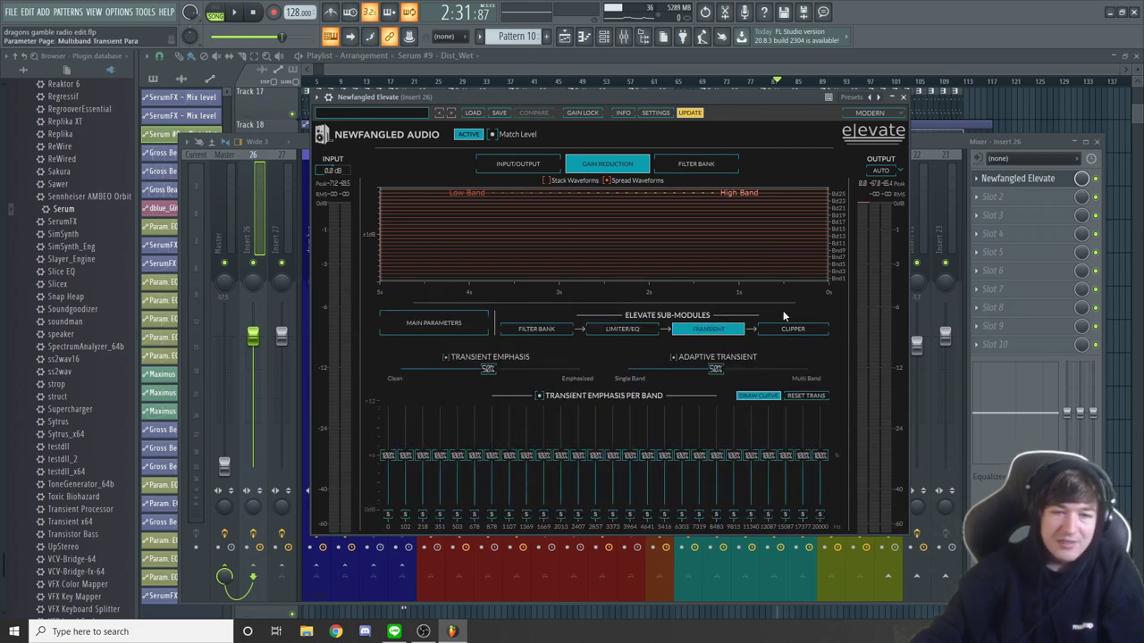
pyautogui.click(783, 332)
pyautogui.click(563, 330)
pyautogui.click(478, 328)
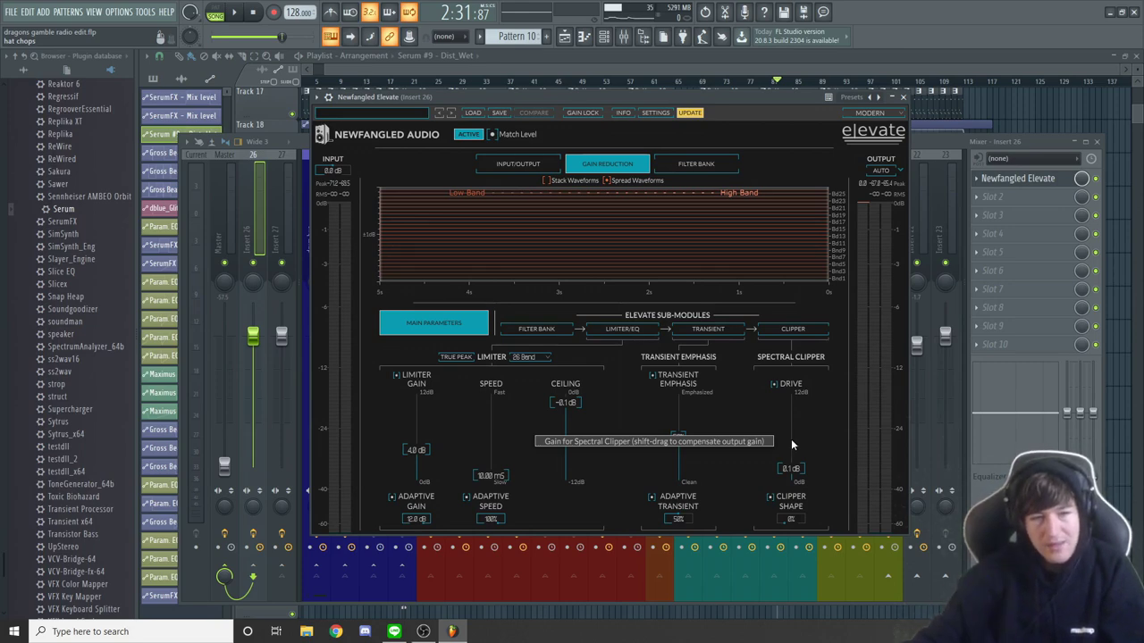
pyautogui.click(903, 98)
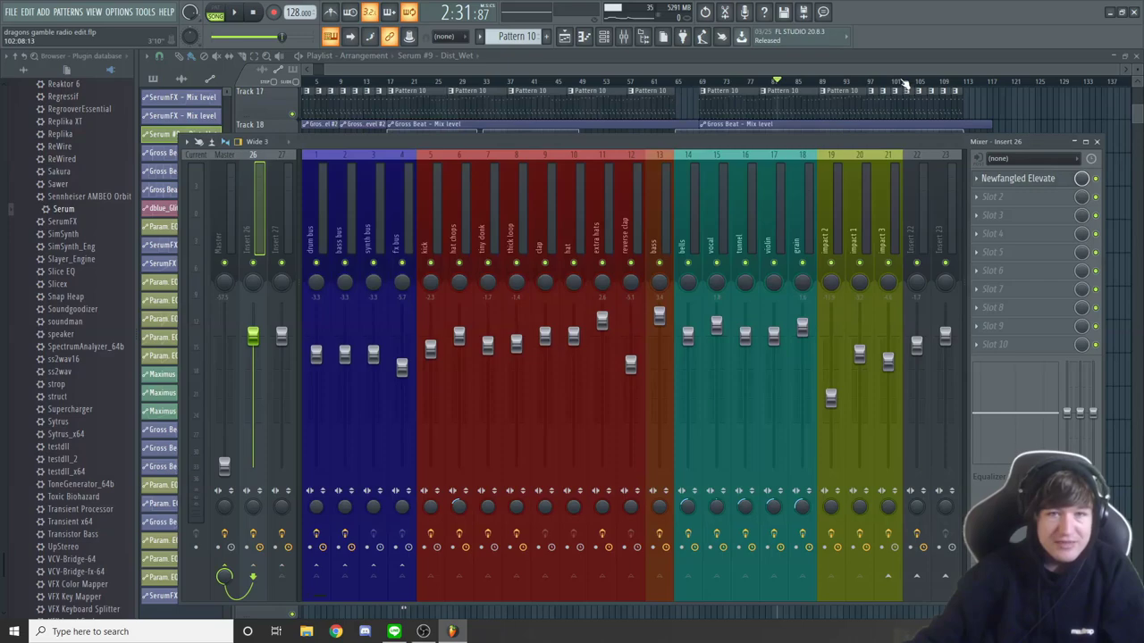
# Step: Hide the mixer and look over the playlist arrangement from Track 1 down to Track 36
pyautogui.press('F9')
pyautogui.scroll(-3, 648, 318)
pyautogui.scroll(1, 649, 318)
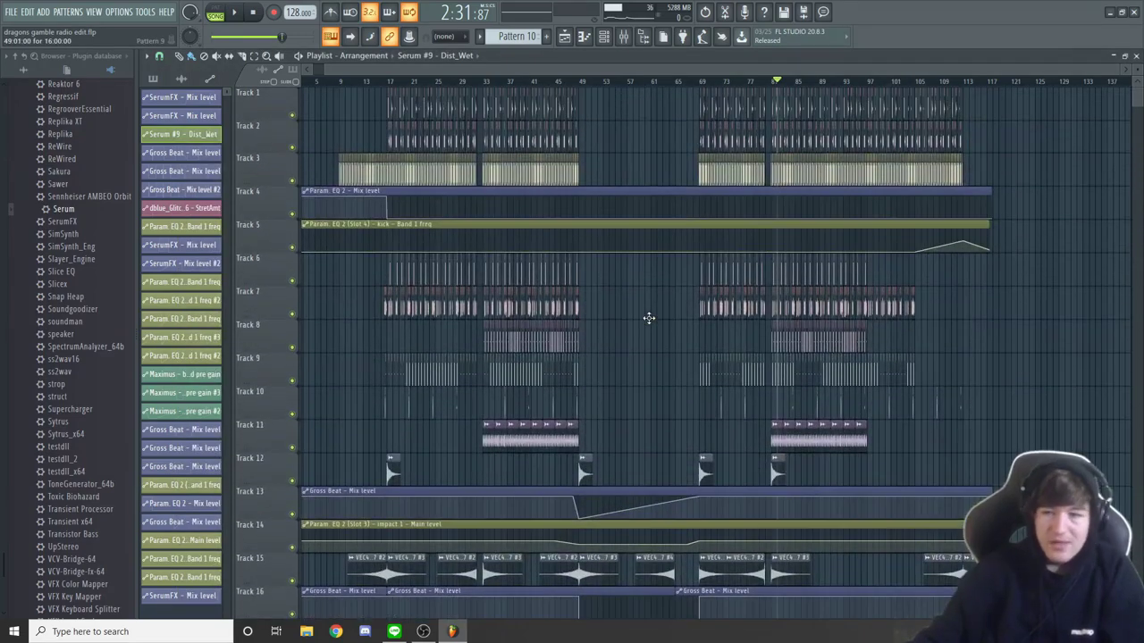
pyautogui.scroll(-4, 649, 318)
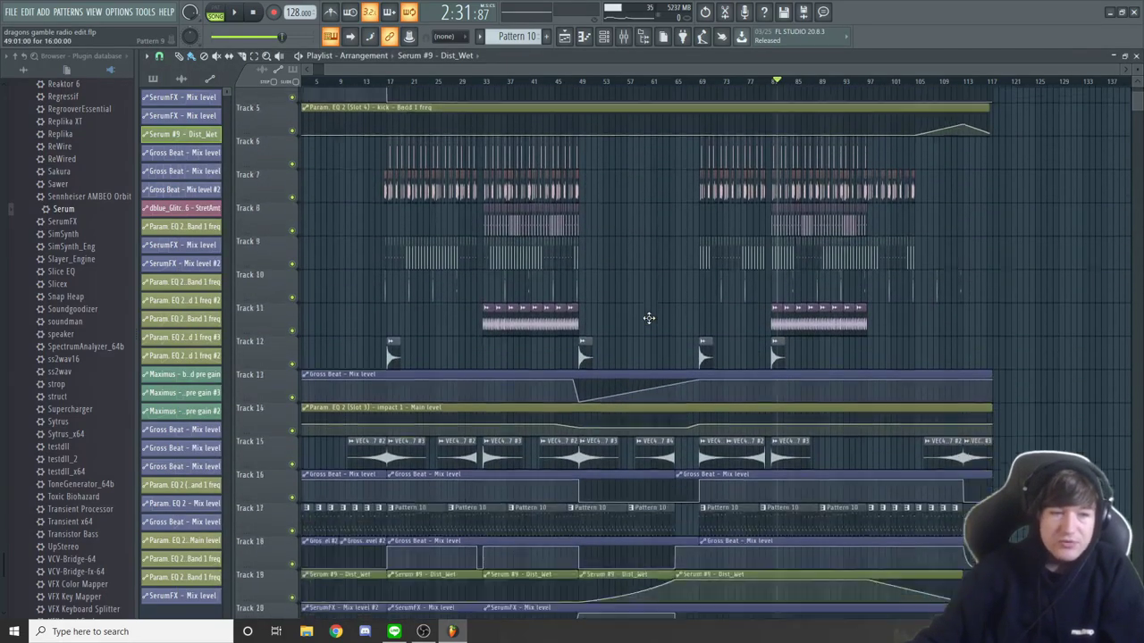
pyautogui.scroll(-8, 648, 318)
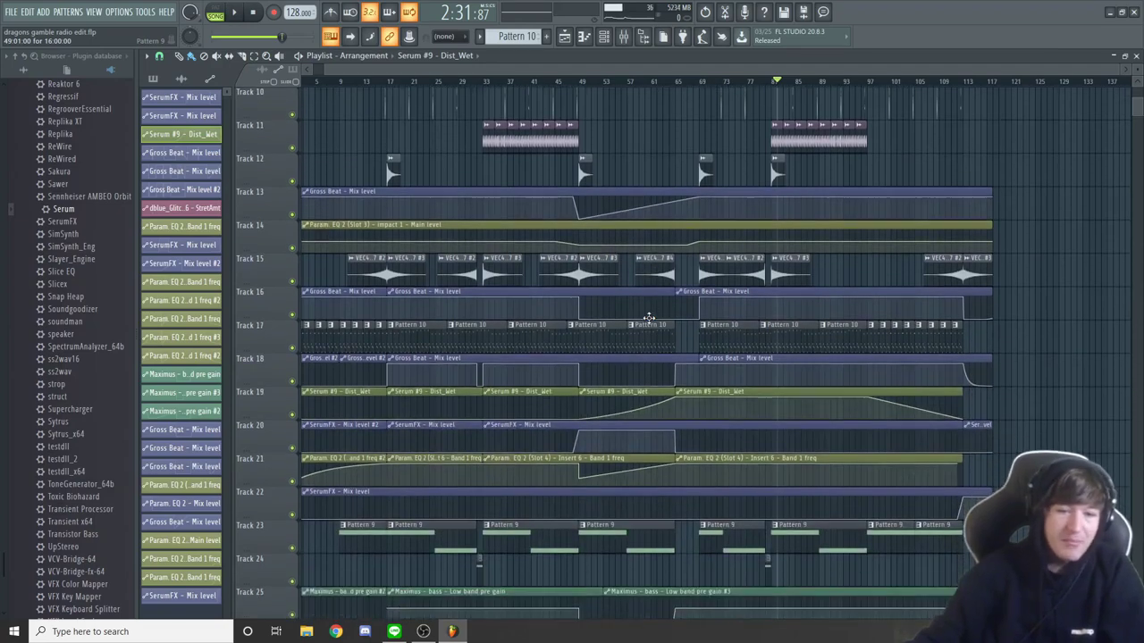
pyautogui.scroll(-3, 649, 318)
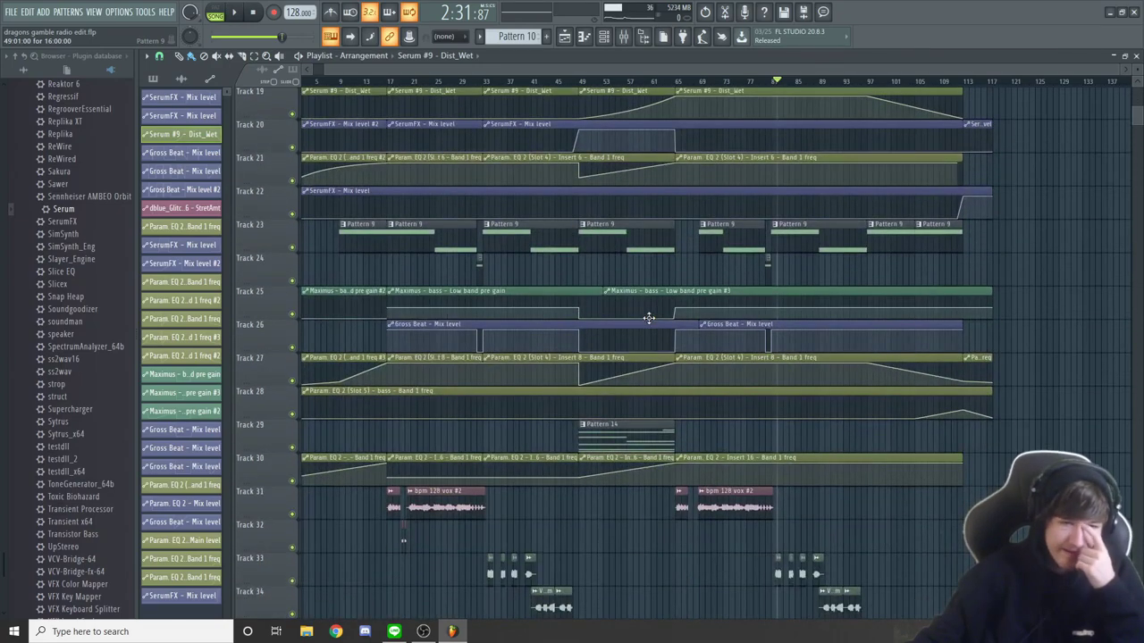
pyautogui.scroll(-2, 649, 318)
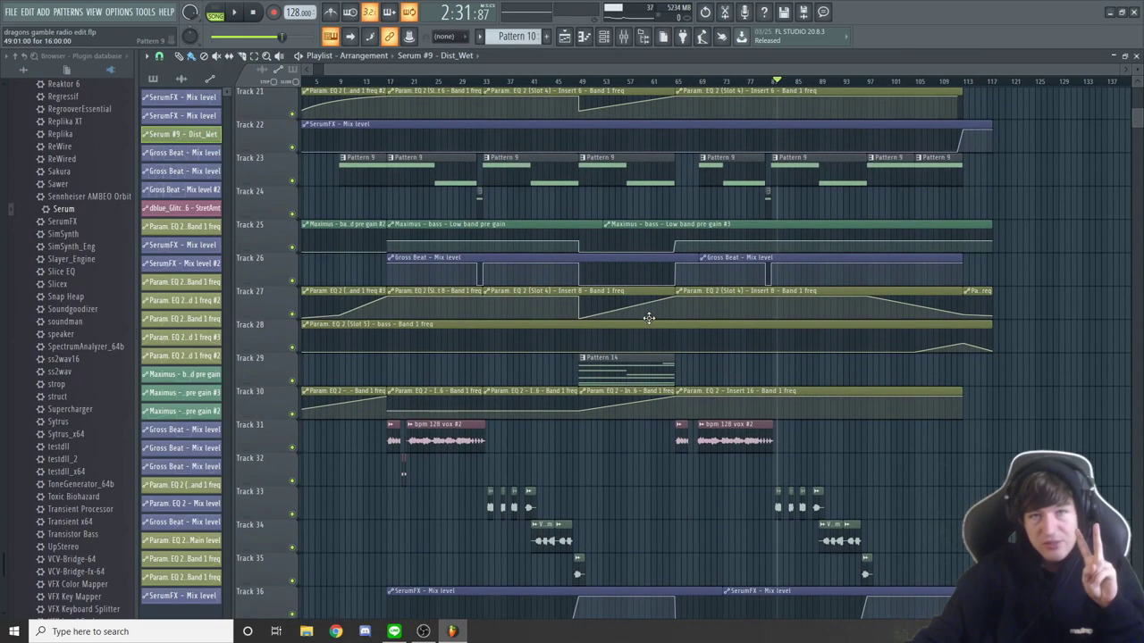